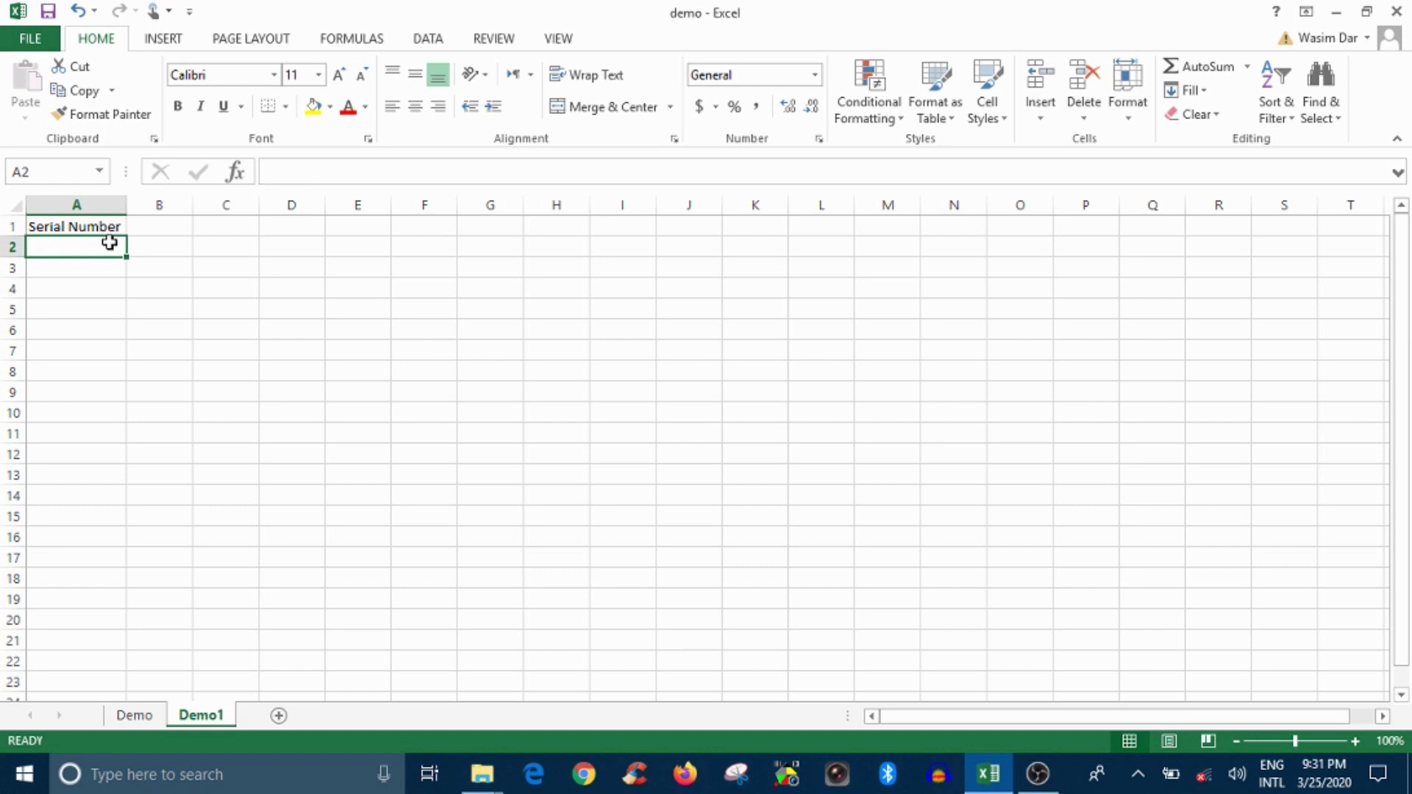
- Enter the test string 'kjhsadkjhsakjdhajkshdkashdkj' in A2 and select column A
type("kjhsadkjhsakjdhajkshdkashdkj")
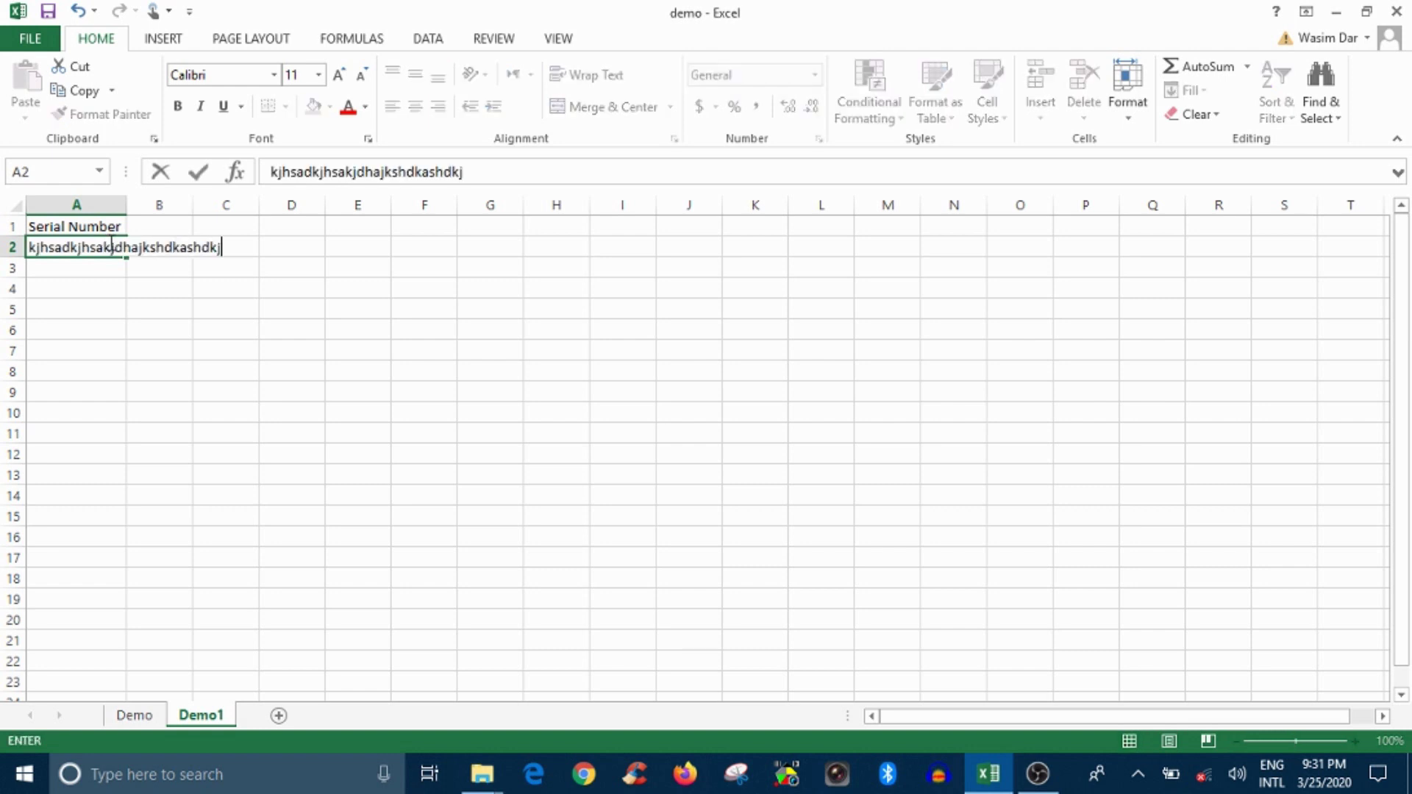
left_click(125, 206)
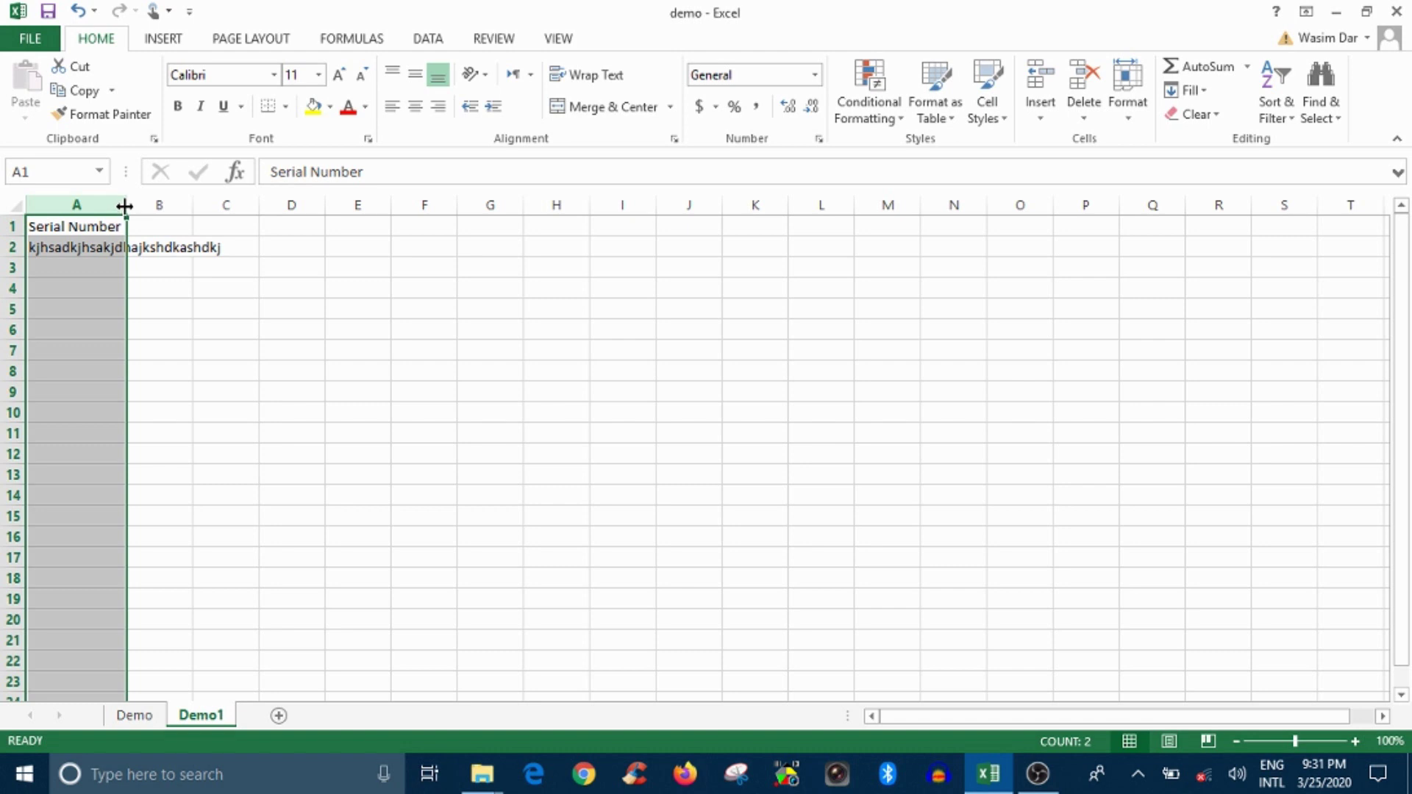
- AutoFit column A to the long A2 string, then select cells A5, B5 and C5
double_click(126, 206)
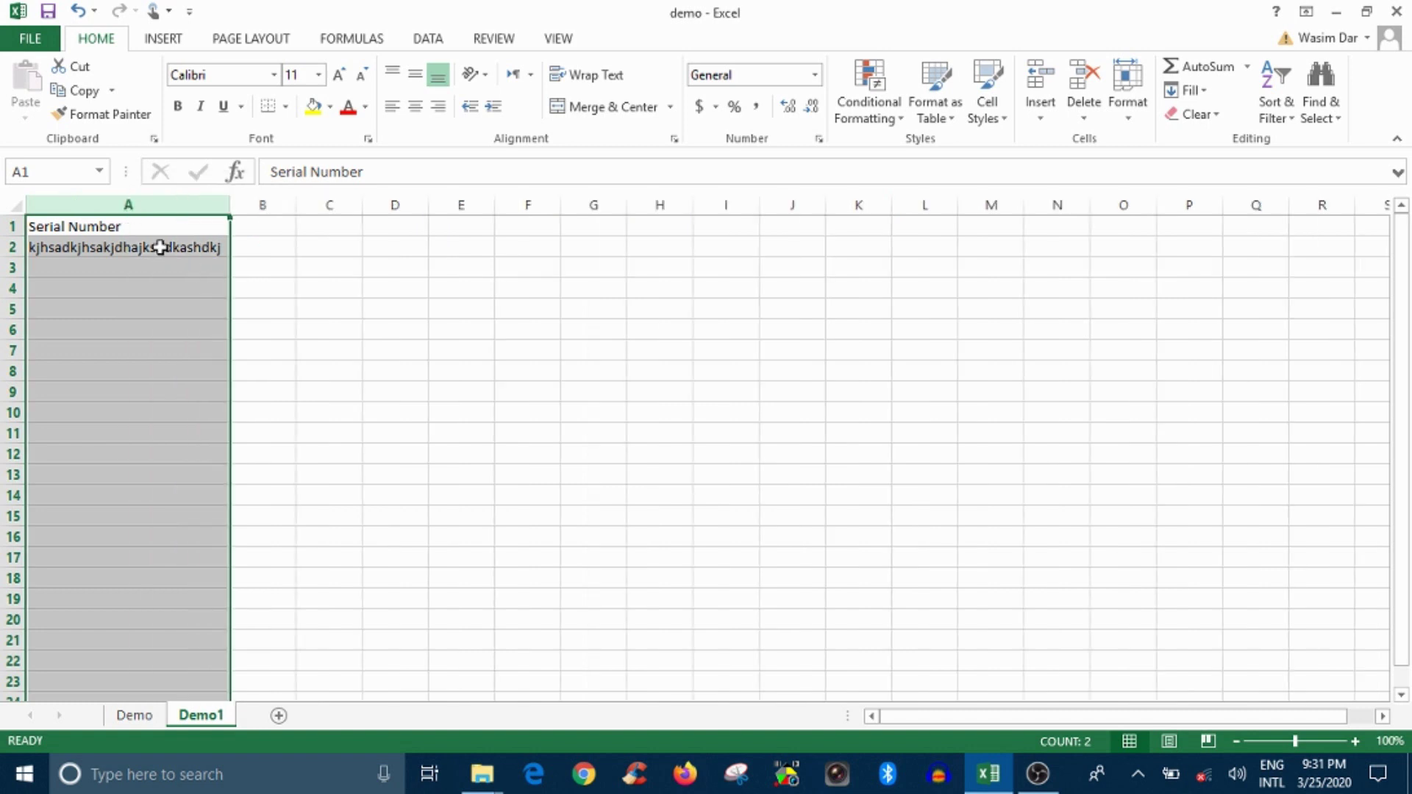
left_click(157, 243)
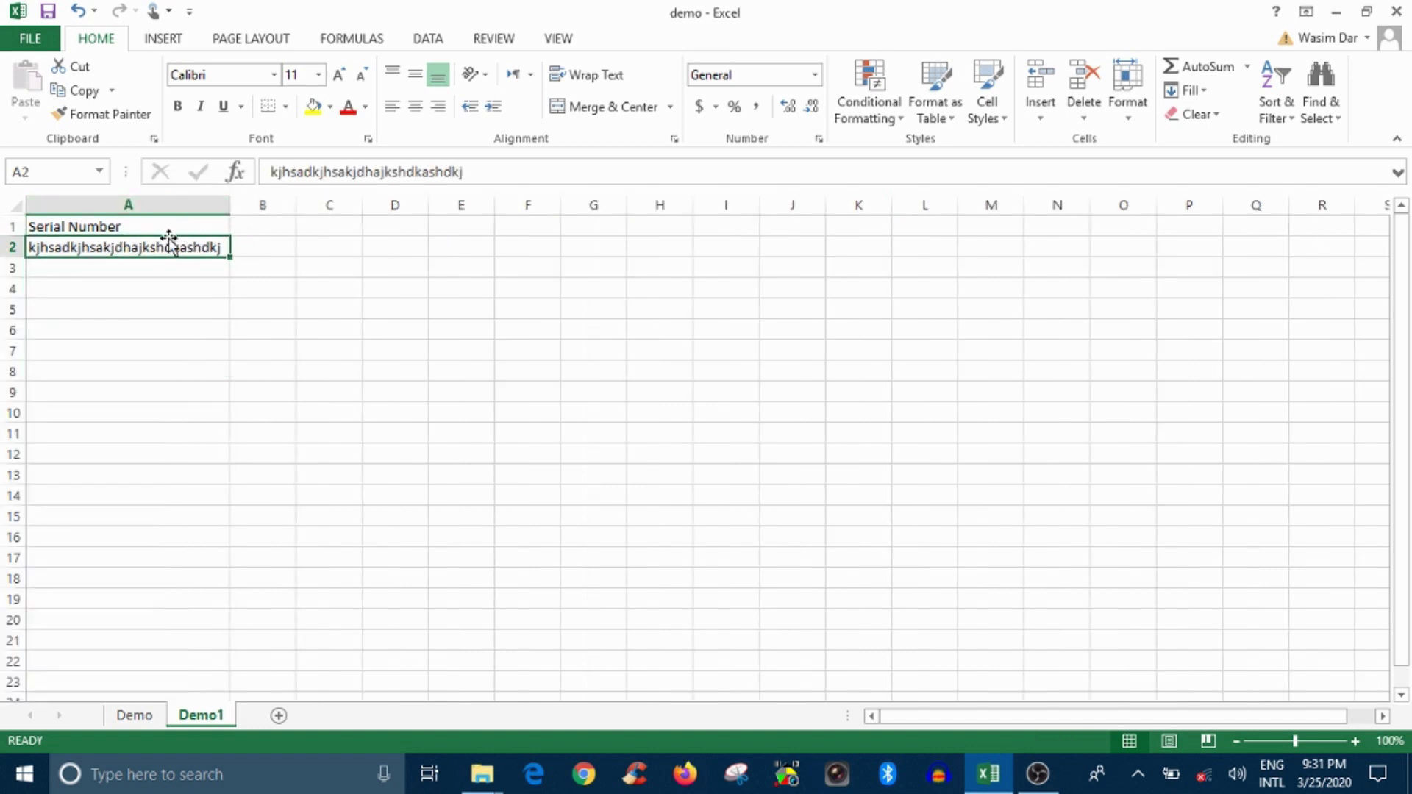
left_click(355, 304)
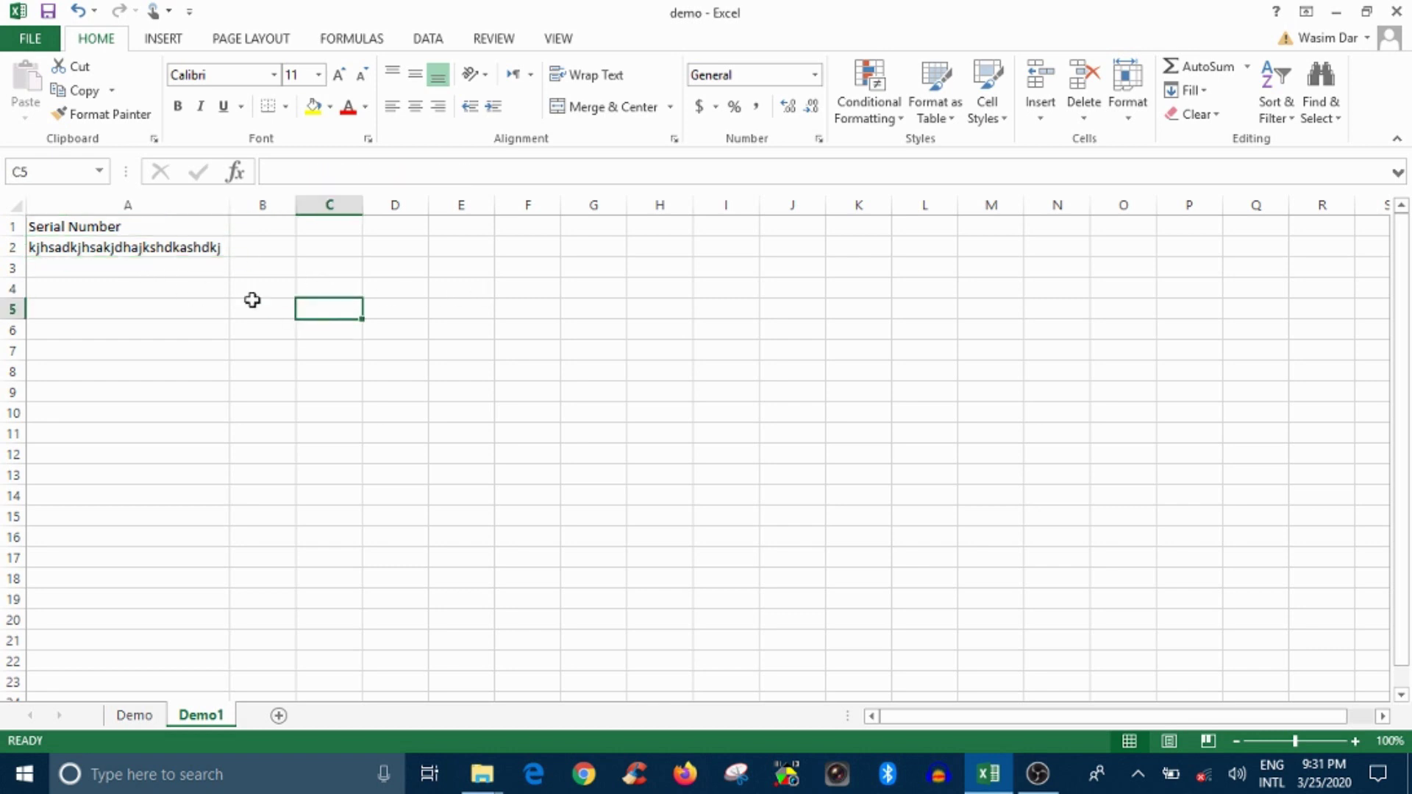
left_click(218, 306)
left_click(291, 308)
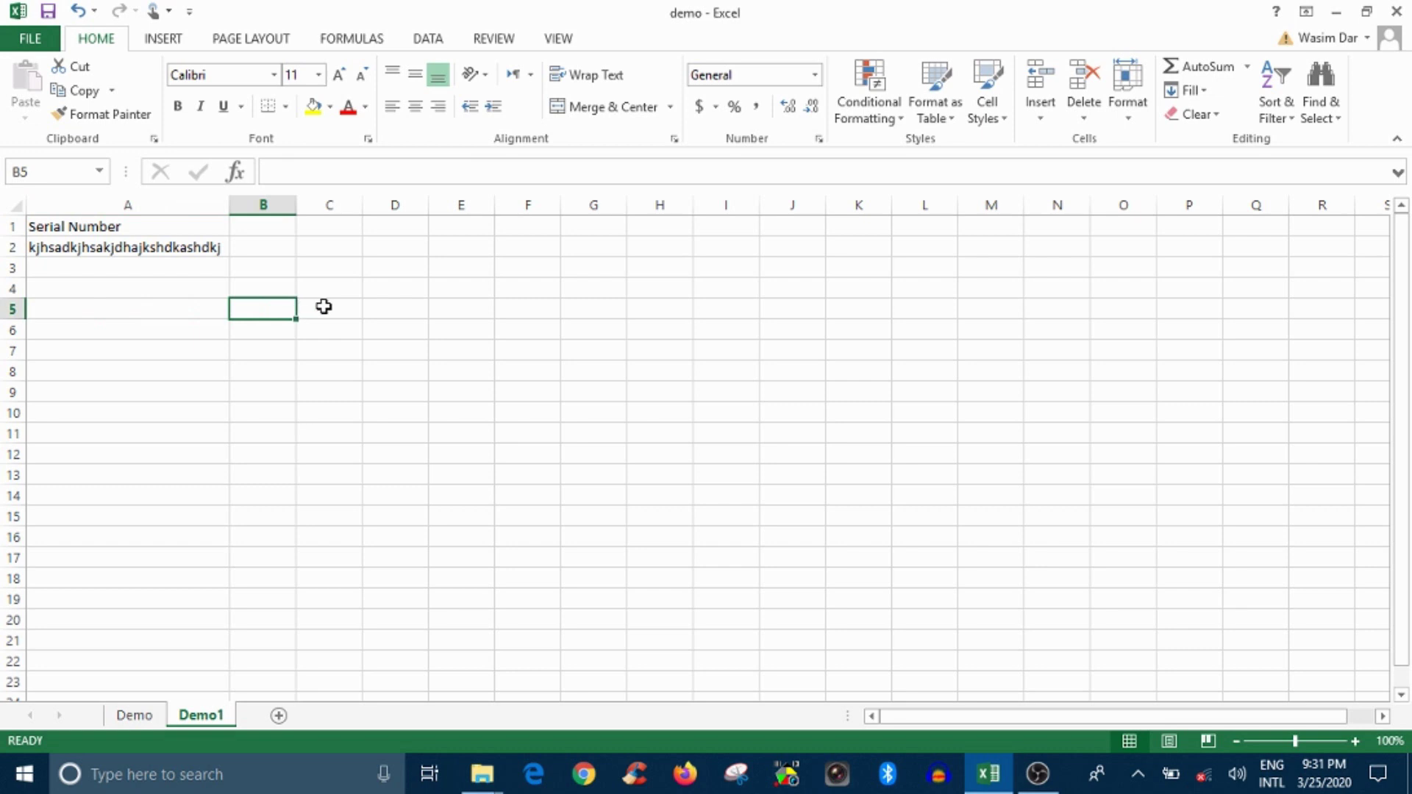
left_click(321, 306)
left_click(281, 305)
- Move the Serial Number heading from A1 to K1 and AutoFit column K
left_click_drag(298, 309, 317, 307)
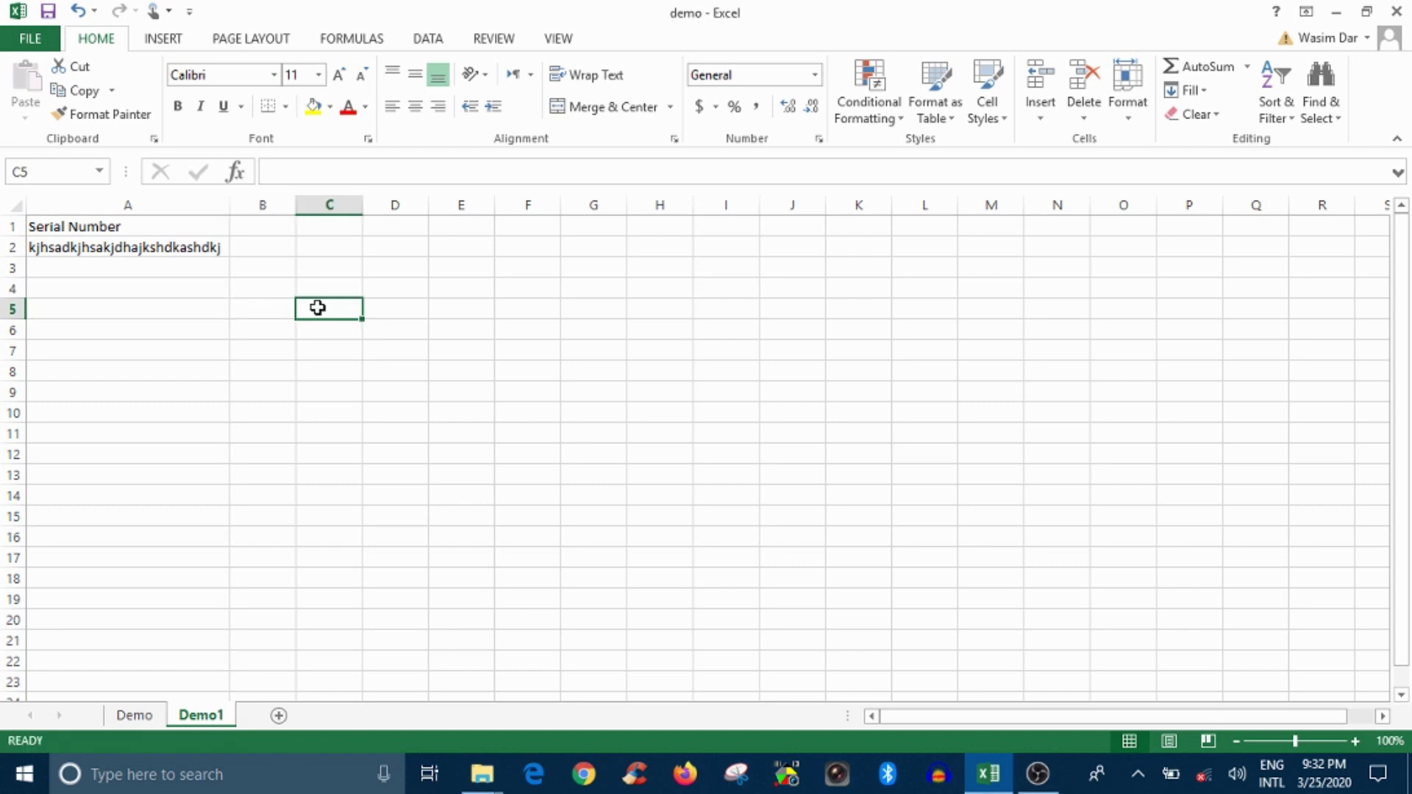
left_click(145, 227)
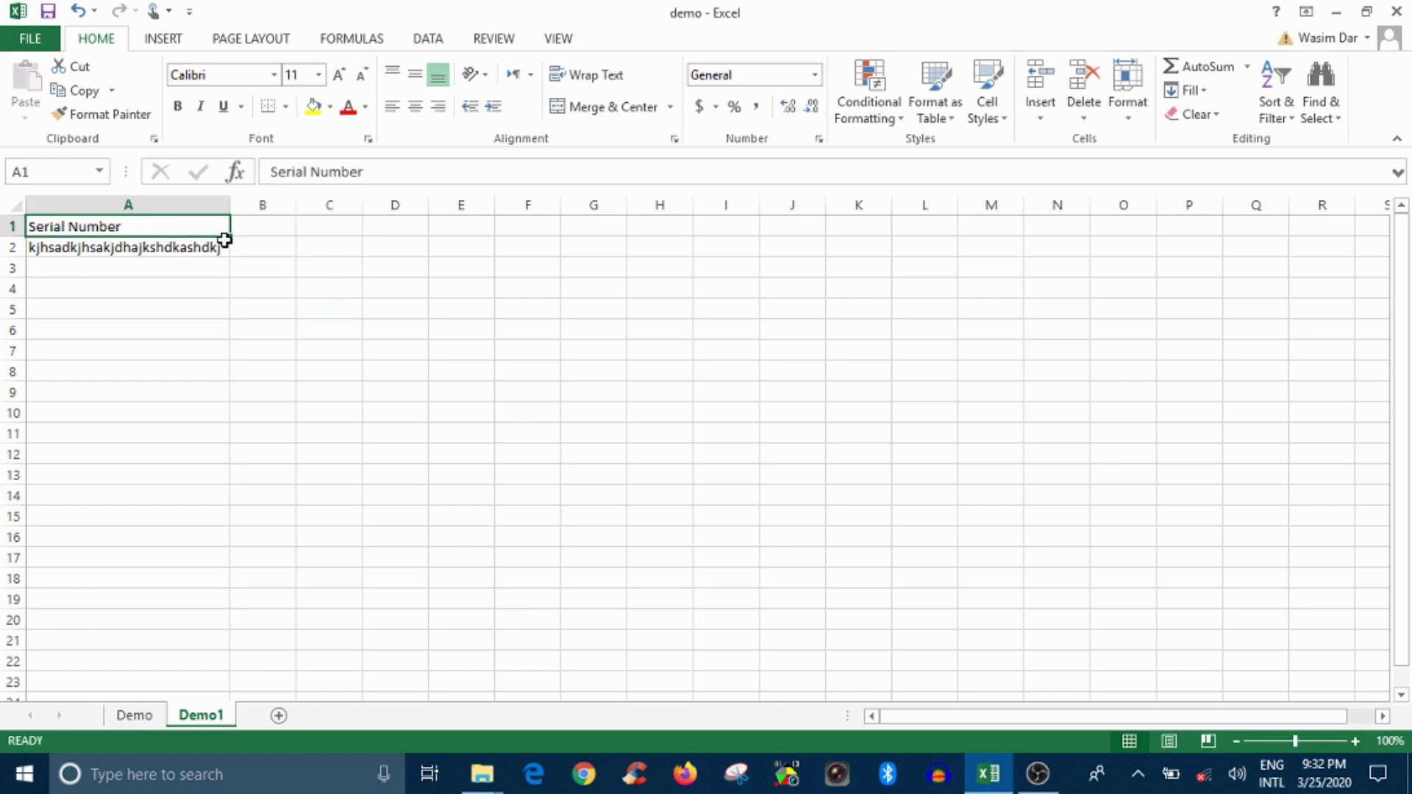
left_click_drag(230, 228, 837, 229)
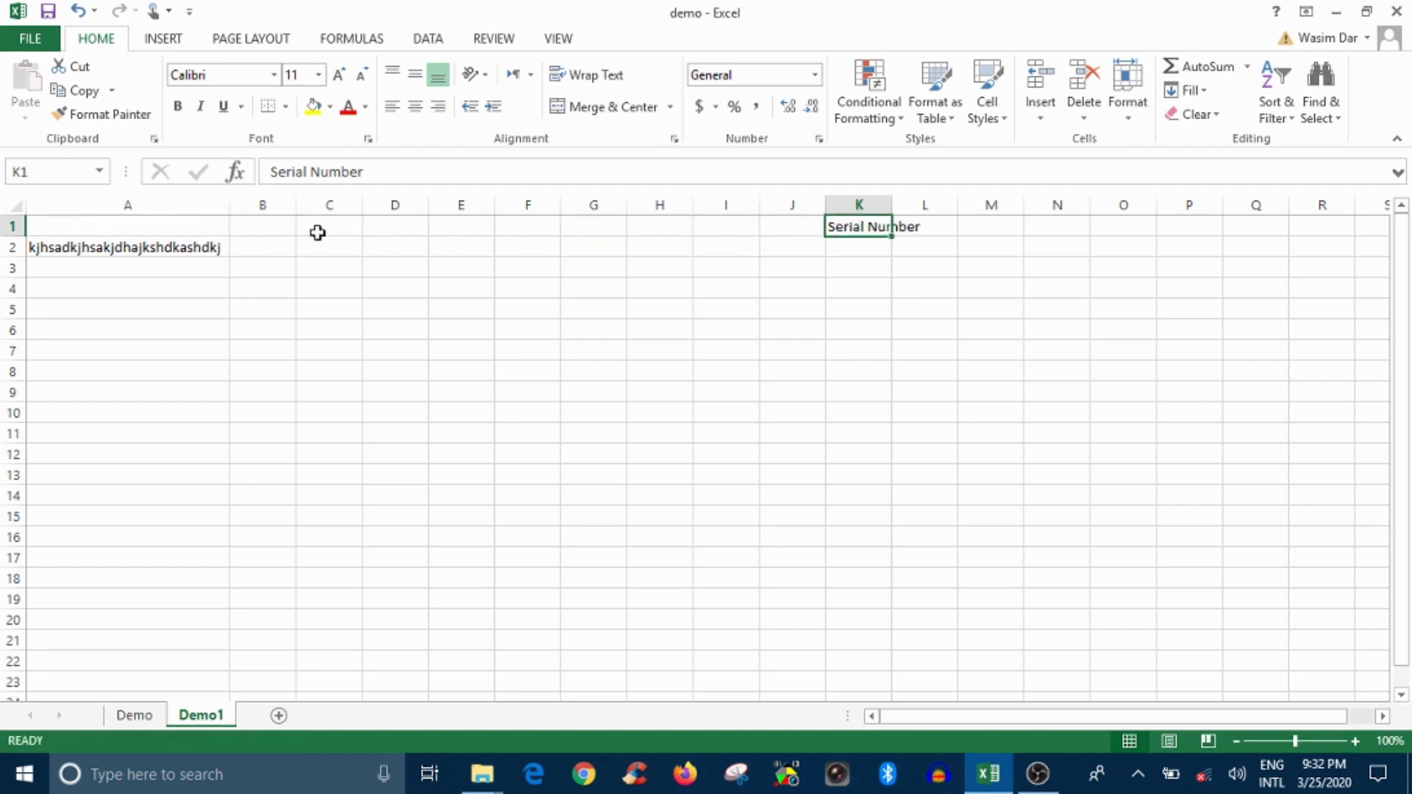
double_click(894, 207)
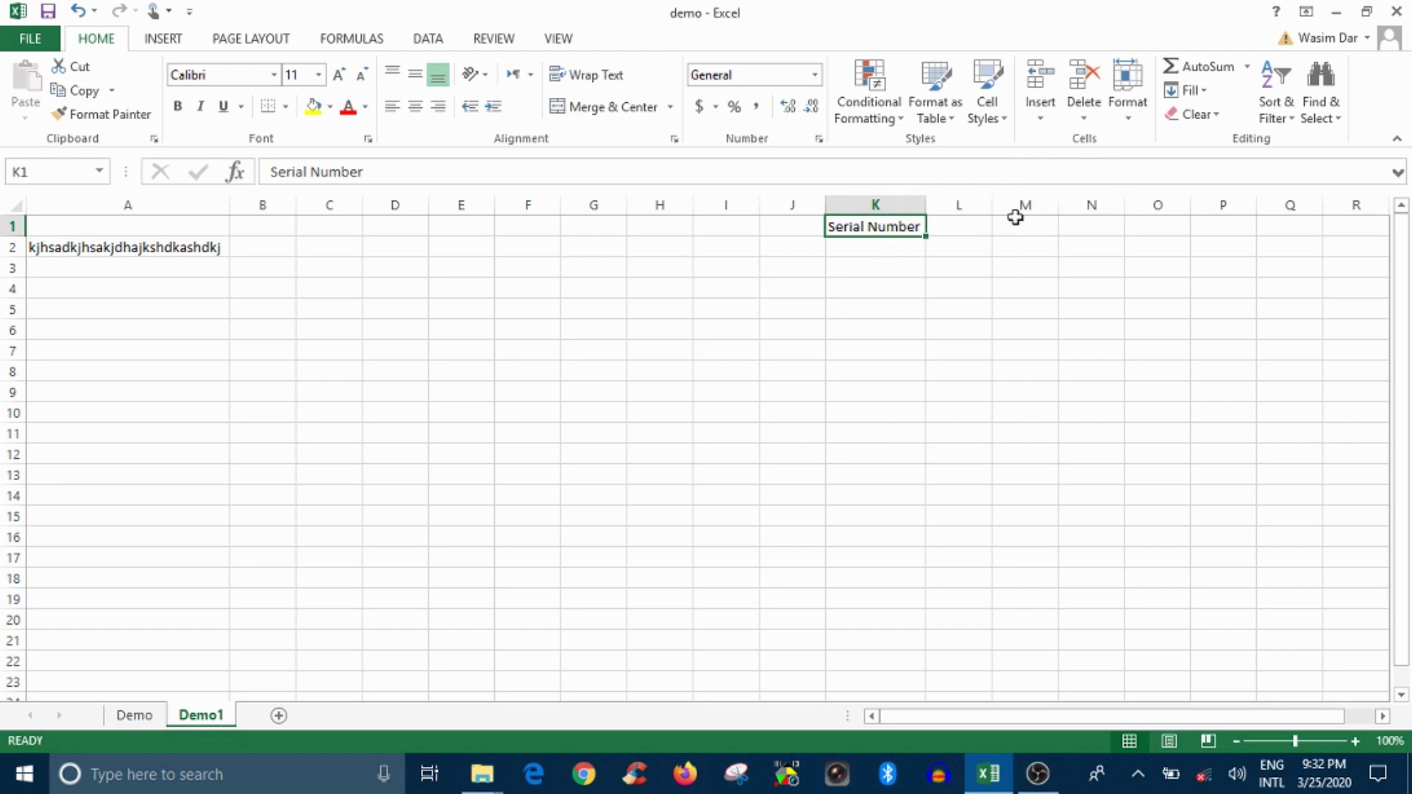
- Clear the contents of A2, then move Serial Number from K1 back to A1
left_click(547, 263)
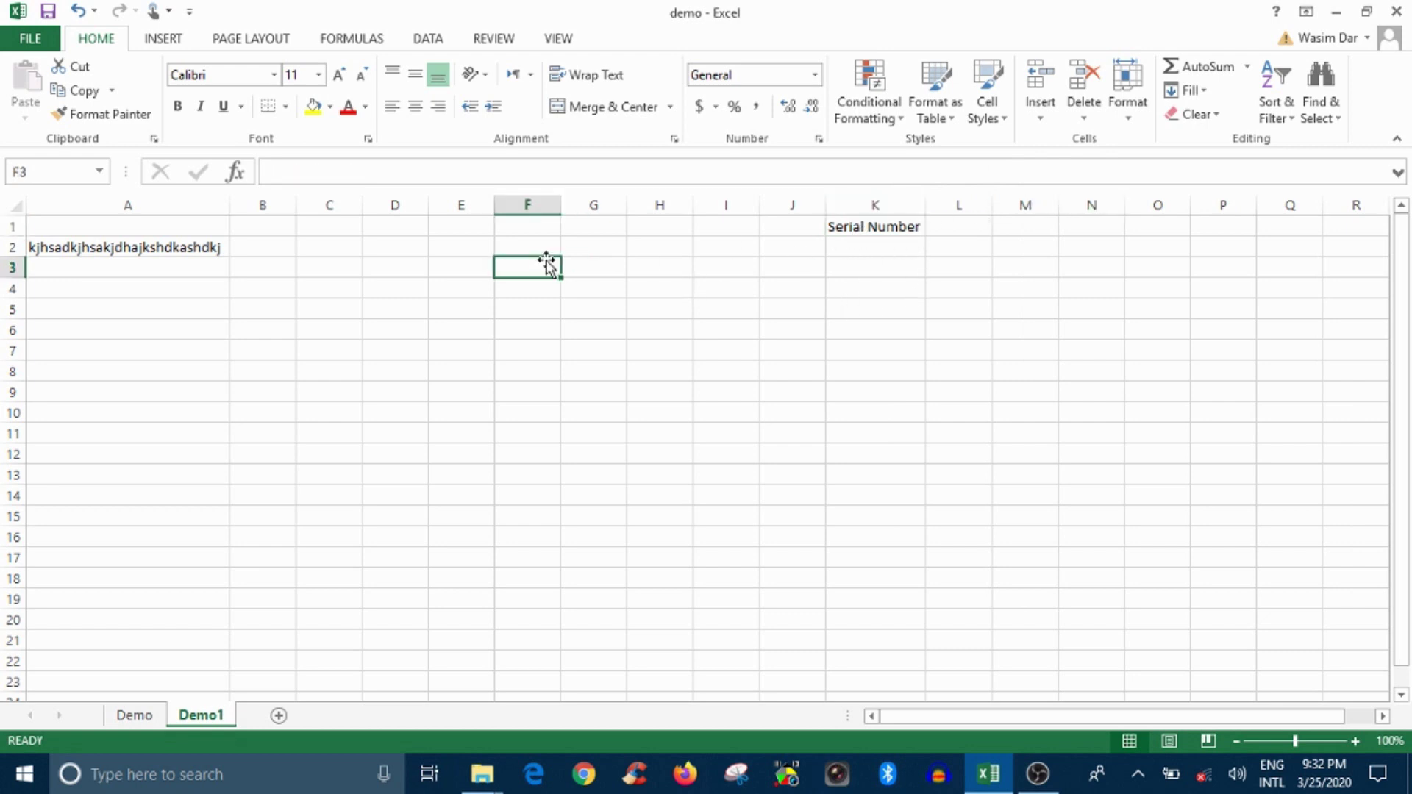
left_click(585, 267)
left_click(451, 374)
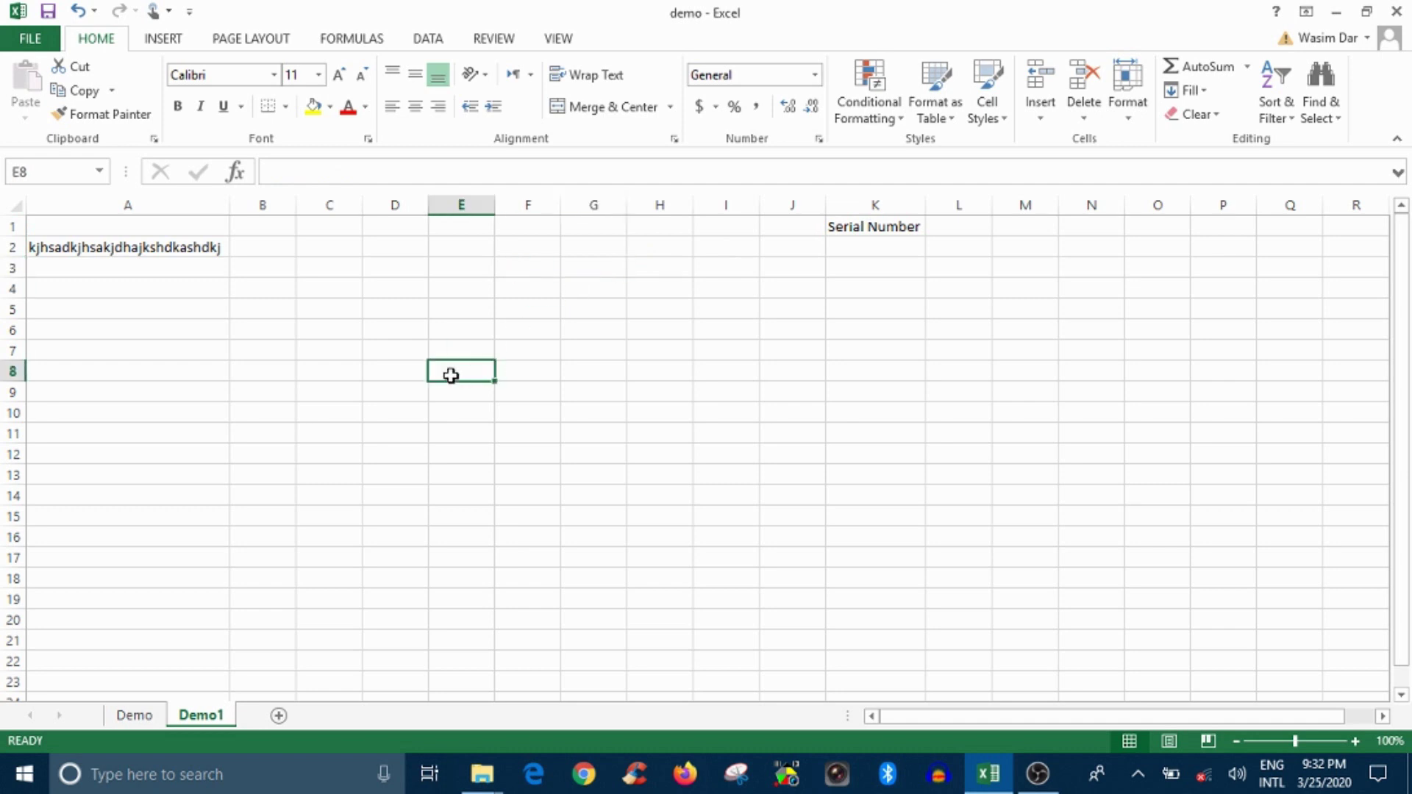
left_click(871, 347)
left_click(468, 403)
left_click(467, 288)
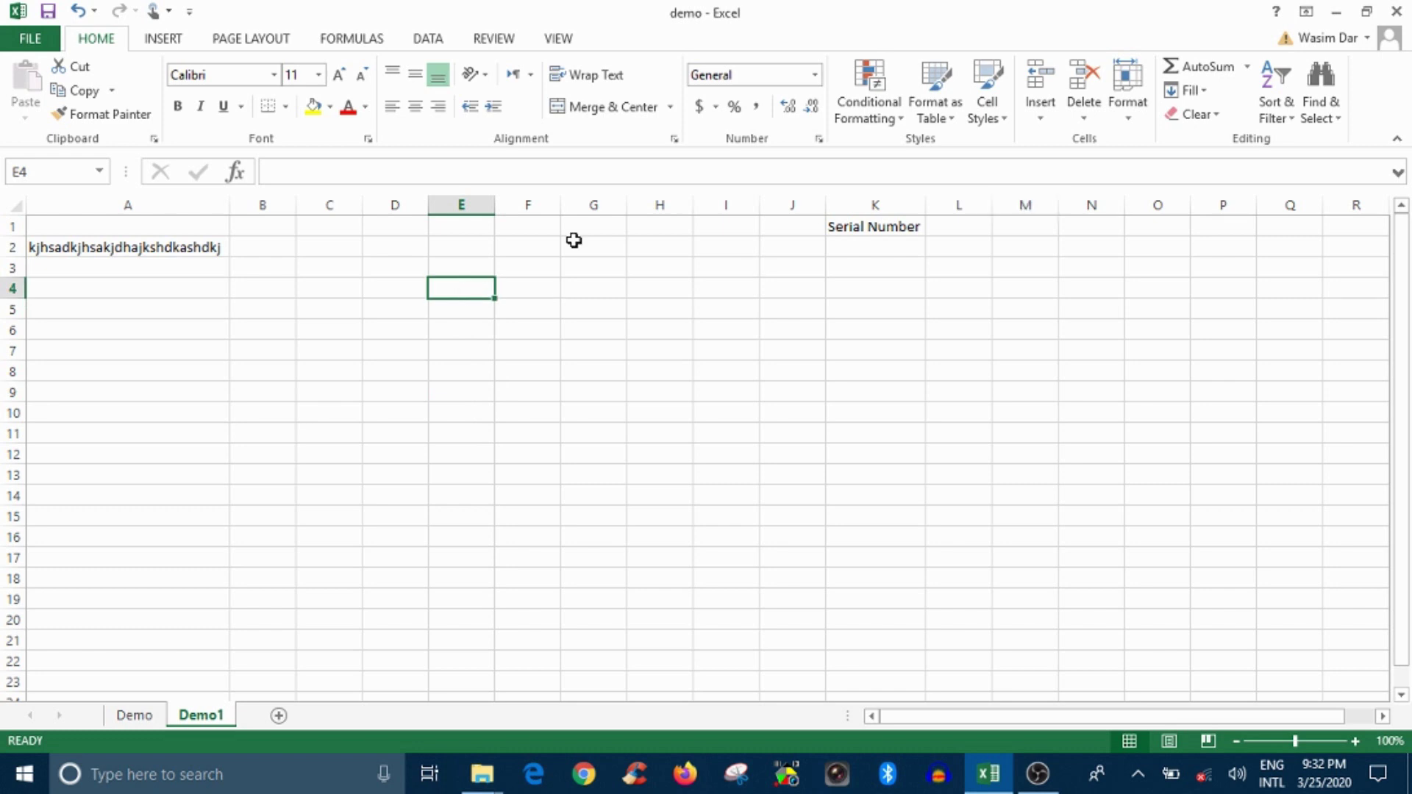
left_click(158, 246)
right_click(158, 246)
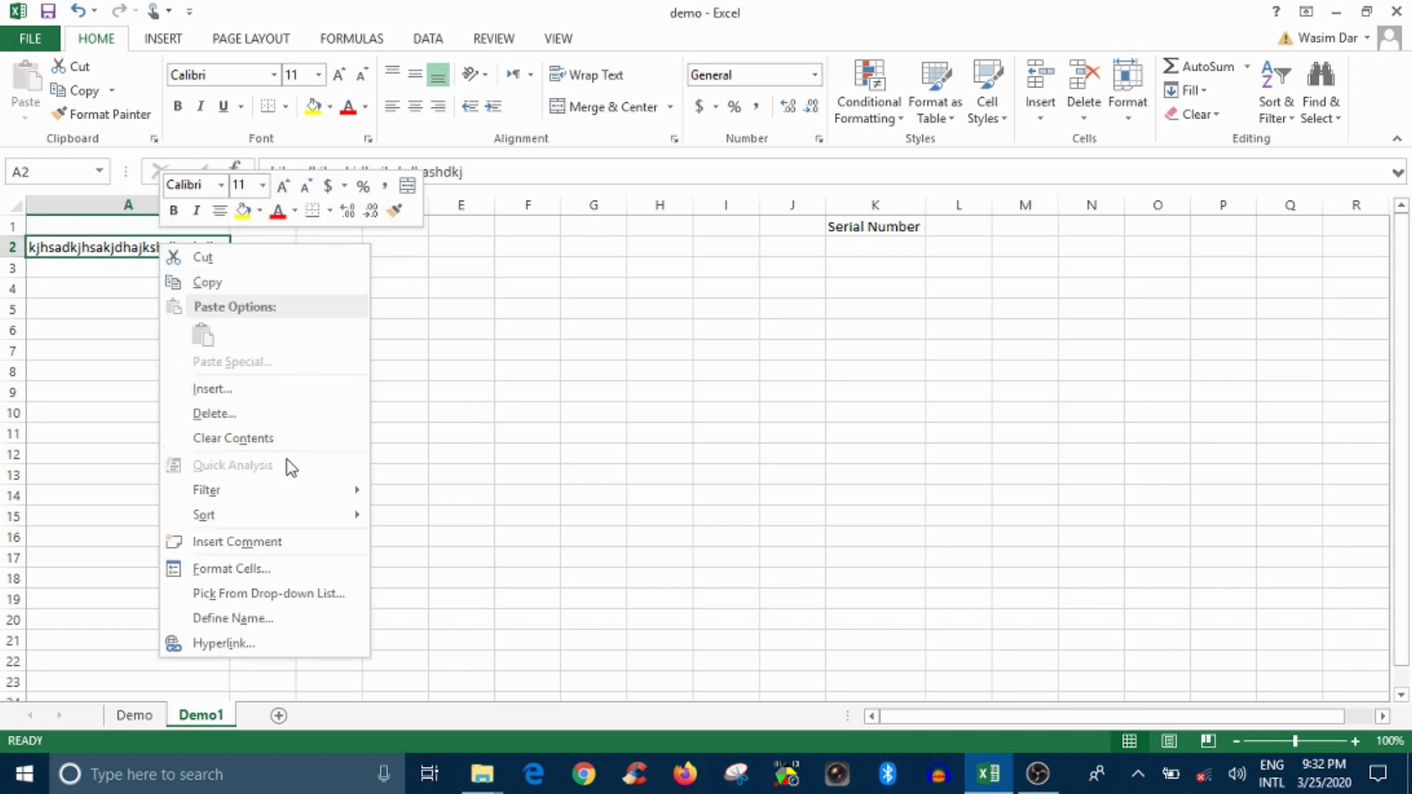
left_click(242, 439)
left_click(868, 227)
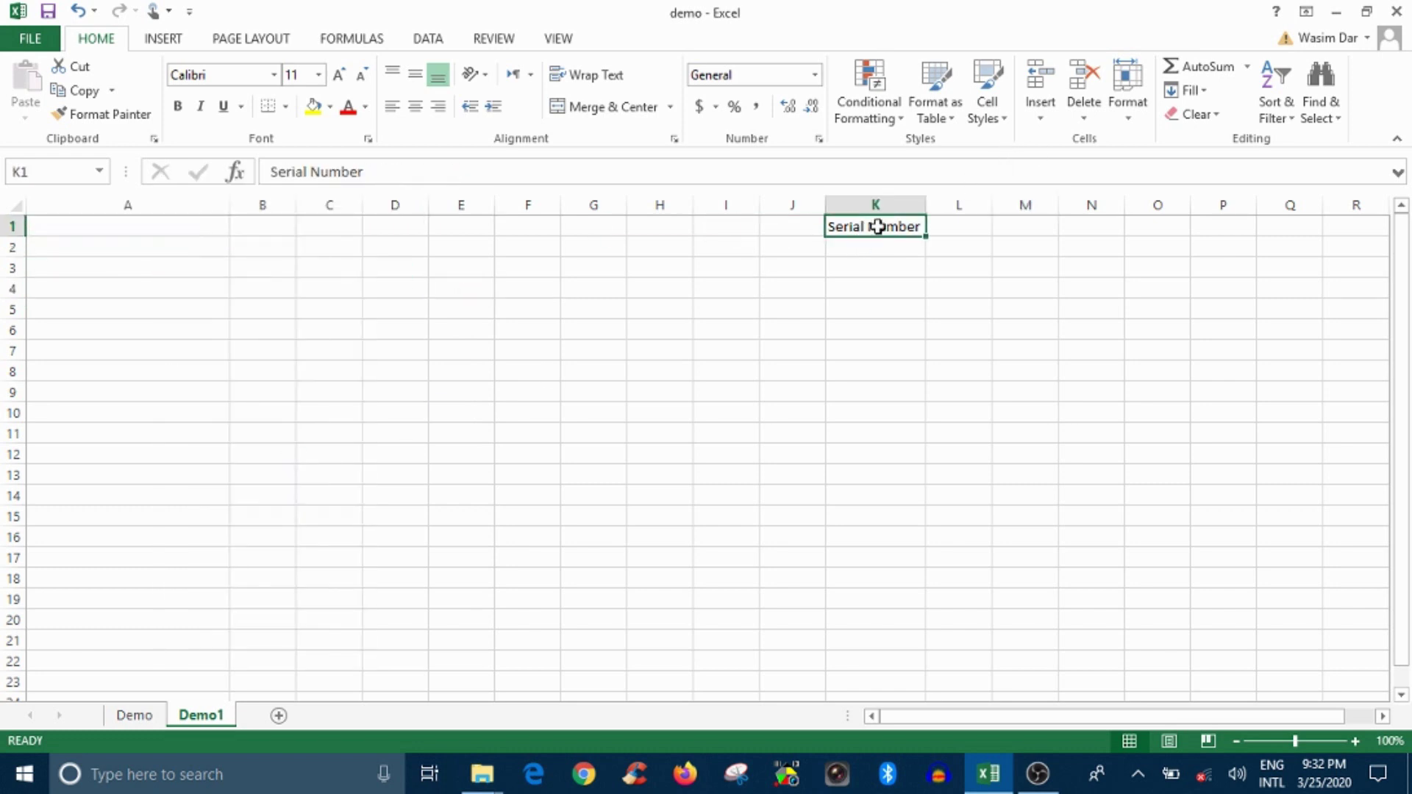
mouse_move(923, 228)
left_mouse_down()
mouse_move(658, 252)
mouse_move(135, 224)
left_mouse_up()
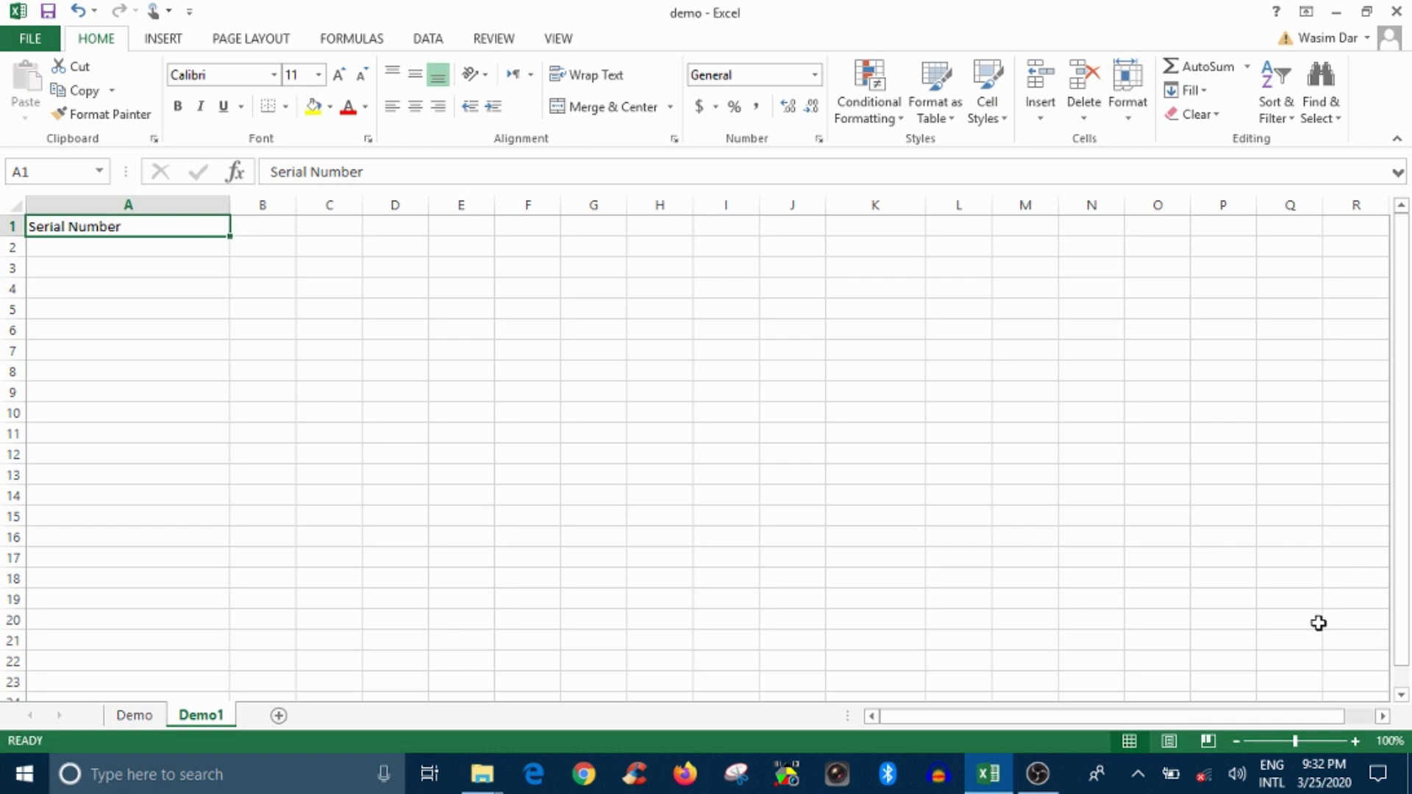
- Zoom the sheet to 250% and fill Serial Number from A1 down to A8
left_click(1355, 742)
double_click(1356, 741)
double_click(1355, 742)
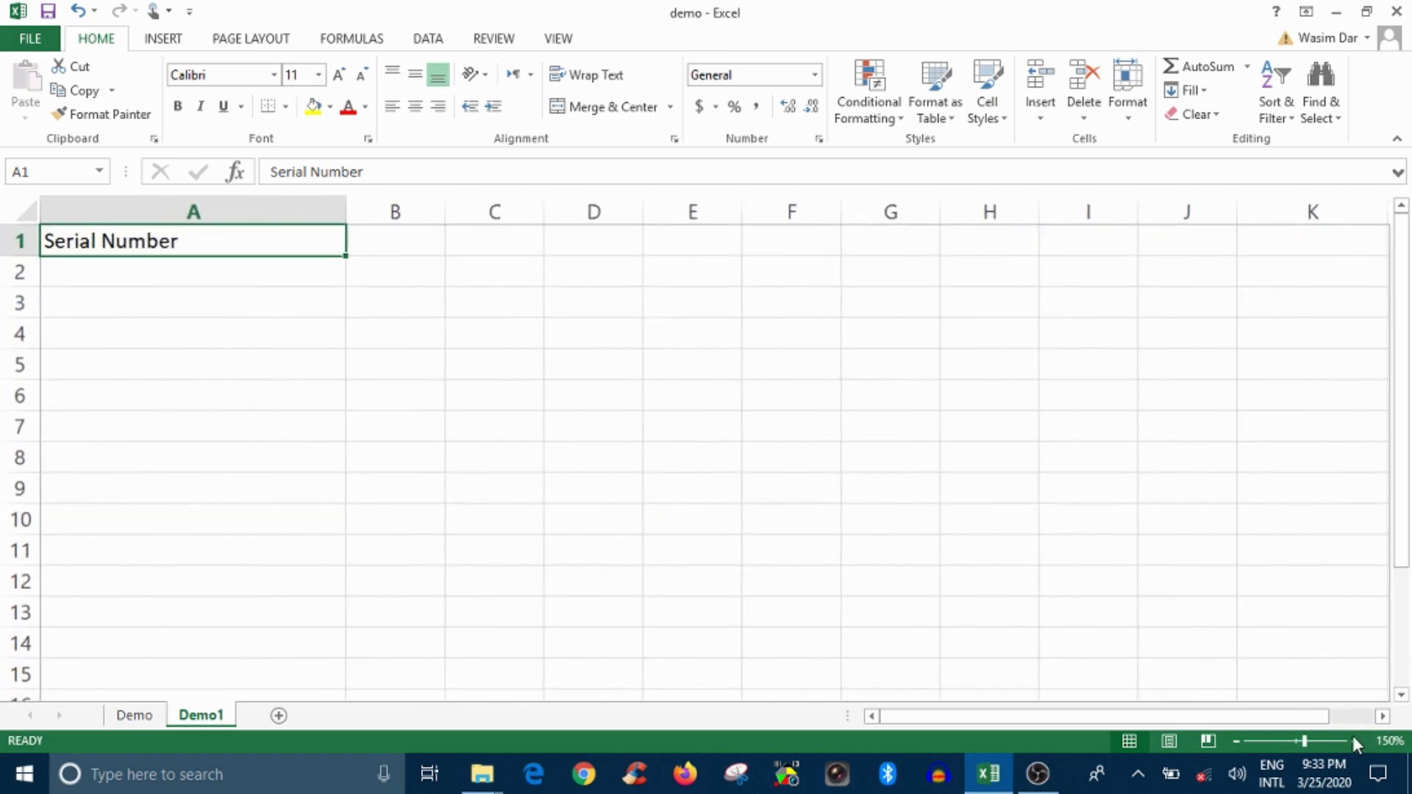
double_click(1356, 741)
double_click(1353, 739)
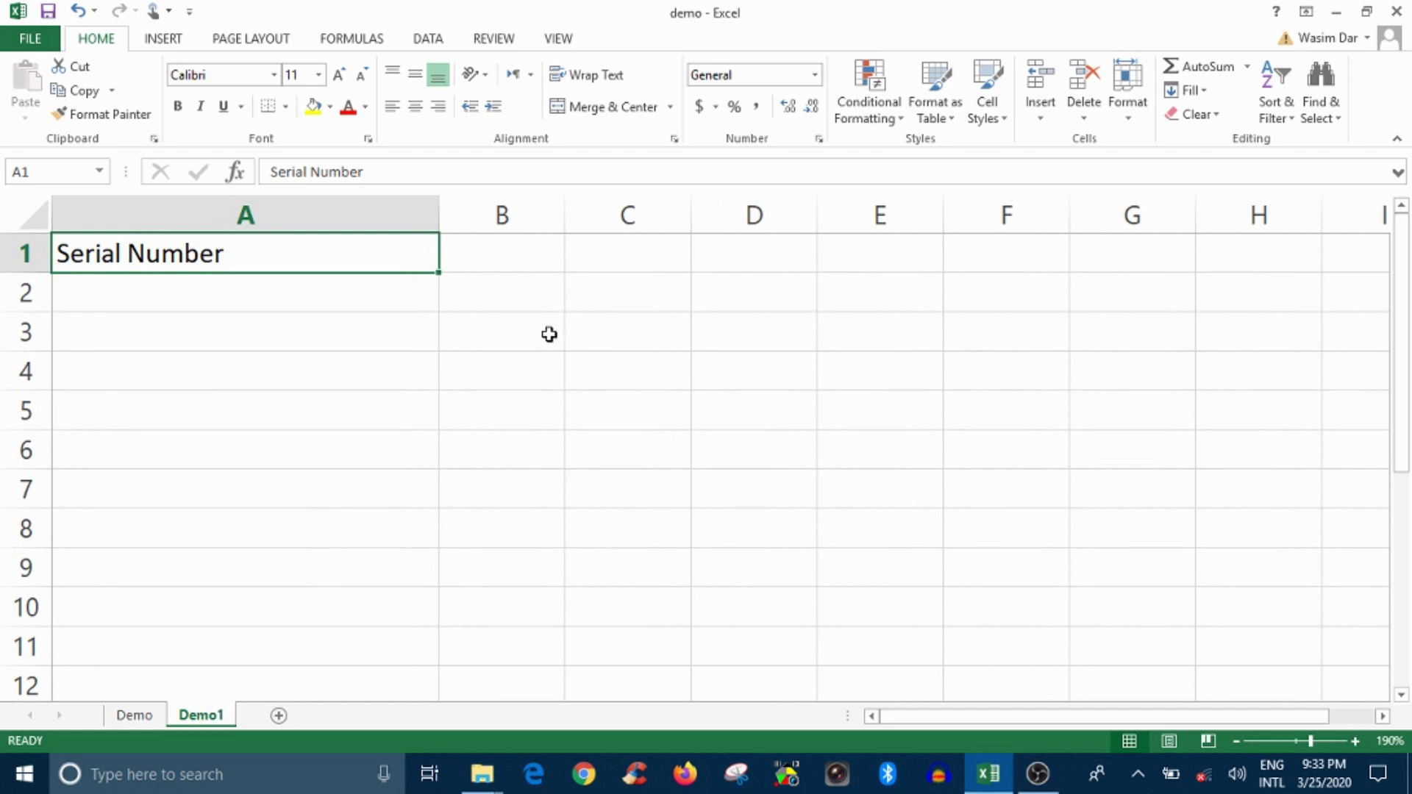
double_click(1353, 740)
double_click(1354, 740)
double_click(1354, 740)
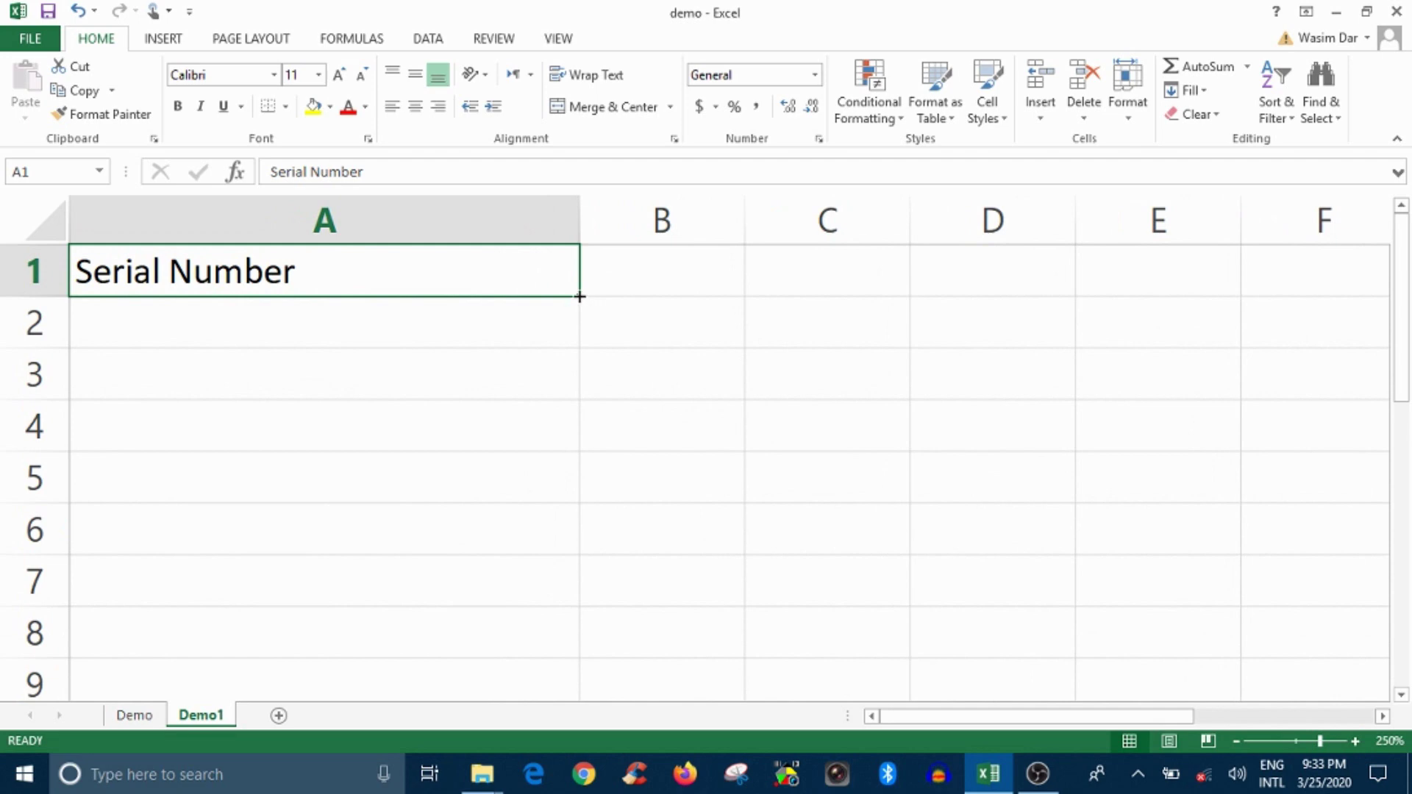
left_click_drag(580, 296, 545, 671)
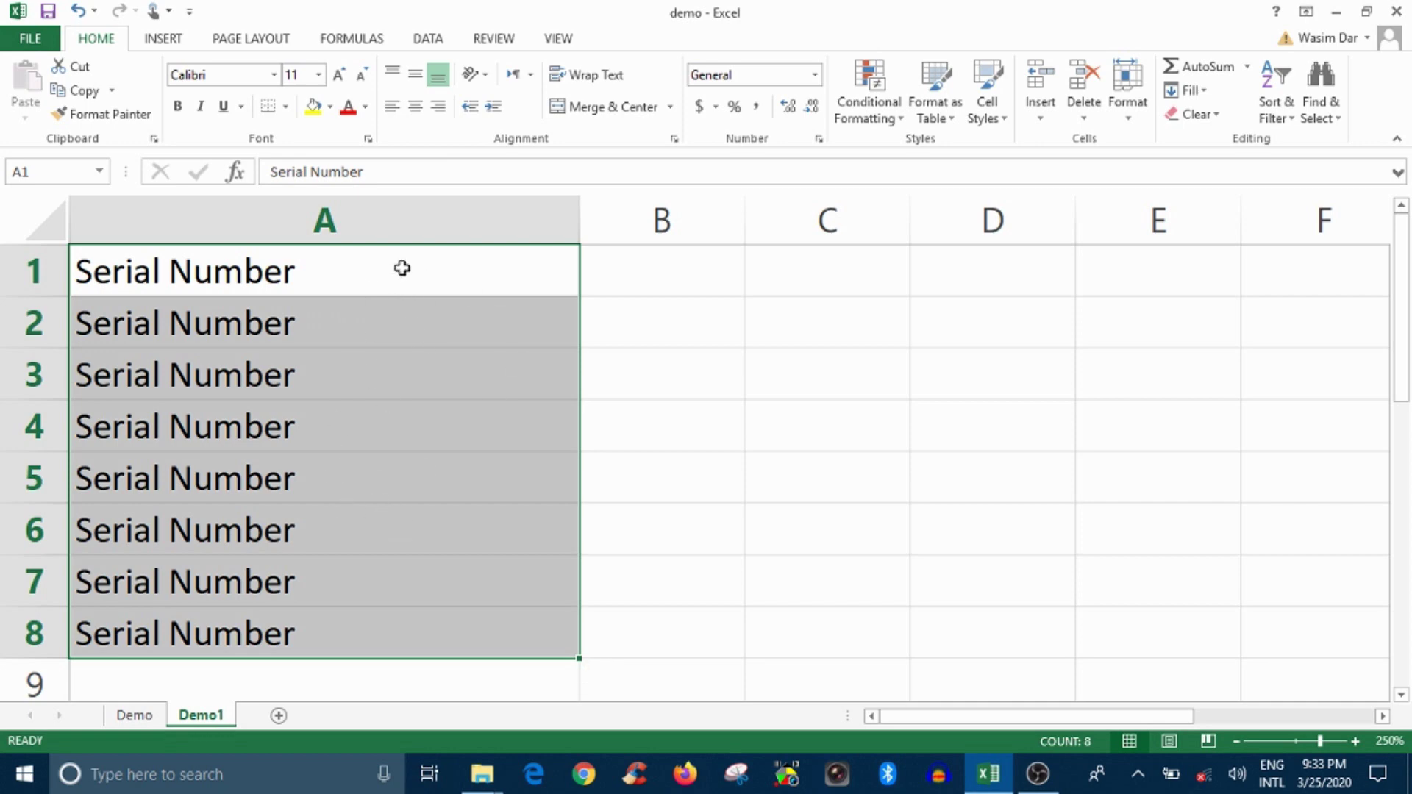
- Undo the copied headings, change A1 to 1, fill it down to A9, then undo
key("ctrl+z")
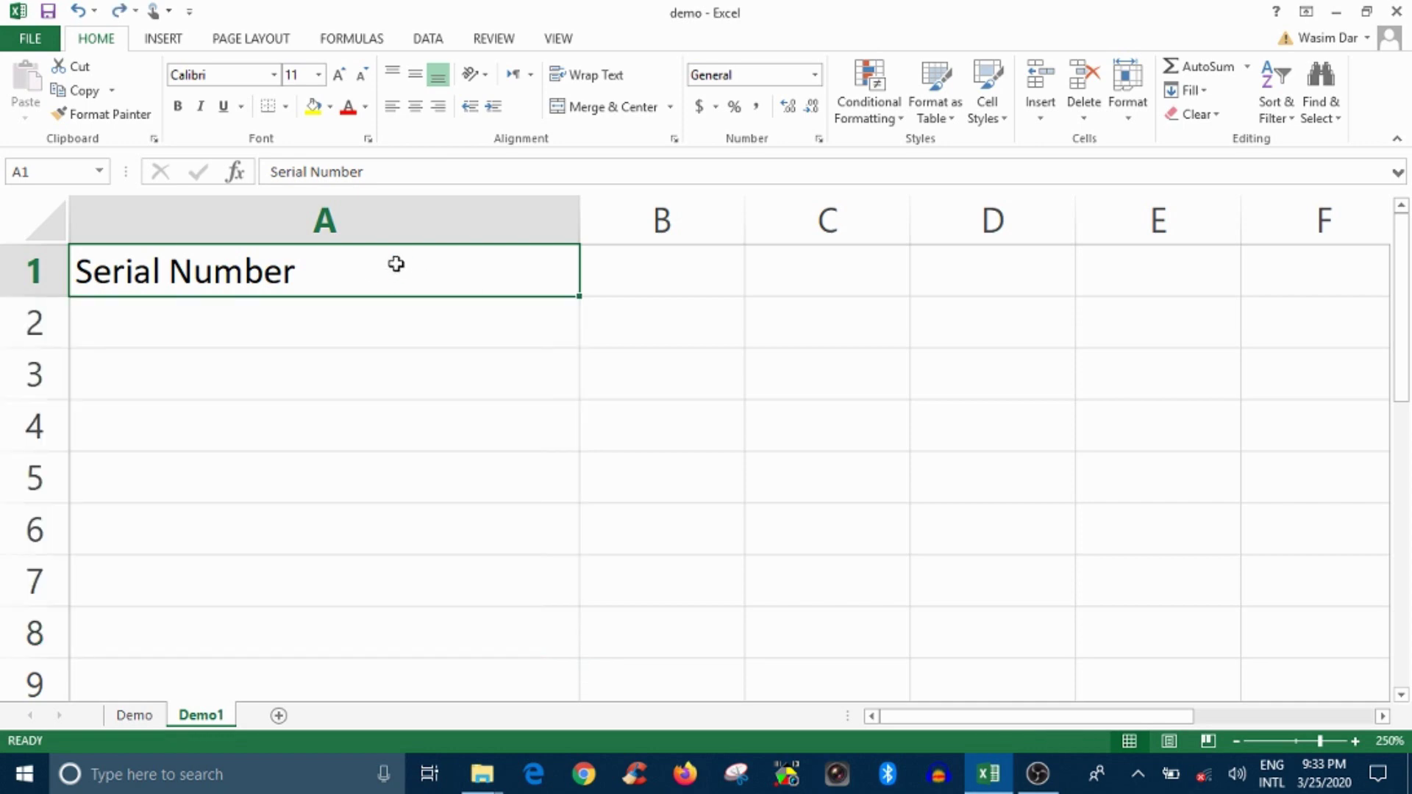
double_click(388, 264)
left_click_drag(387, 265, 74, 271)
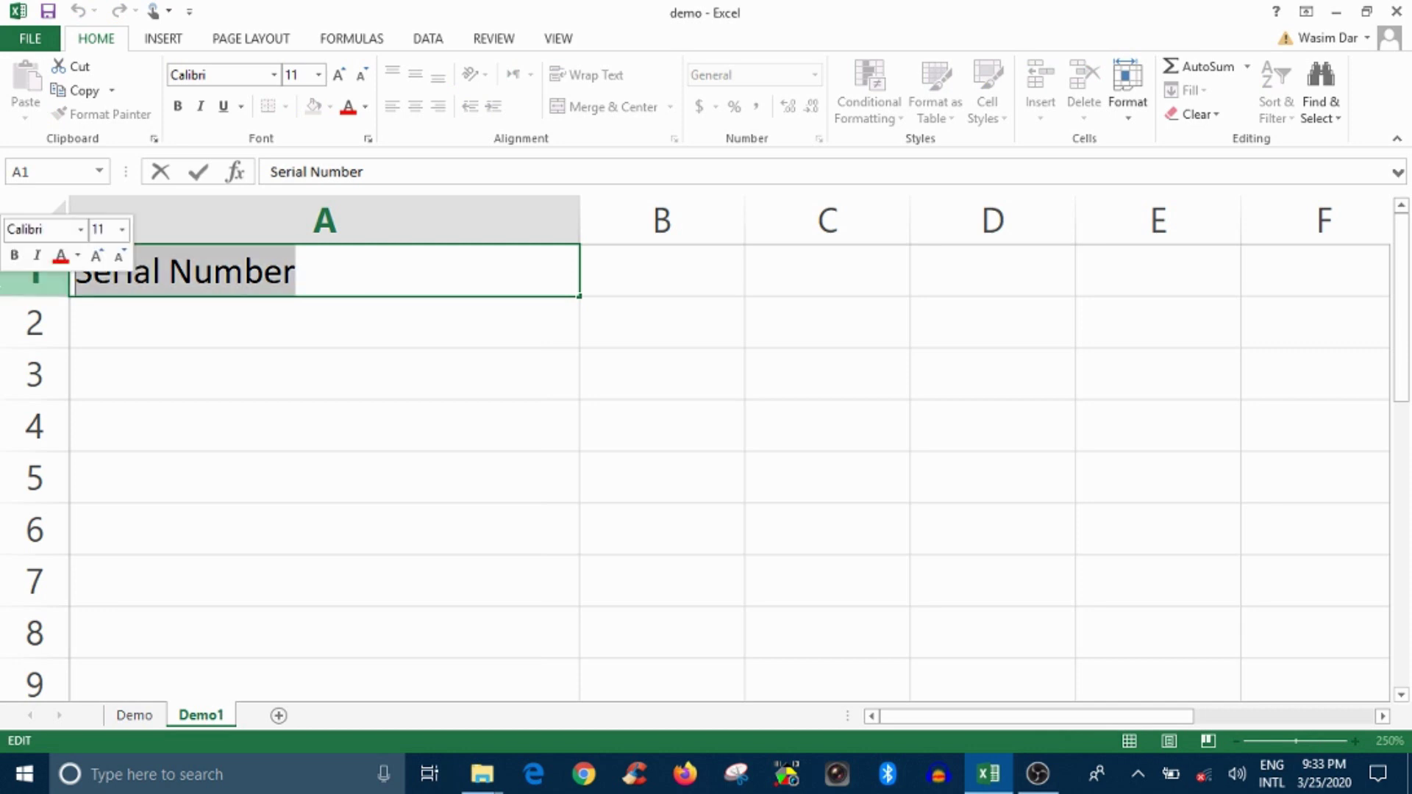
type("1")
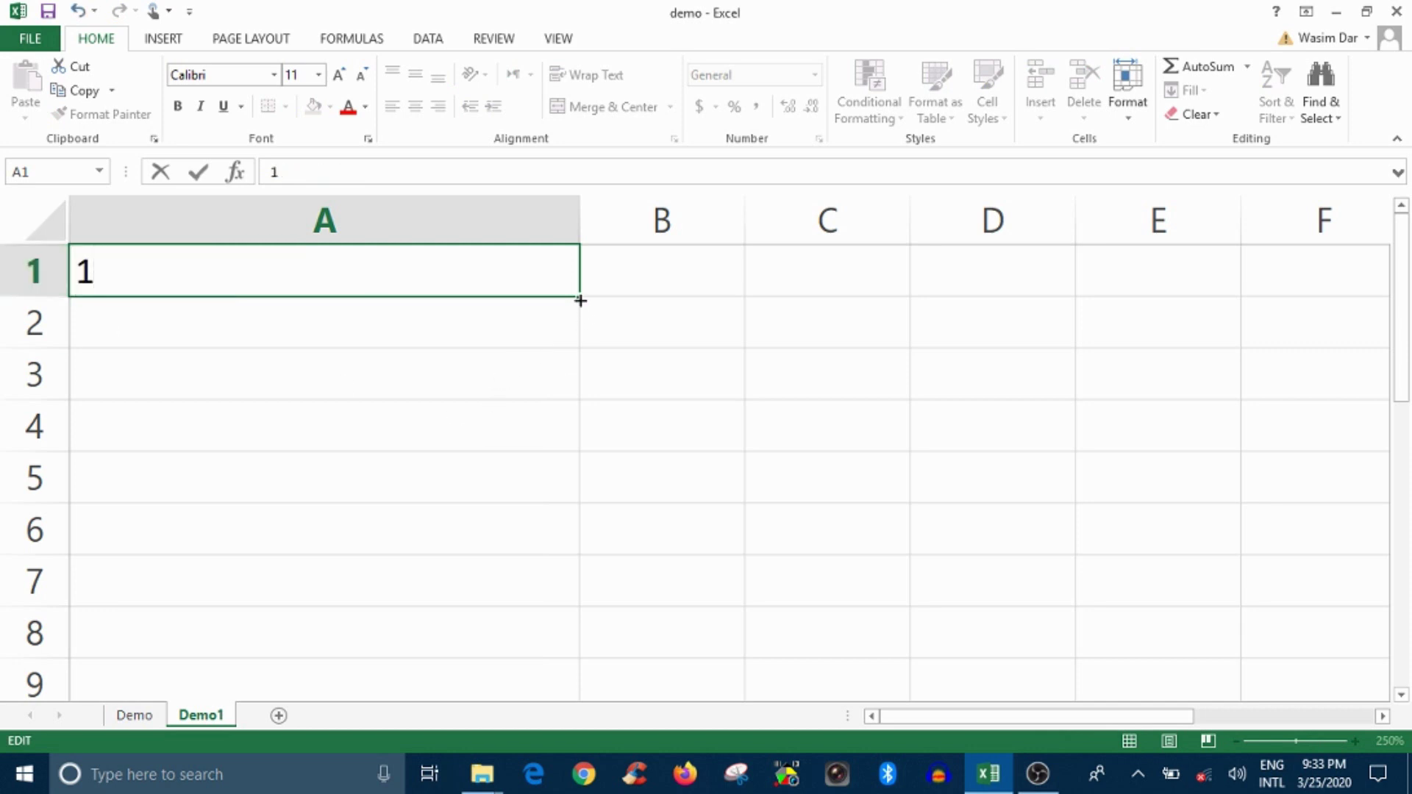
mouse_move(581, 298)
left_mouse_down()
mouse_move(564, 703)
mouse_move(559, 684)
left_mouse_up()
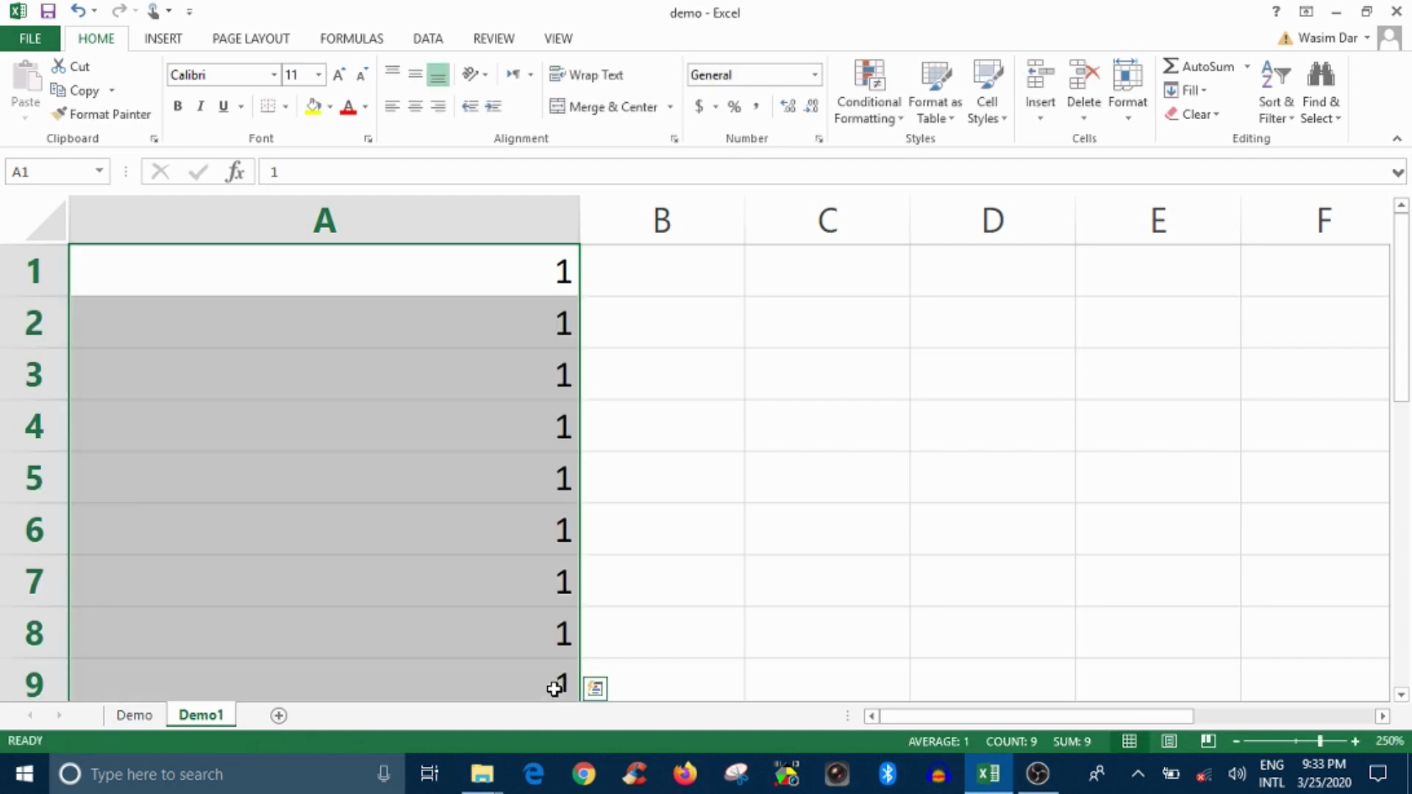
scroll(486, 448, "down", 2)
scroll(486, 448, "up", 2)
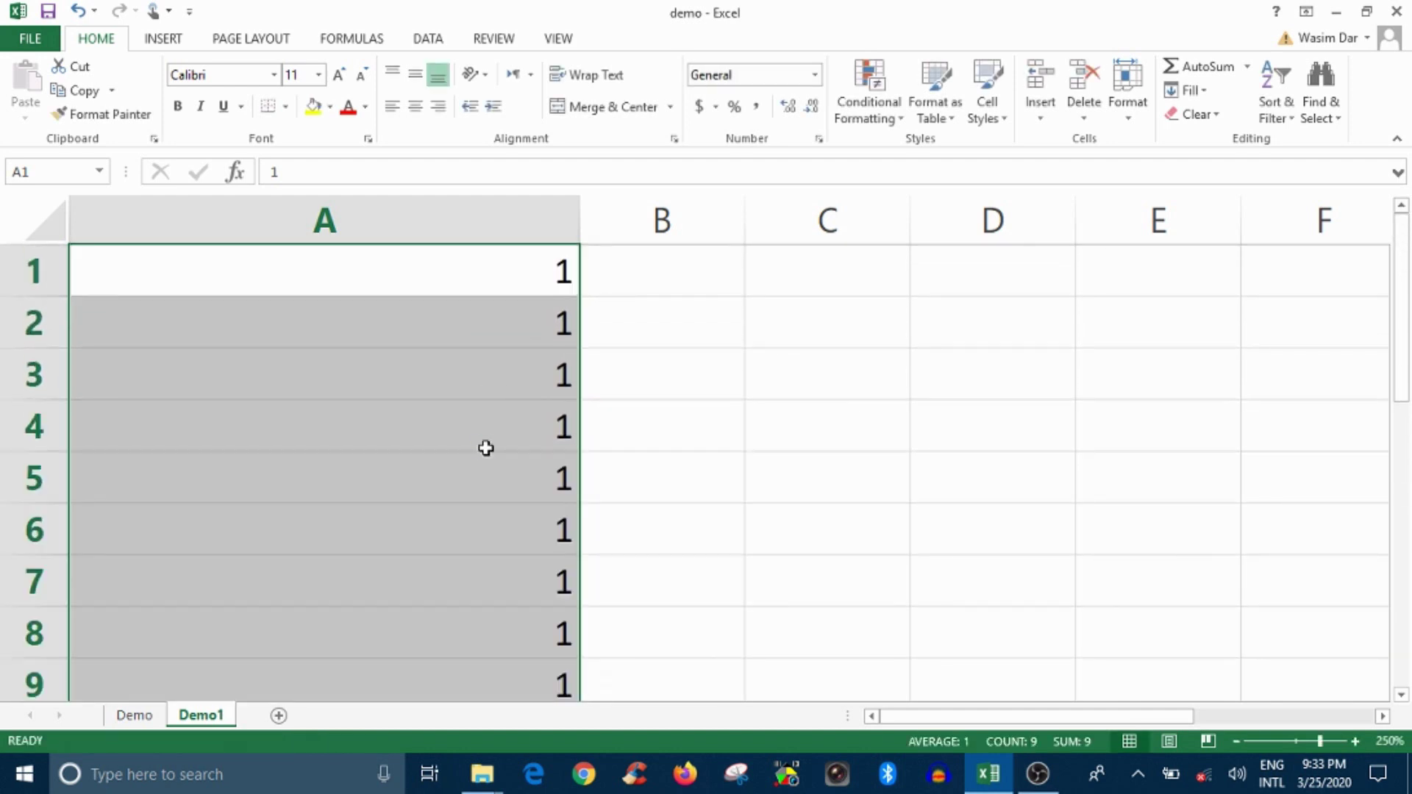
key("ctrl+z")
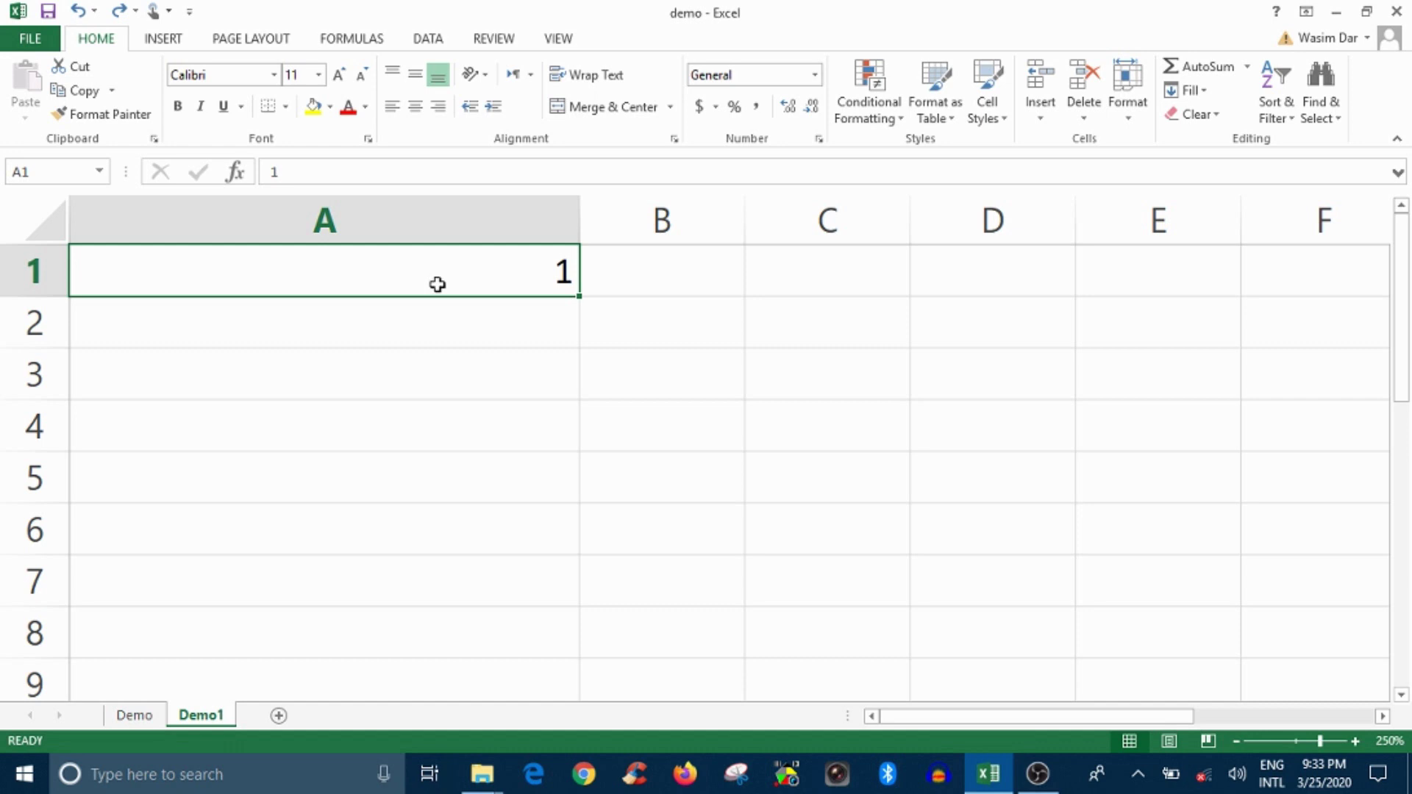
- Fill 1 down A1:A21 with Ctrl+D, then undo until A1 reads Serial Number
left_click_drag(466, 262, 441, 672)
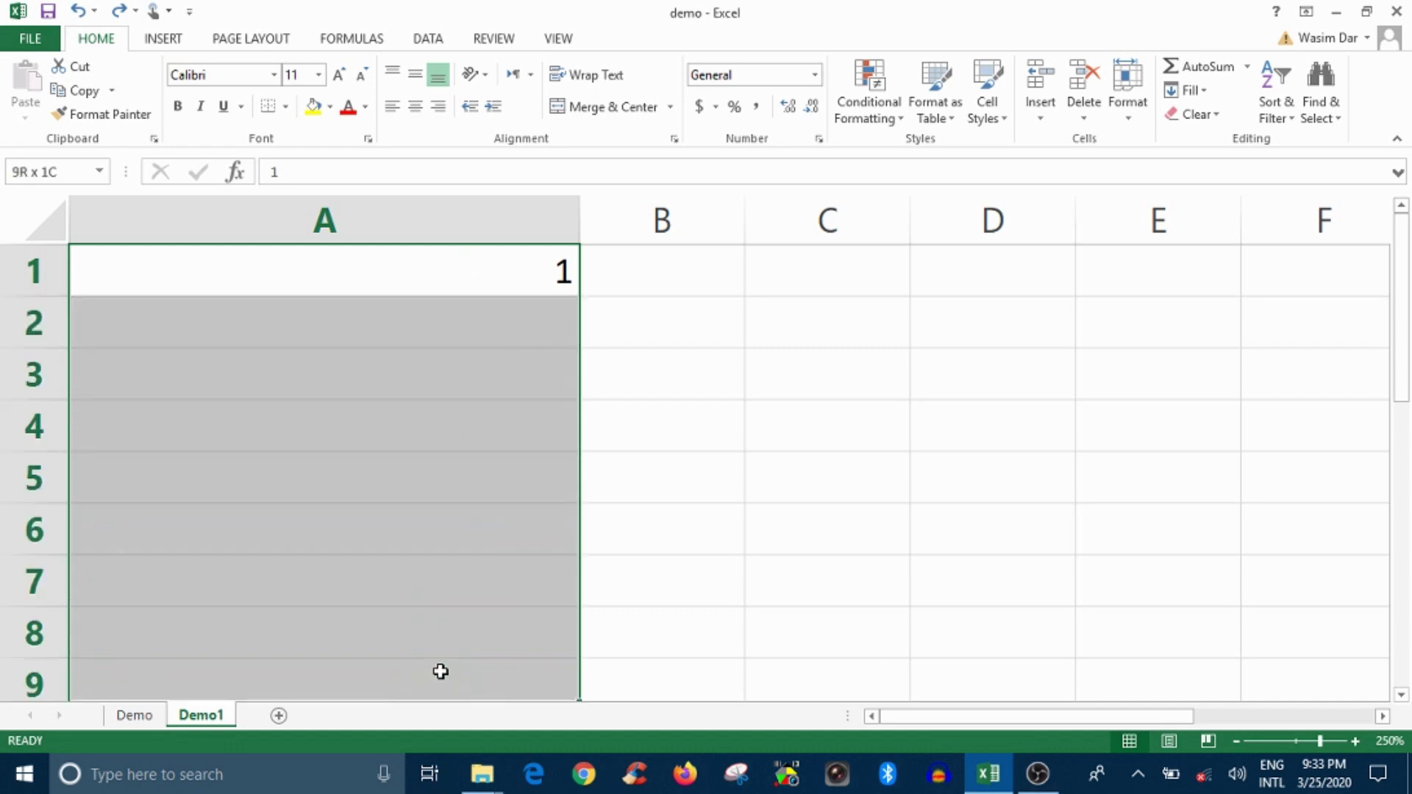
left_click_drag(440, 672, 462, 659)
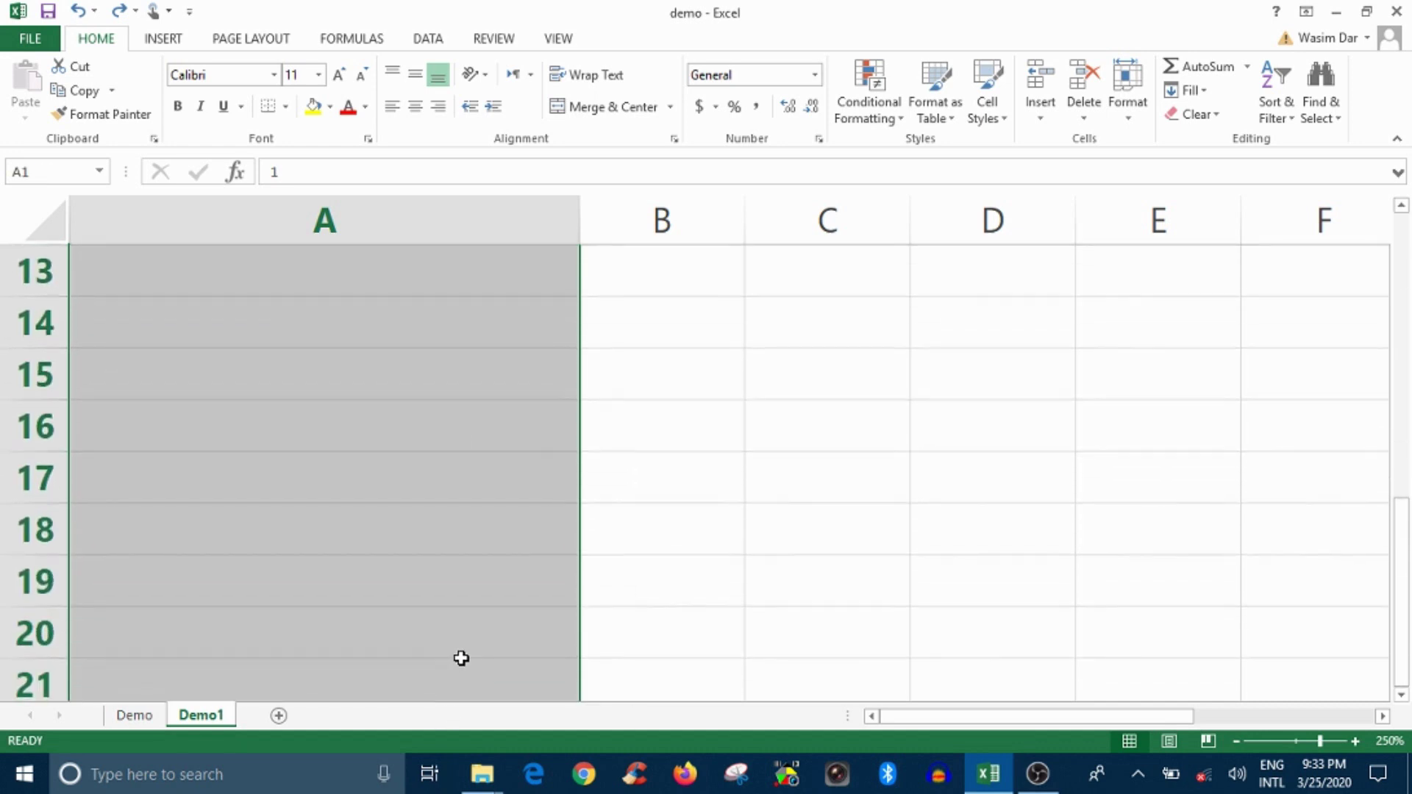
key("ctrl+d")
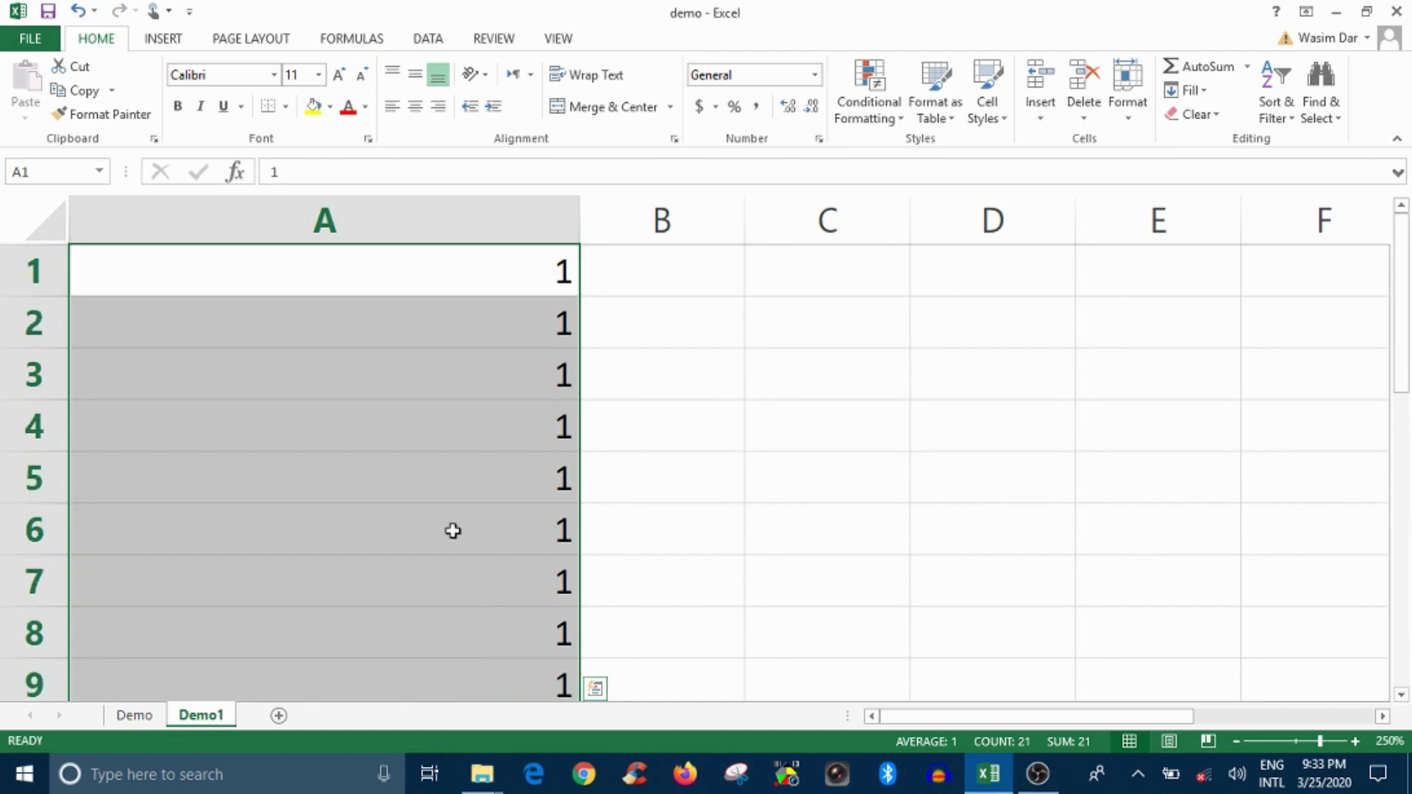
key("ctrl+z")
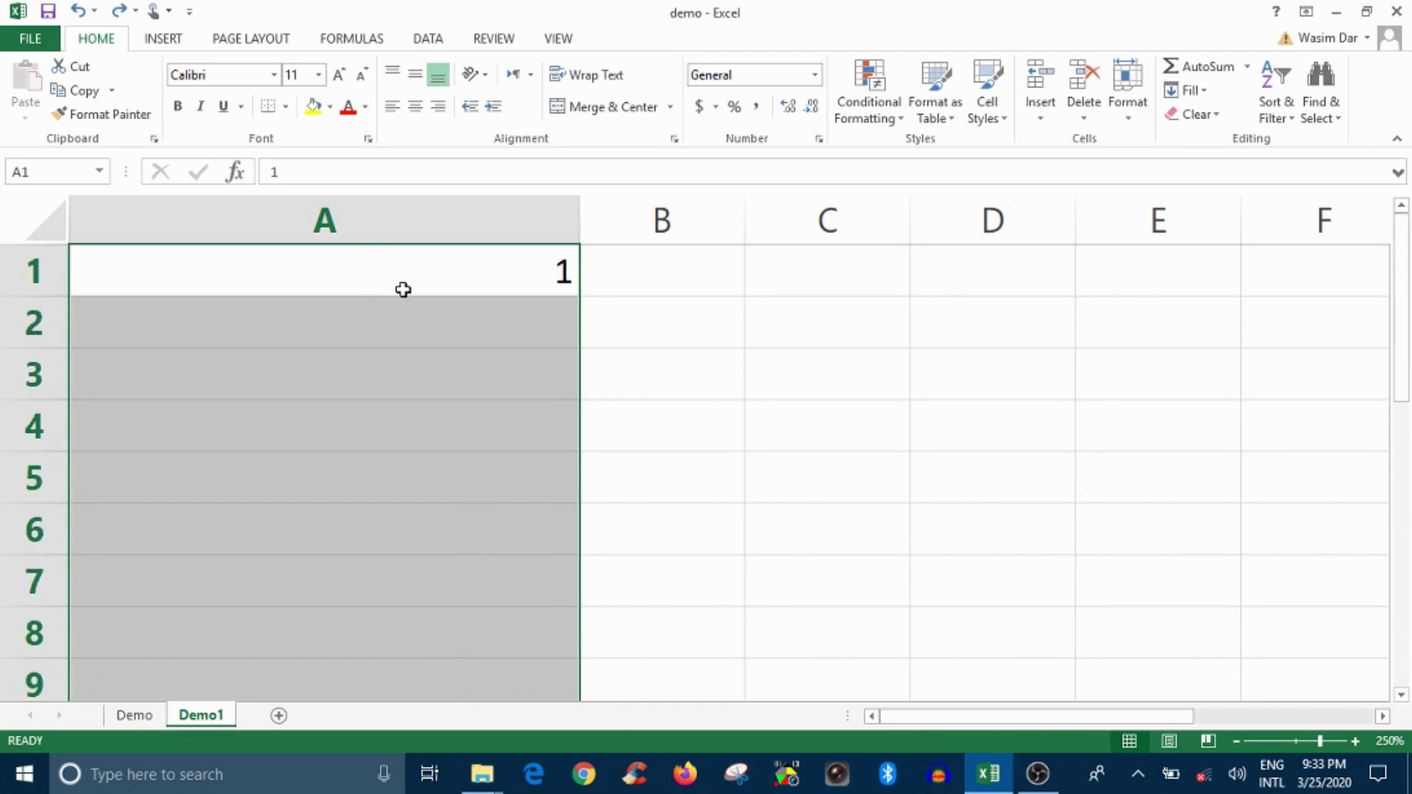
key("ctrl+z")
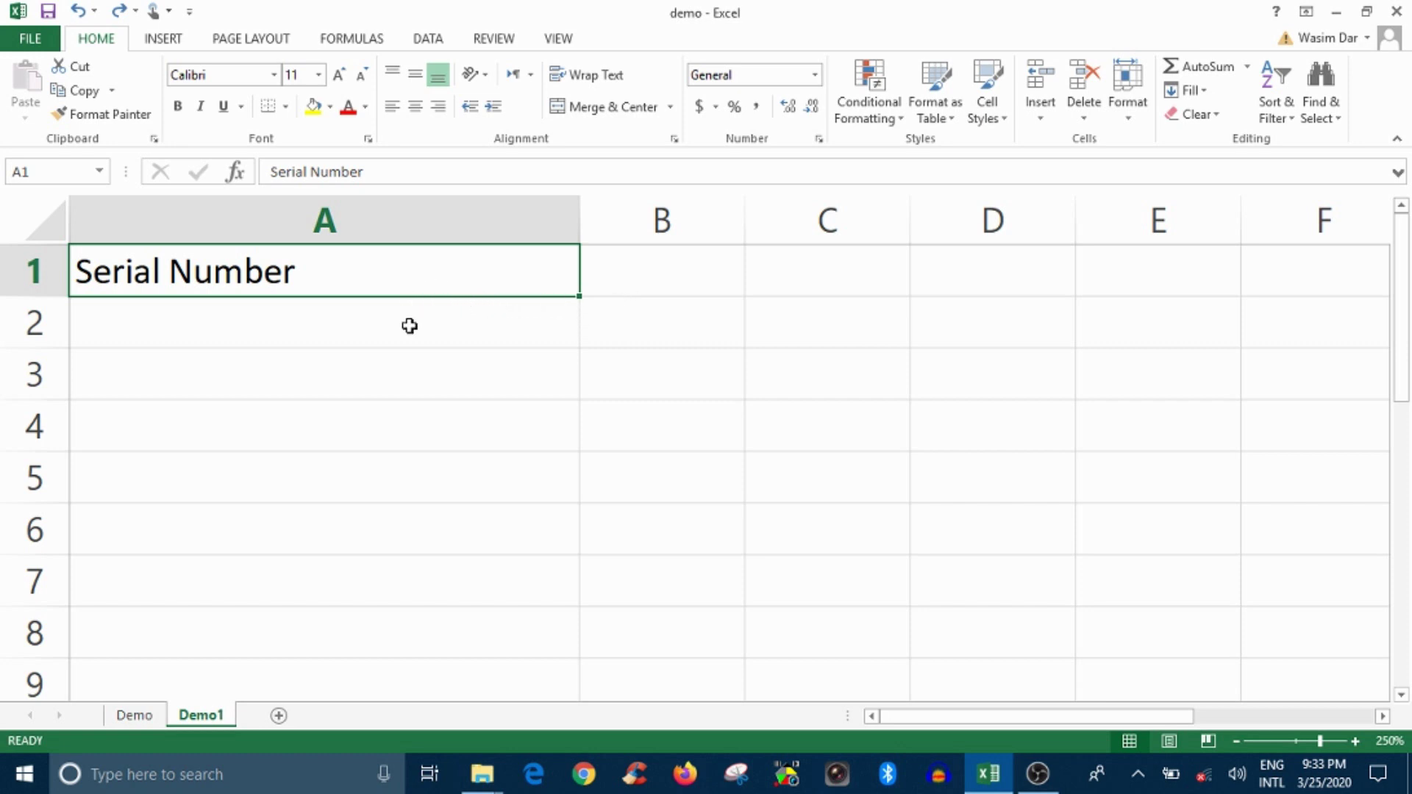
- Narrow column A to fit Serial Number, and drag row 1 taller then back
left_click(674, 266)
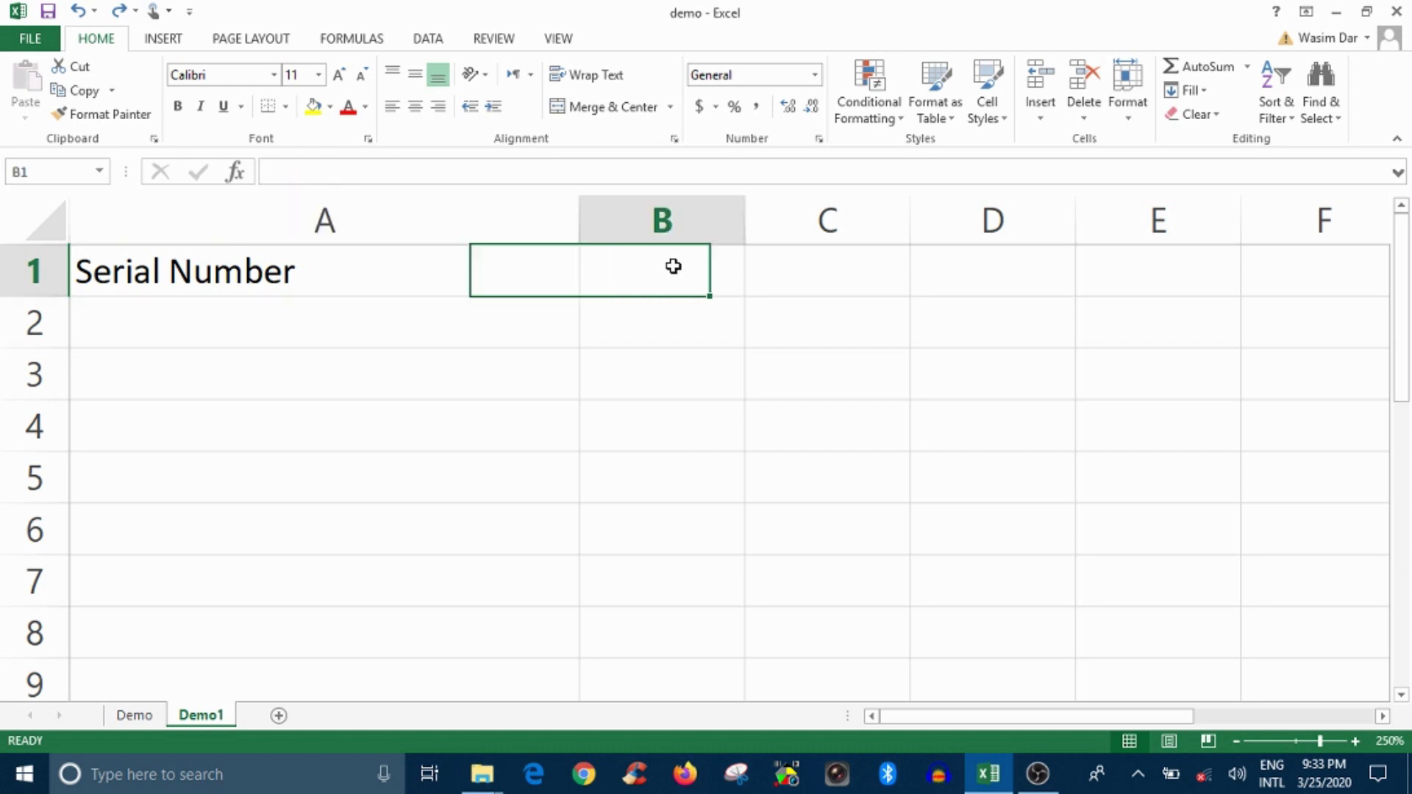
left_click(550, 220)
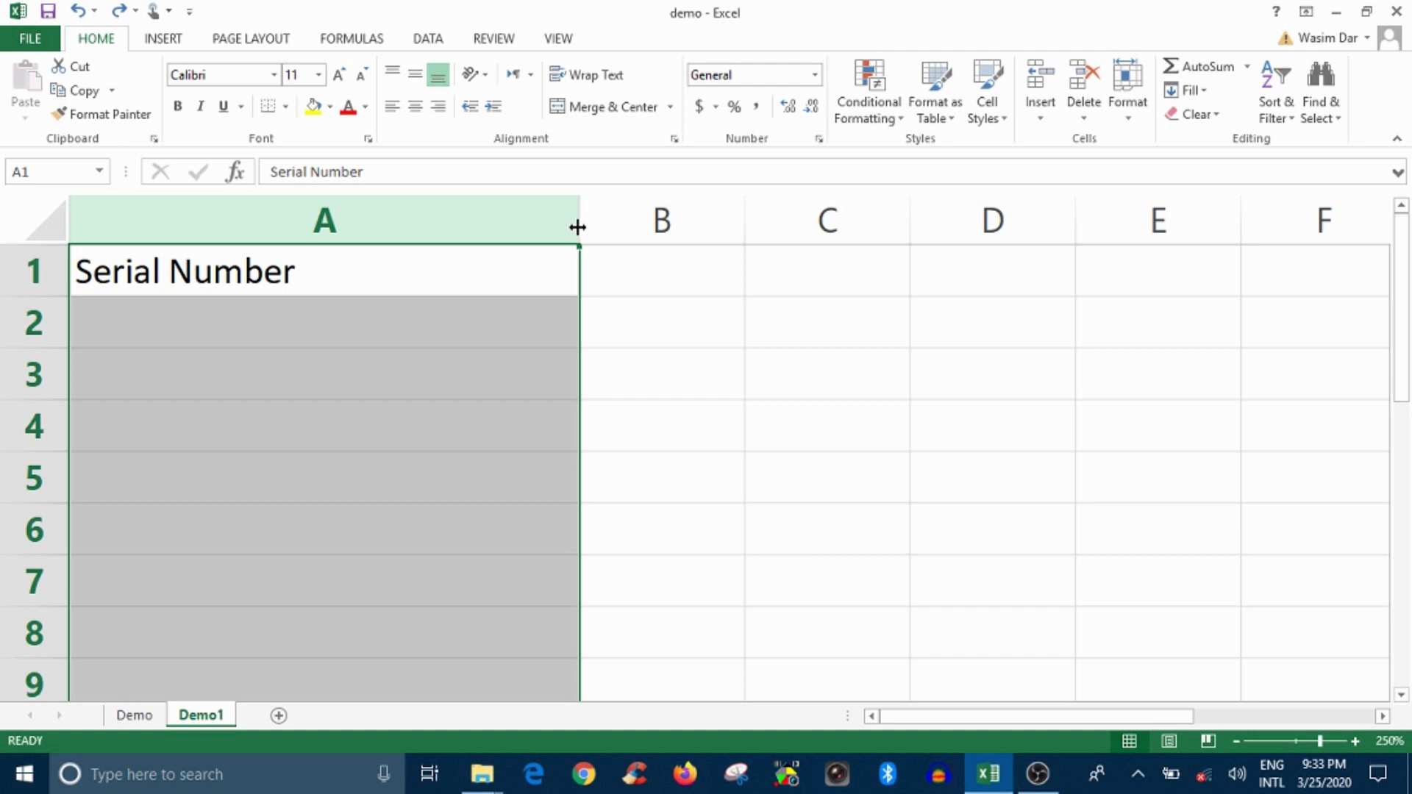
left_click_drag(576, 228, 559, 217)
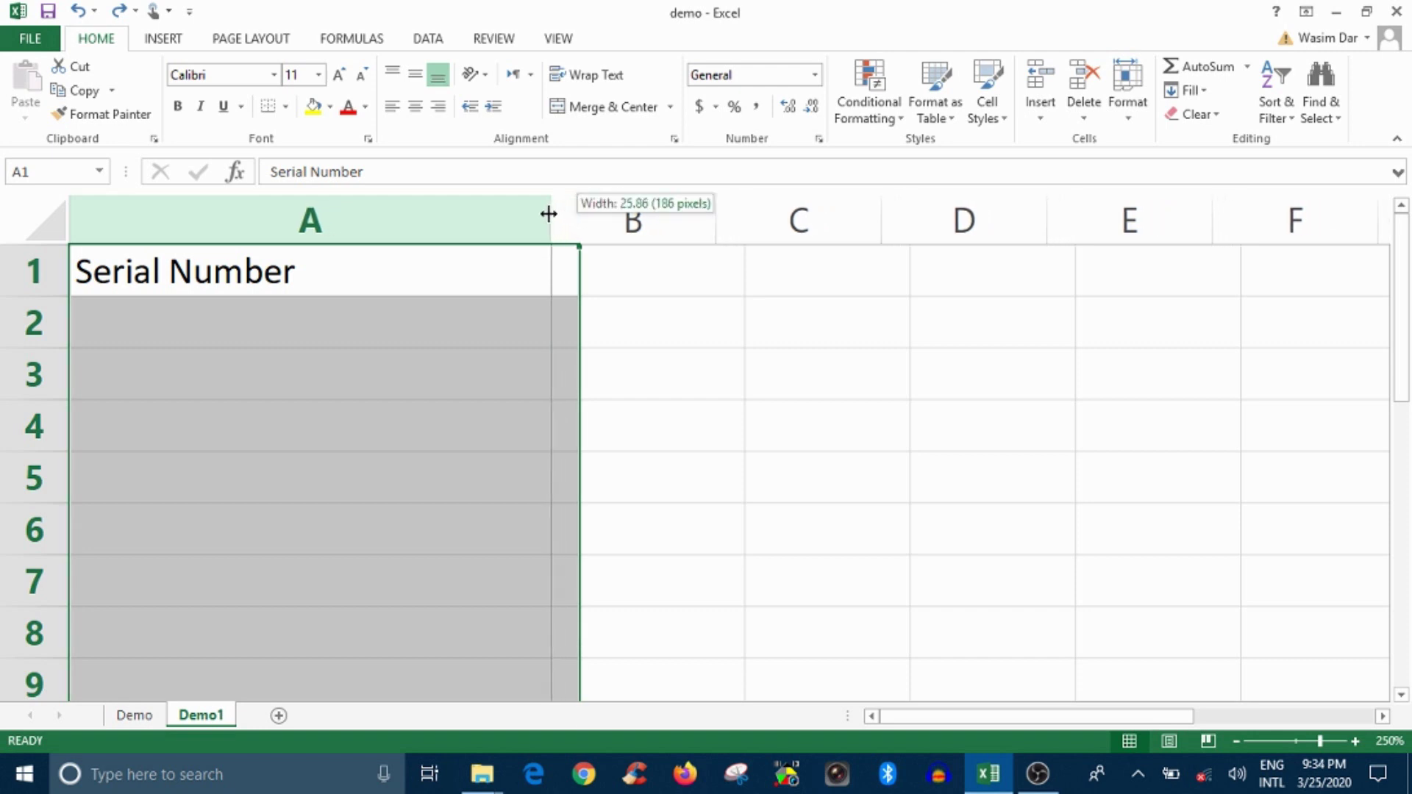
left_click_drag(559, 218, 580, 207)
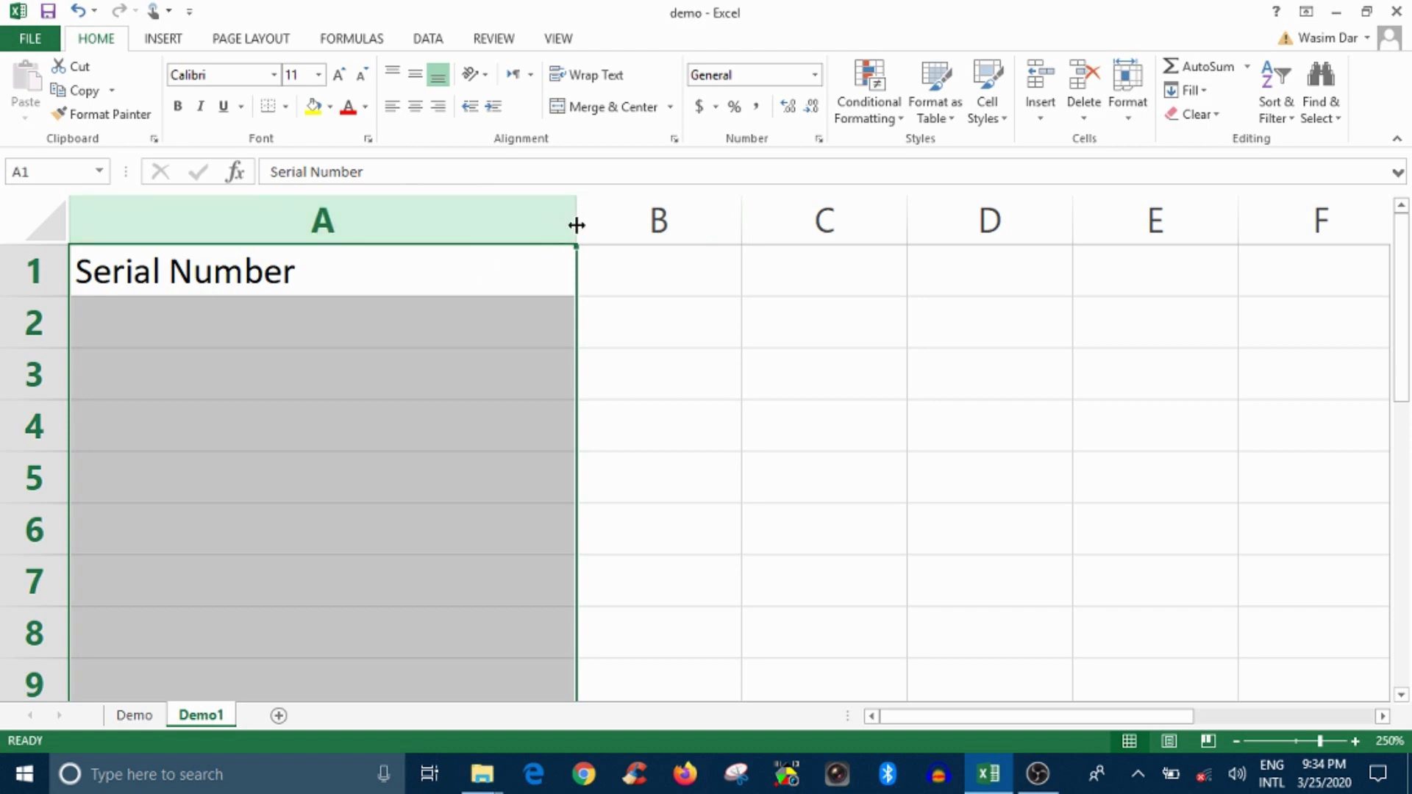
mouse_move(577, 225)
left_mouse_down()
mouse_move(971, 193)
mouse_move(416, 228)
left_mouse_up()
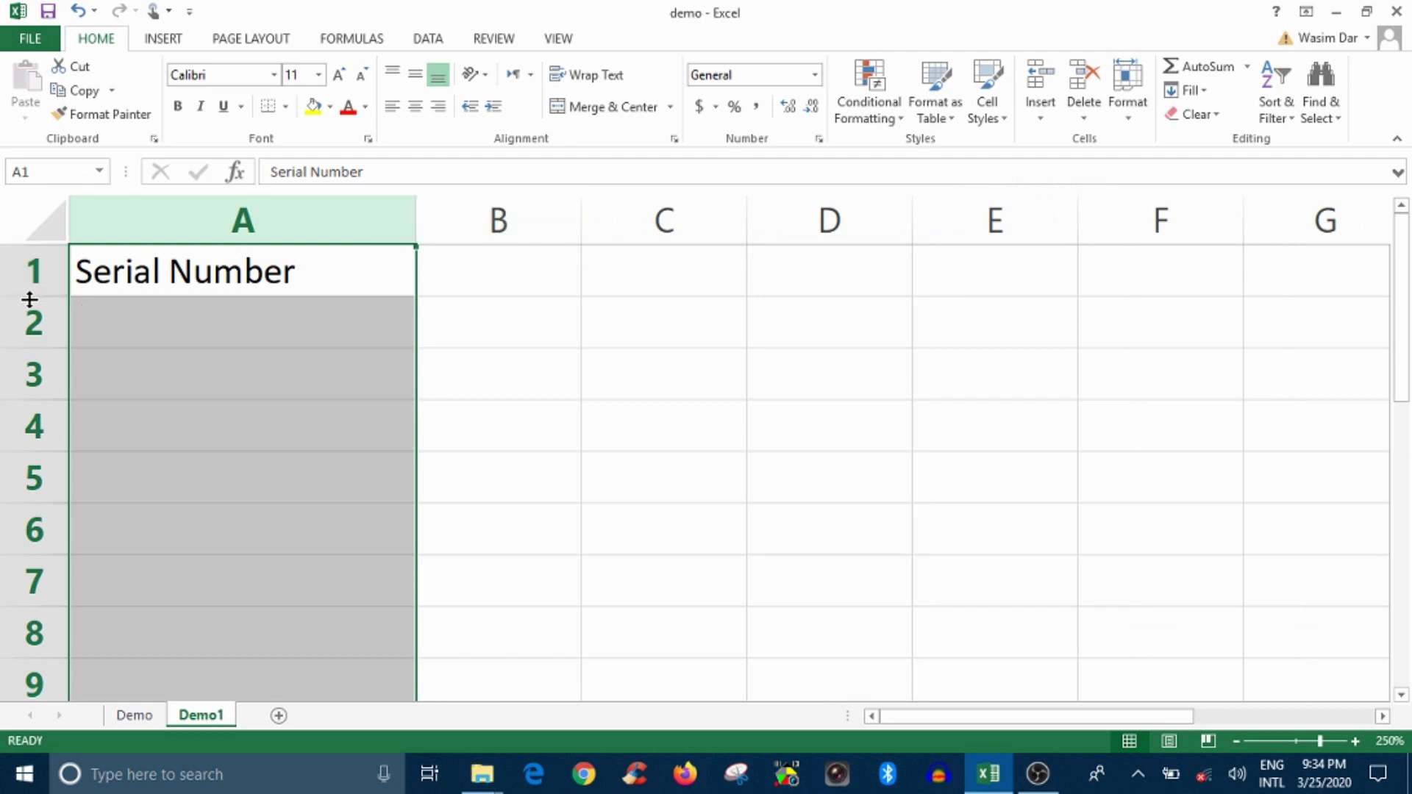
left_click_drag(28, 298, 17, 485)
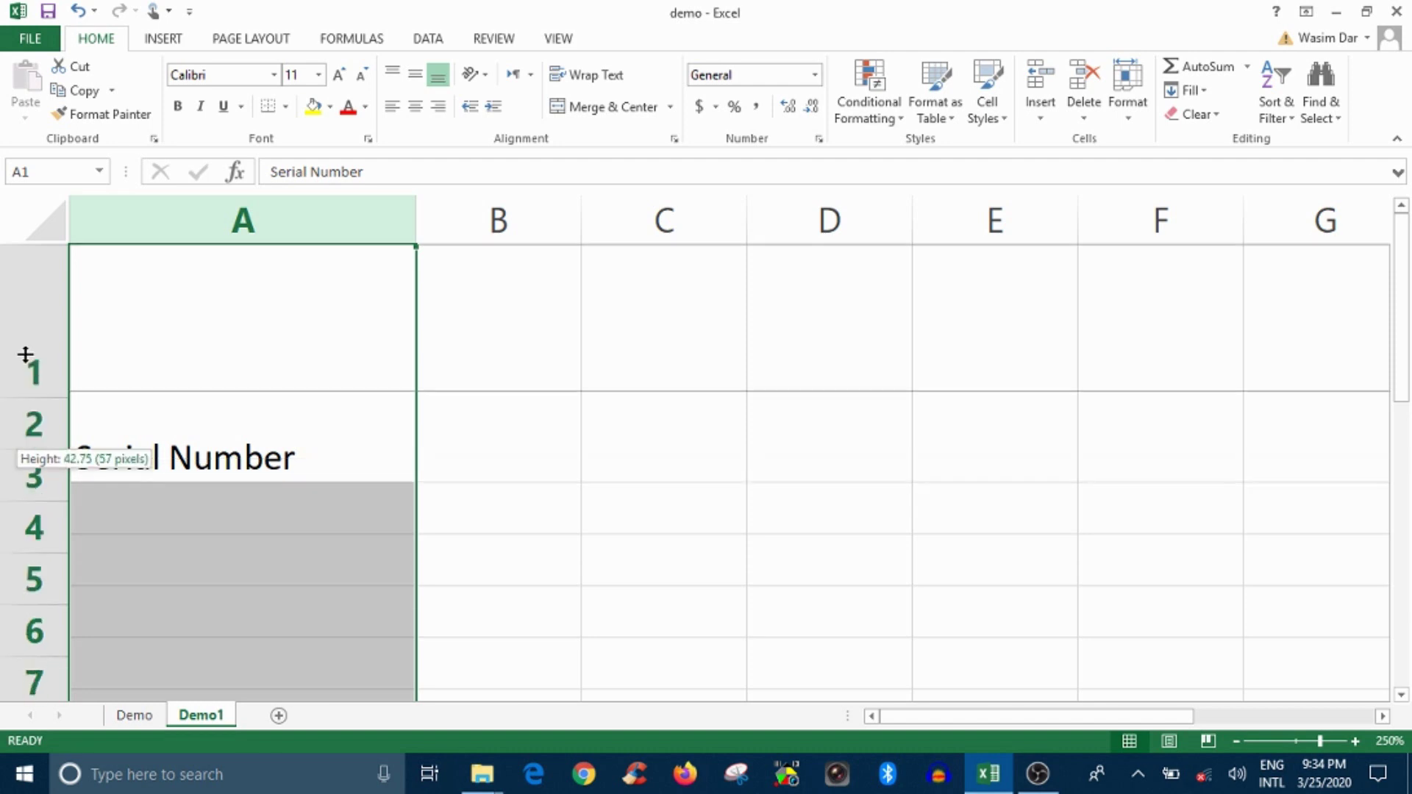
left_click_drag(16, 483, 13, 307)
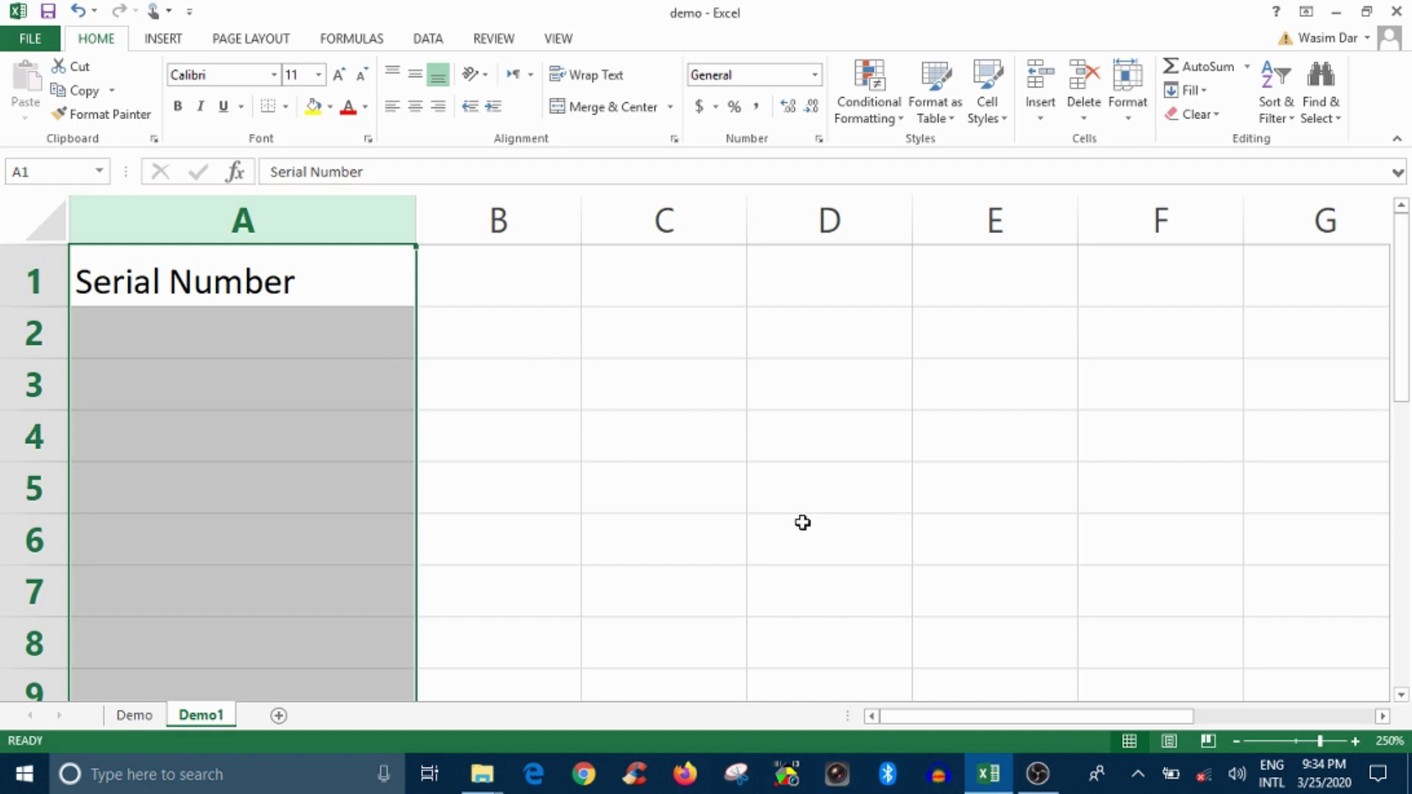
- Zoom the sheet back out to 100% and deselect column A
left_click(1236, 741)
left_click(1236, 740)
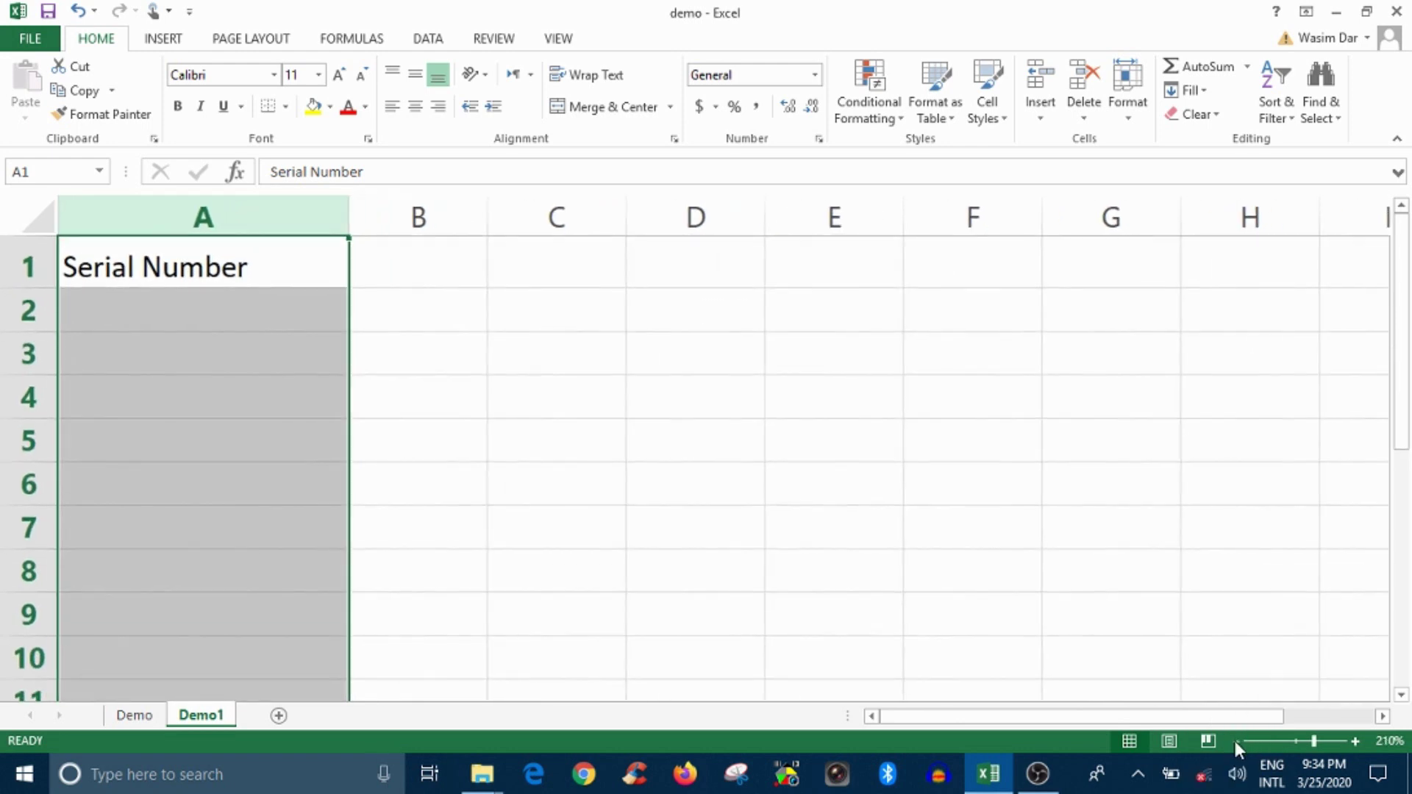
left_click(1234, 741)
left_click(1236, 741)
left_click(1236, 741)
left_click(1235, 740)
left_click(1235, 741)
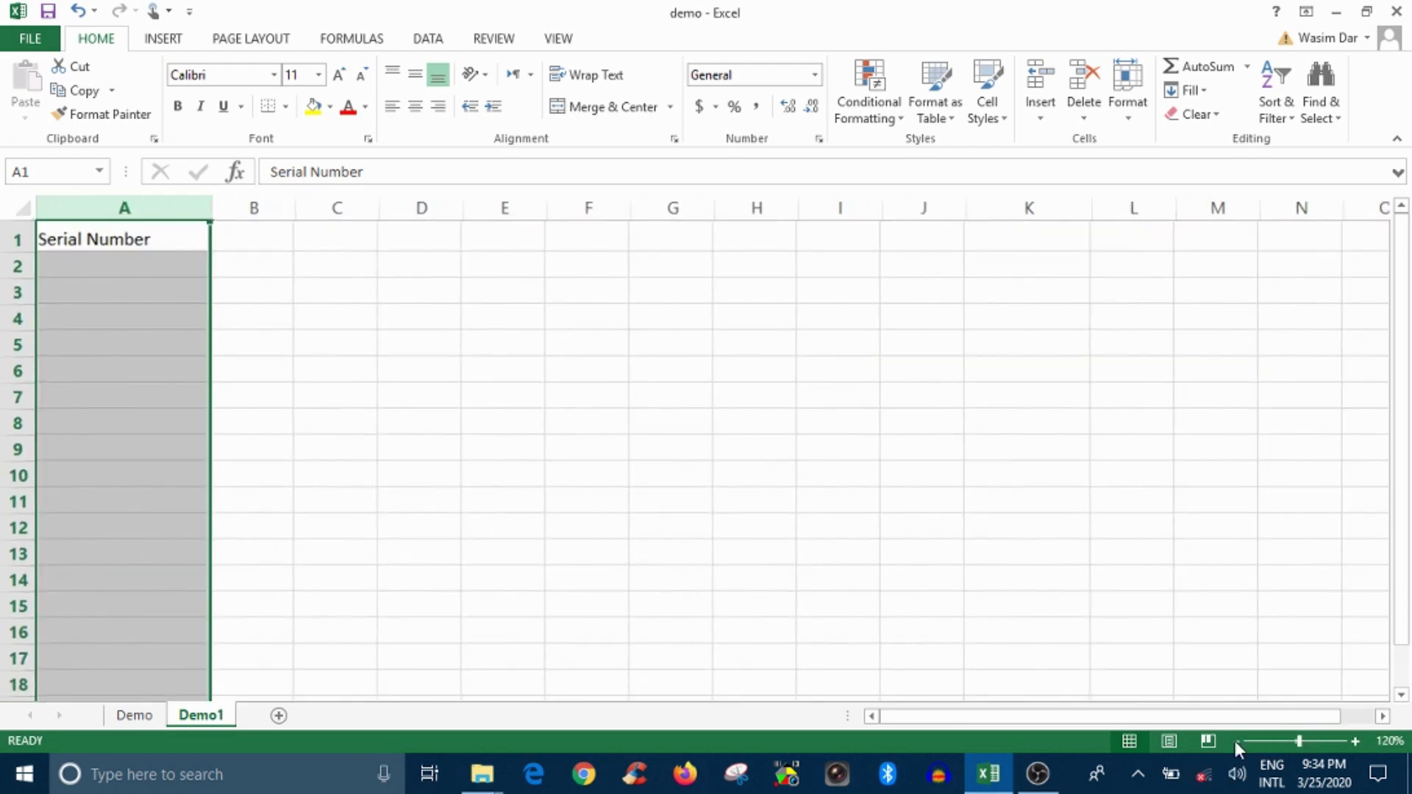
left_click(1235, 740)
left_click(1236, 741)
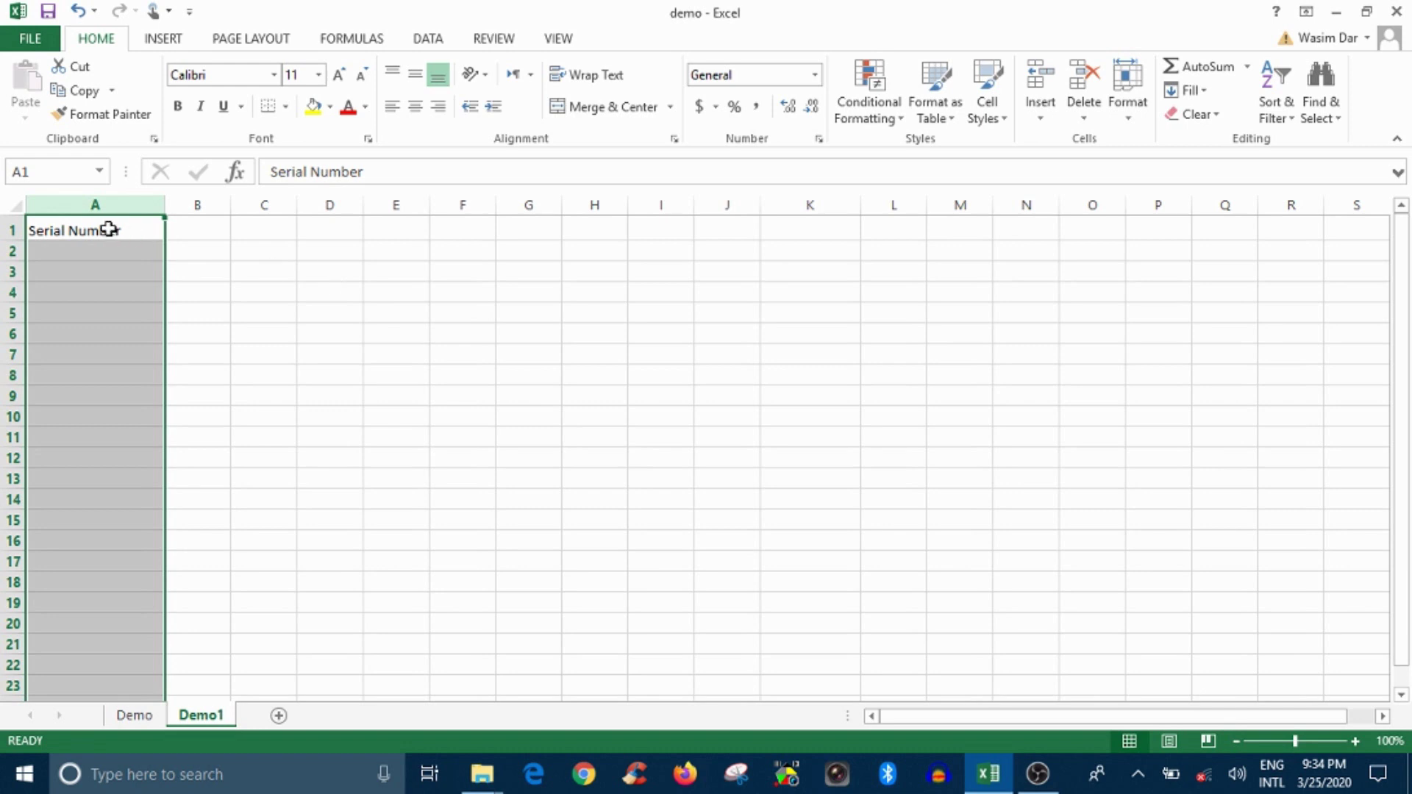
left_click(137, 227)
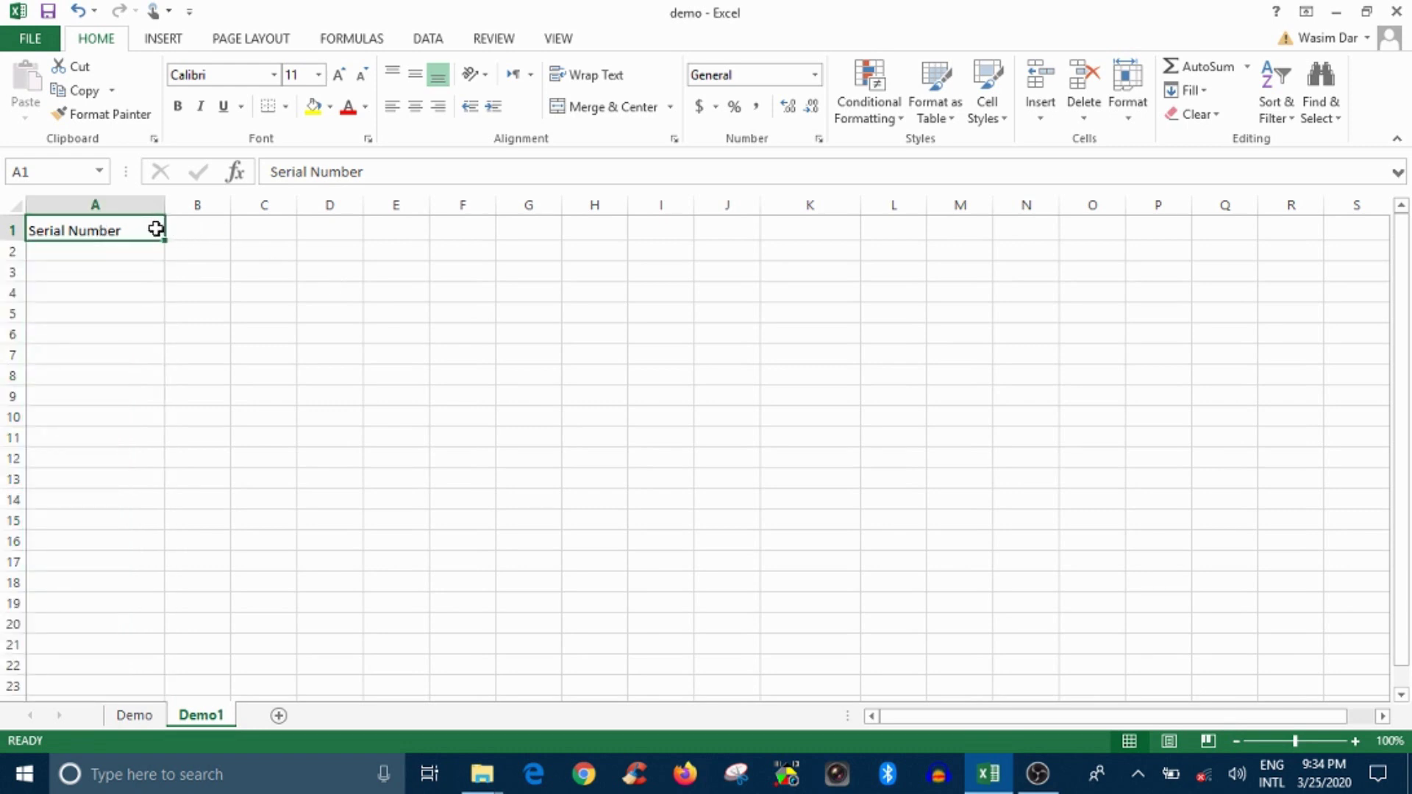
- Enter the headings Name, Parentage and address in B1, C1 and D1
left_click(175, 225)
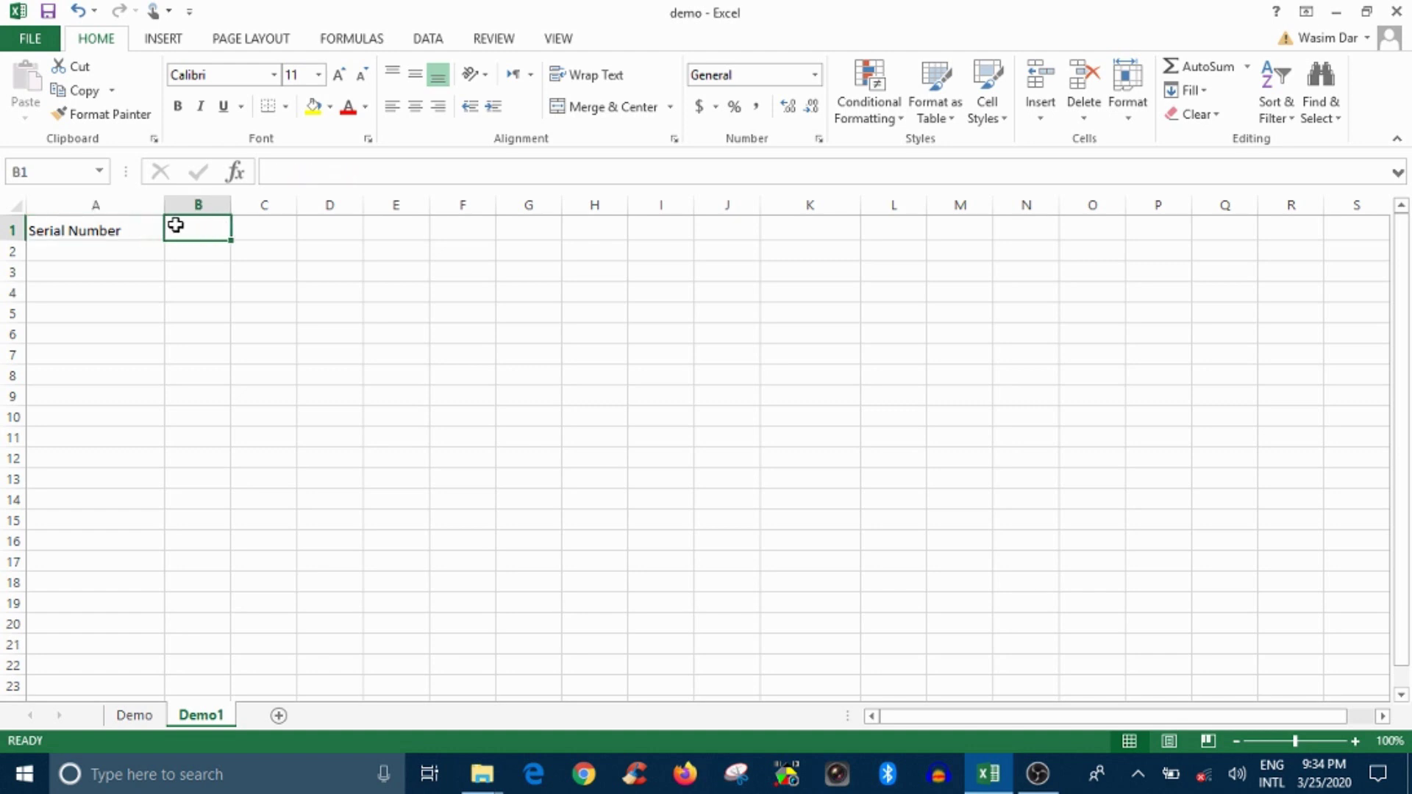
type("Name")
key("Tab")
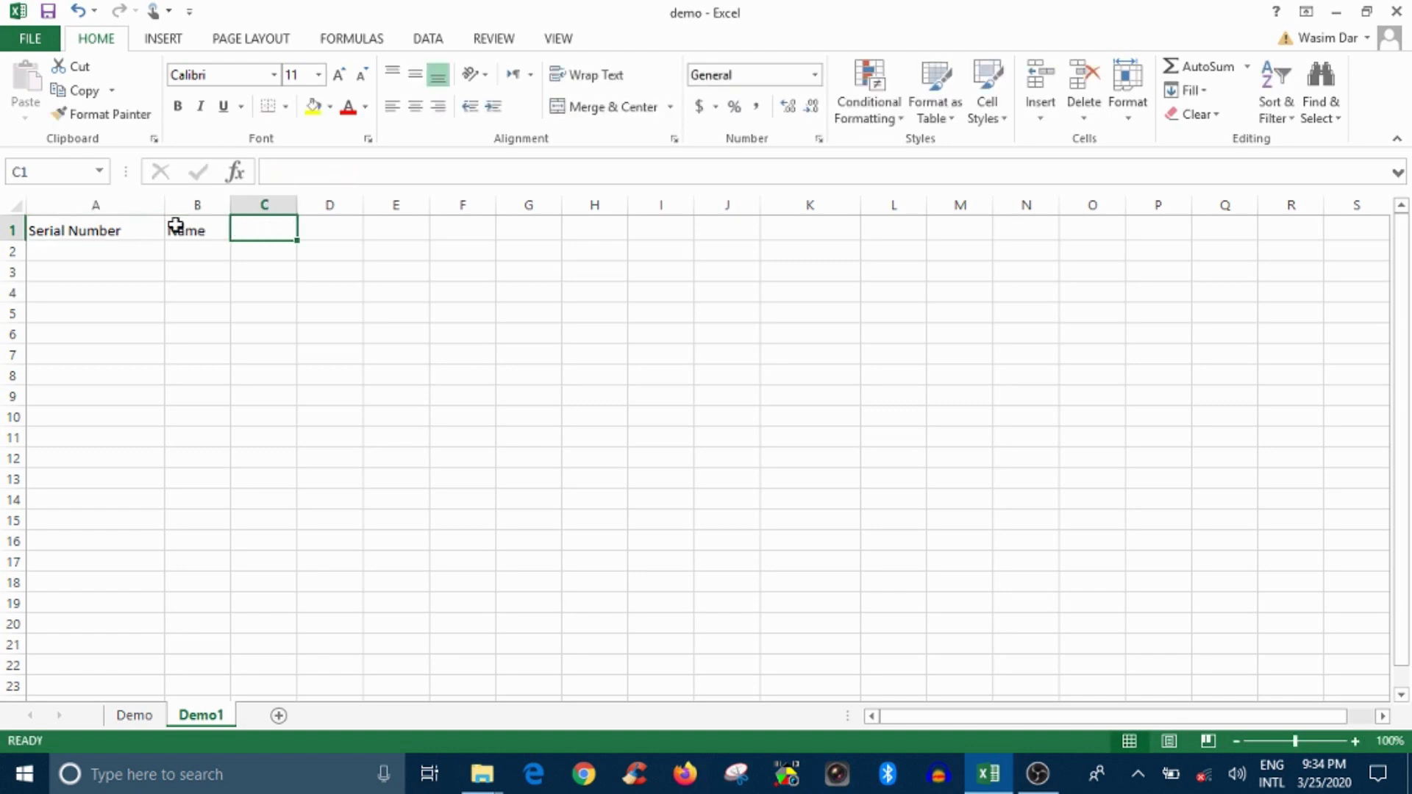
type("PAren")
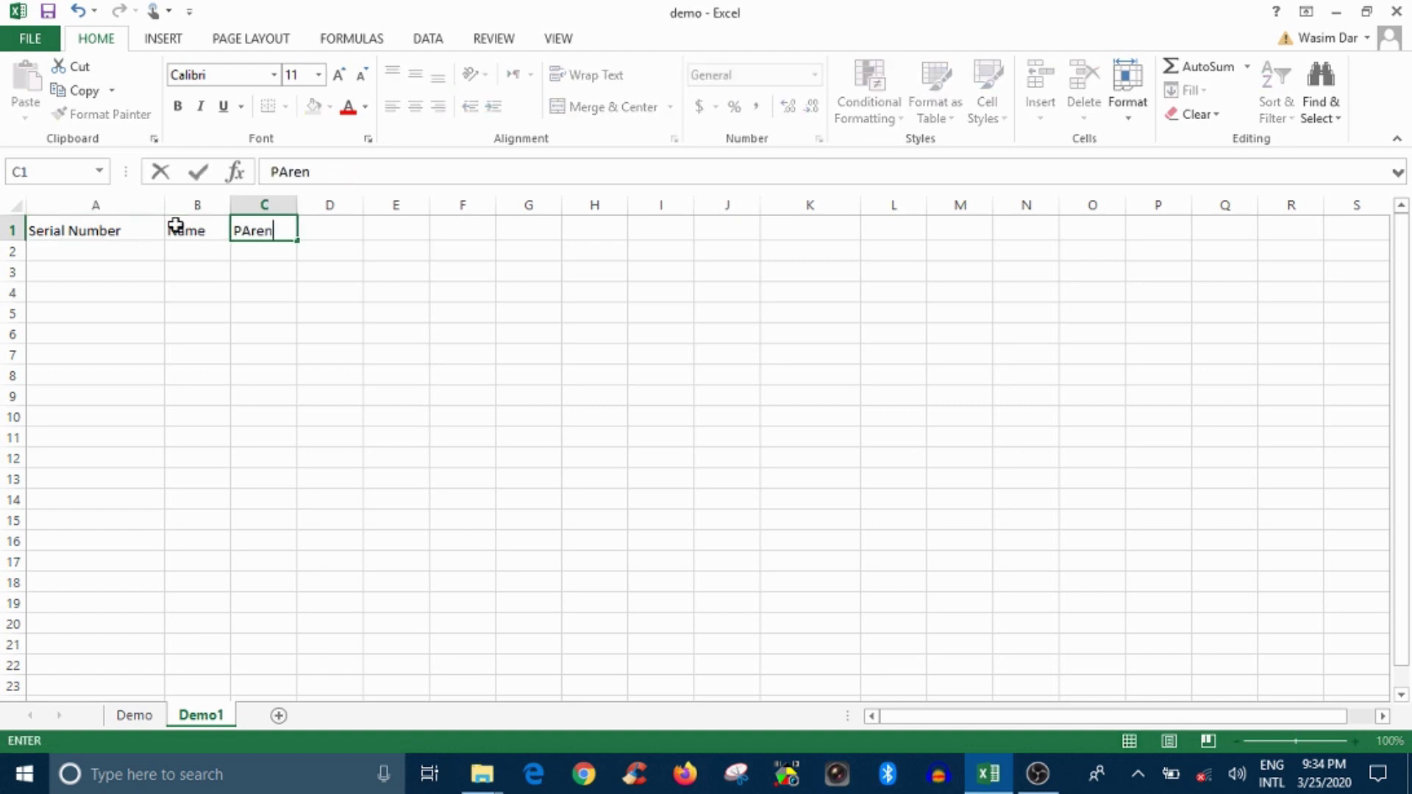
type("tage")
key("Tab")
type("a")
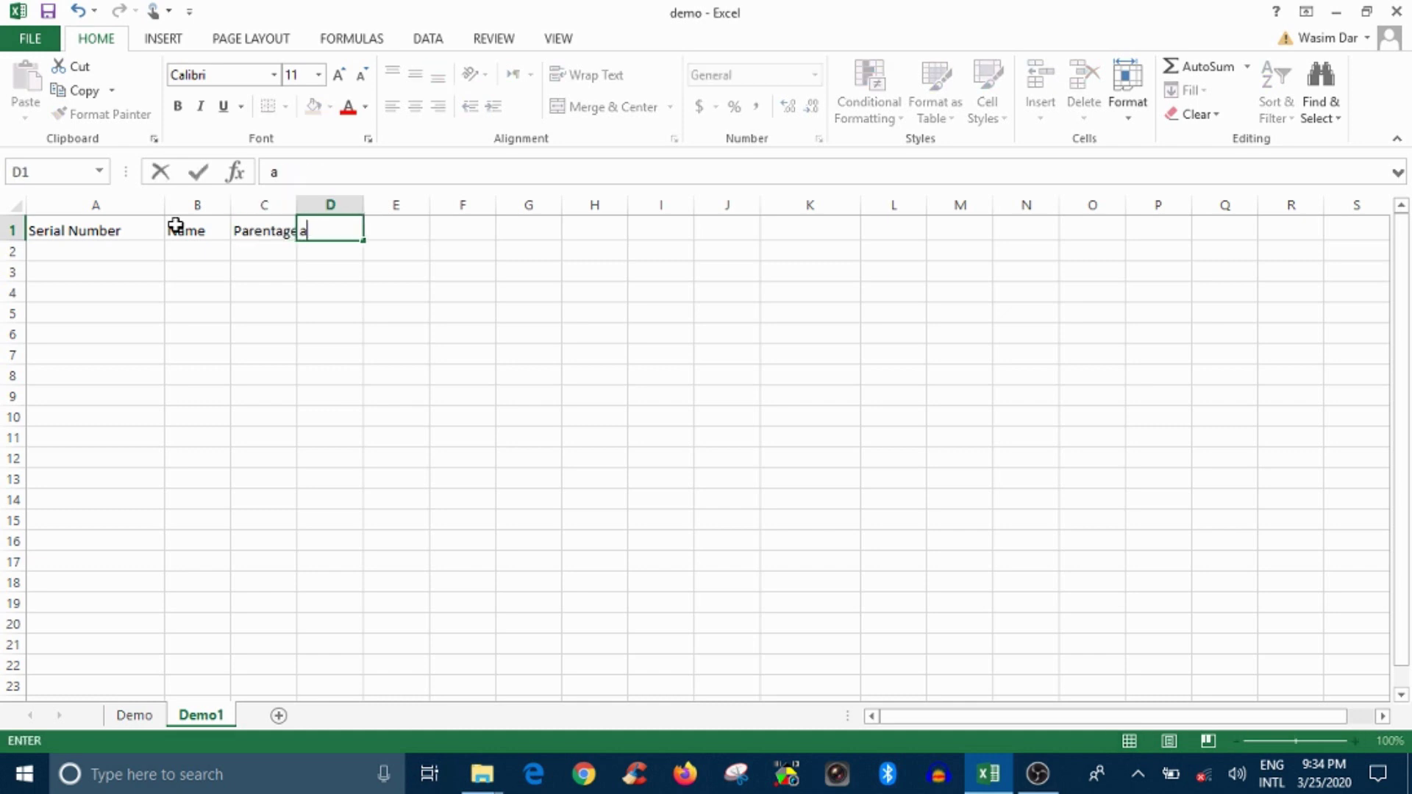
type("ddress")
key("Tab")
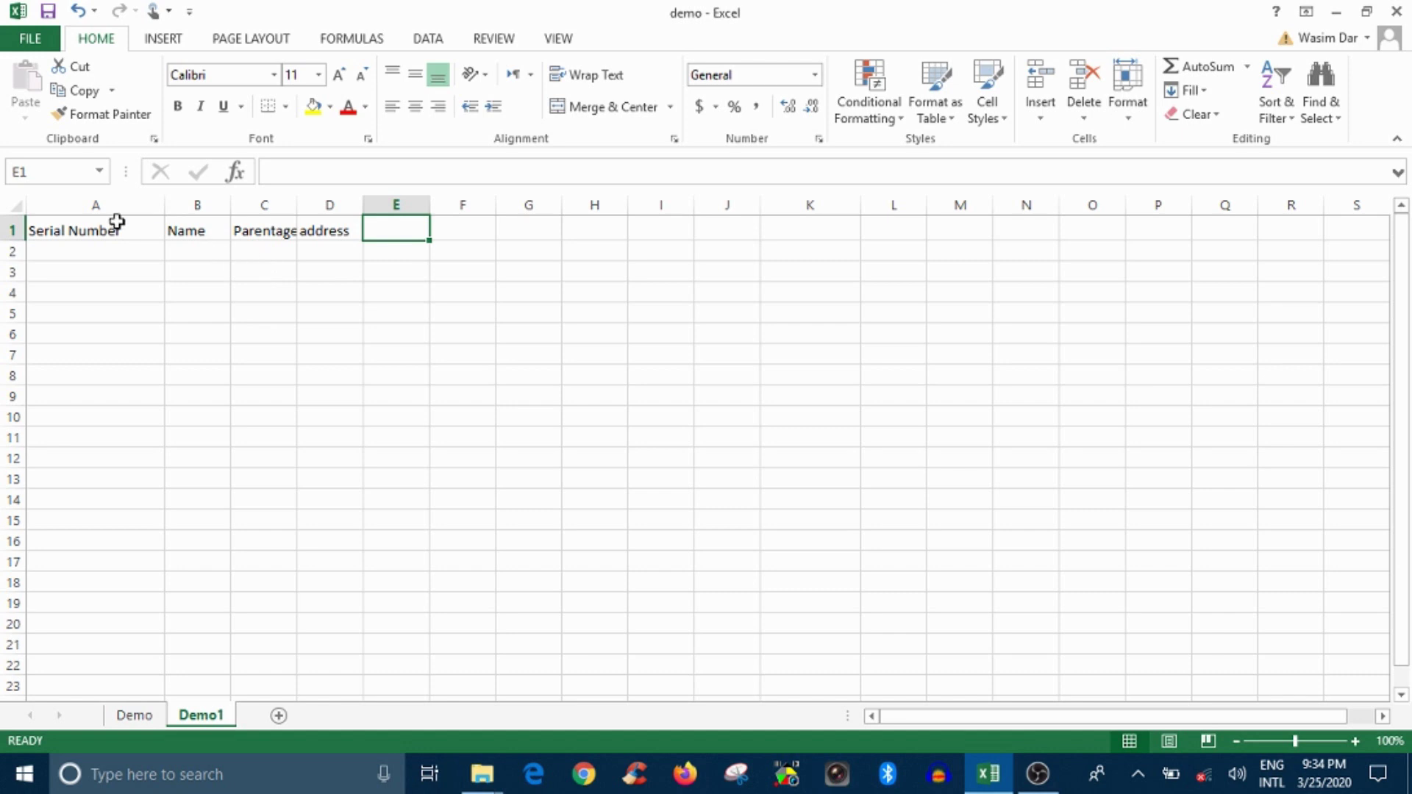
left_click(117, 225)
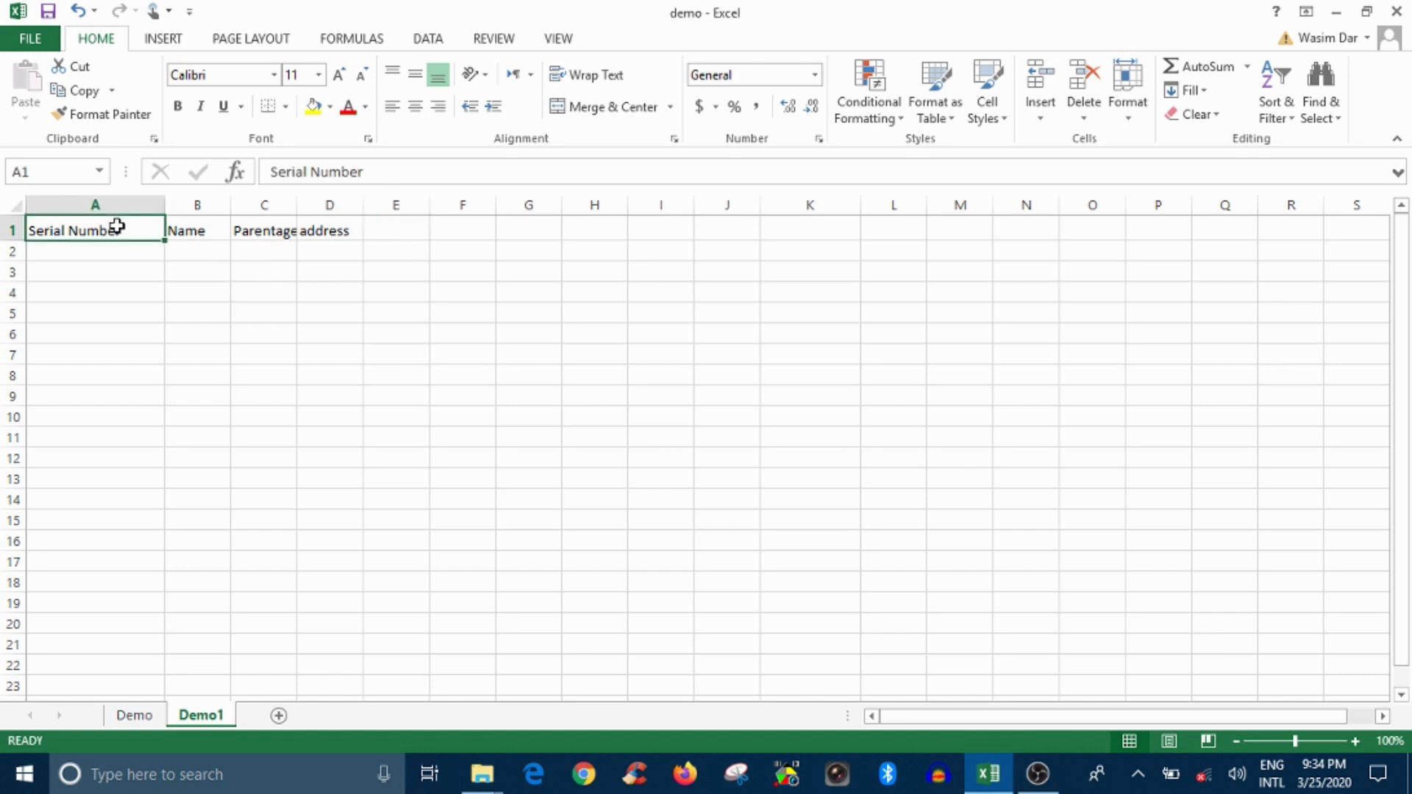
key("Right")
key("Left")
key("Down")
key("Up")
key("Down")
key("Up")
key("Down")
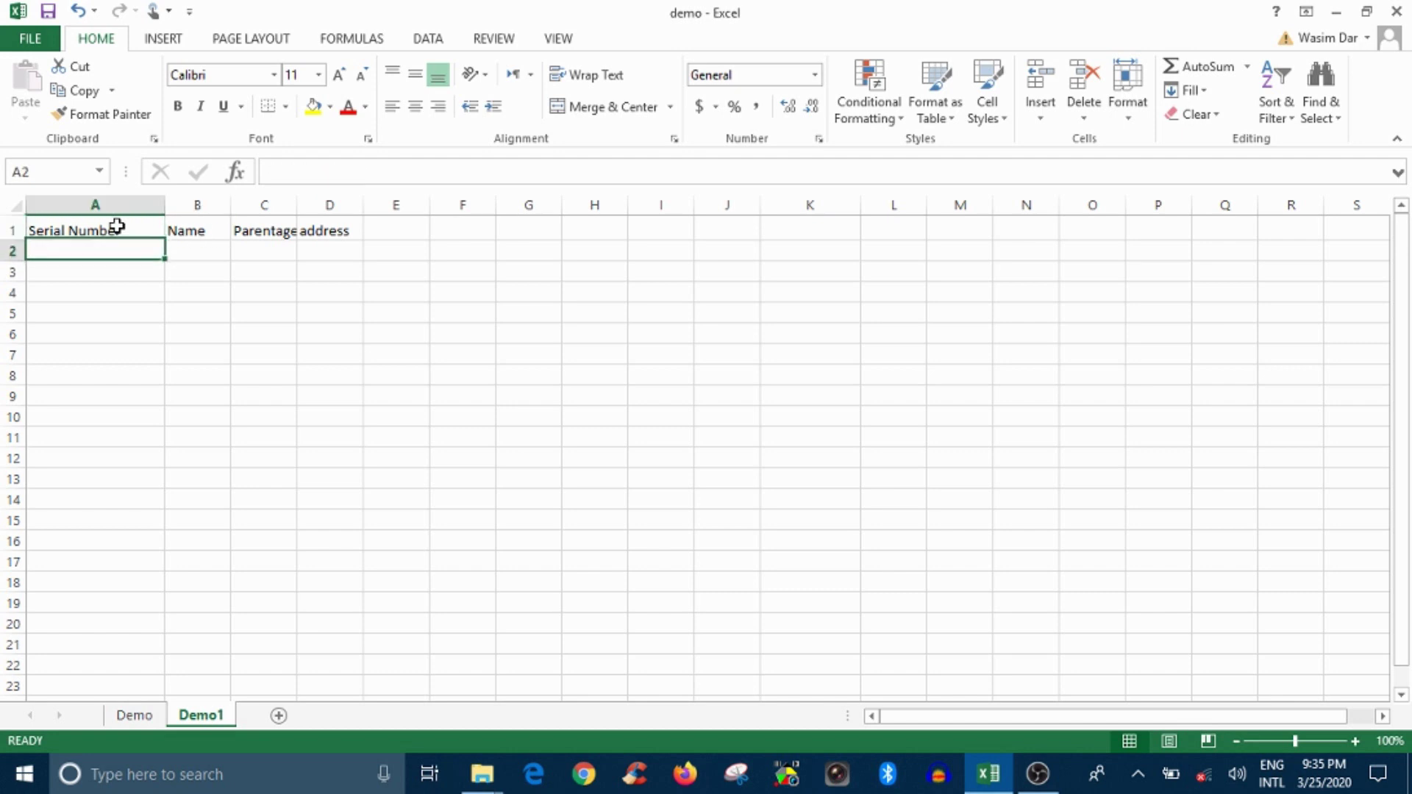
key("Up")
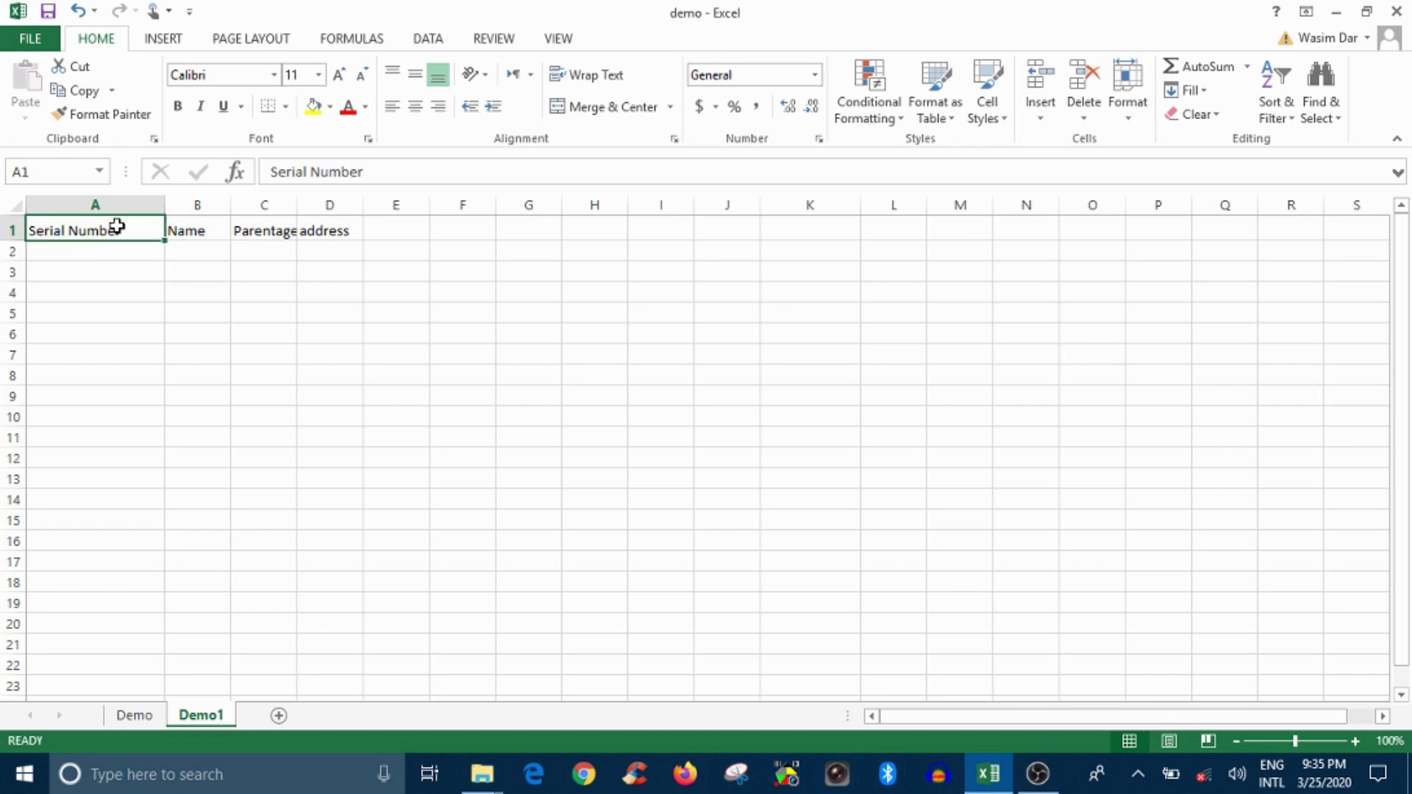
key("Down")
key("Up")
key("Right")
key("Left")
key("Right")
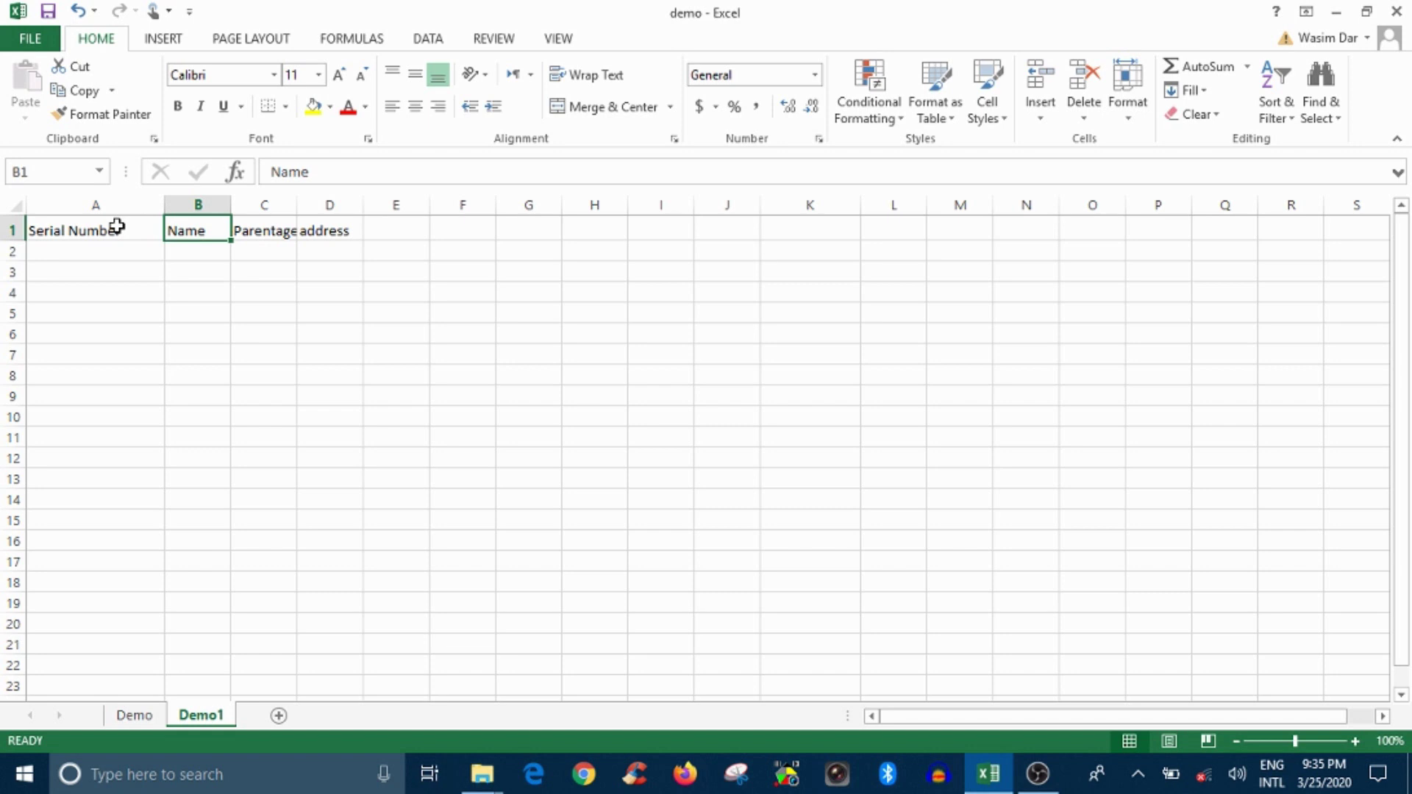
key("Right")
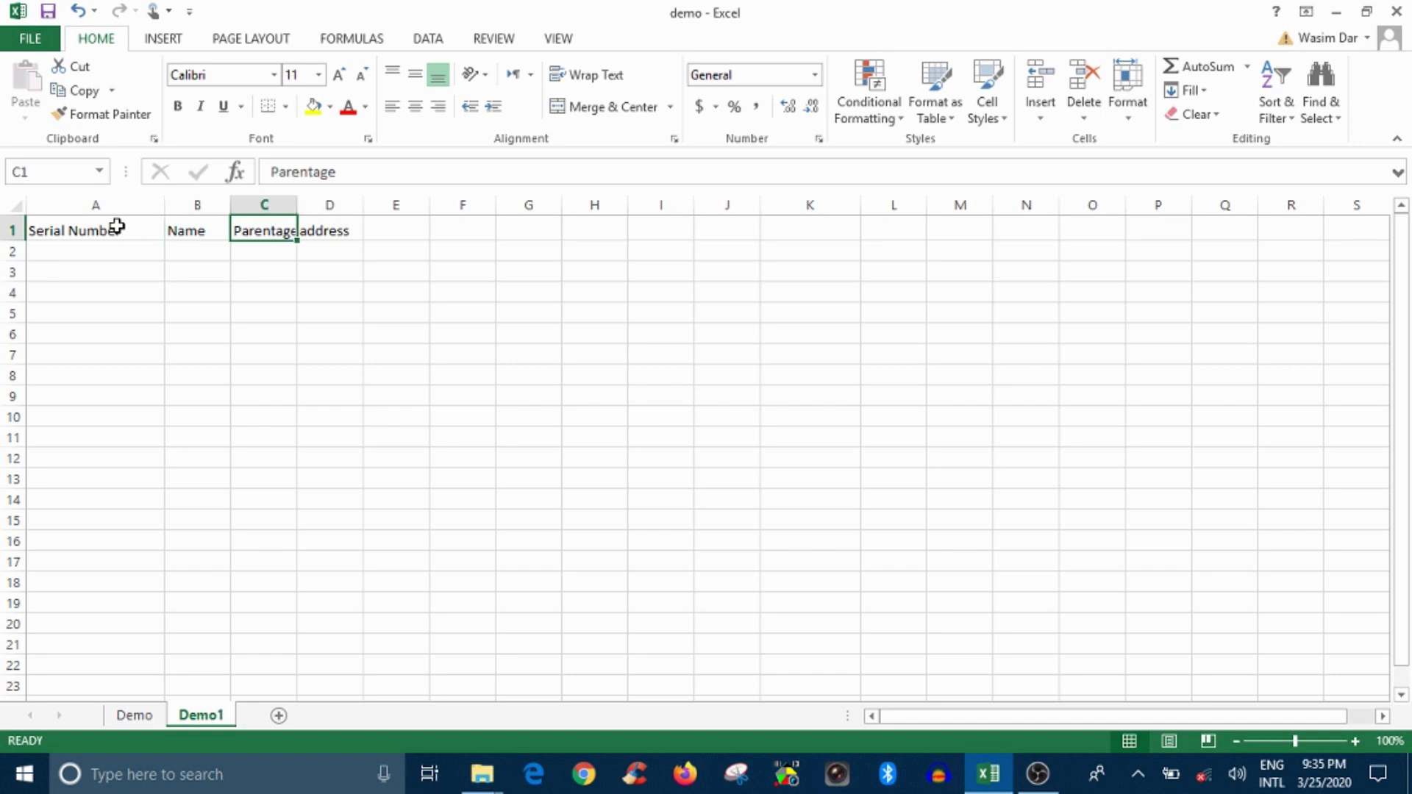
key("Return")
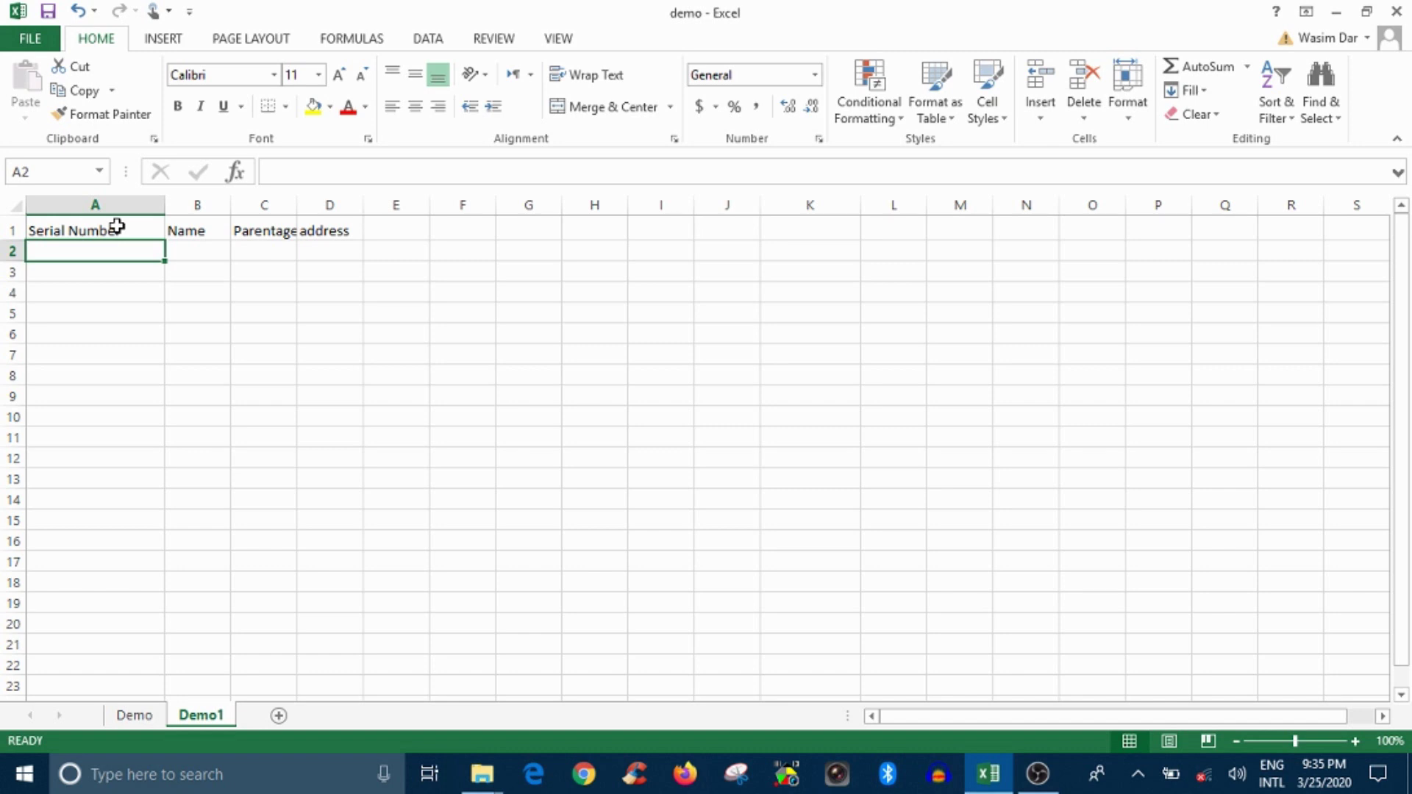
left_click(138, 231)
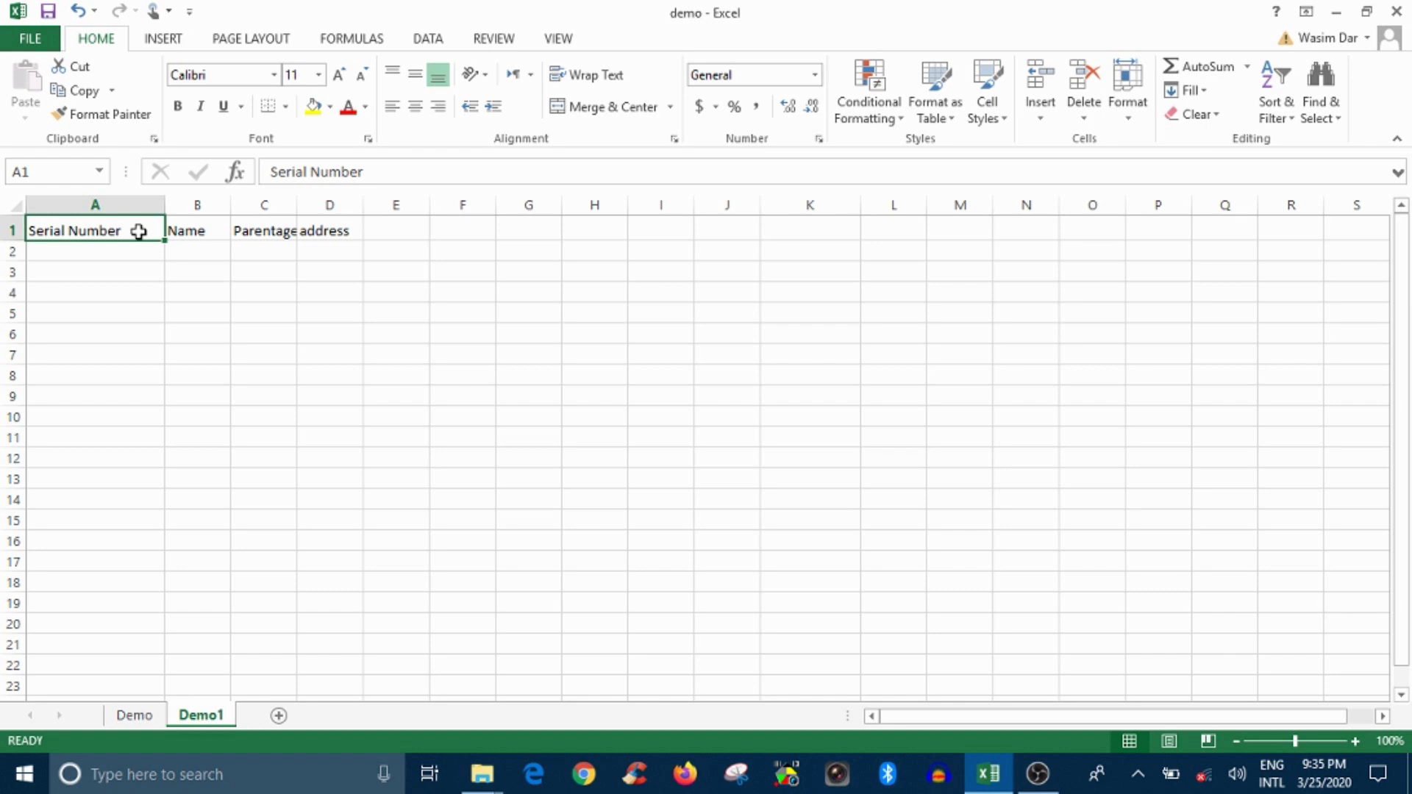
key("BackSpace")
type("d")
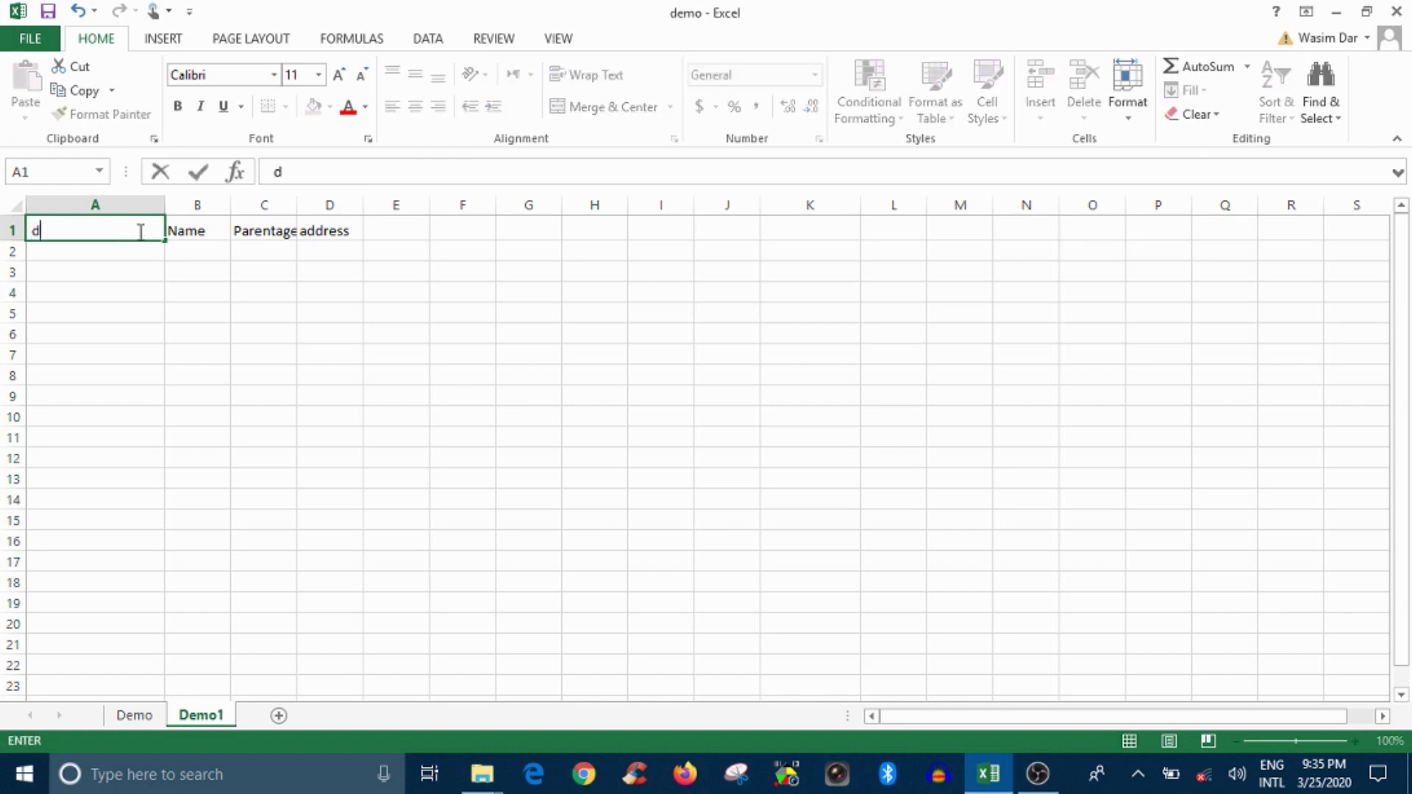
type("cdc")
key("BackSpace")
key("BackSpace")
key("BackSpace")
key("BackSpace")
key("ctrl+z")
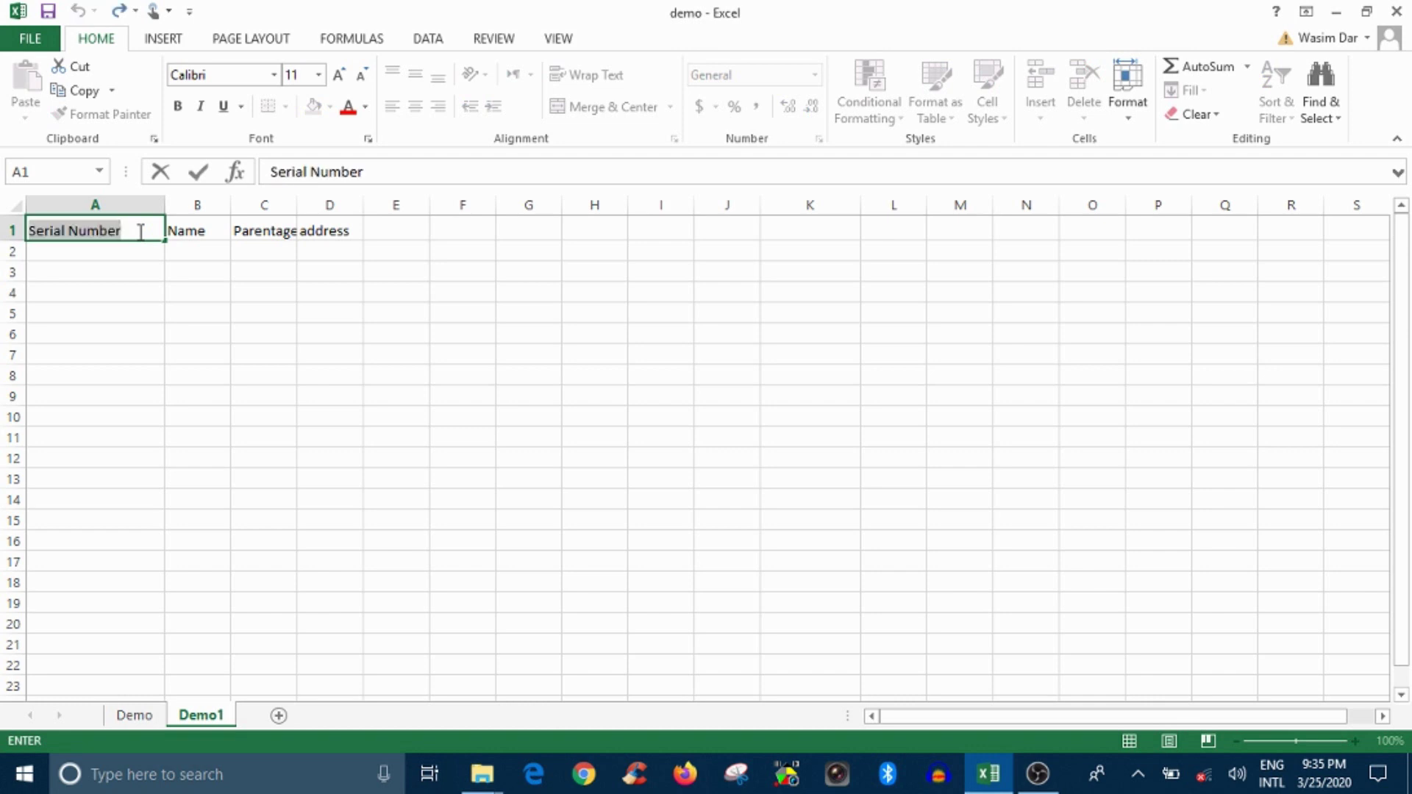
left_click(191, 233)
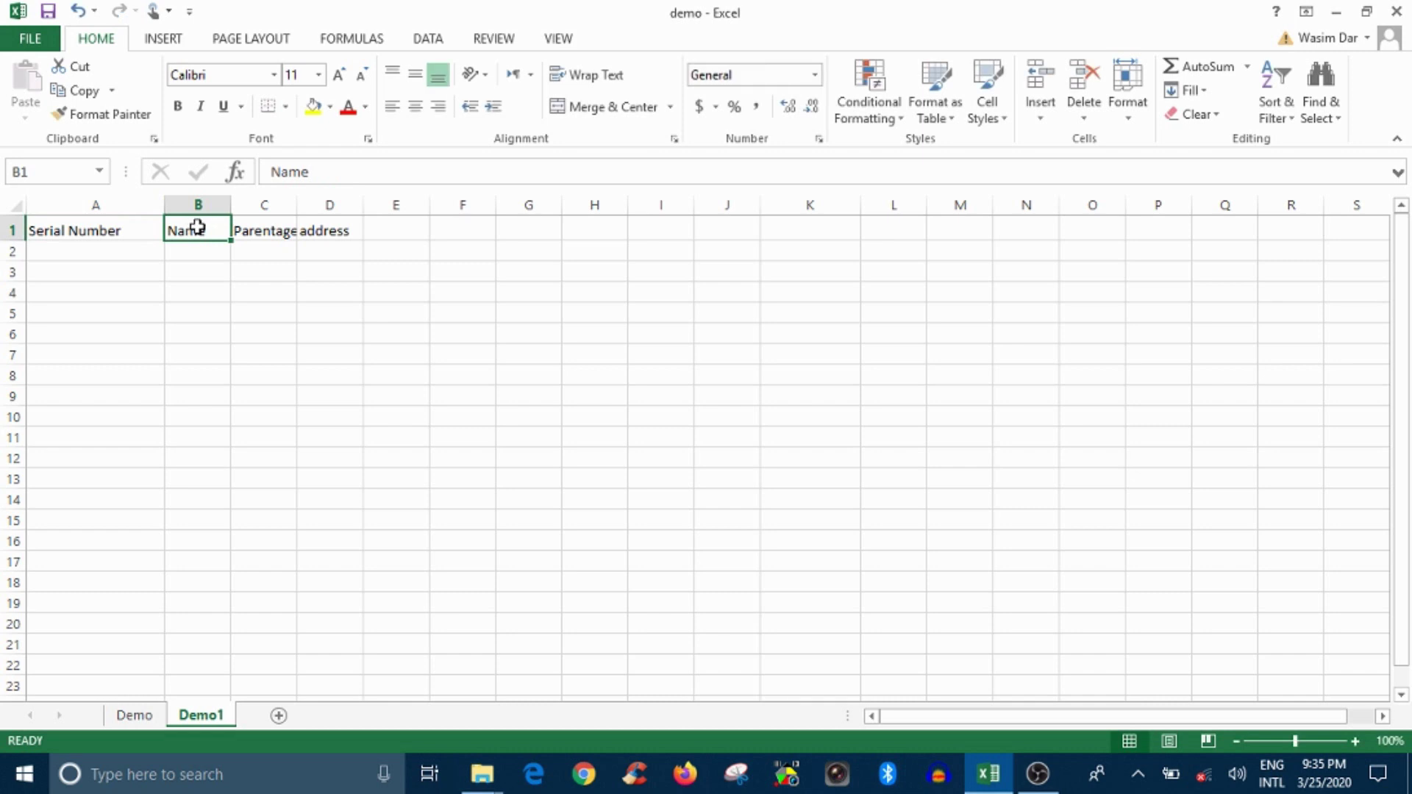
key("Return")
left_click(197, 228)
key("Right")
left_click(197, 228)
key("Right")
left_click(197, 228)
key("Left")
left_click(197, 228)
key("Right")
left_click(197, 228)
key("Right")
left_click(197, 228)
key("Right")
left_click(197, 228)
left_click(97, 229)
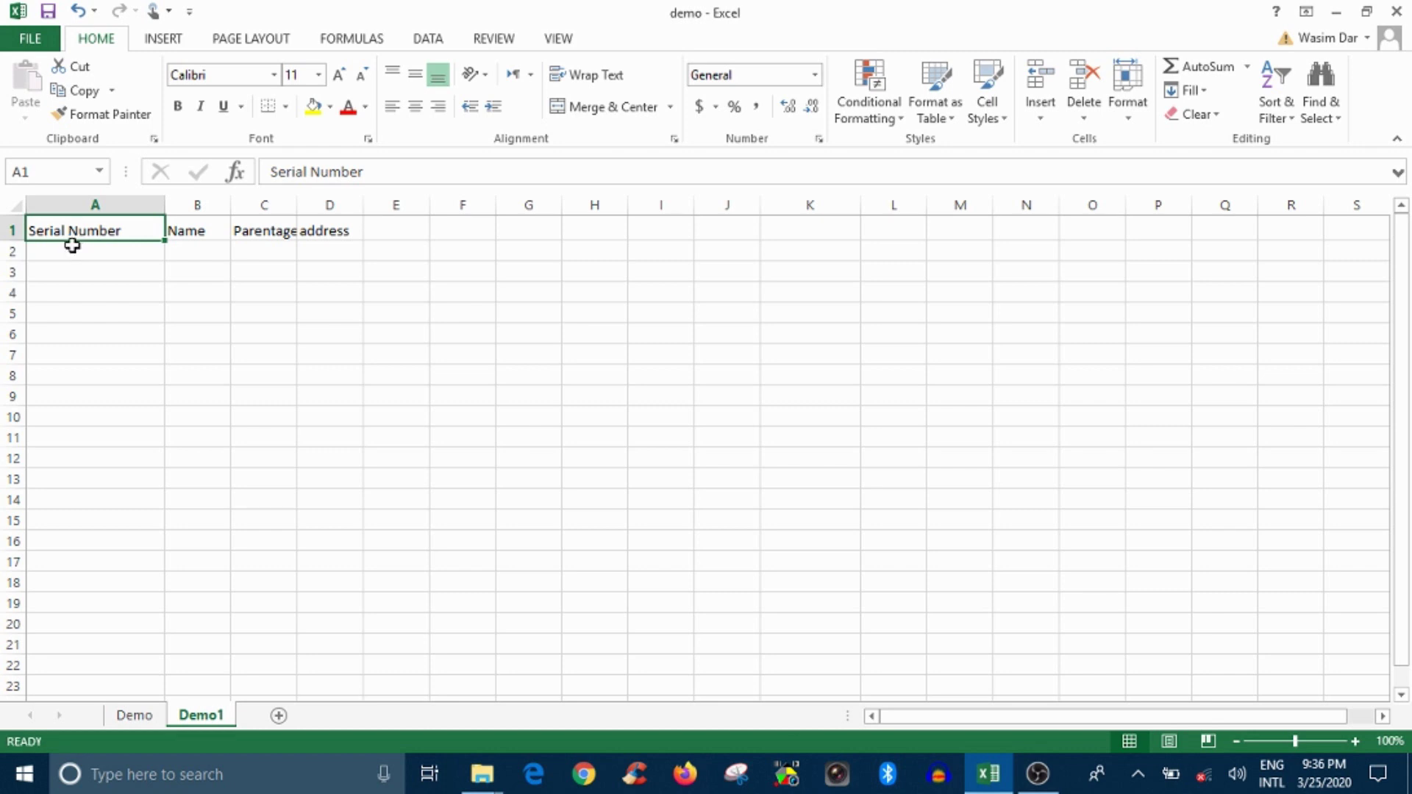
left_click(133, 250)
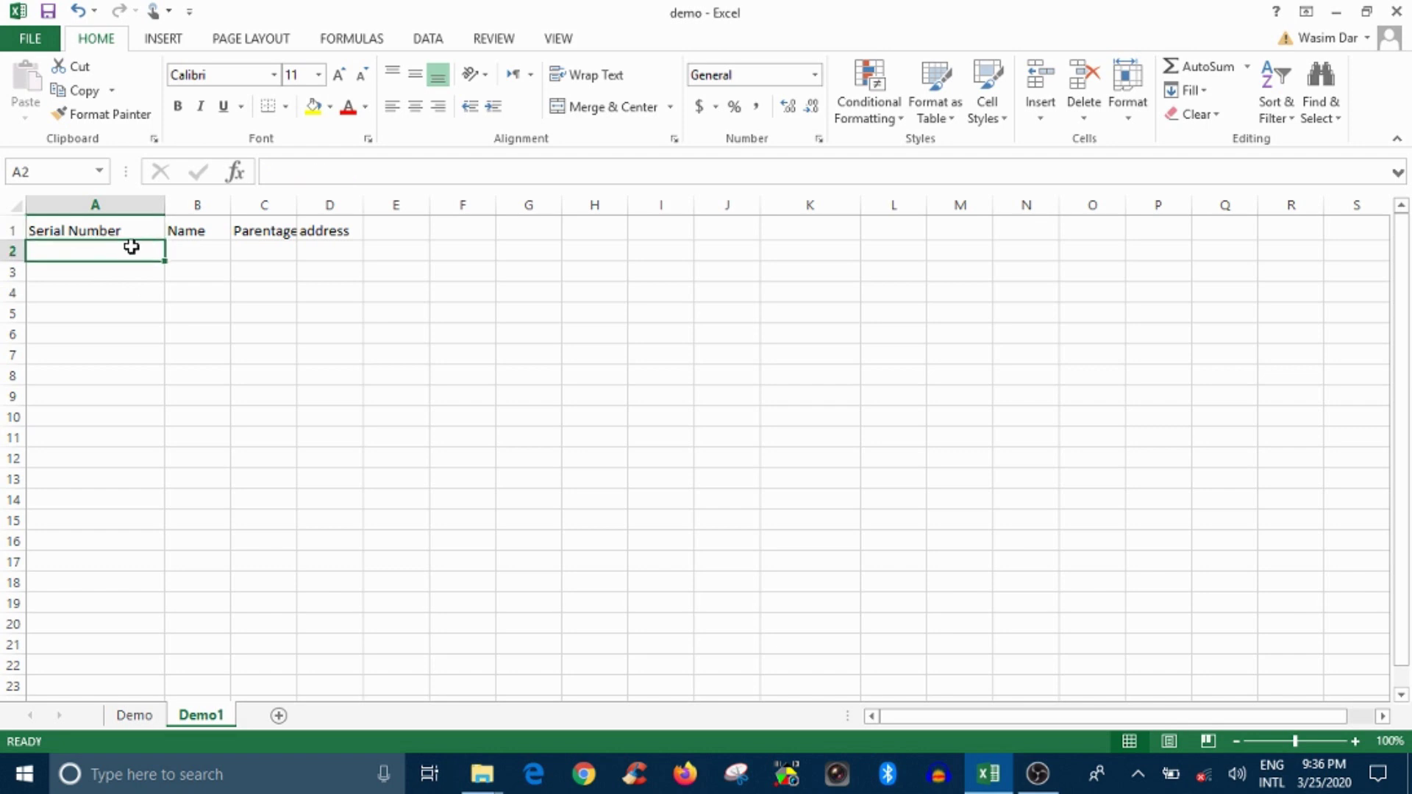
left_click(122, 228)
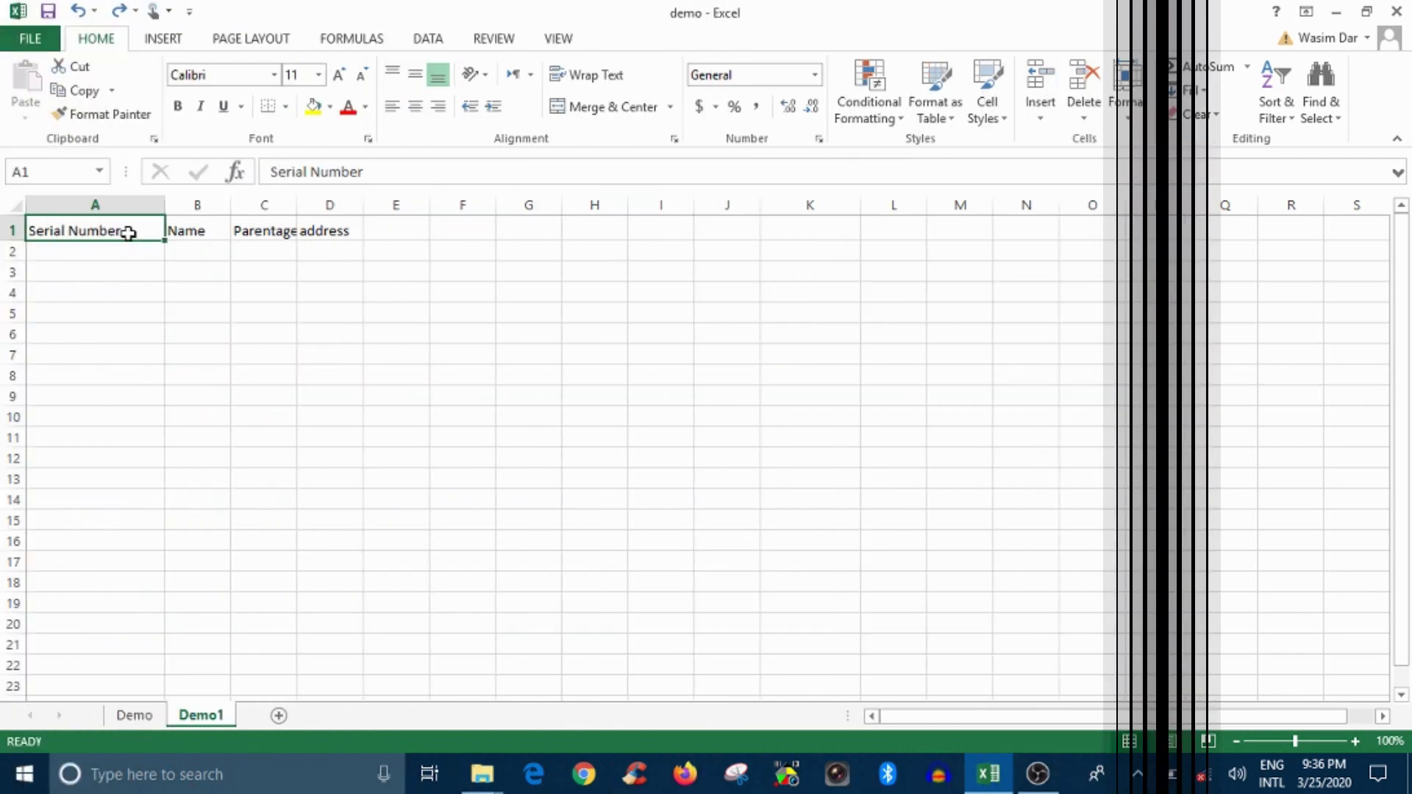
- Jump along row 1 with Ctrl+arrow keys, then select all of column A with Ctrl+Space
key("ctrl+Right")
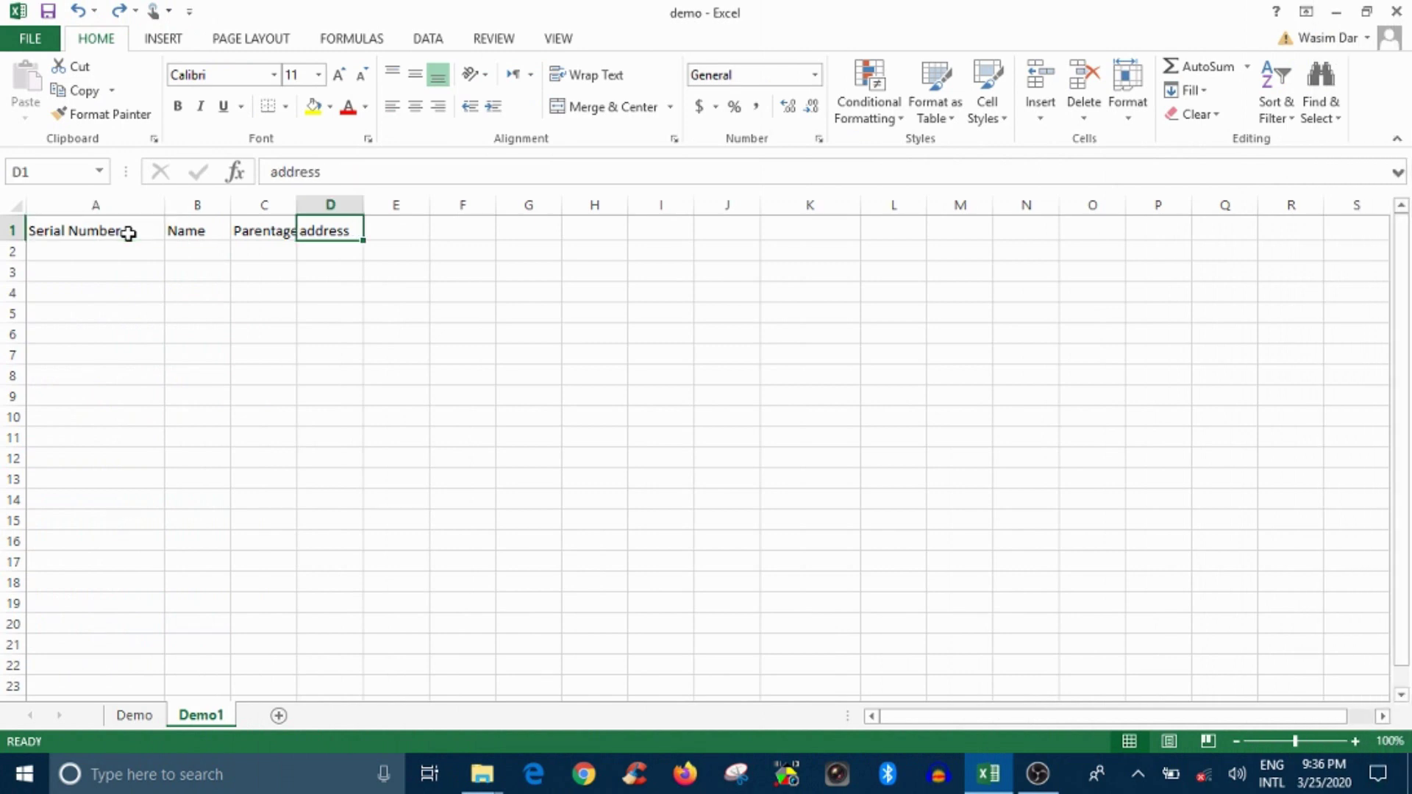
key("ctrl+Right")
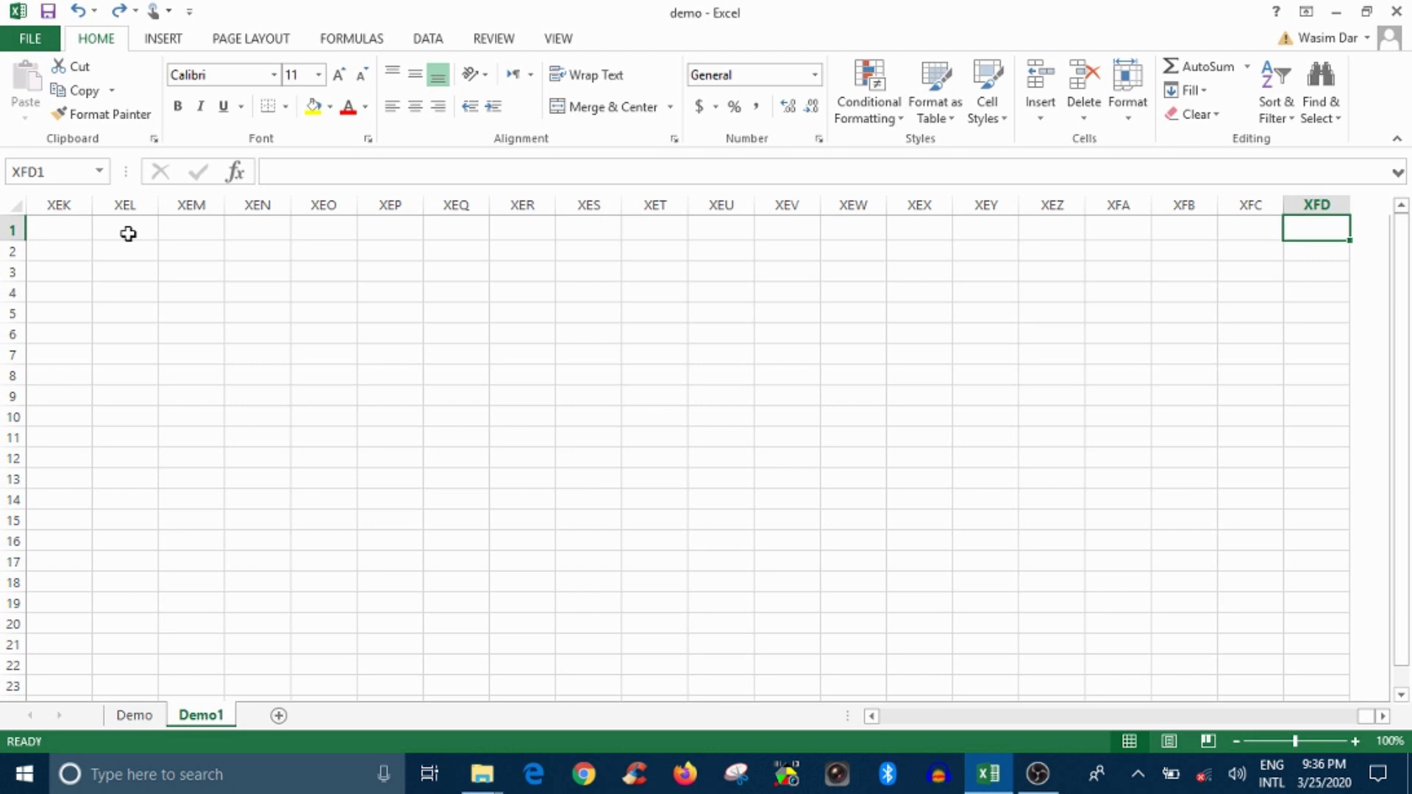
key("ctrl+Left")
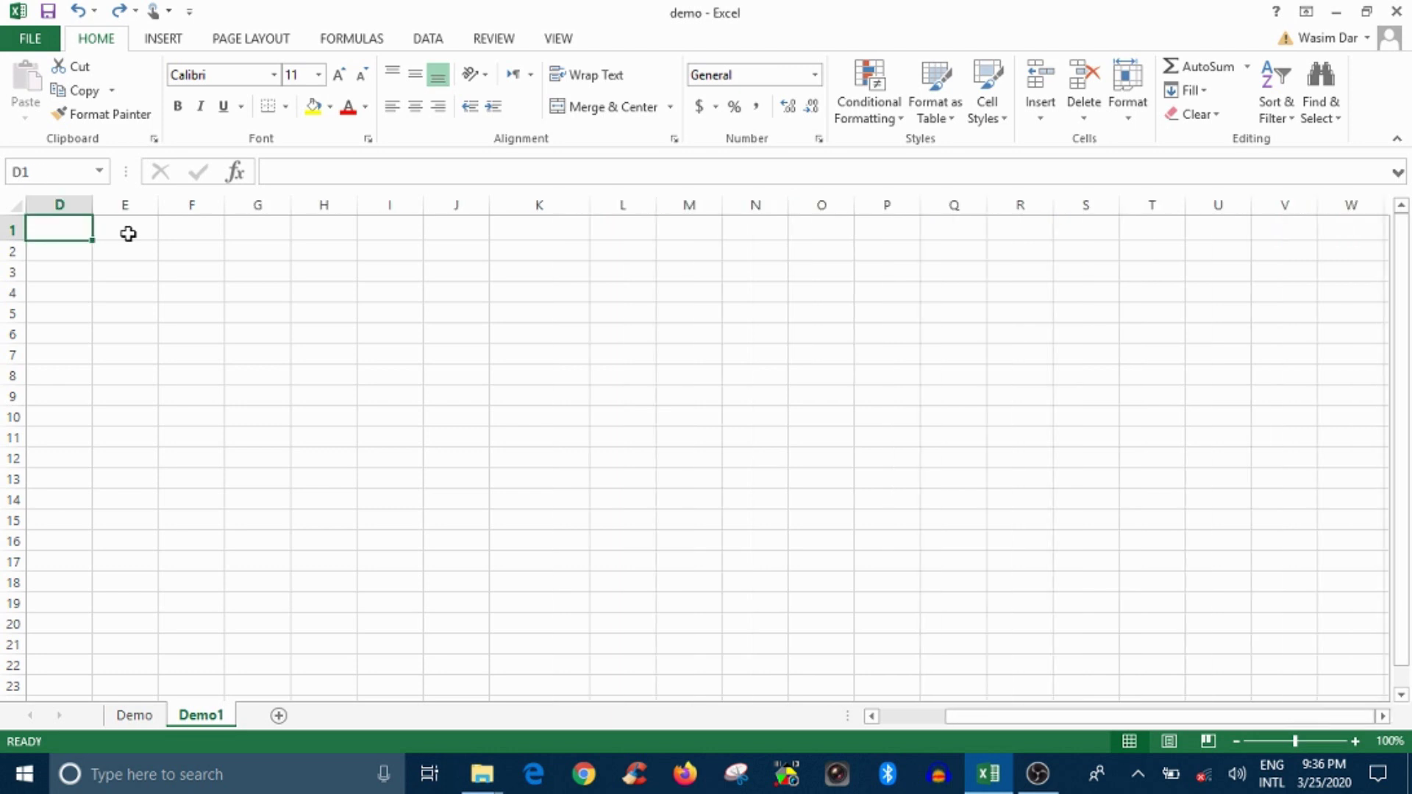
key("Left")
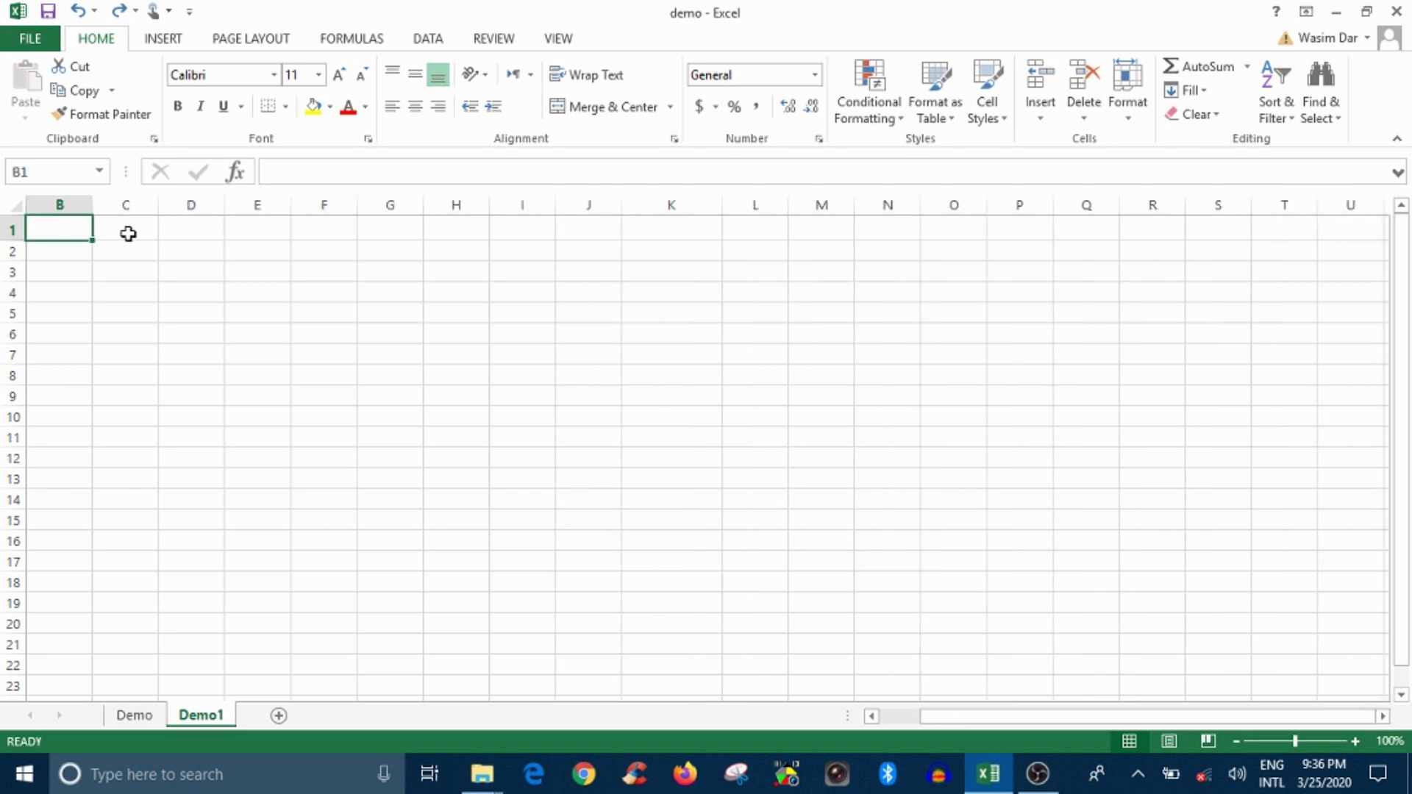
key("Home")
key("ctrl+space")
scroll(128, 234, "up", 2, "ctrl")
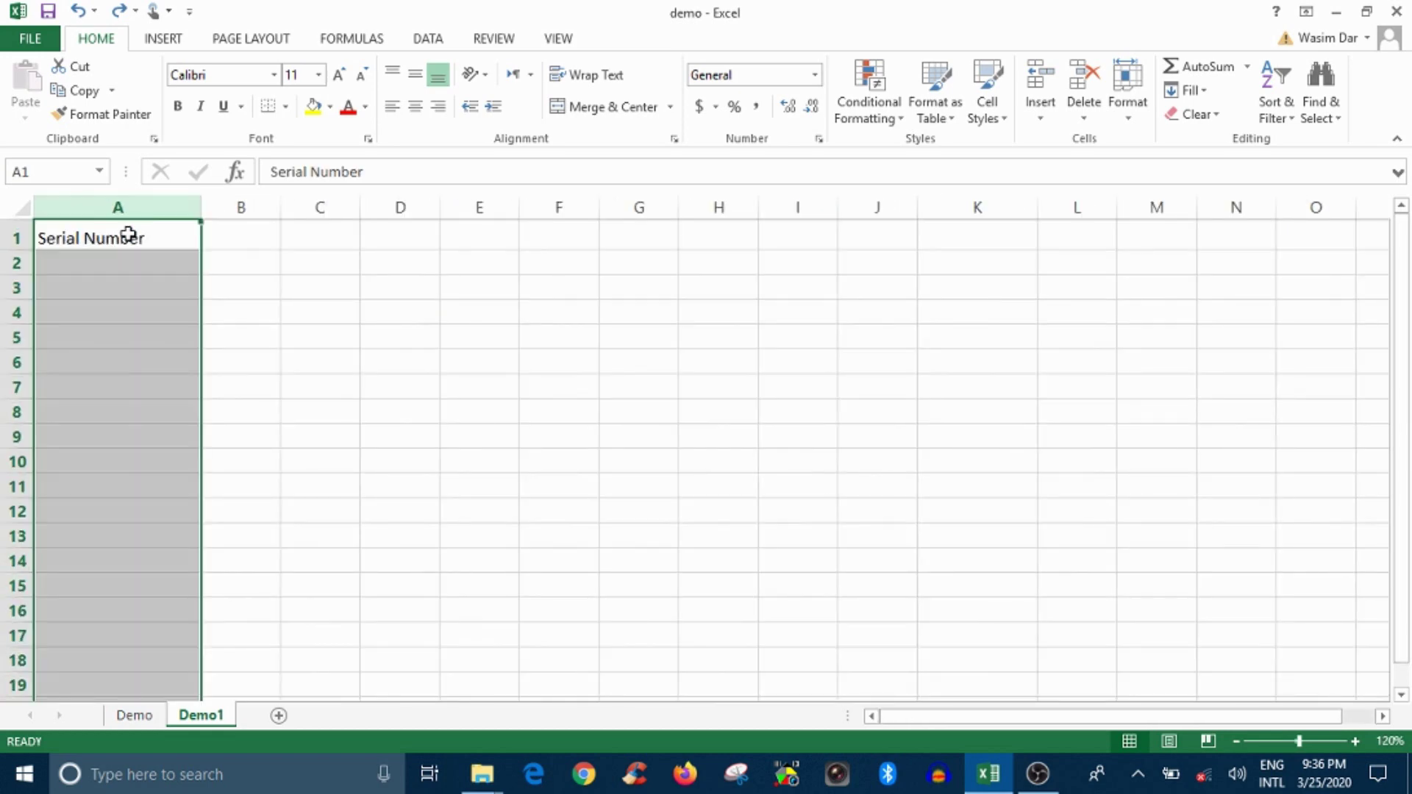
key("ctrl+Down")
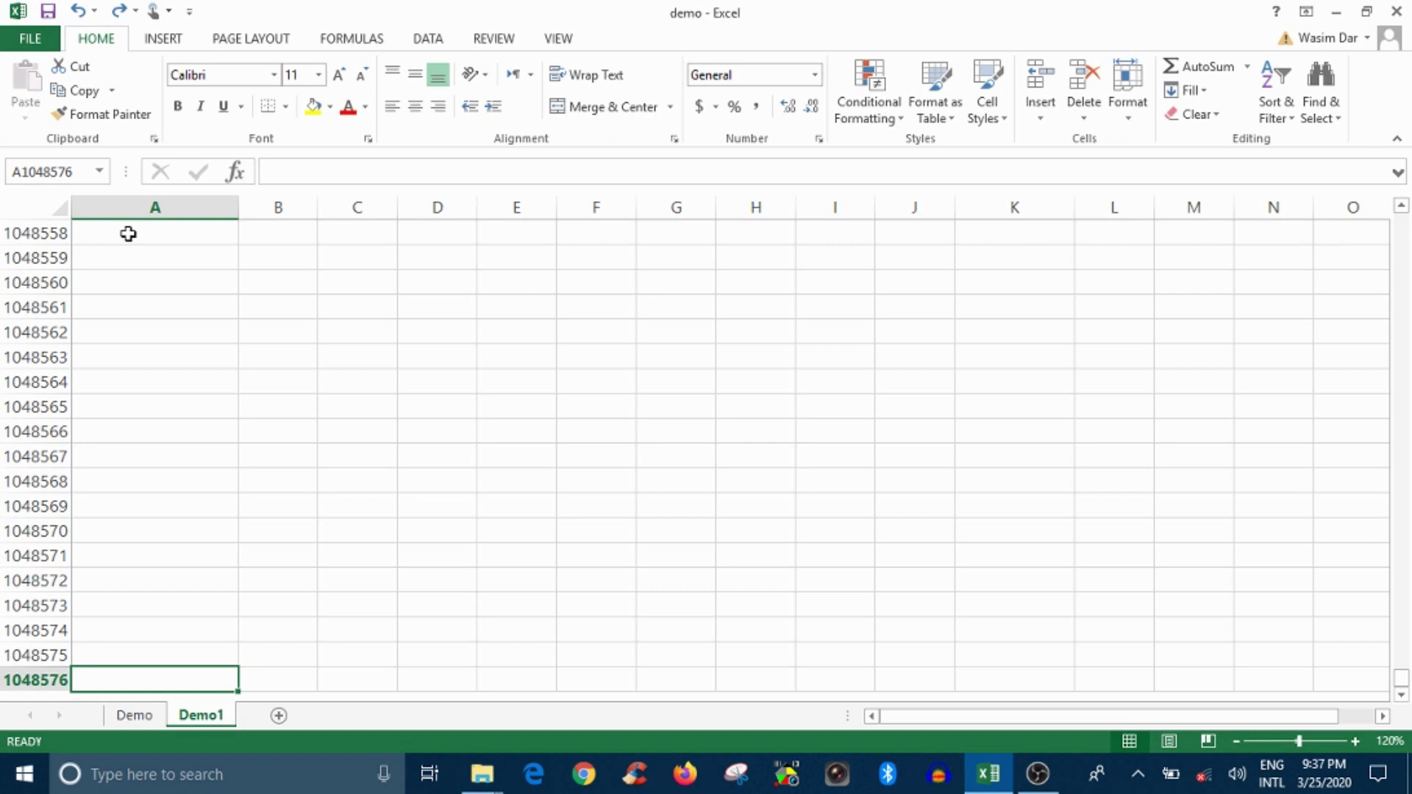
key("ctrl+Up")
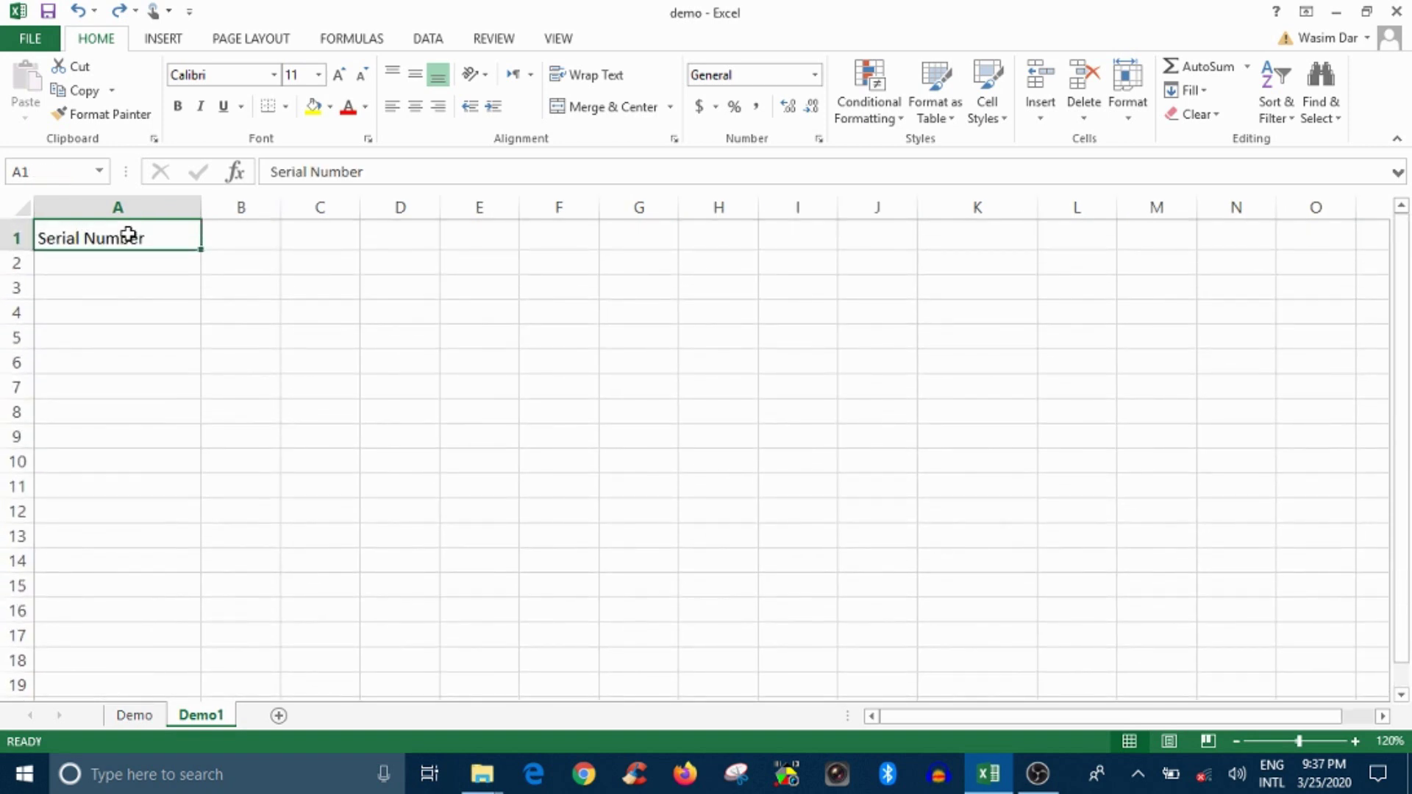
key("ctrl+Down")
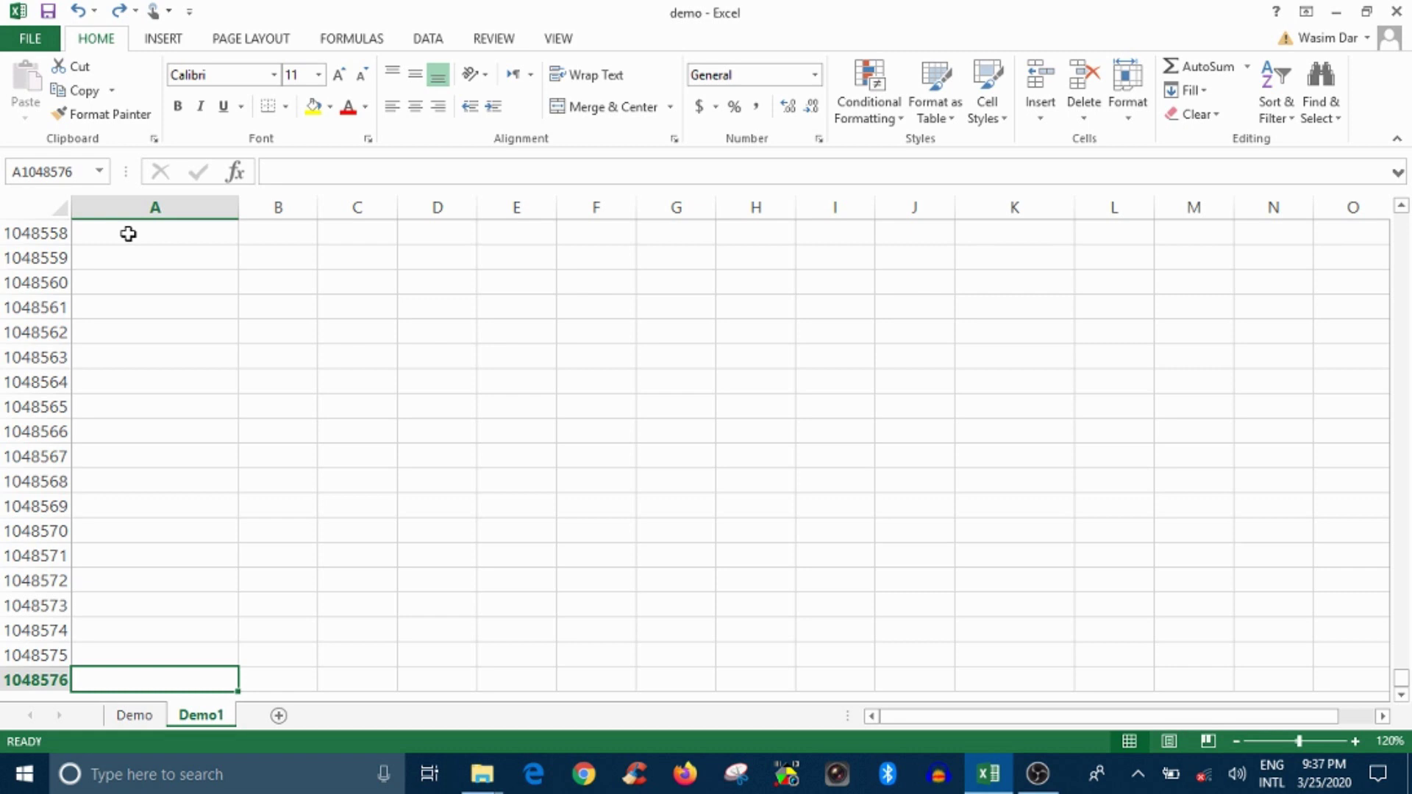
key("ctrl+Up")
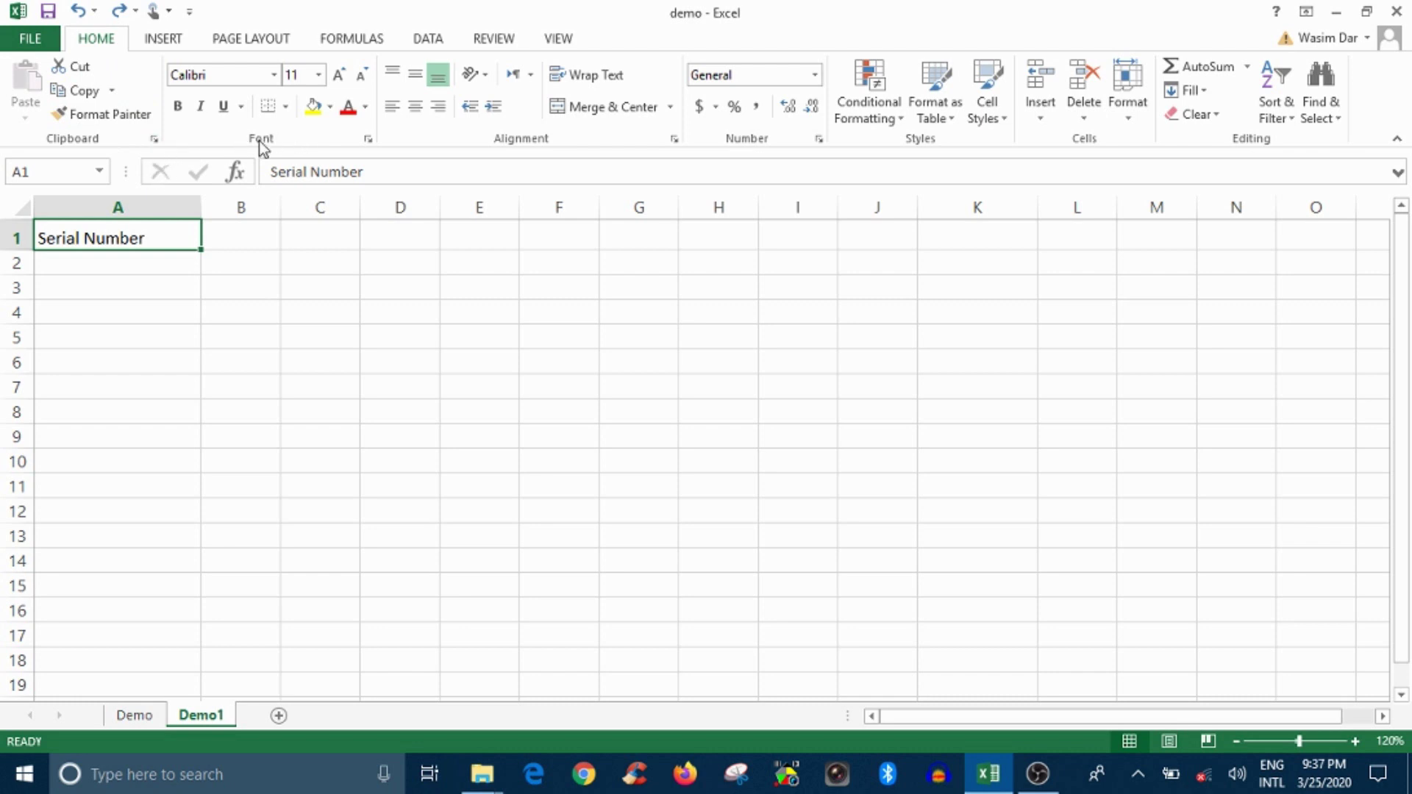
left_click(155, 139)
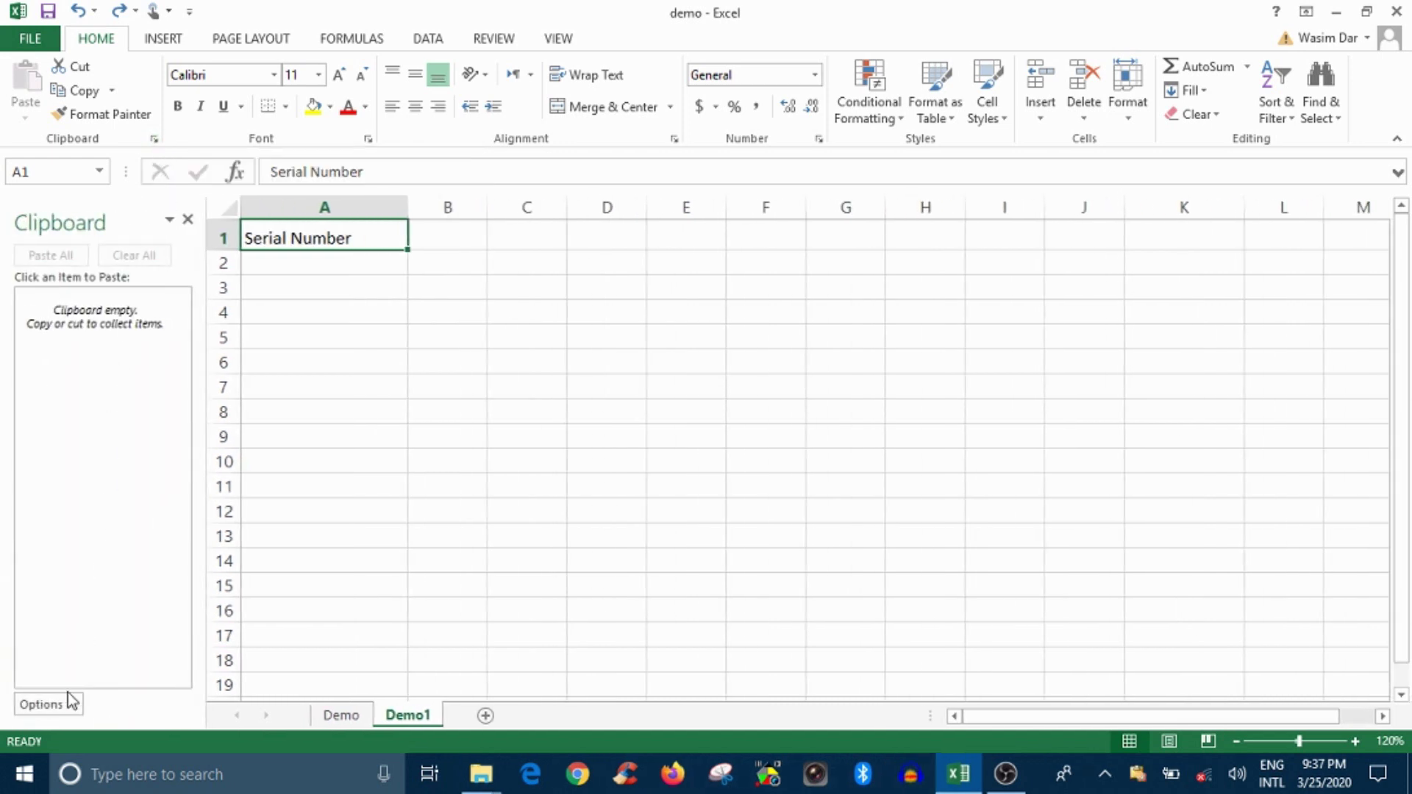
left_click(188, 224)
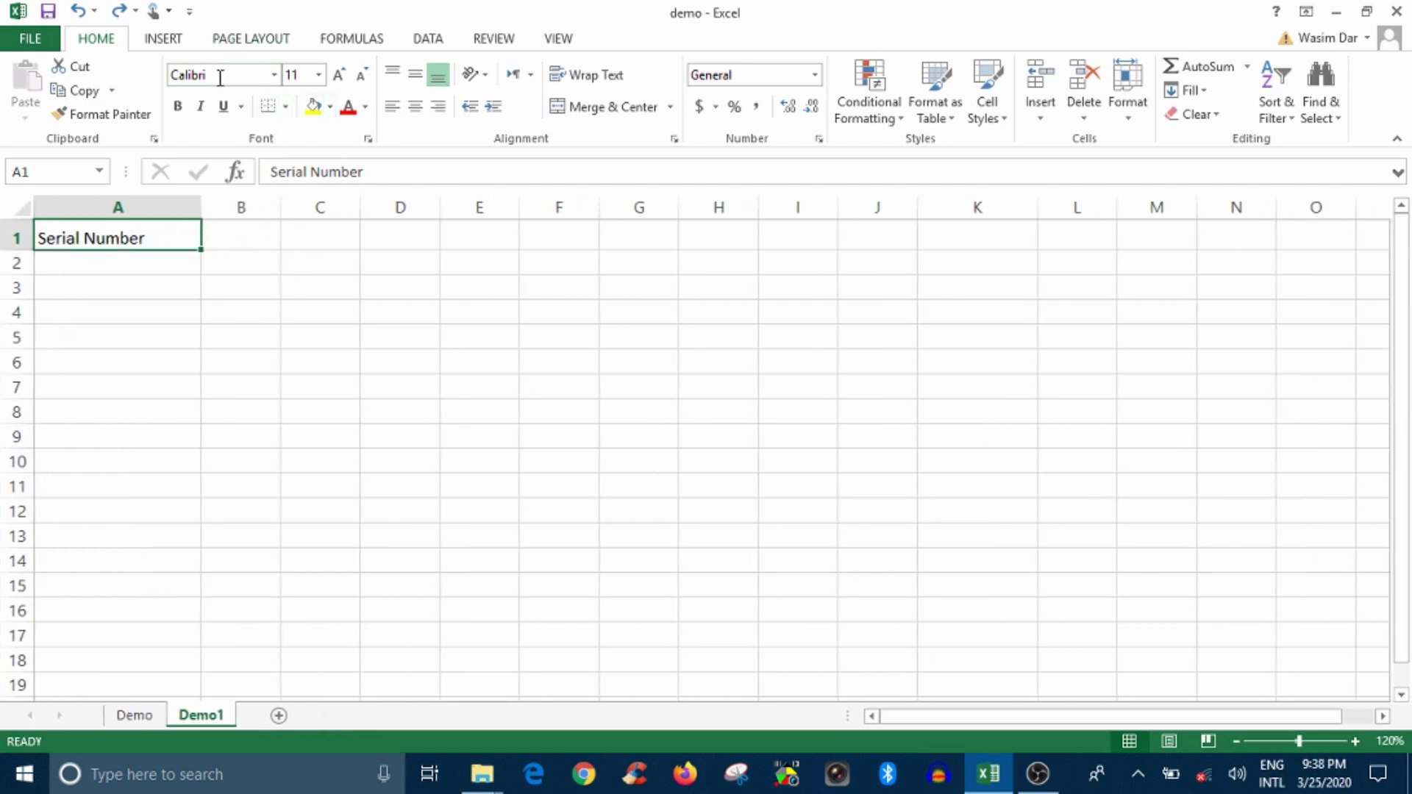
left_click(369, 143)
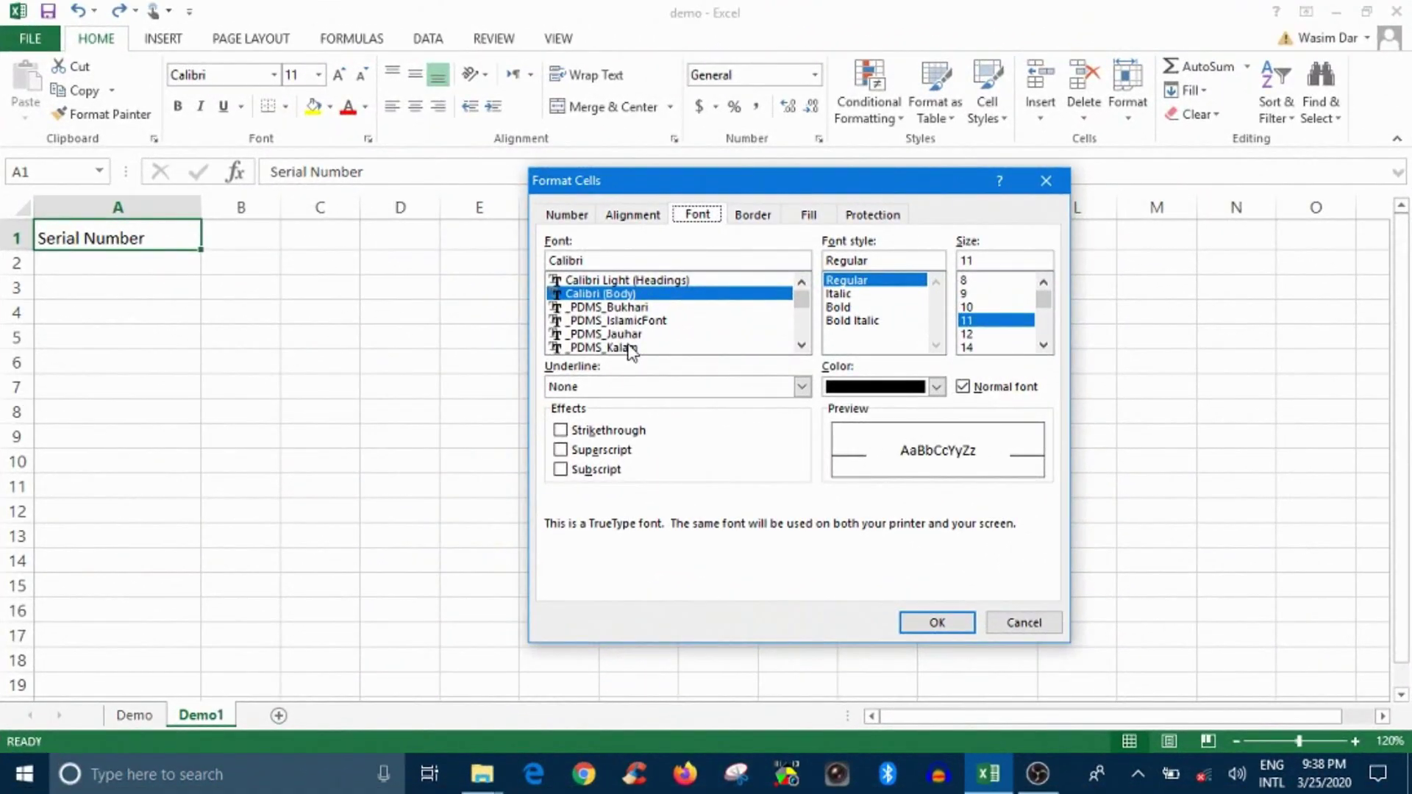
left_click(638, 308)
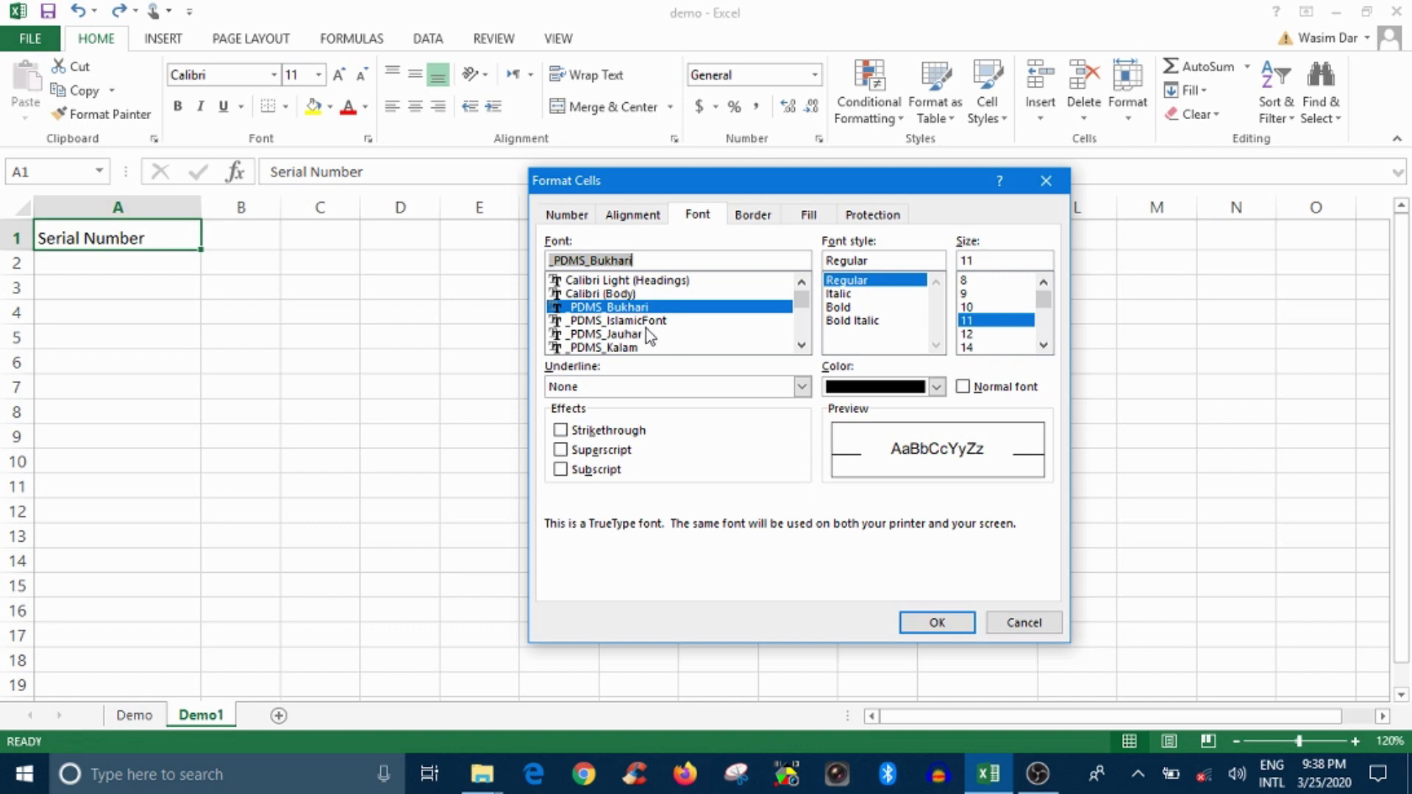
scroll(632, 316, "down", 1)
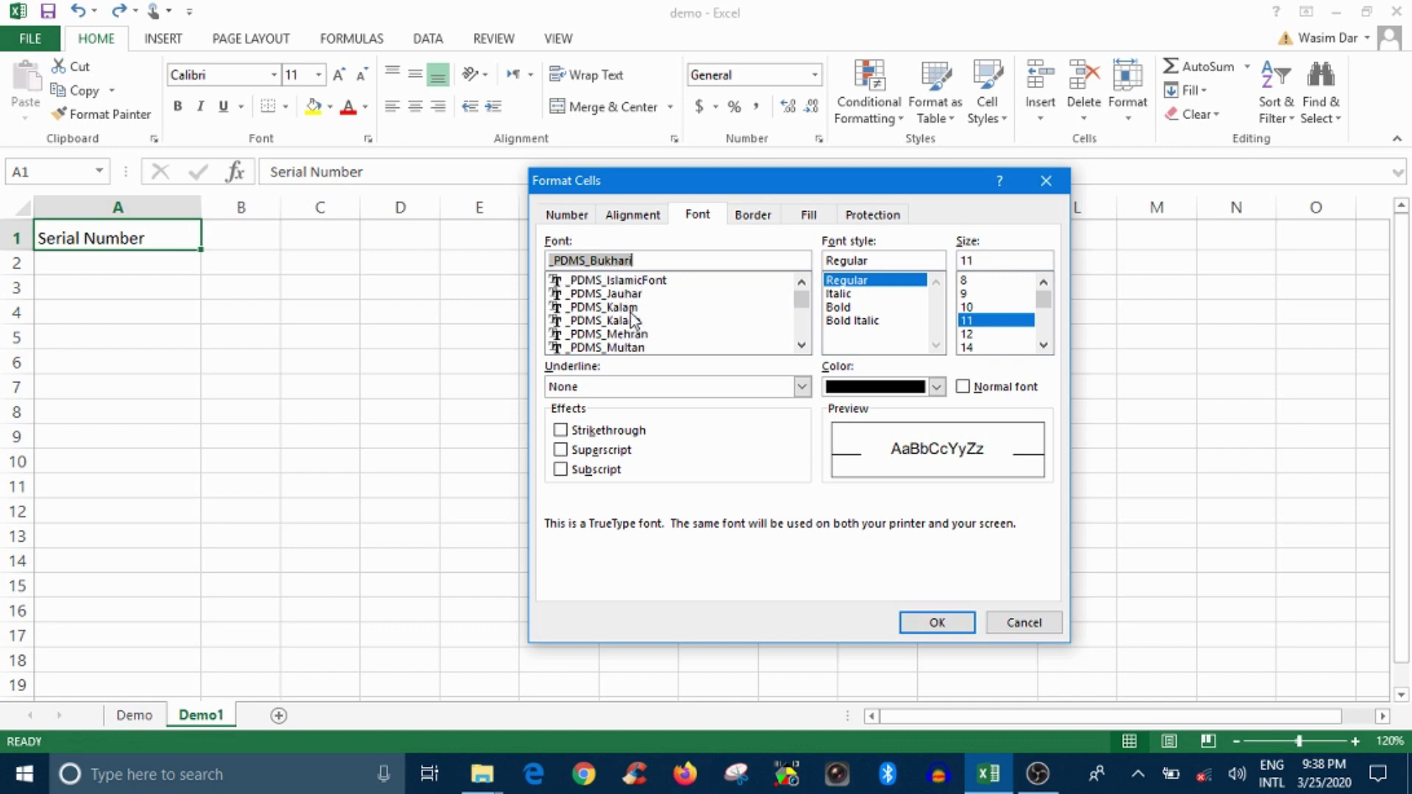
scroll(633, 320, "down", 3)
scroll(632, 323, "down", 2)
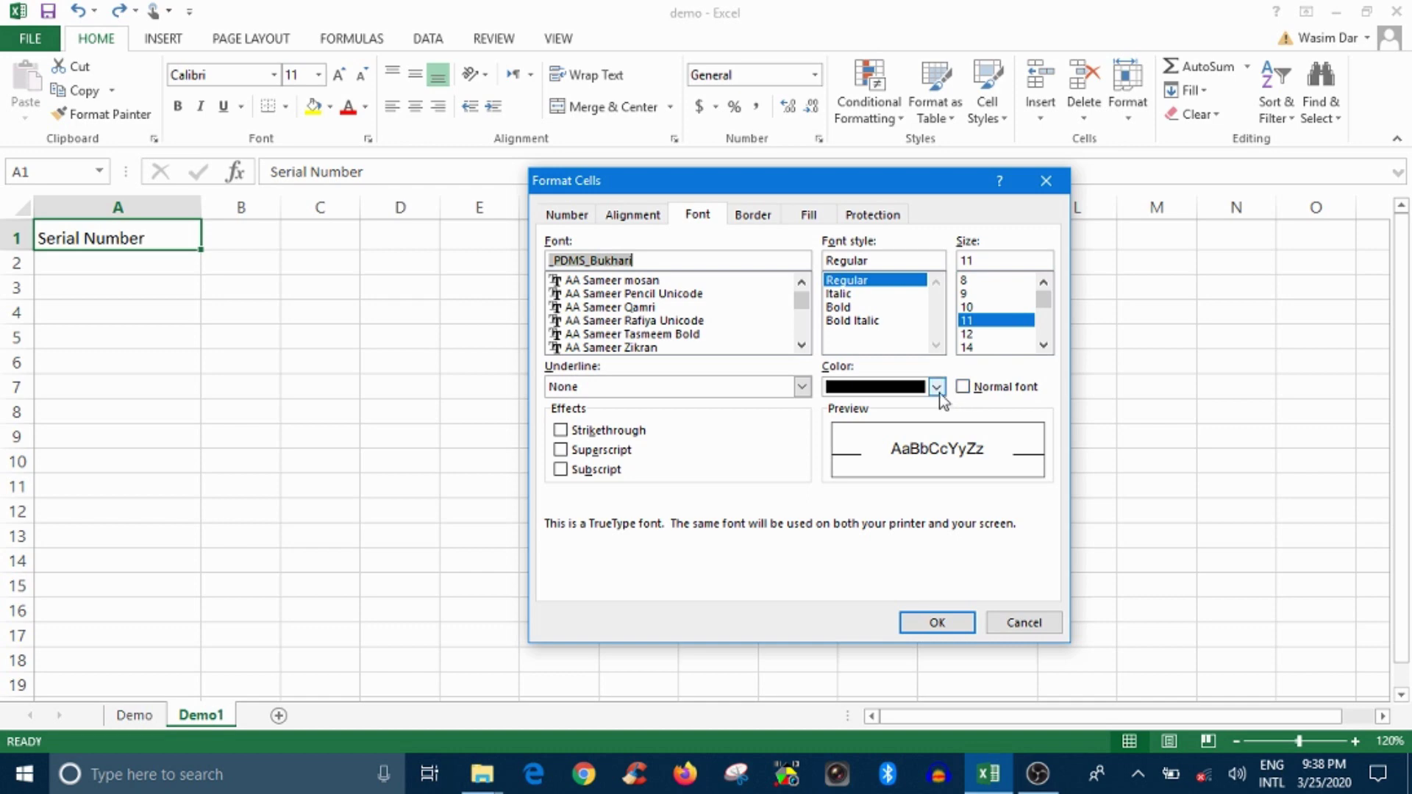
left_click(801, 388)
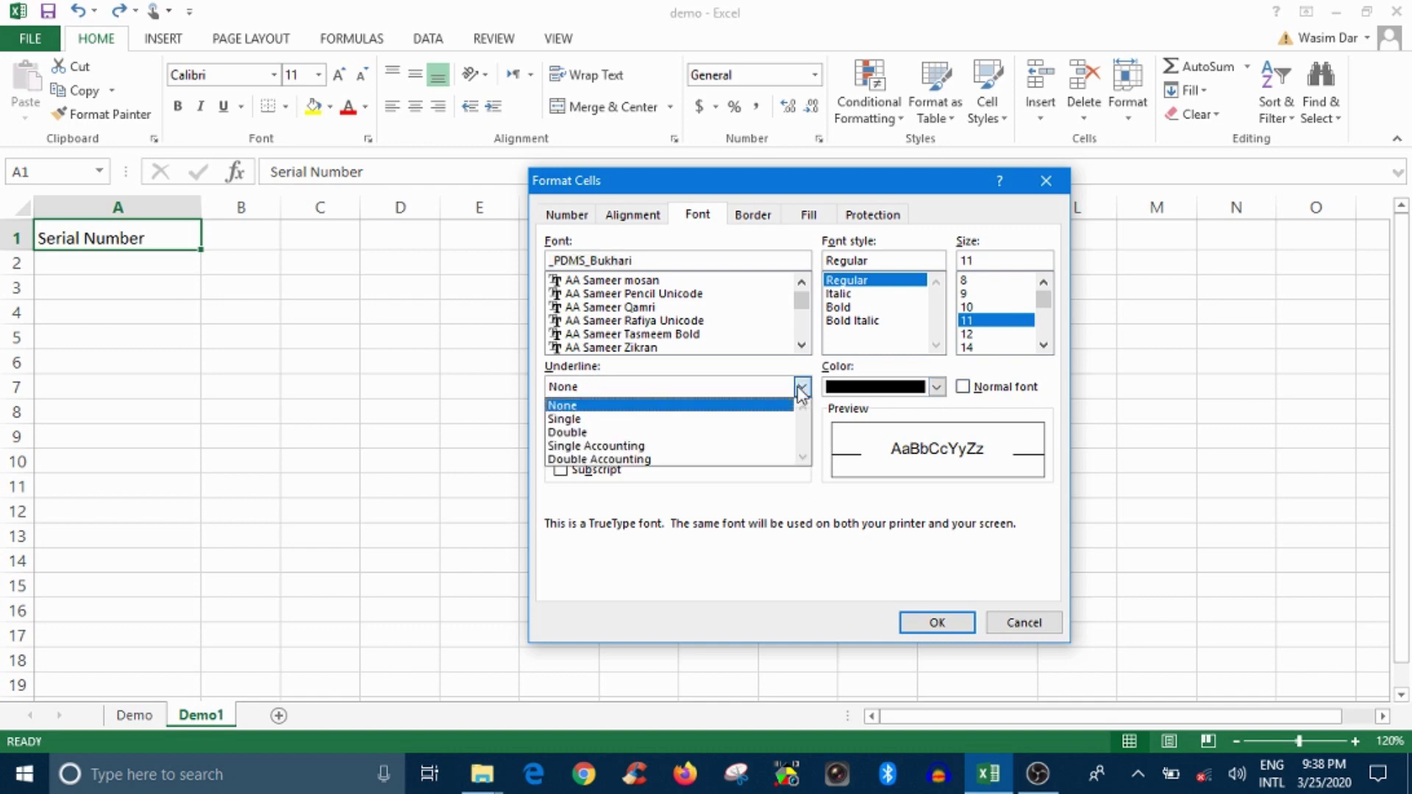
left_click(801, 388)
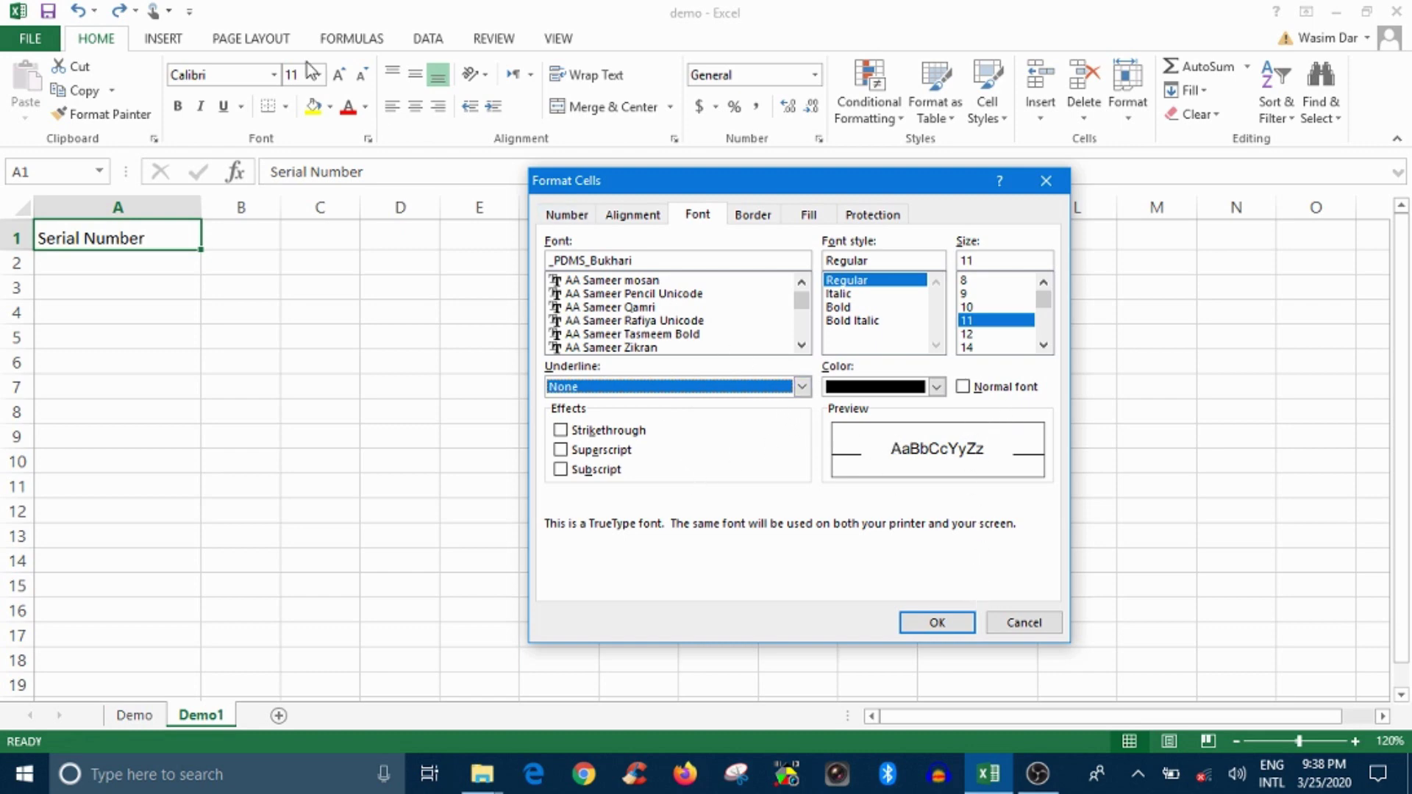
left_click(1040, 182)
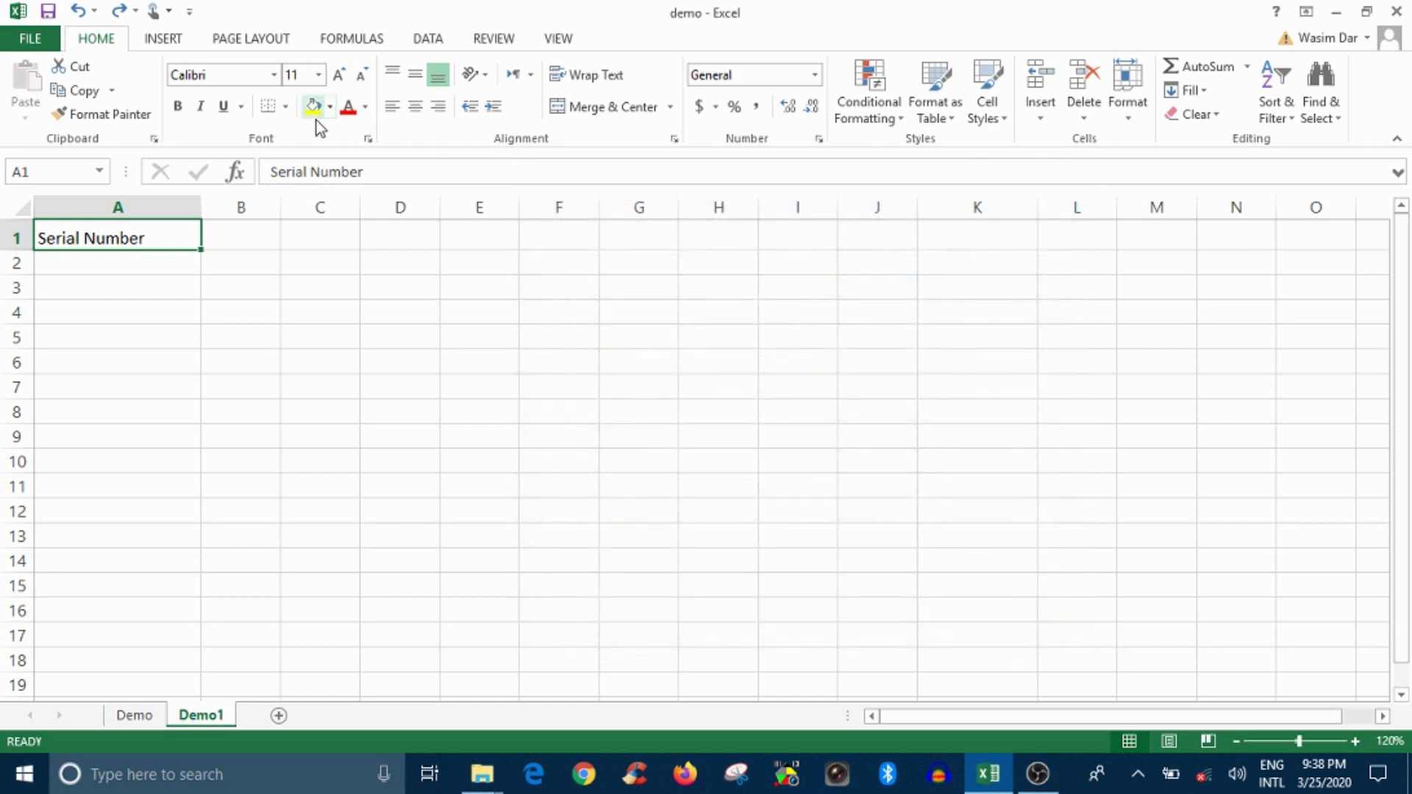
left_click(674, 138)
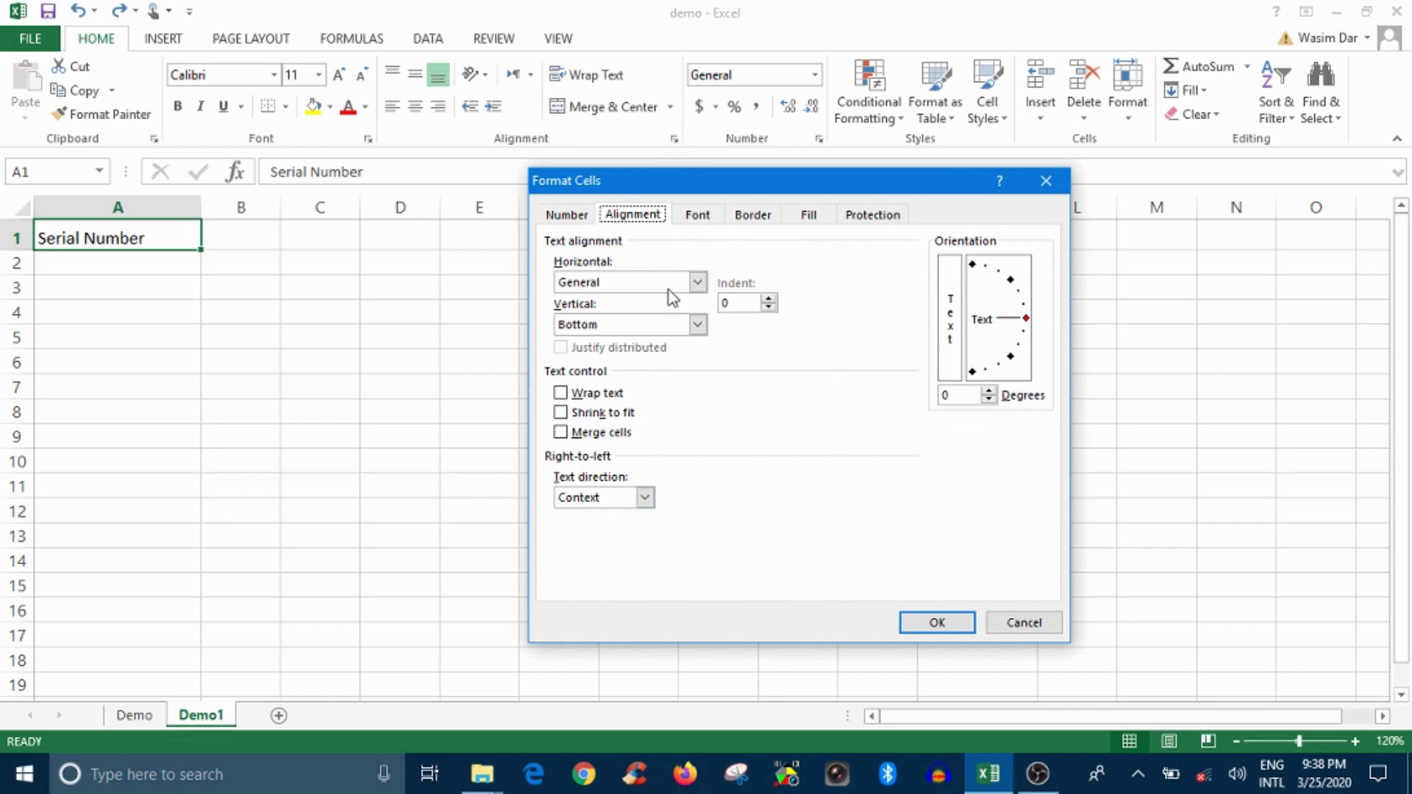
left_click(994, 623)
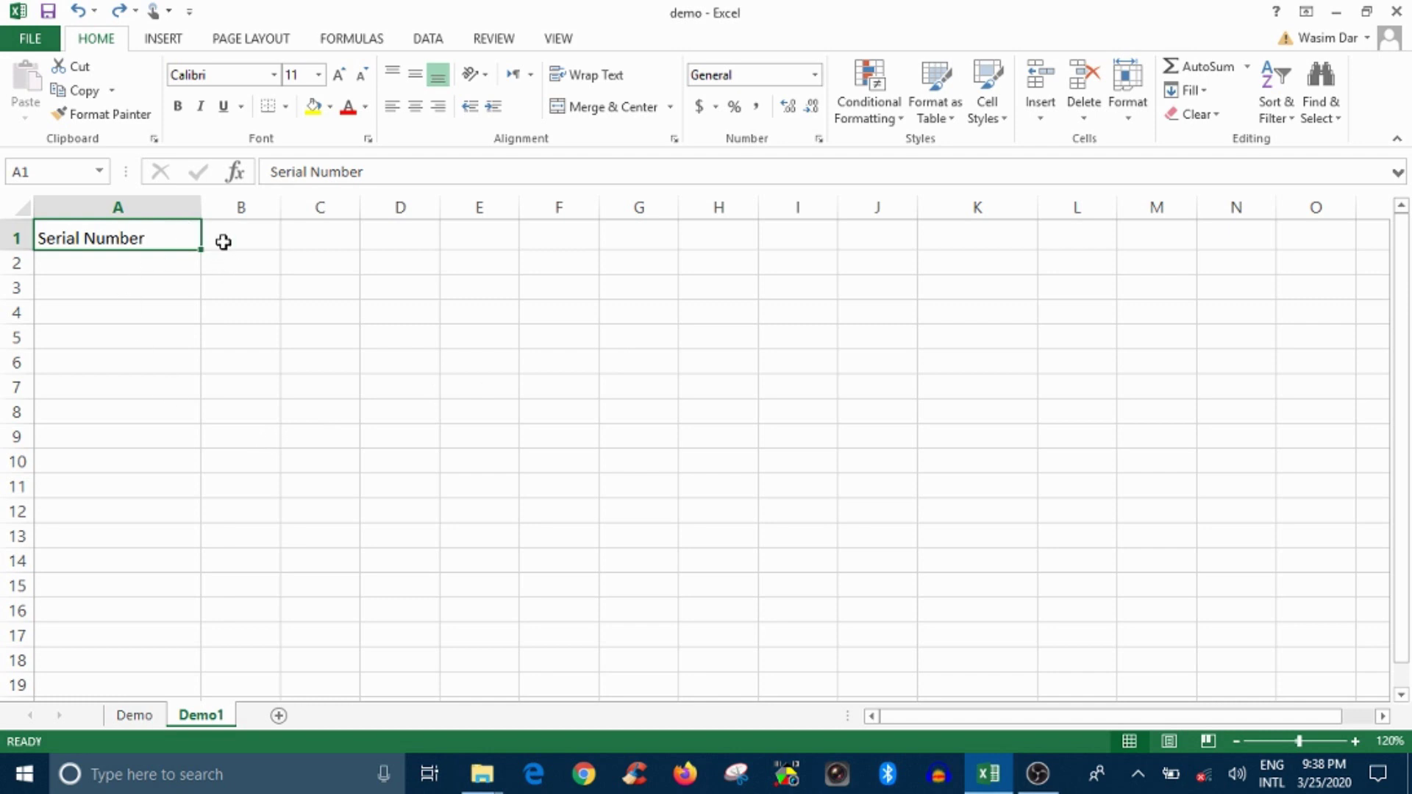
- Replace the A1 heading with S.No and drag it down to A5
type("S")
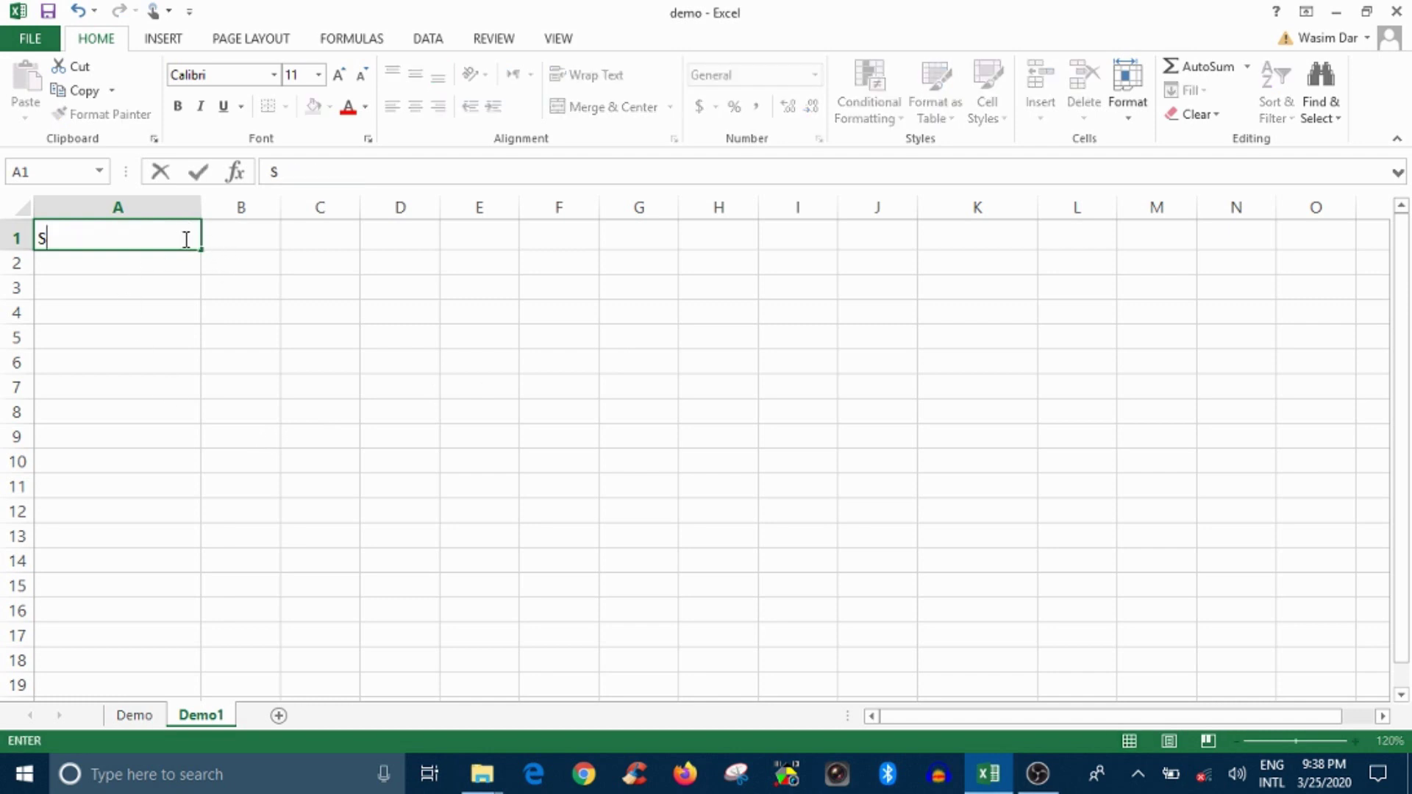
type(".No")
left_click_drag(187, 254, 184, 346)
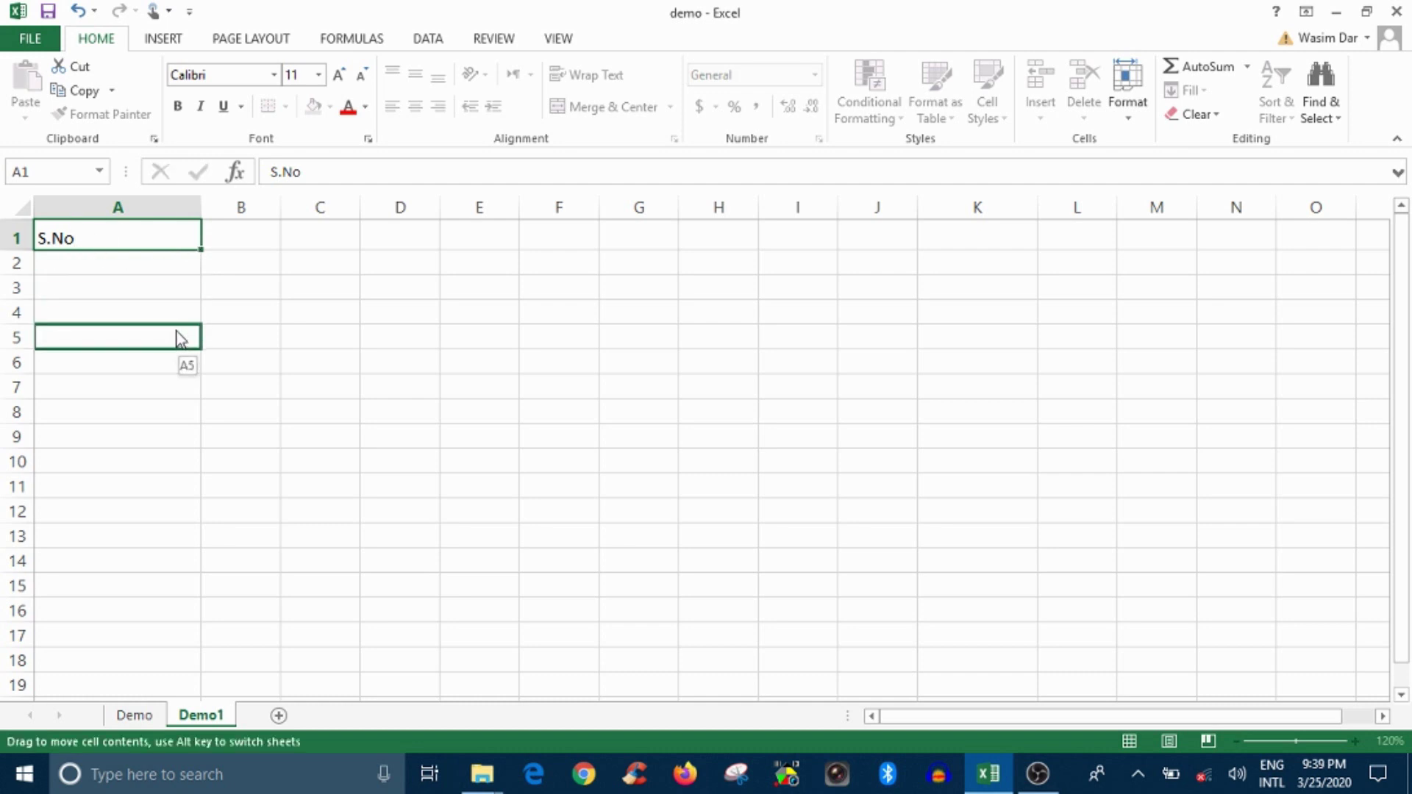
- Merge and centre A2:K2 and type the title 'Office Data of Employees' in it
left_click_drag(94, 265, 971, 265)
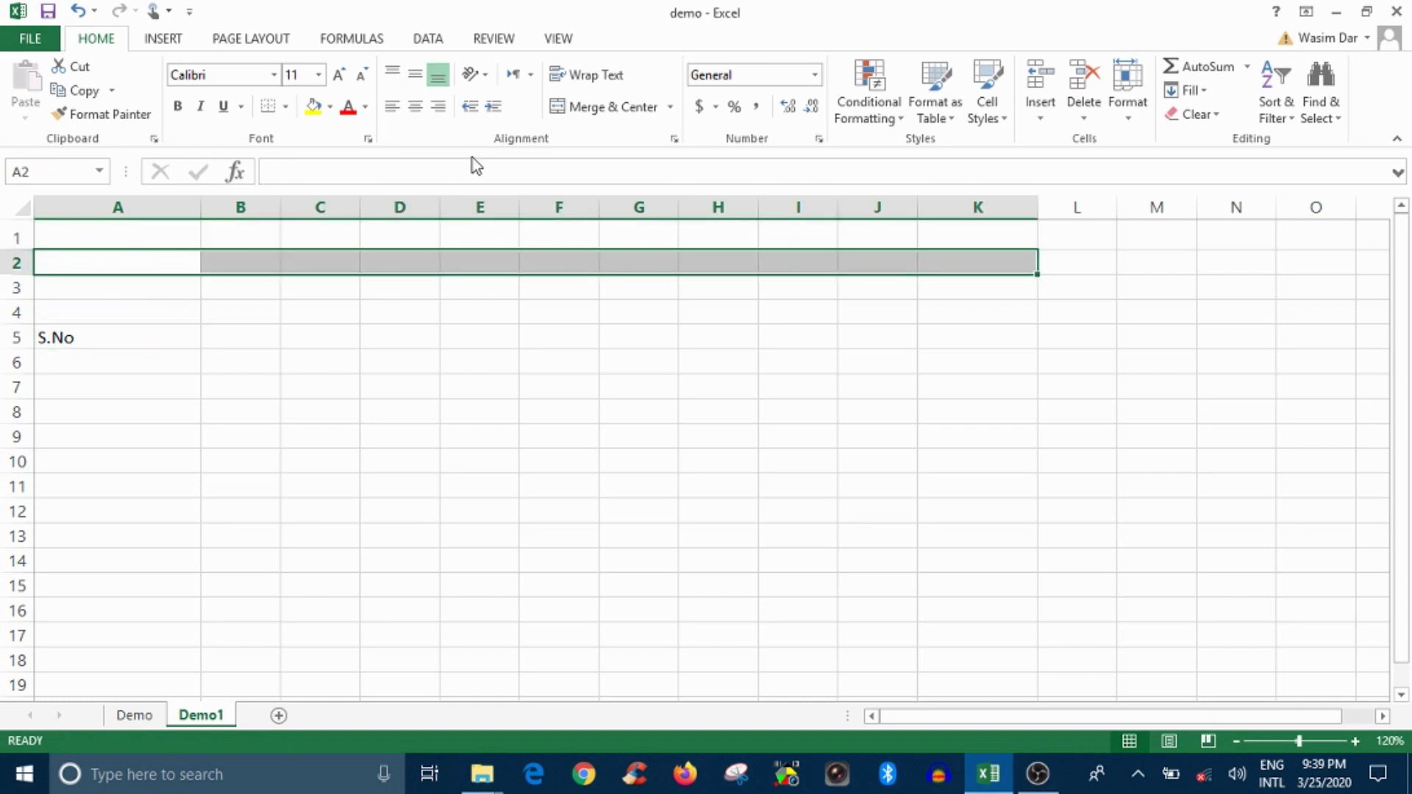
left_click(605, 111)
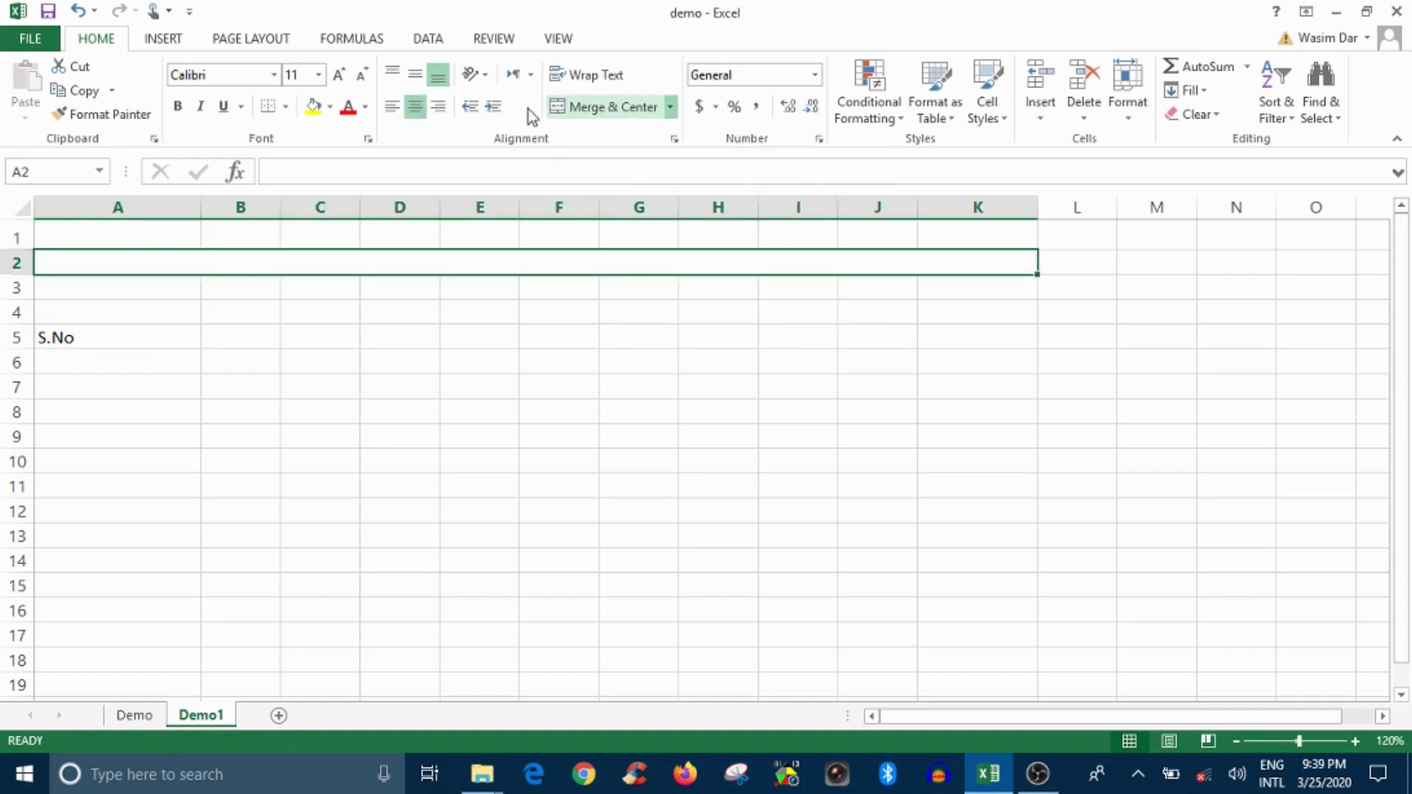
double_click(361, 265)
type("O")
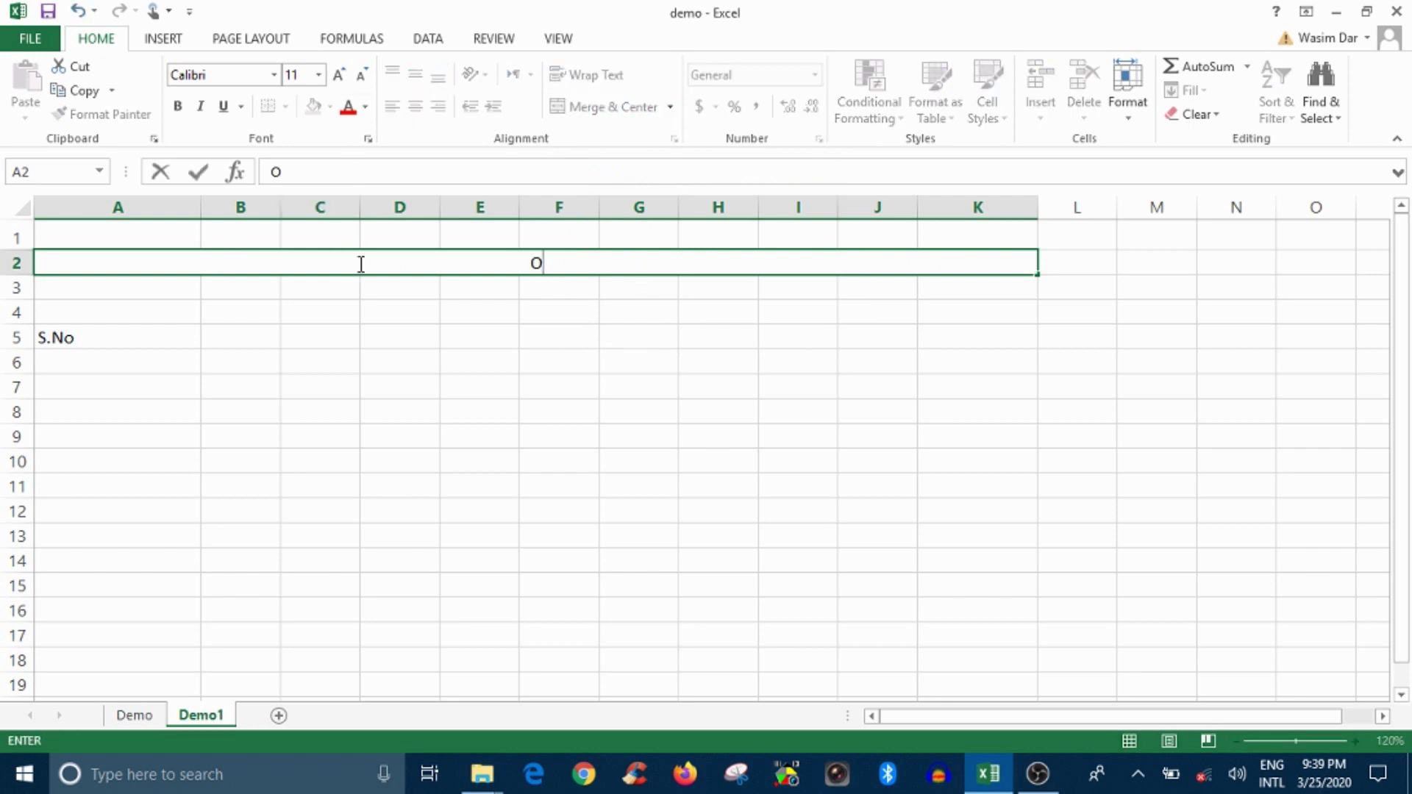
type("ffice D")
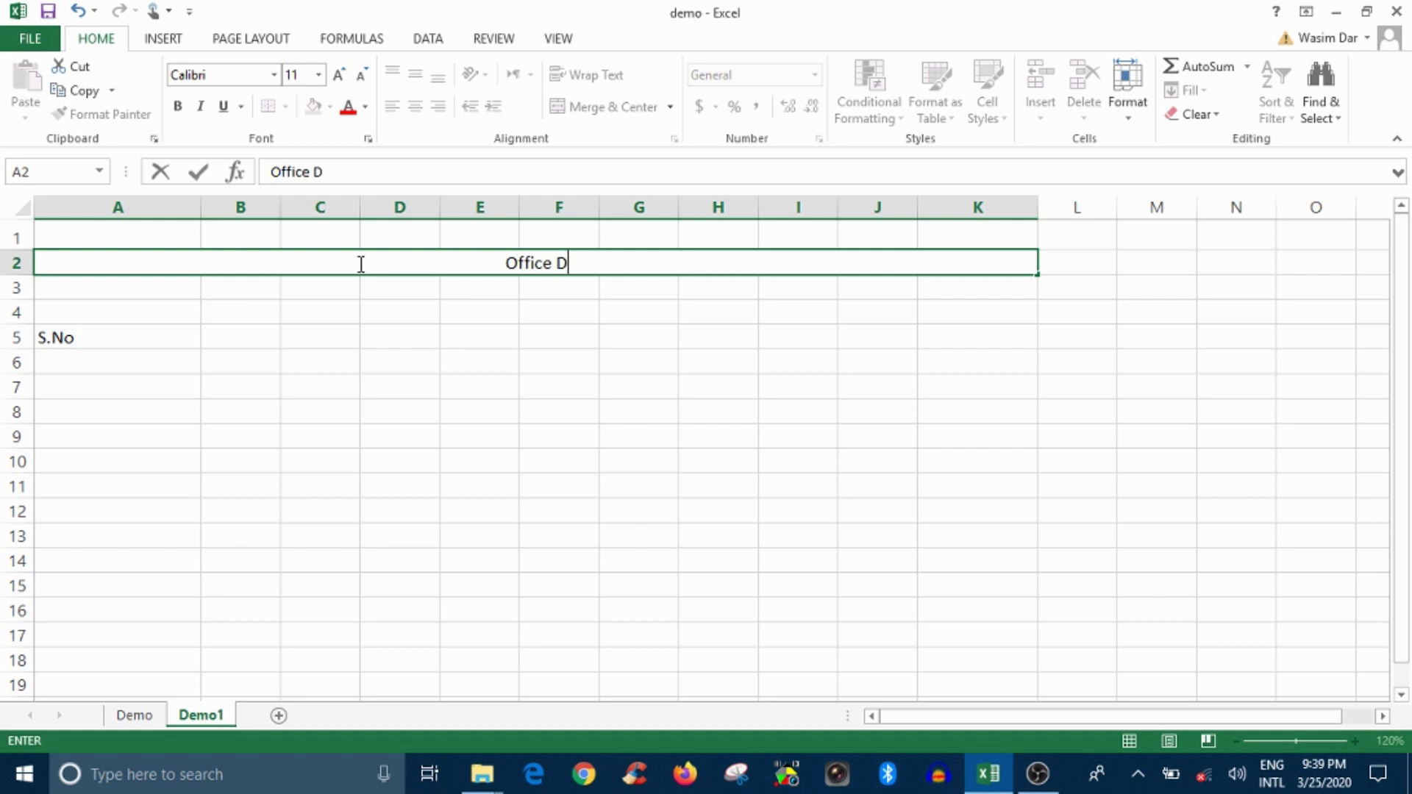
type("ata of")
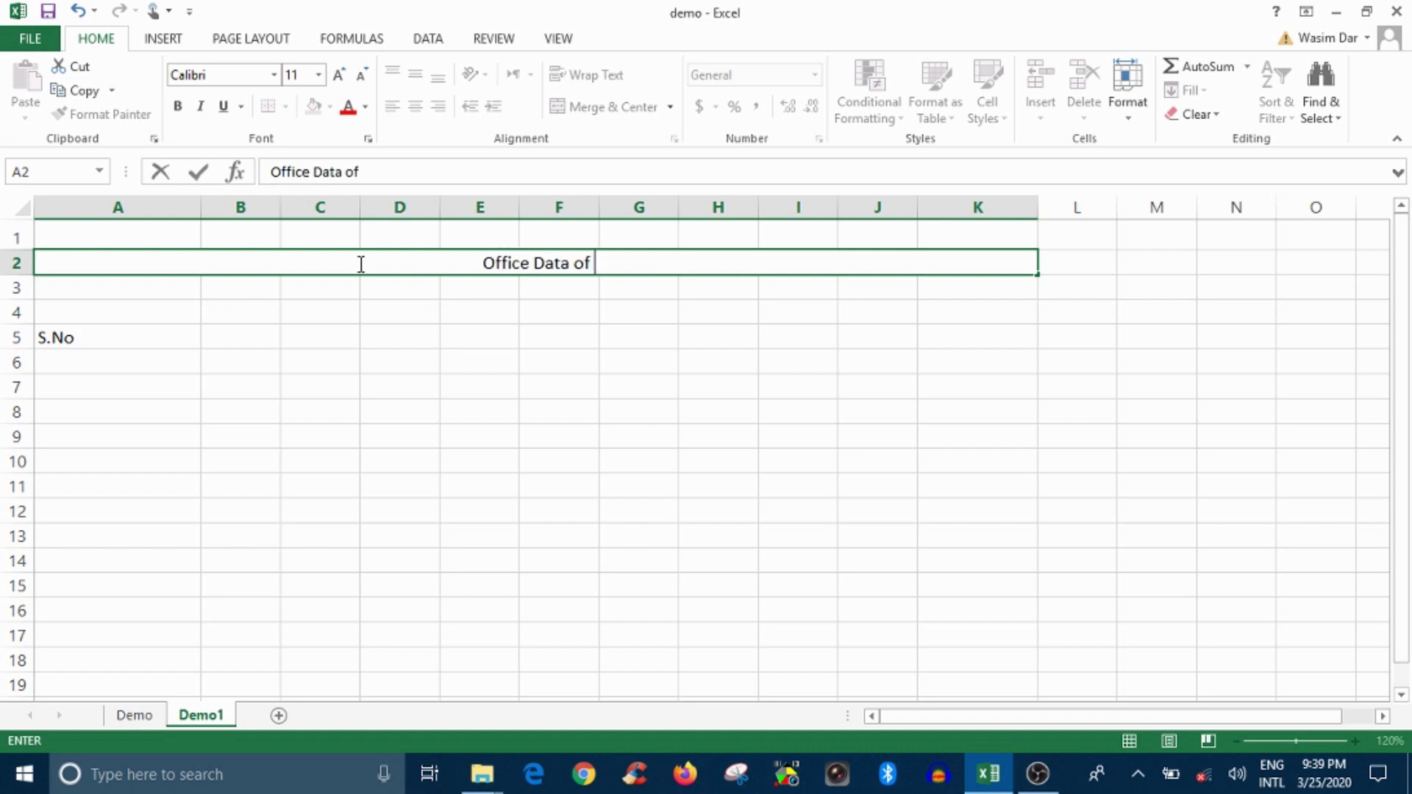
type(" Employ")
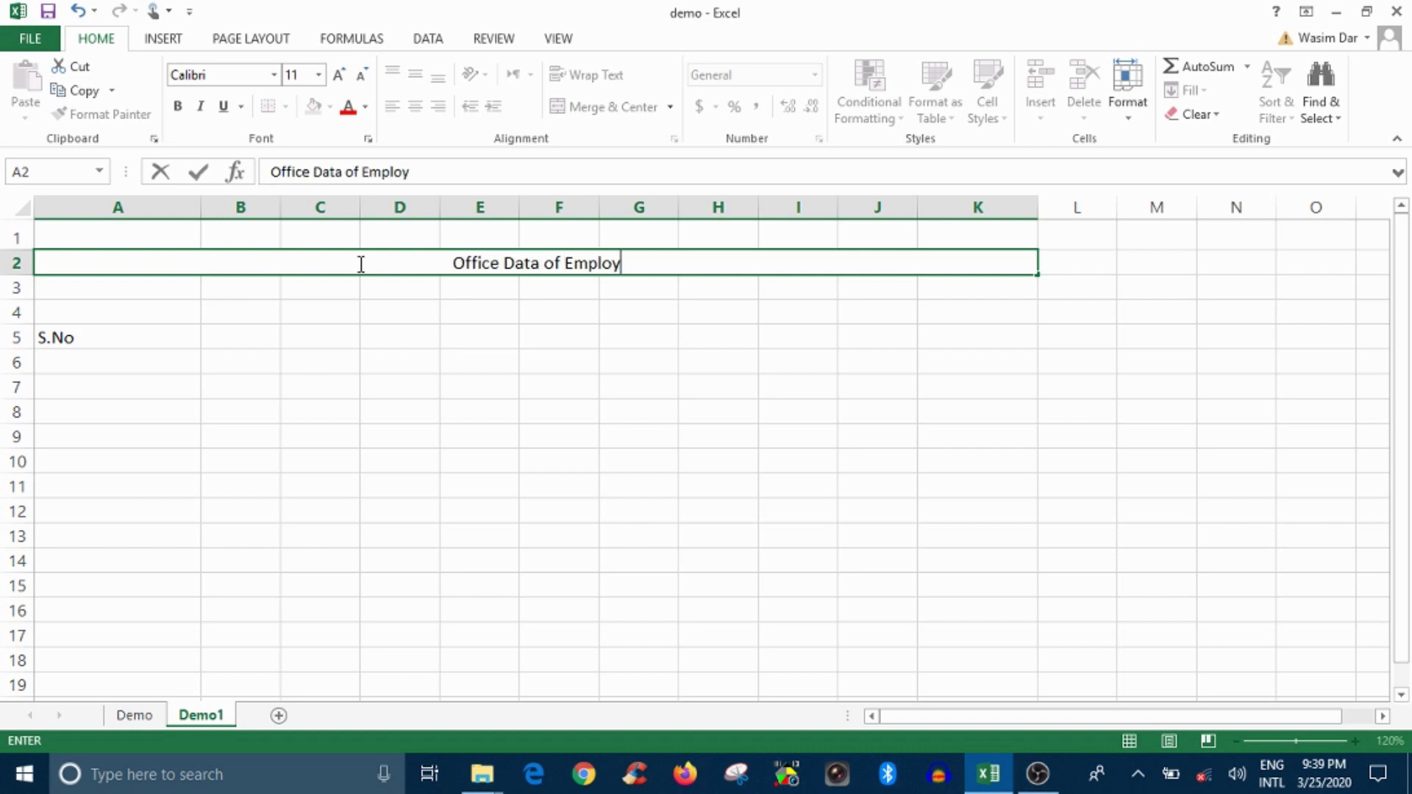
type("es")
key("BackSpace")
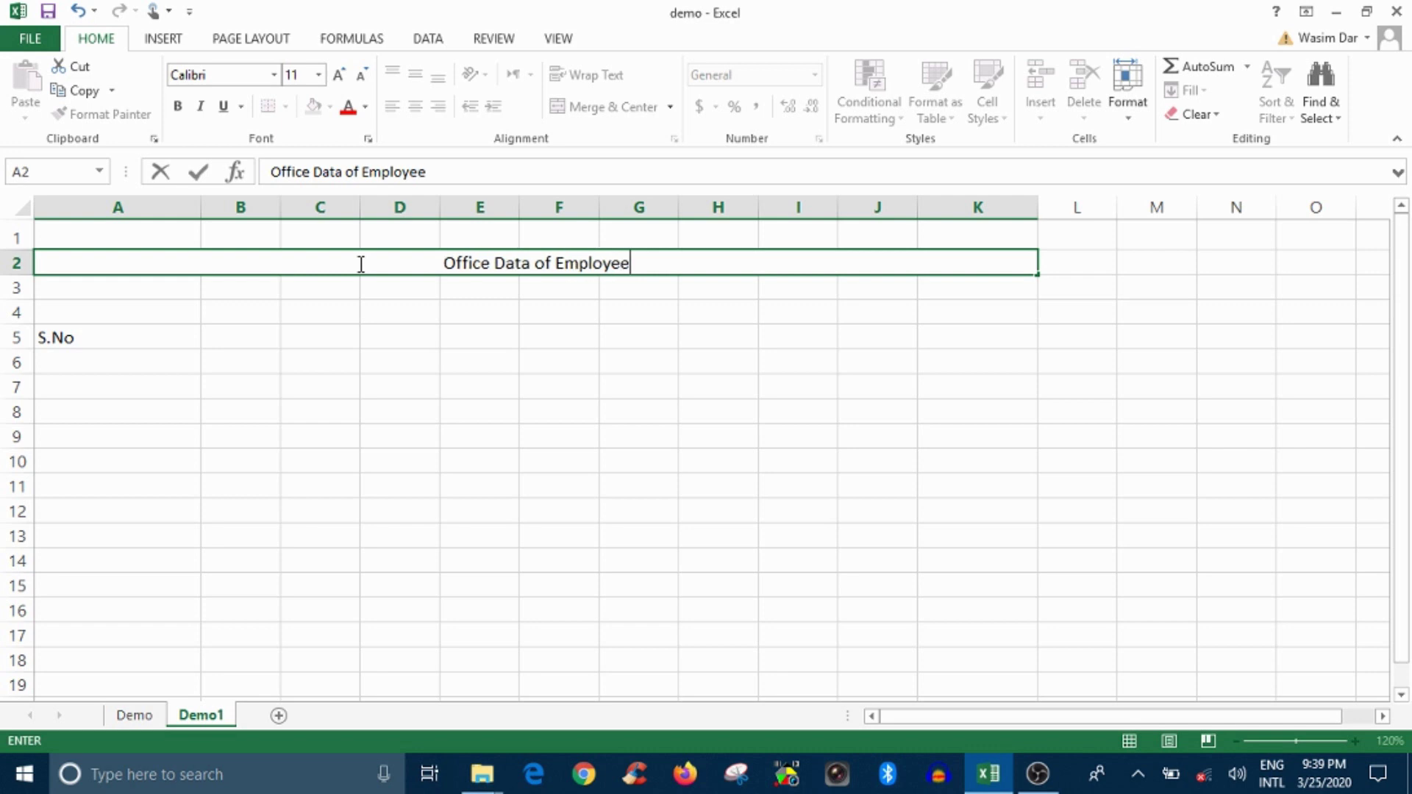
type("es")
left_click(398, 291)
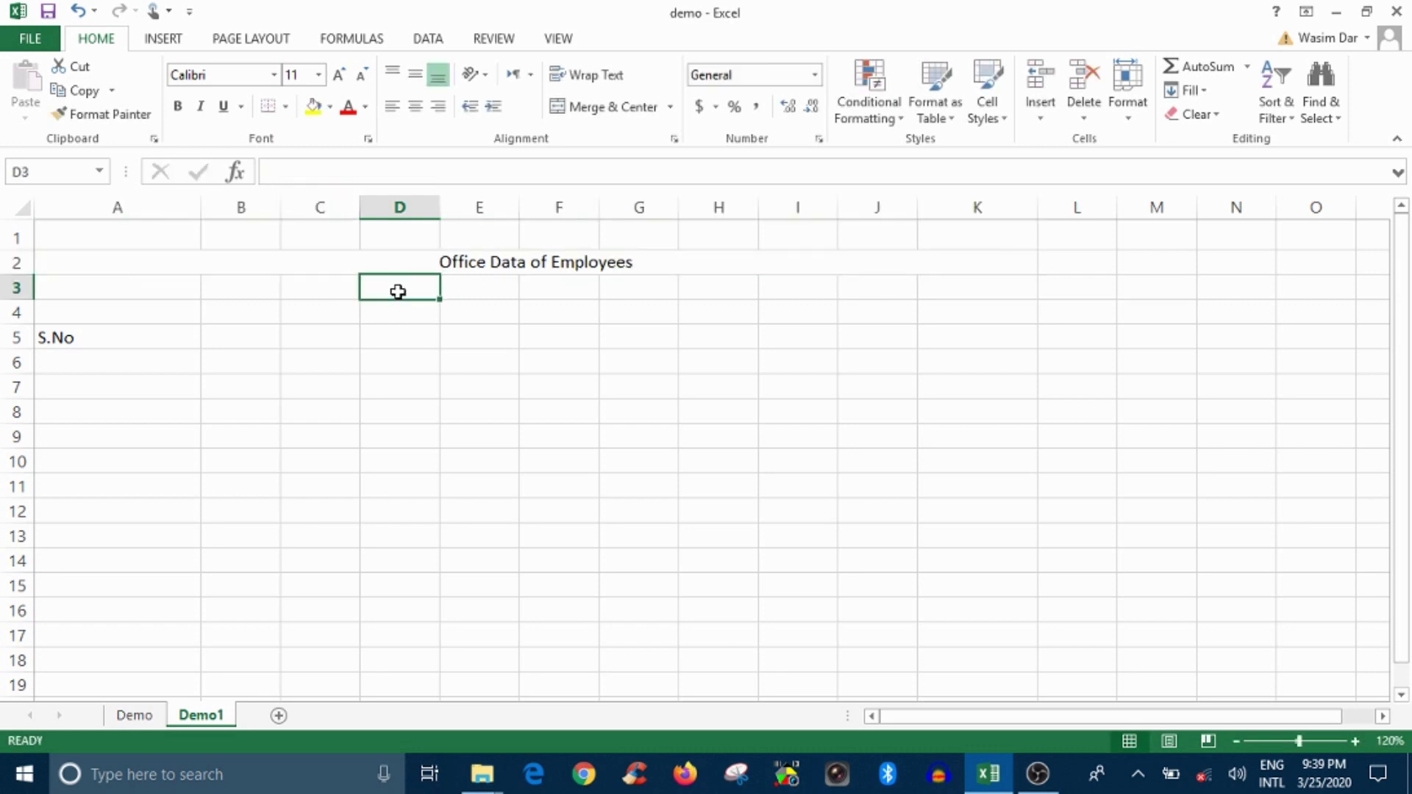
- Set the merged Office Data of Employees title in the AR JULIAN font
left_click(425, 257)
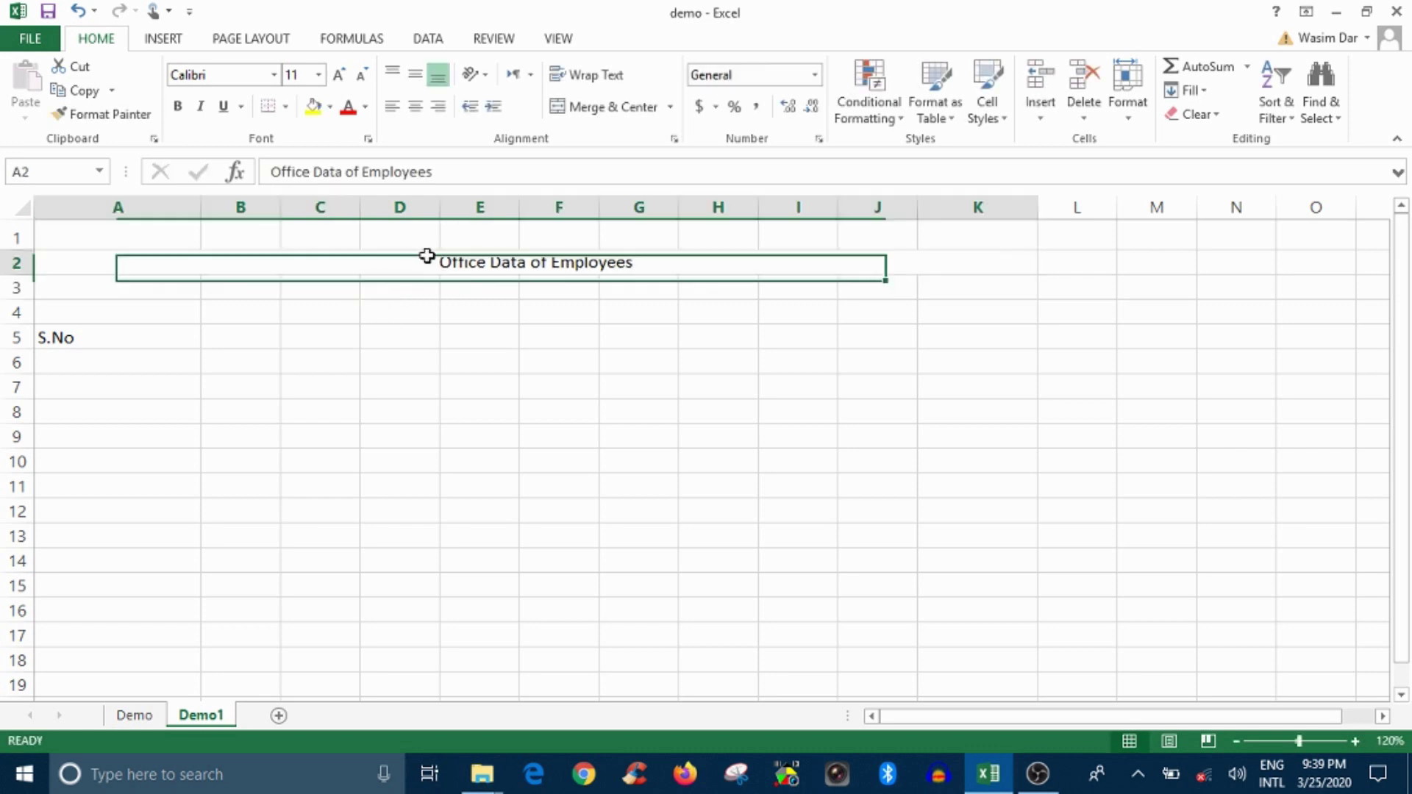
left_click(275, 75)
scroll(253, 408, "down", 3)
scroll(252, 397, "down", 1)
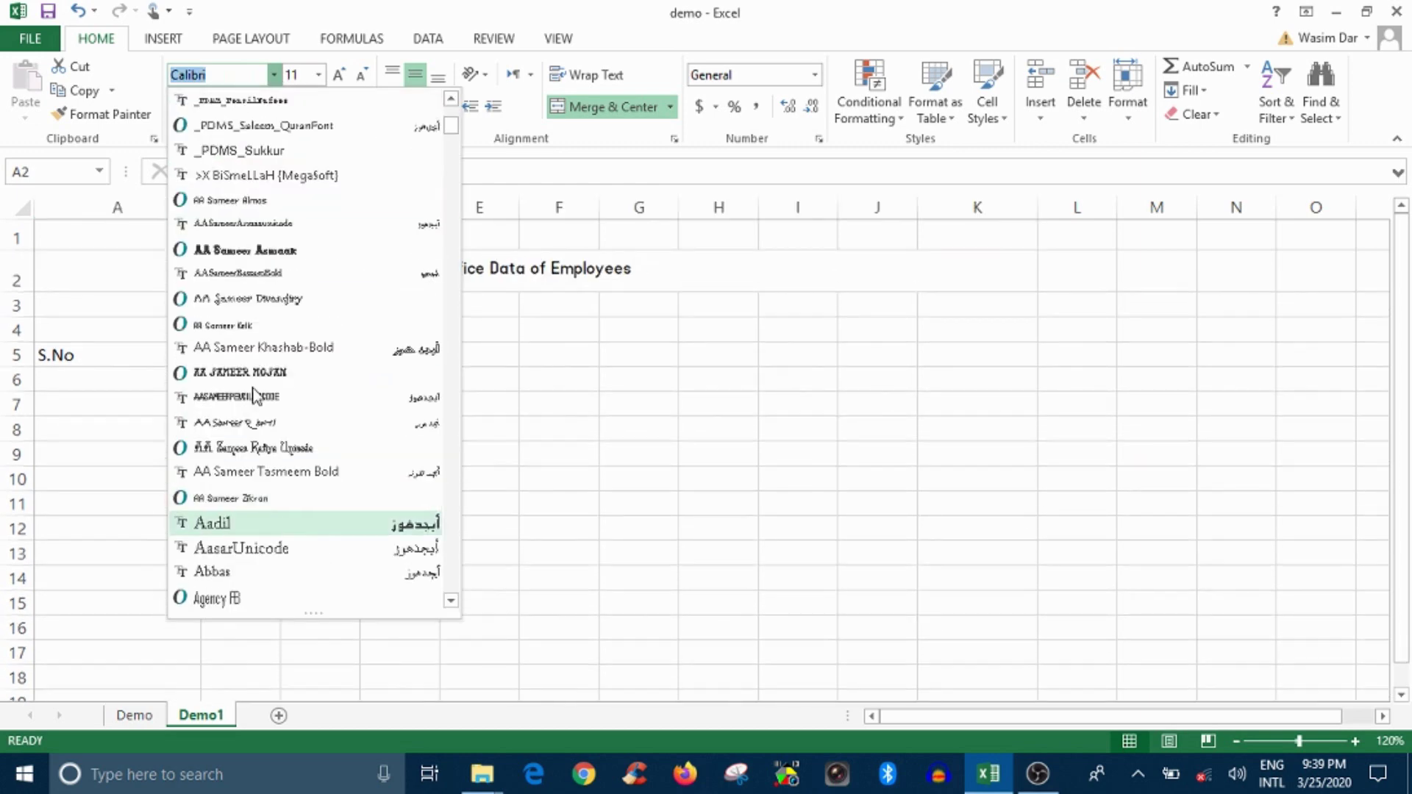
scroll(267, 431, "down", 3)
scroll(309, 448, "down", 2)
scroll(315, 458, "down", 4)
scroll(302, 489, "down", 4)
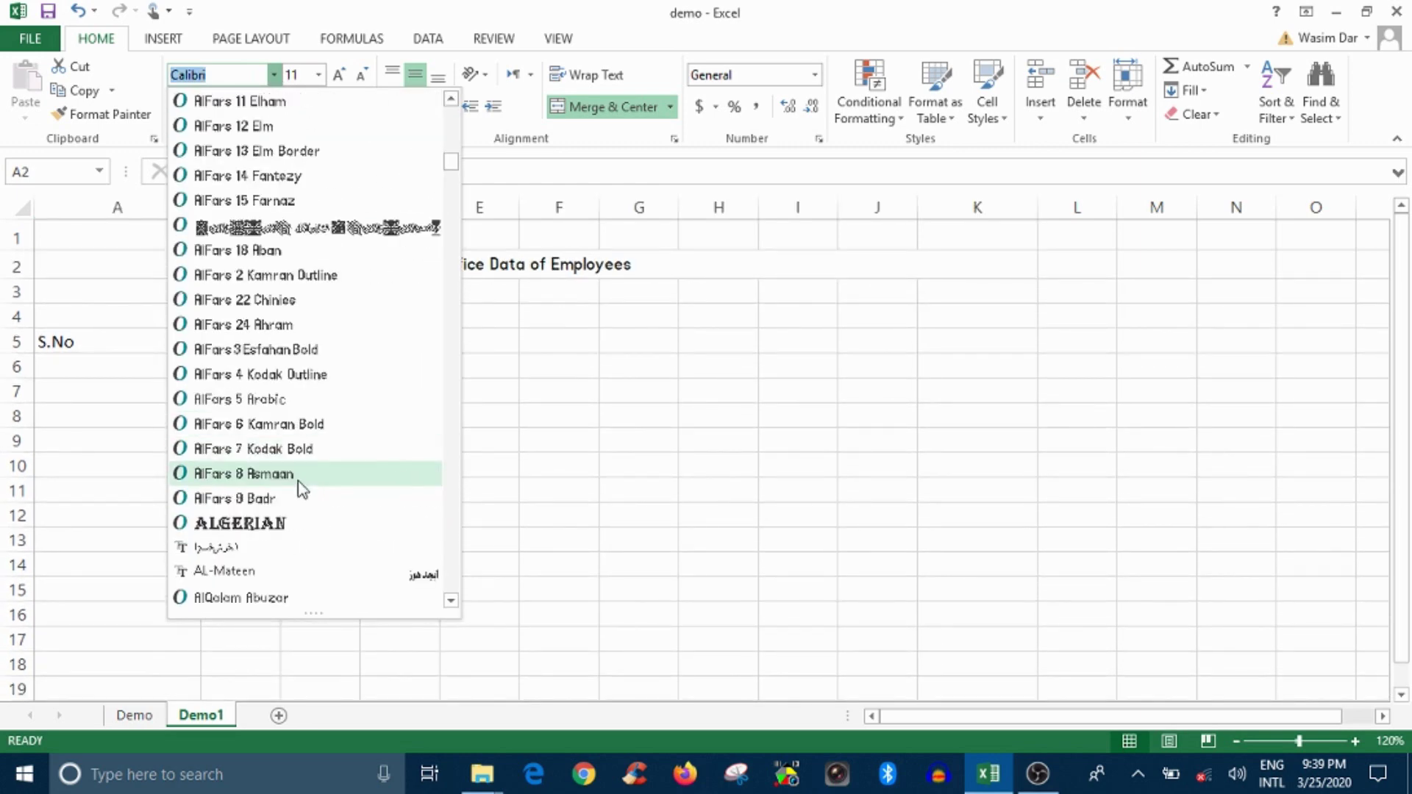
scroll(303, 478, "down", 5)
scroll(324, 412, "down", 3)
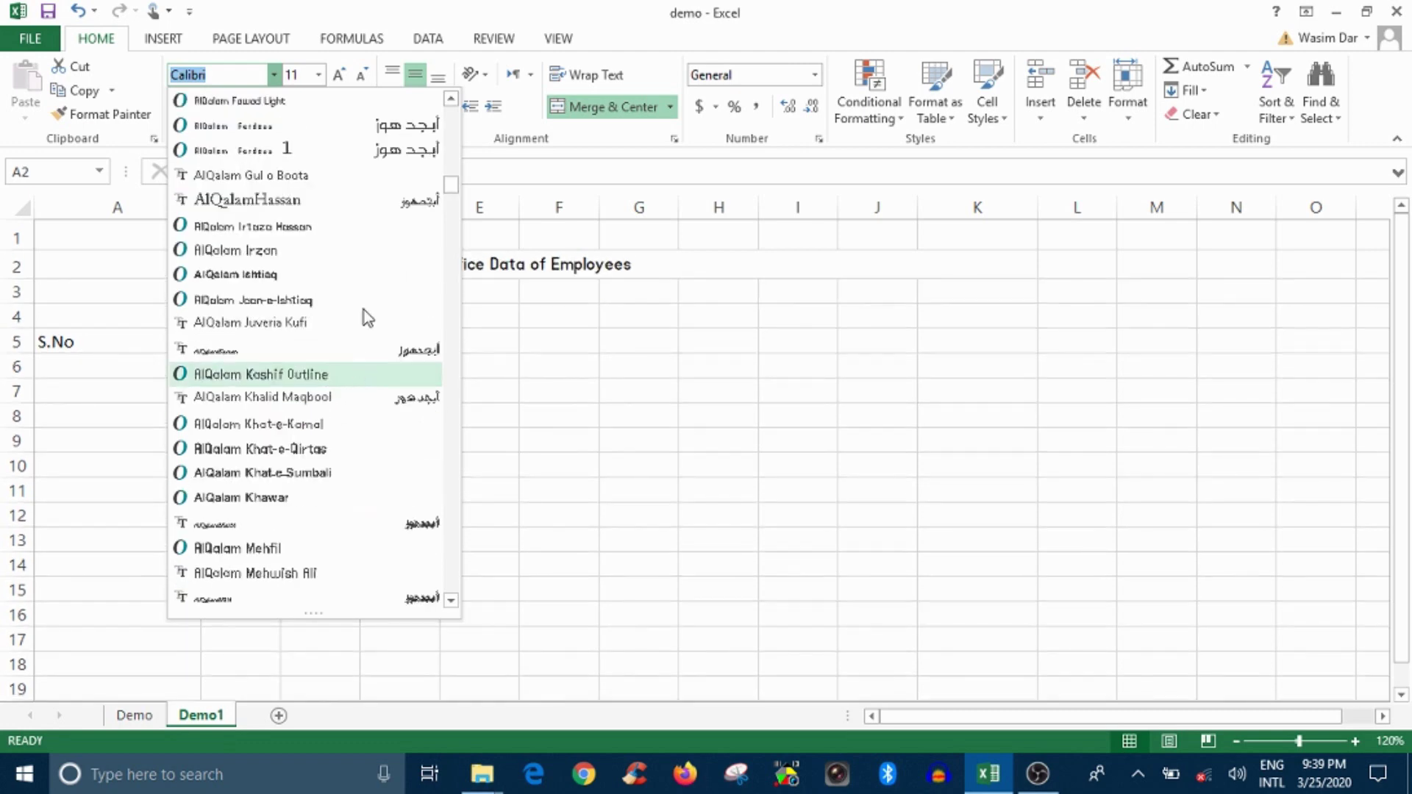
scroll(353, 280, "up", 5)
scroll(338, 283, "up", 5)
scroll(324, 284, "up", 5)
scroll(317, 285, "up", 2)
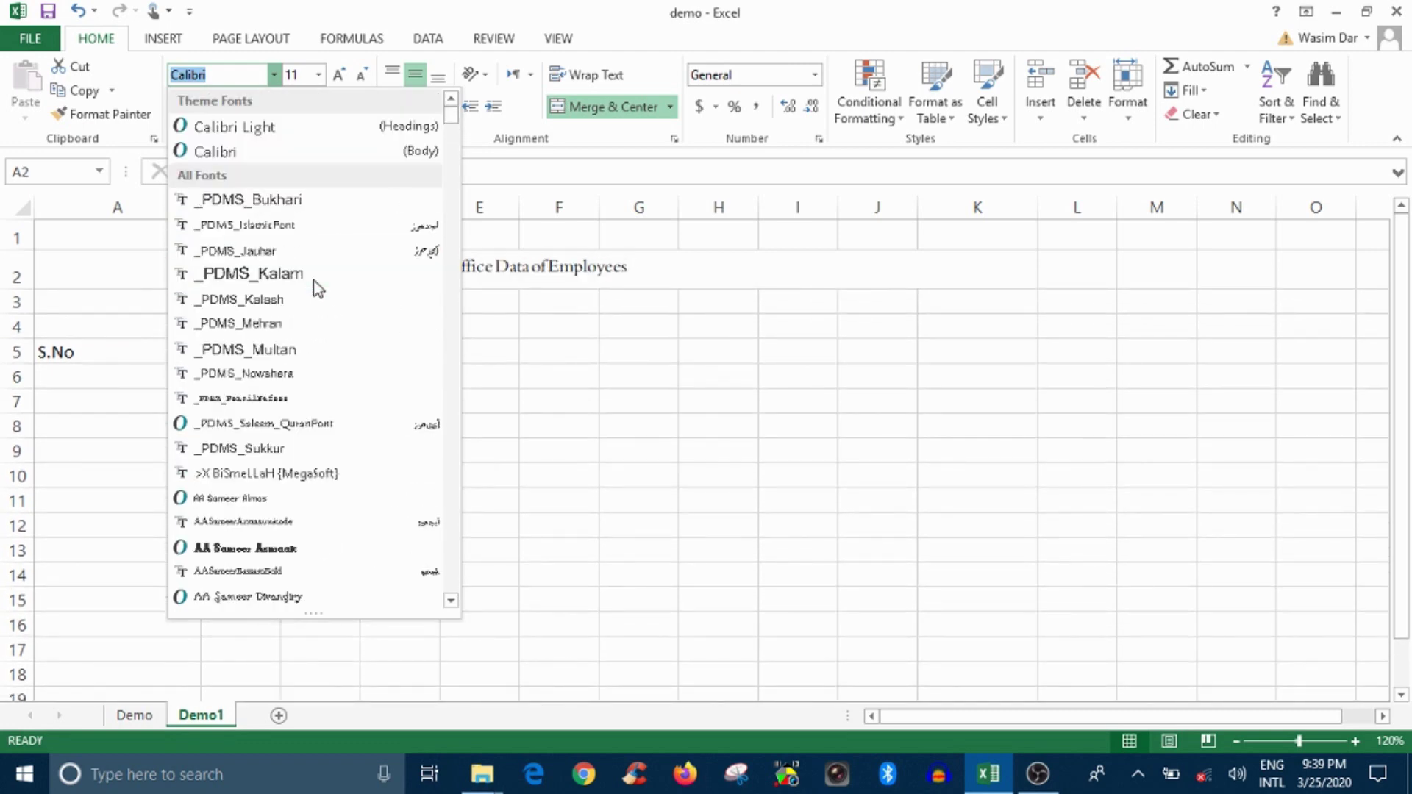
scroll(316, 291, "down", 5)
scroll(315, 331, "down", 6)
scroll(315, 390, "down", 5)
scroll(313, 449, "down", 5)
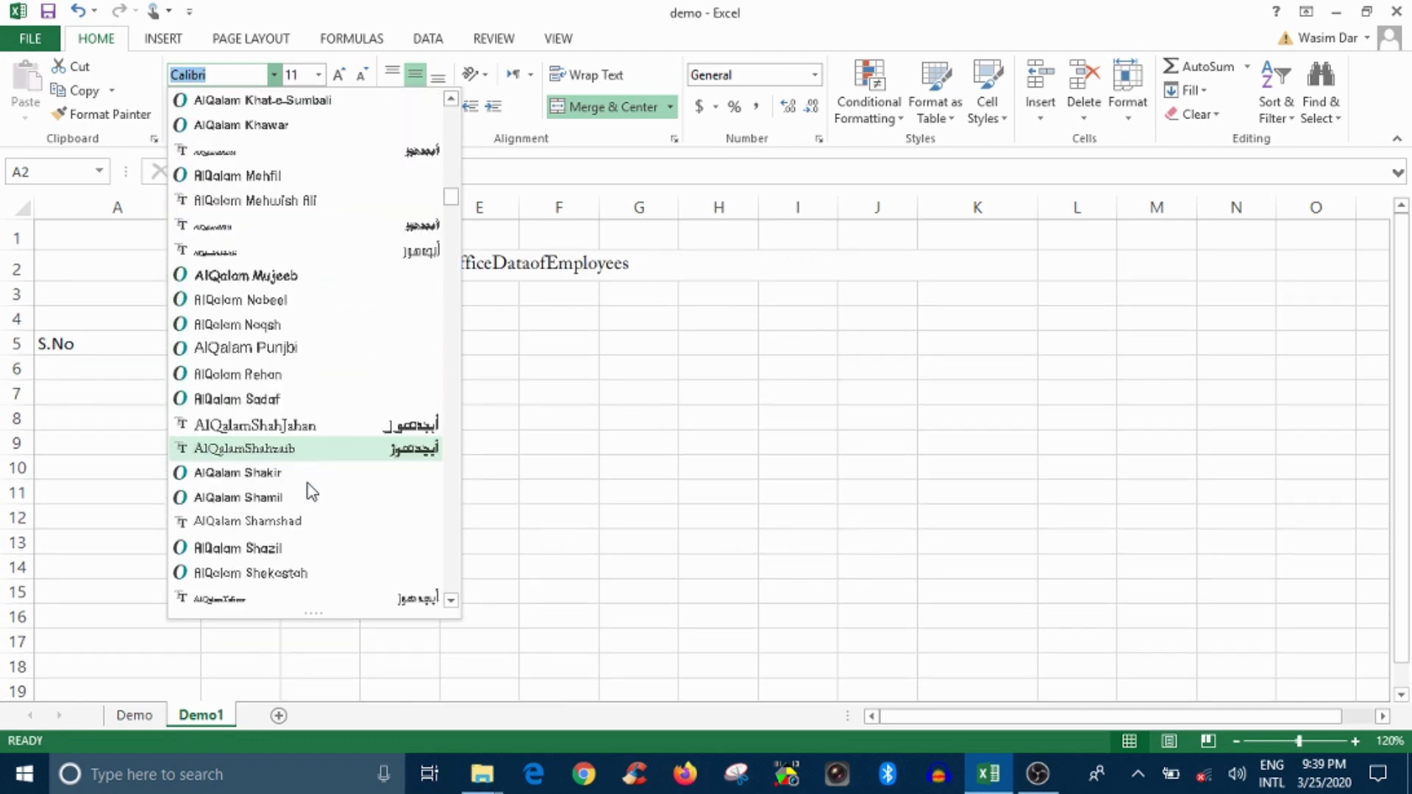
scroll(312, 492, "down", 10)
left_click(238, 300)
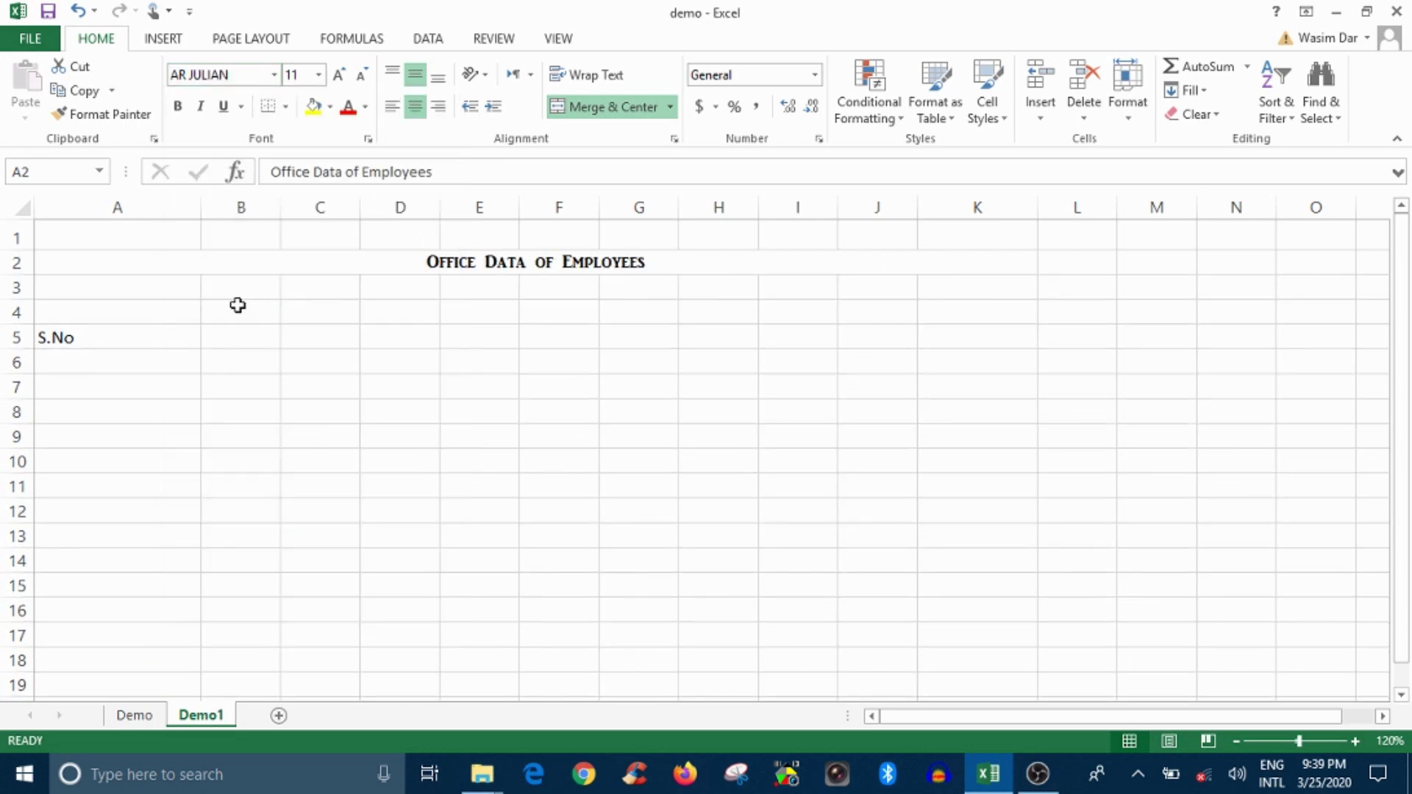
- Enlarge the title text to size 18
left_click(339, 82)
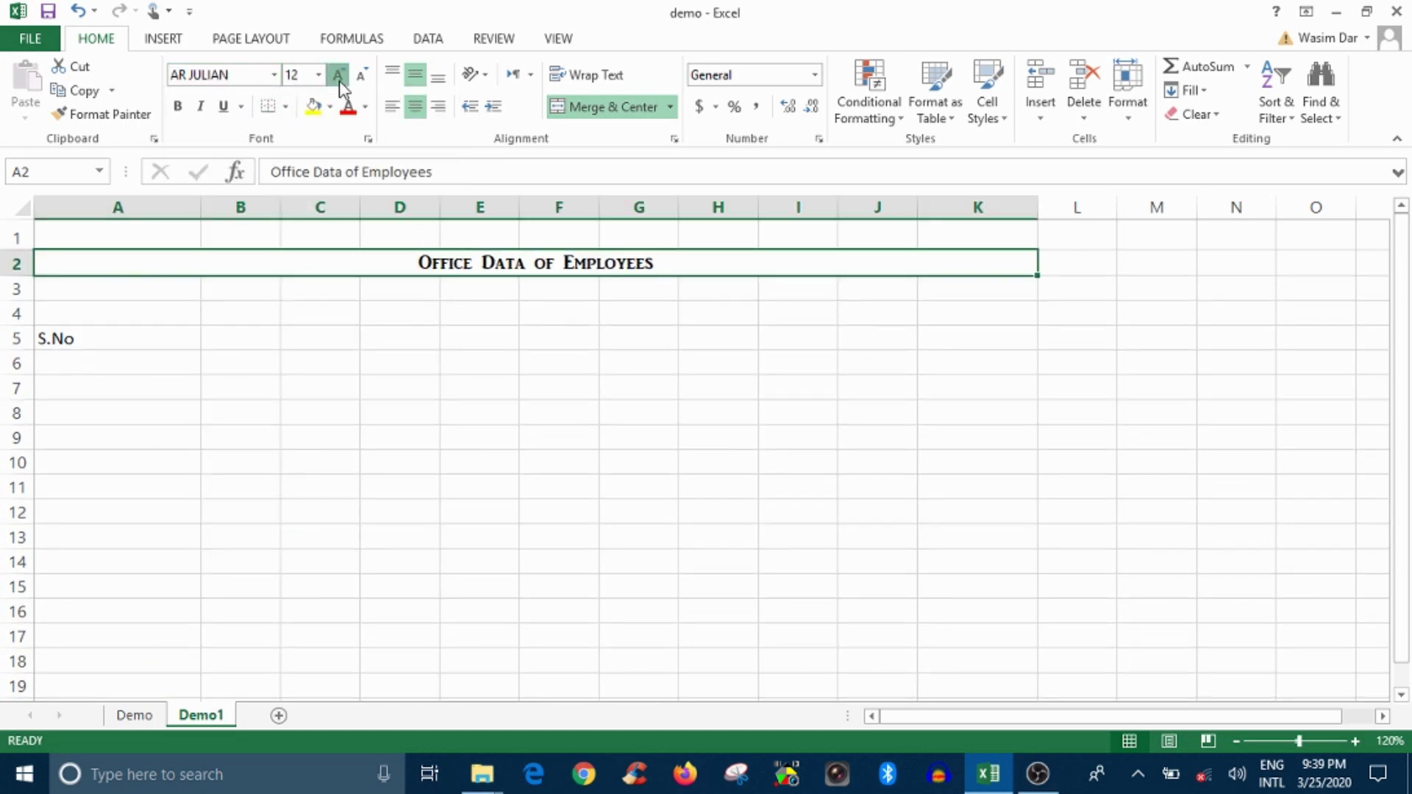
left_click(338, 82)
left_click(339, 83)
left_click(338, 82)
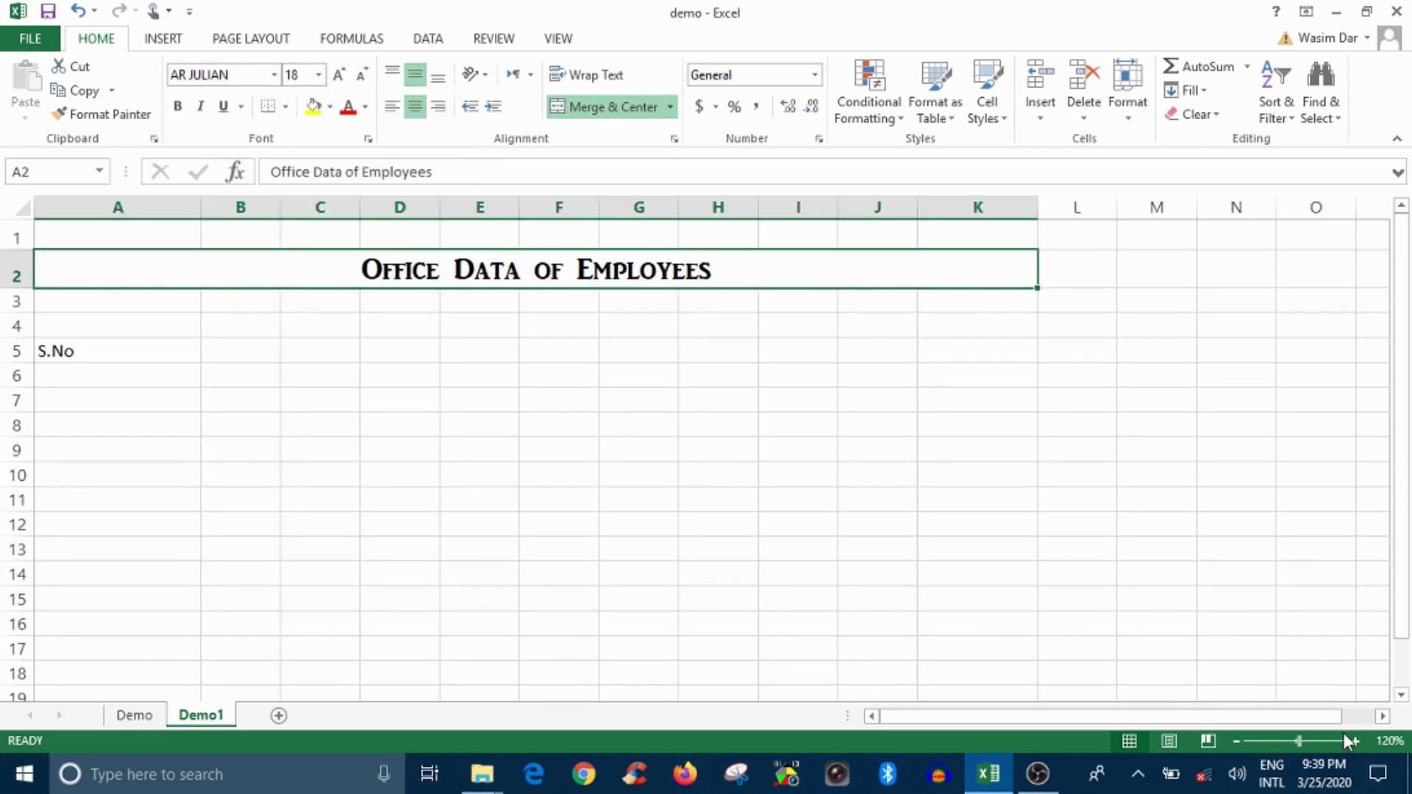
left_click(109, 353)
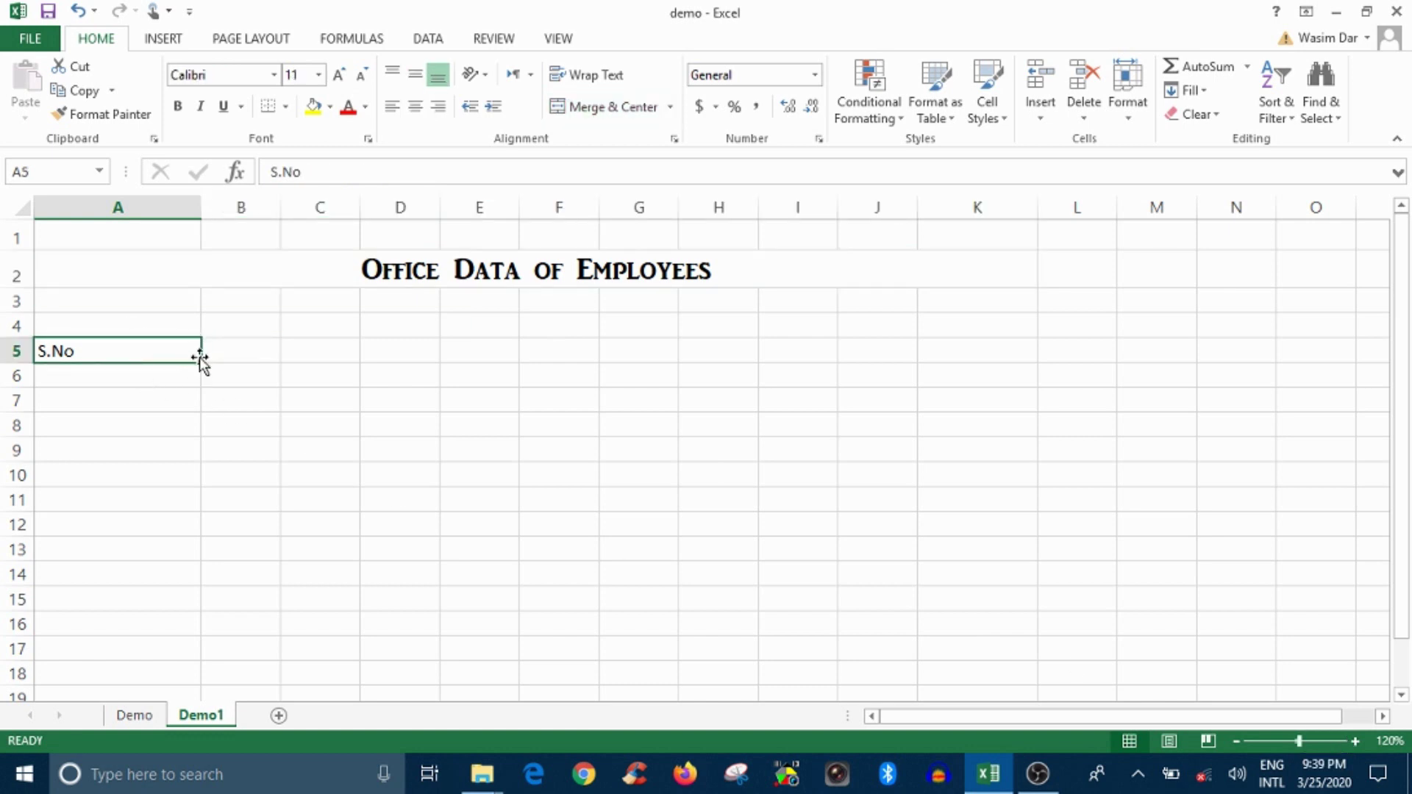
- Move the S.No heading from A5 up to A3
left_click_drag(199, 358, 195, 305)
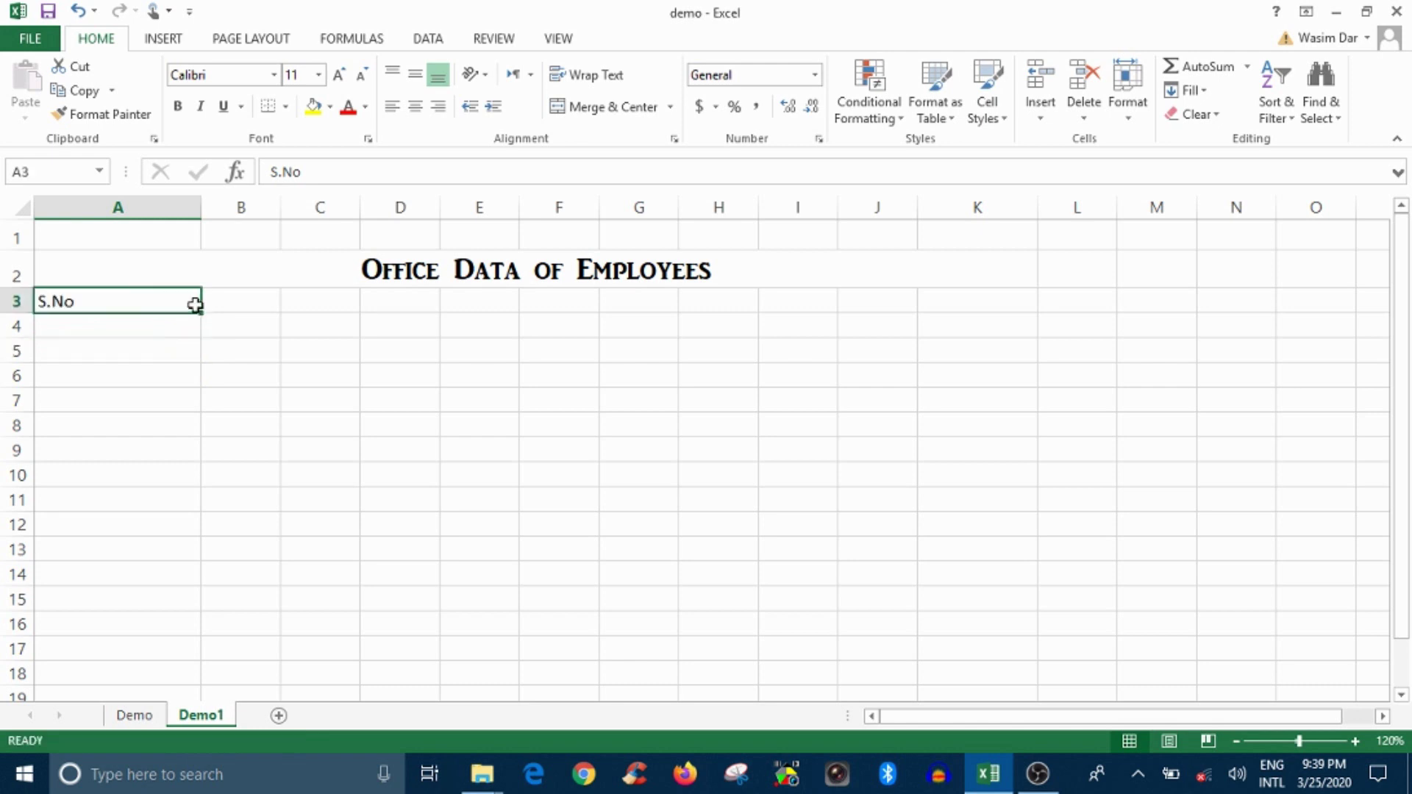
left_click(232, 304)
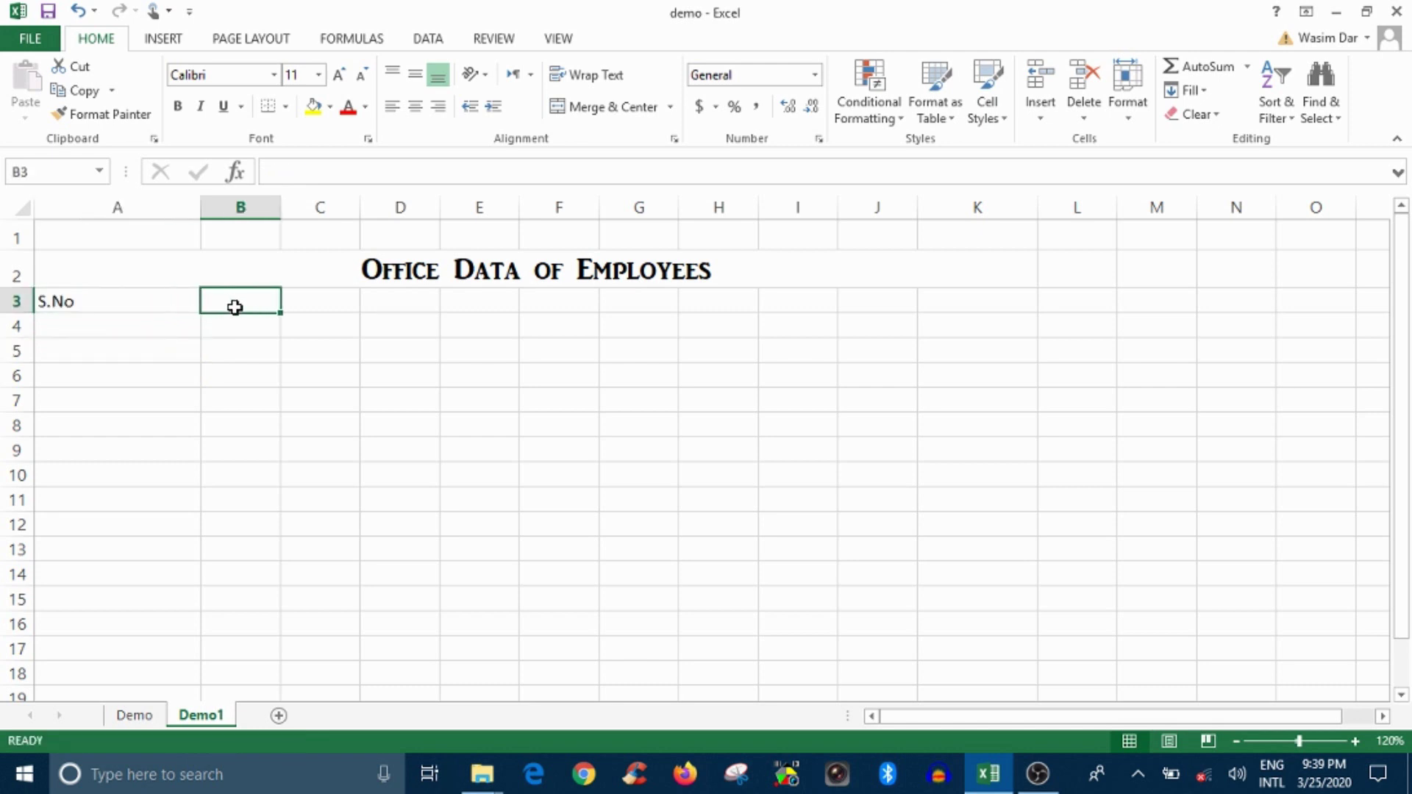
double_click(175, 304)
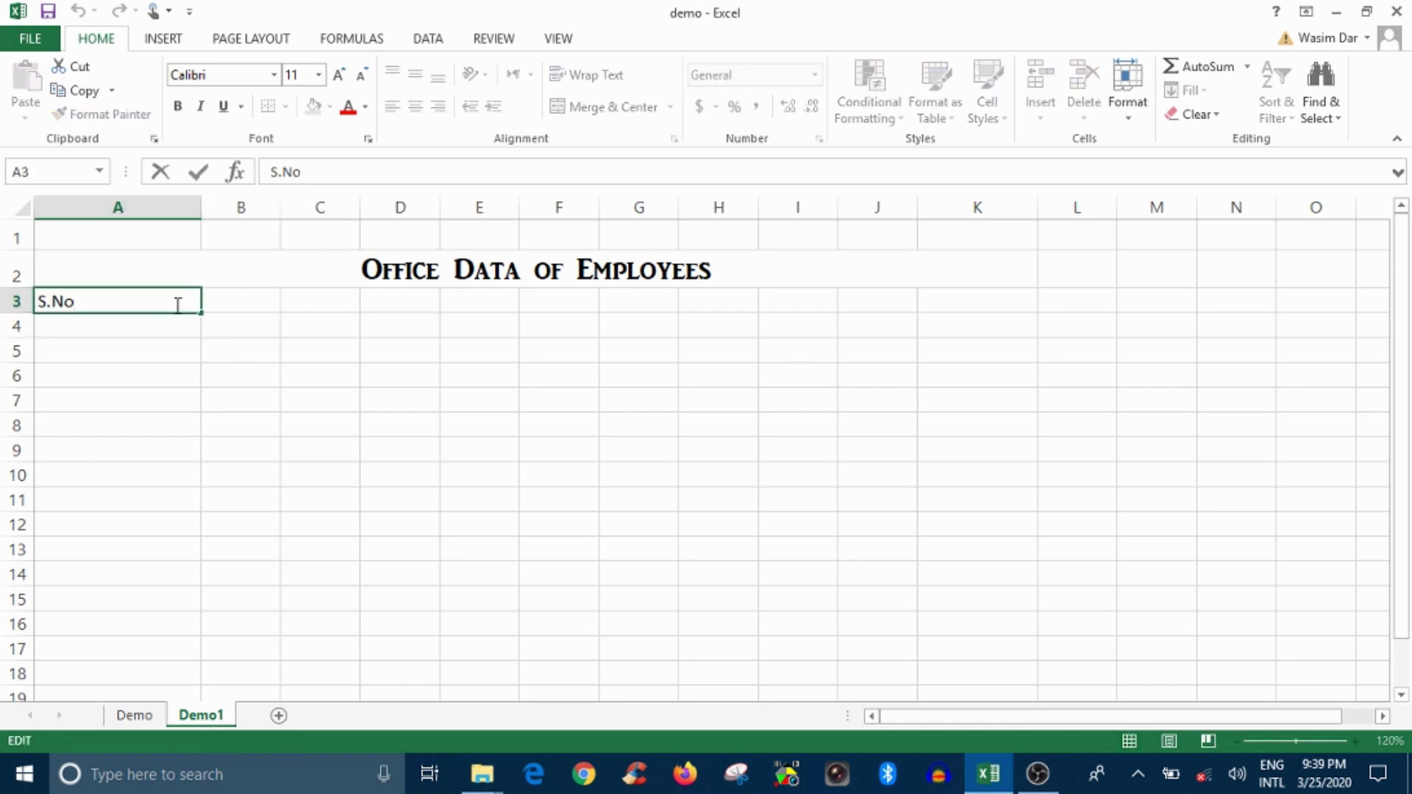
left_click(229, 303)
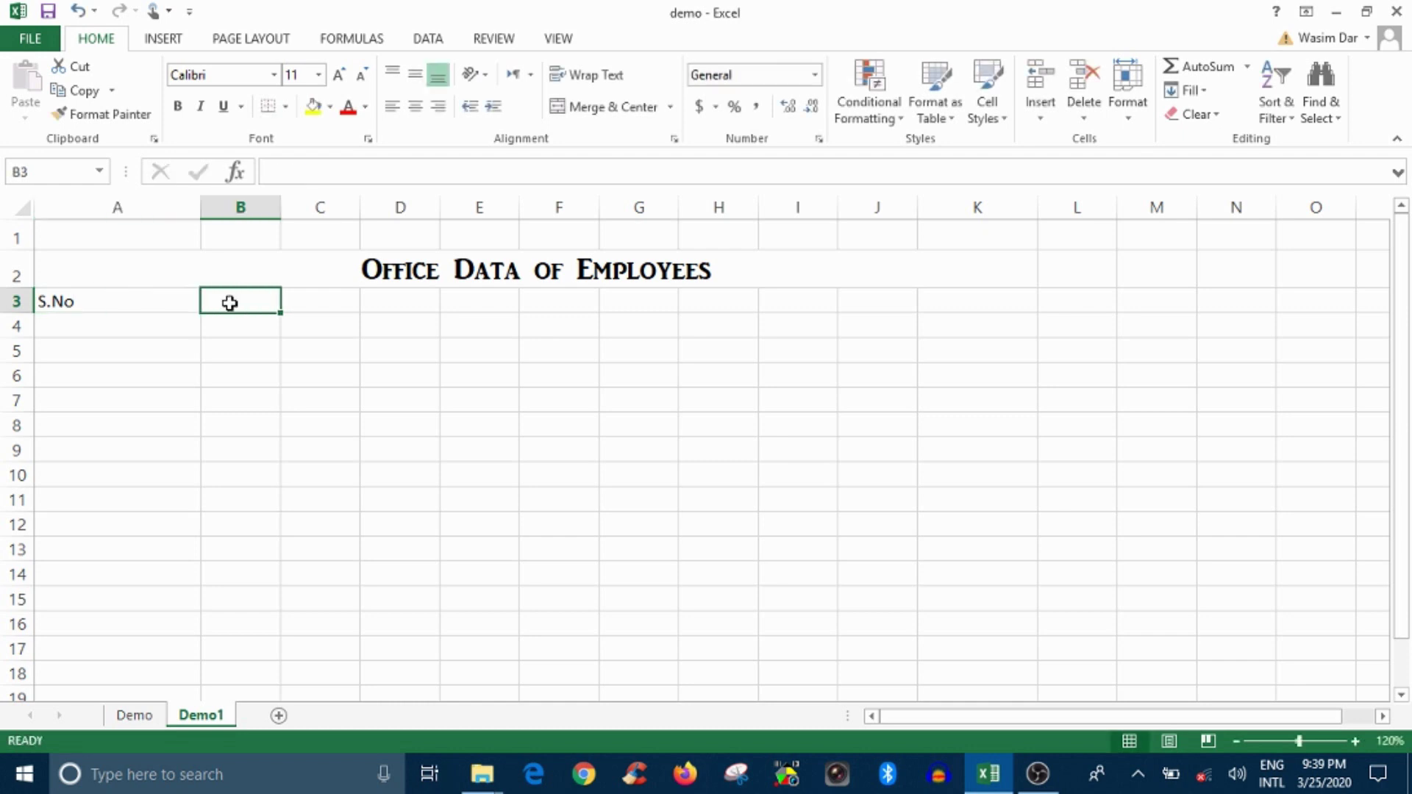
- Enter the headers Name, Parentage, Address and DOB in B3:E3
type("Name")
key("Tab")
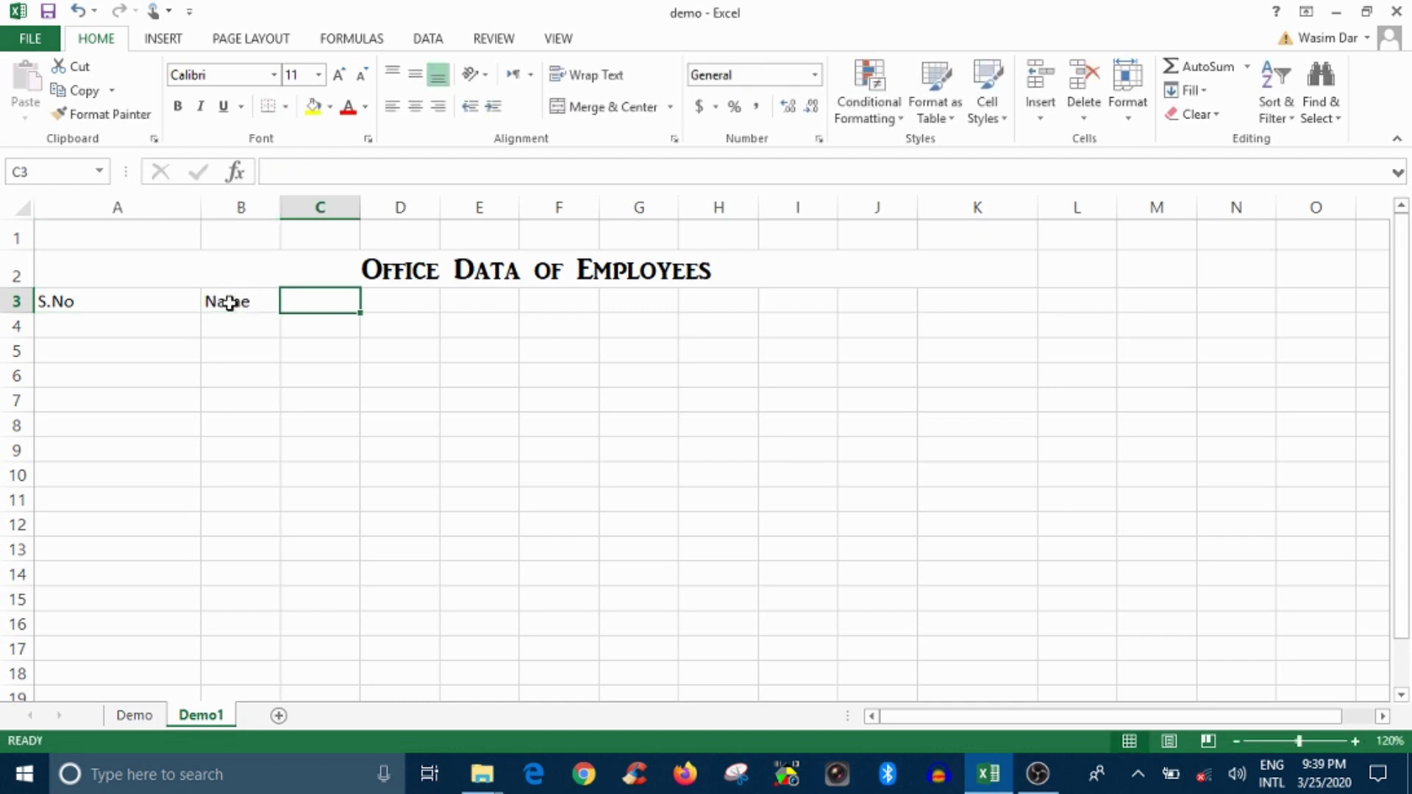
type("PAren")
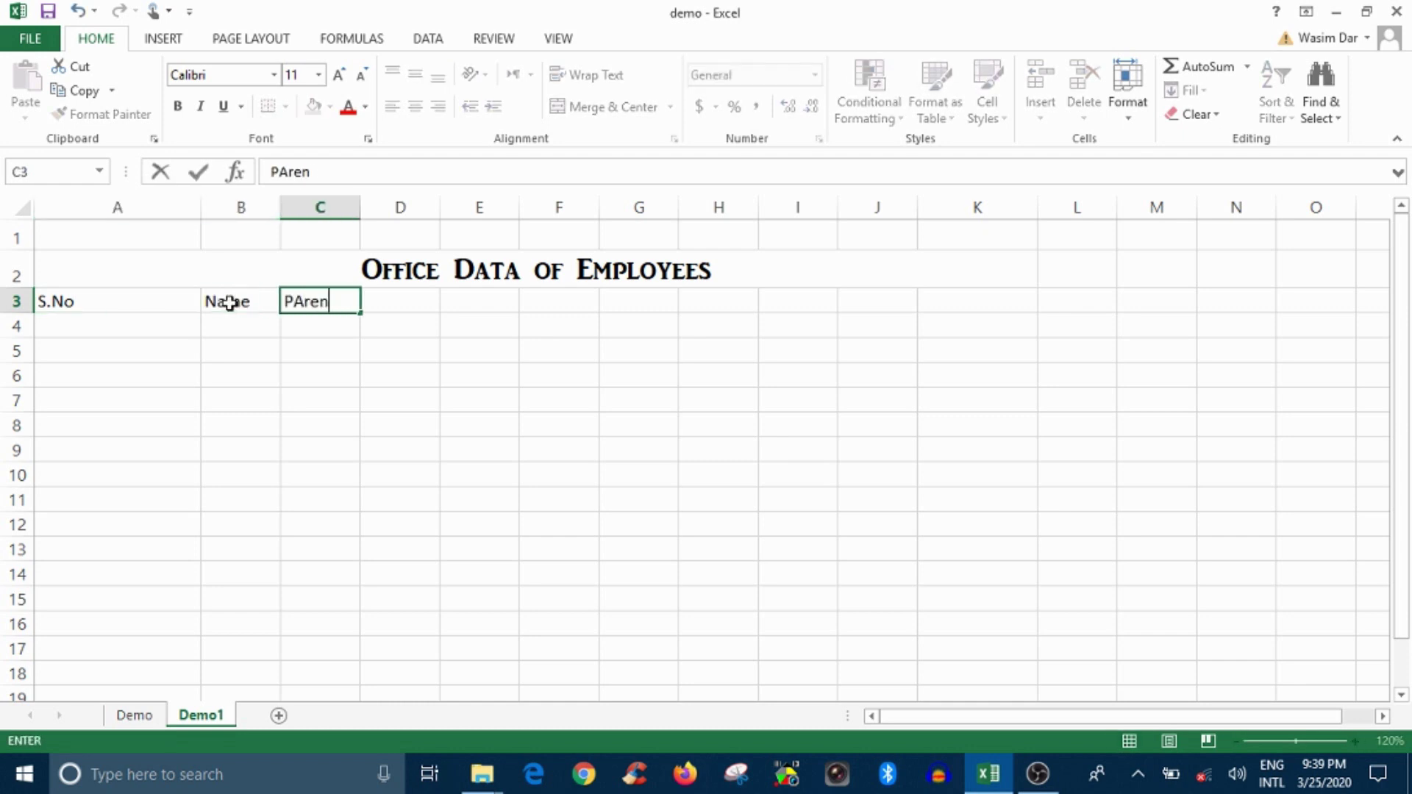
type("tage")
key("Tab")
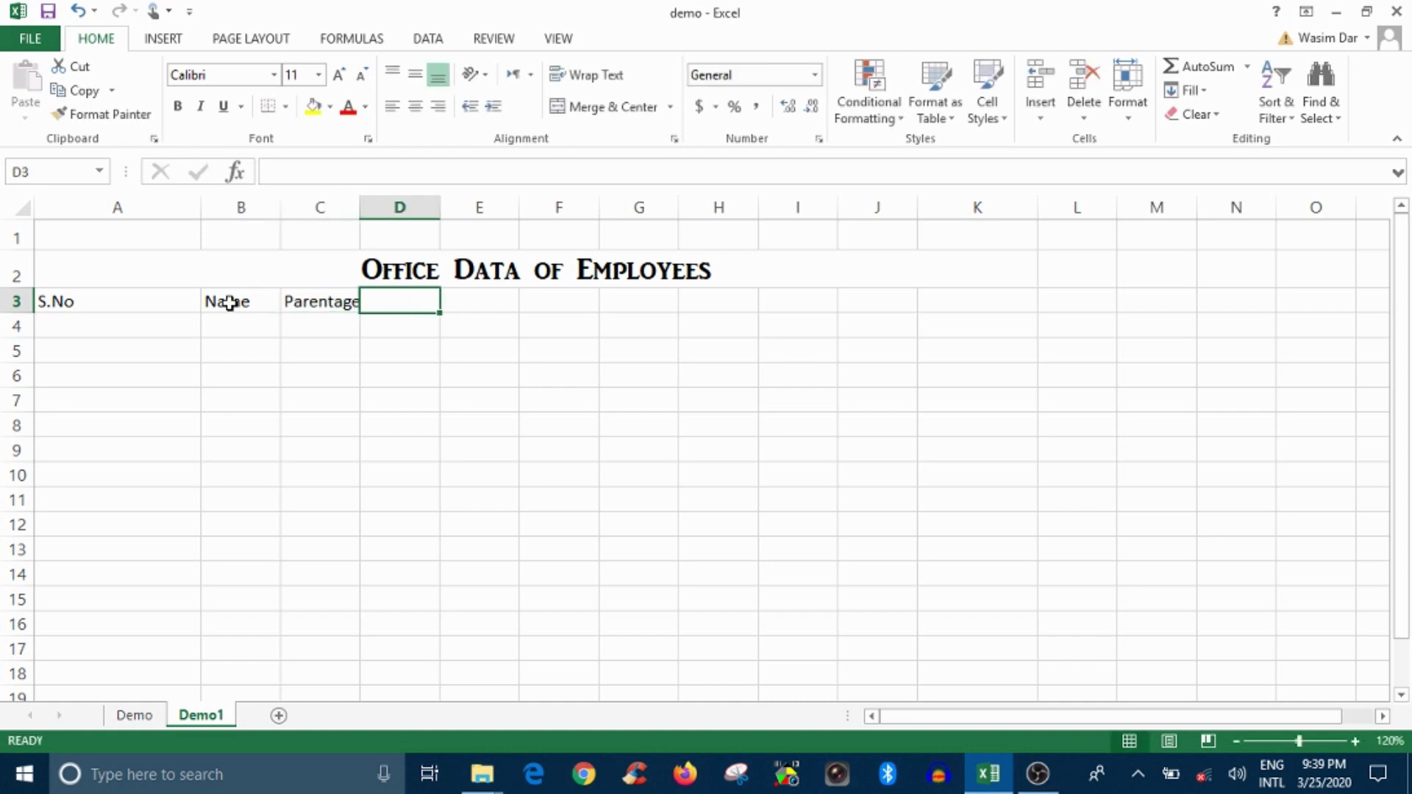
type("Address")
key("Tab")
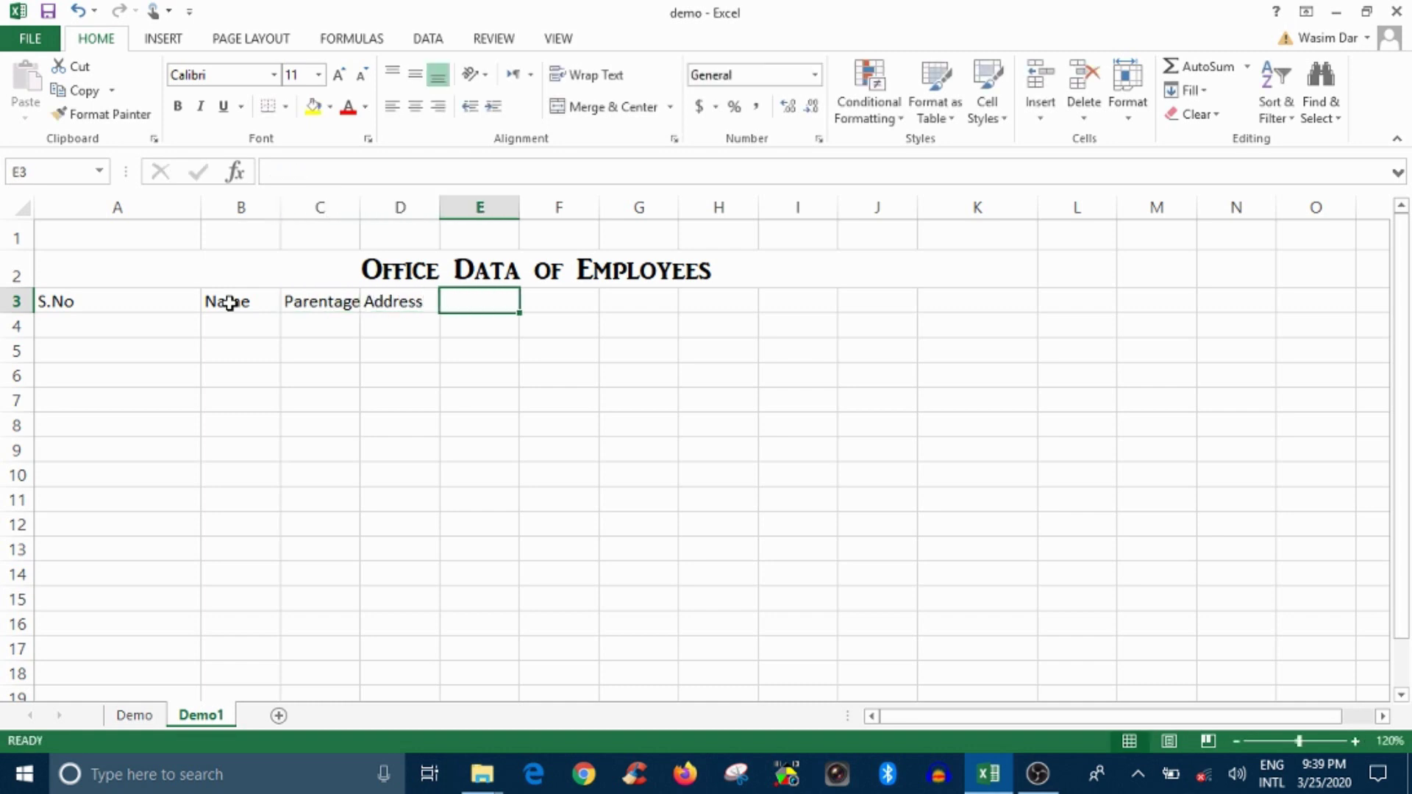
type("DOB")
key("Tab")
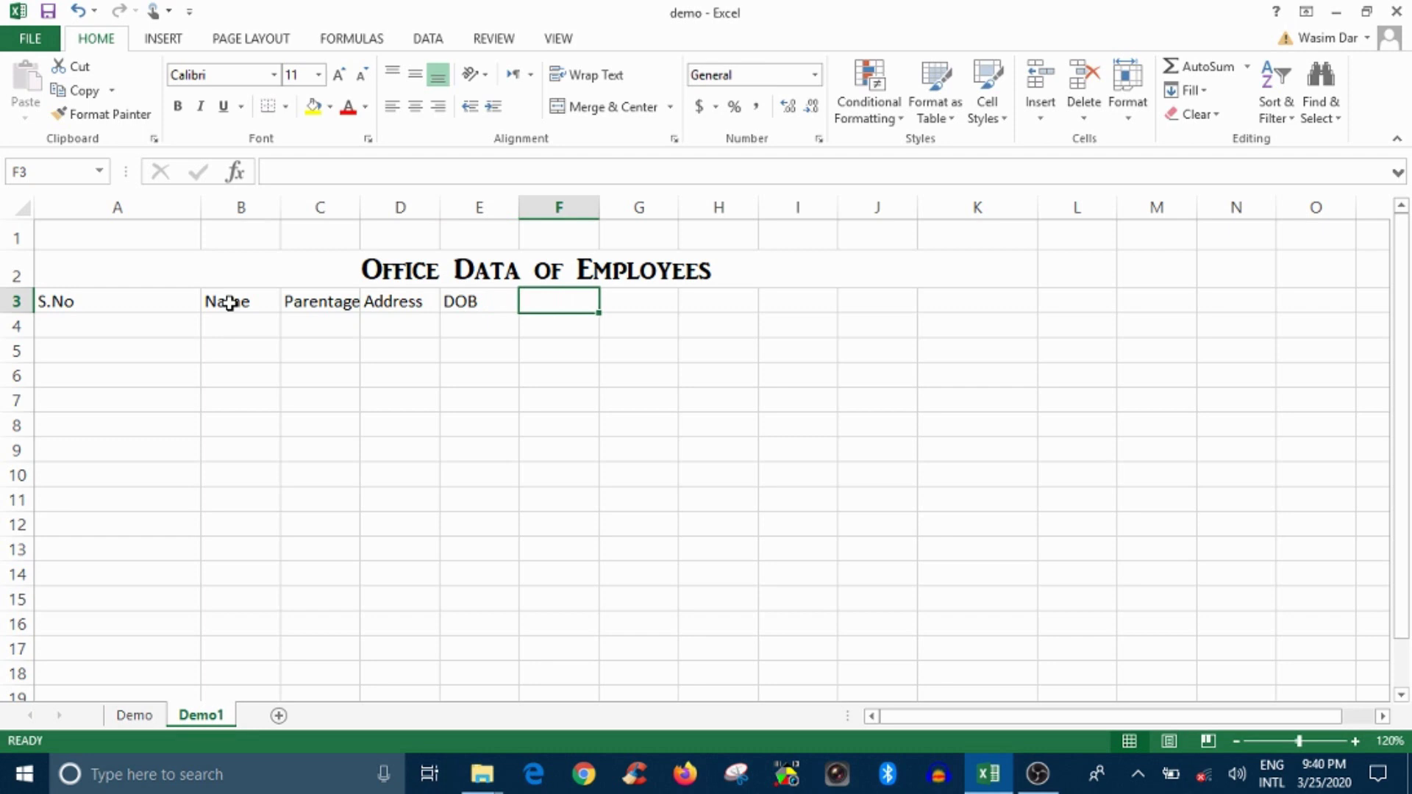
- Add the headers Qualification, Designation and Remarks in F3:H3
type("Qualif")
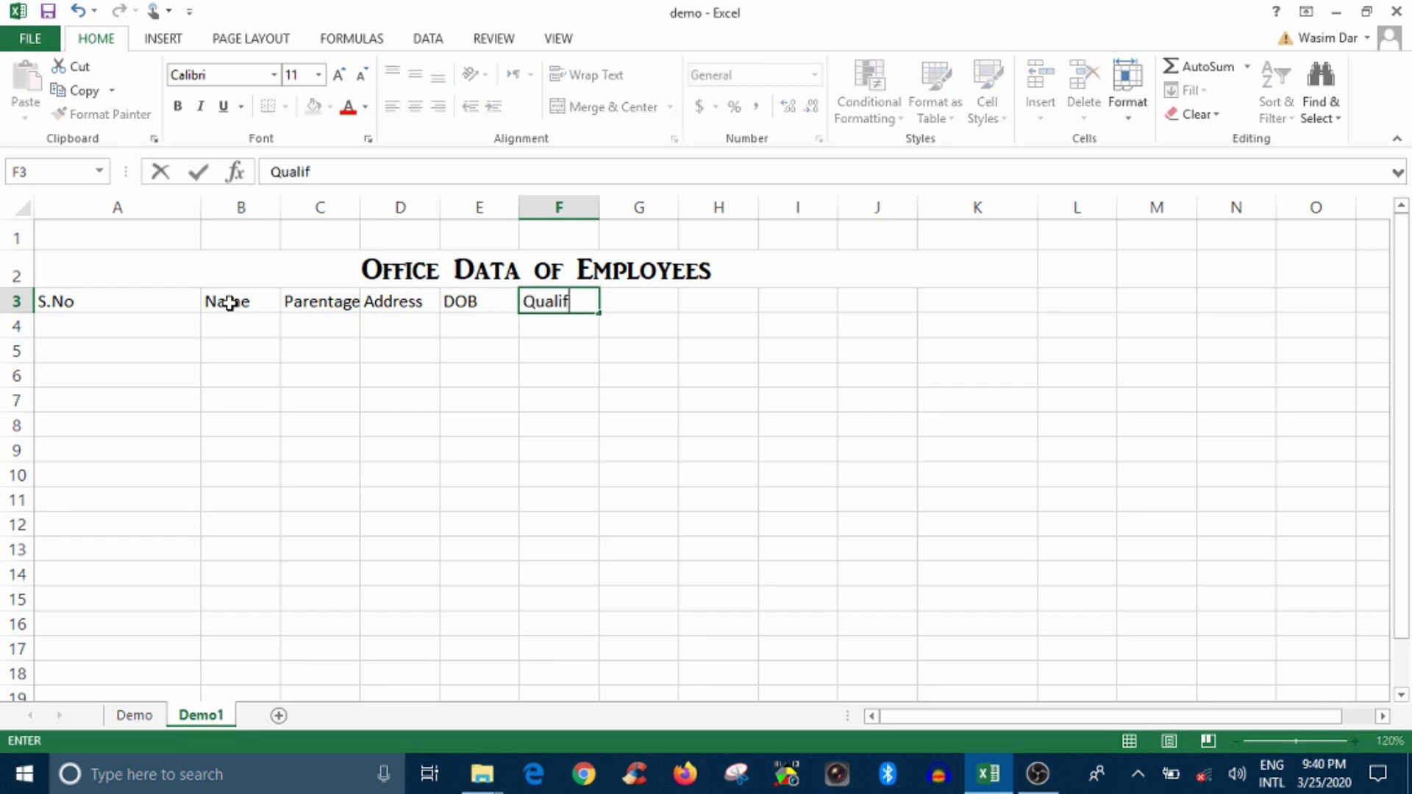
type("ucaion")
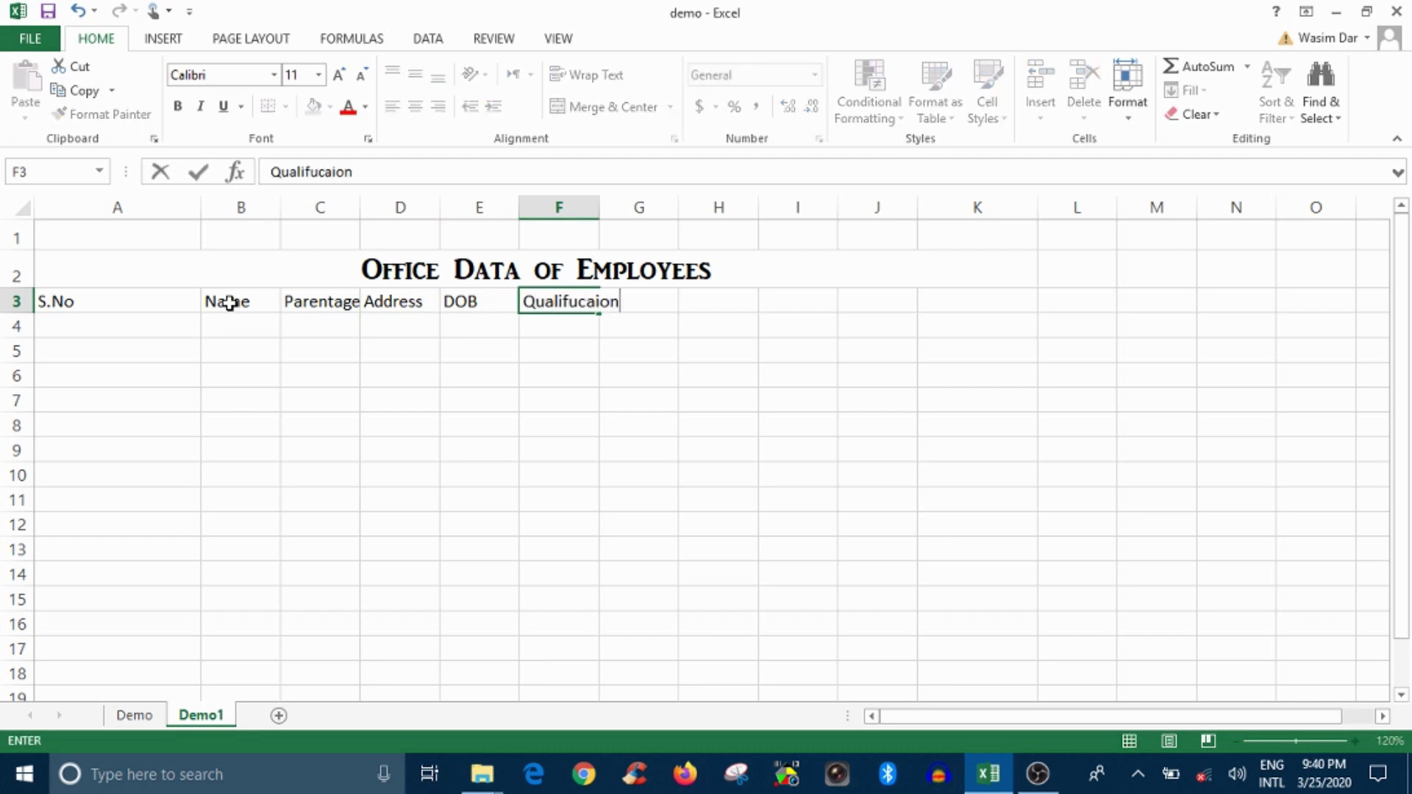
key("BackSpace")
key("BackSpace")
key("BackSpace")
type("cat")
key("Tab")
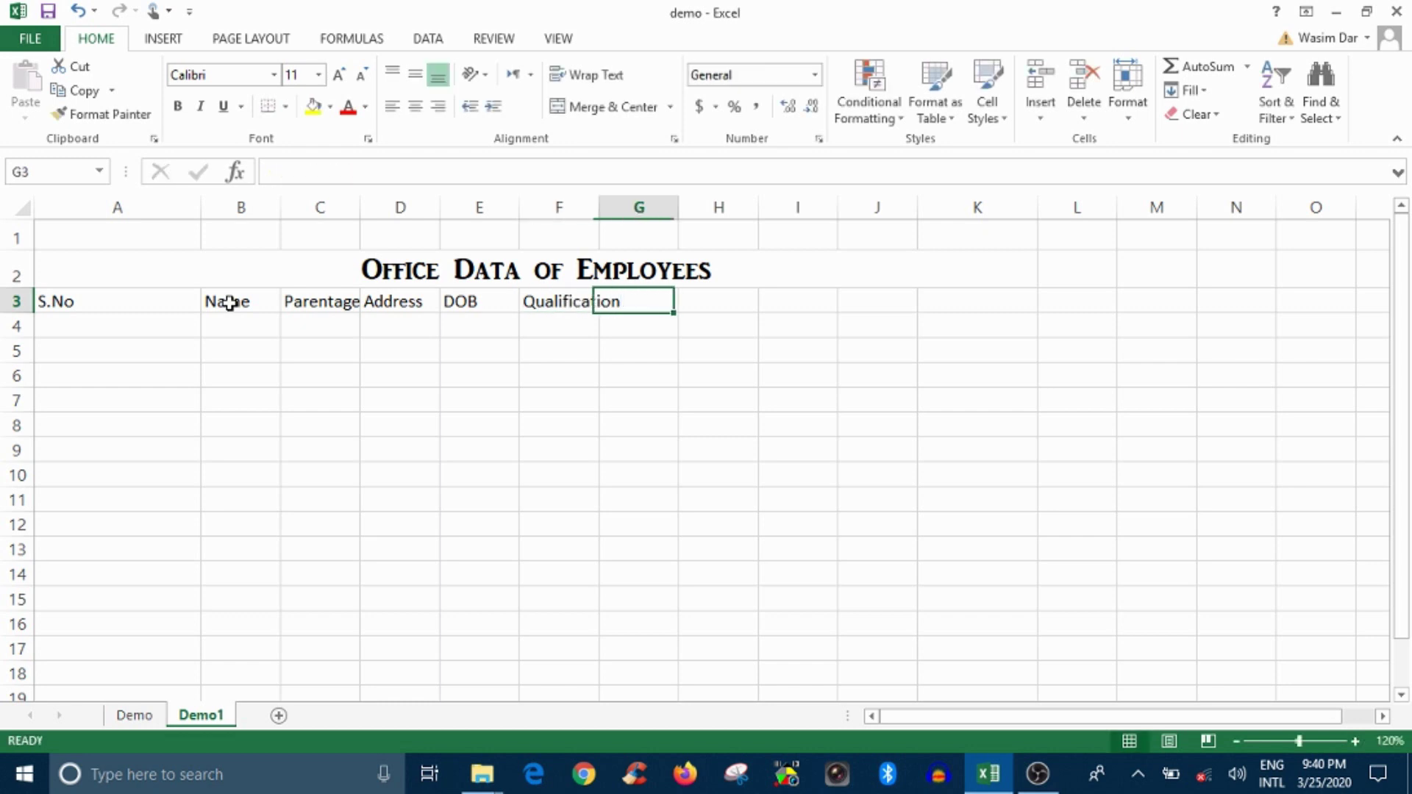
type("D")
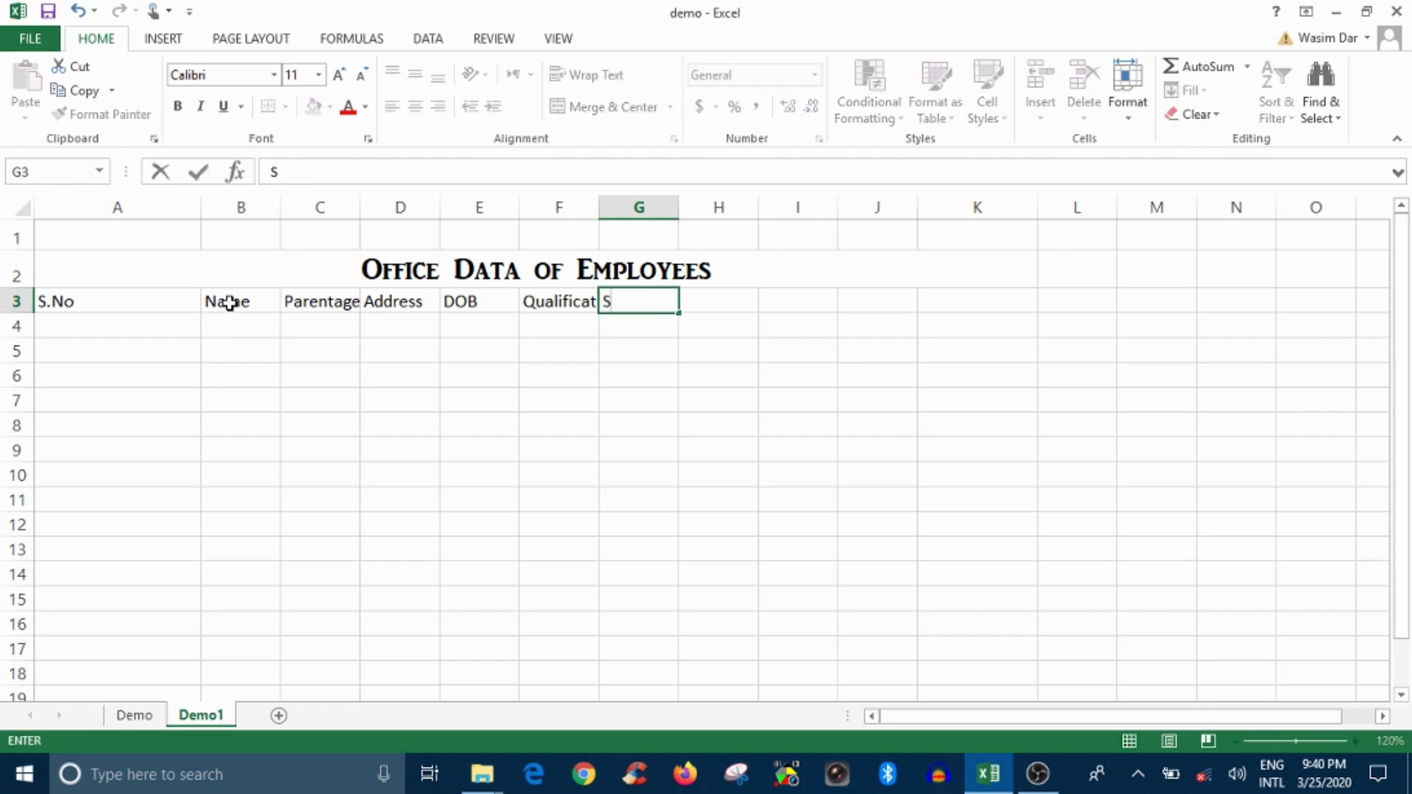
type("esignat")
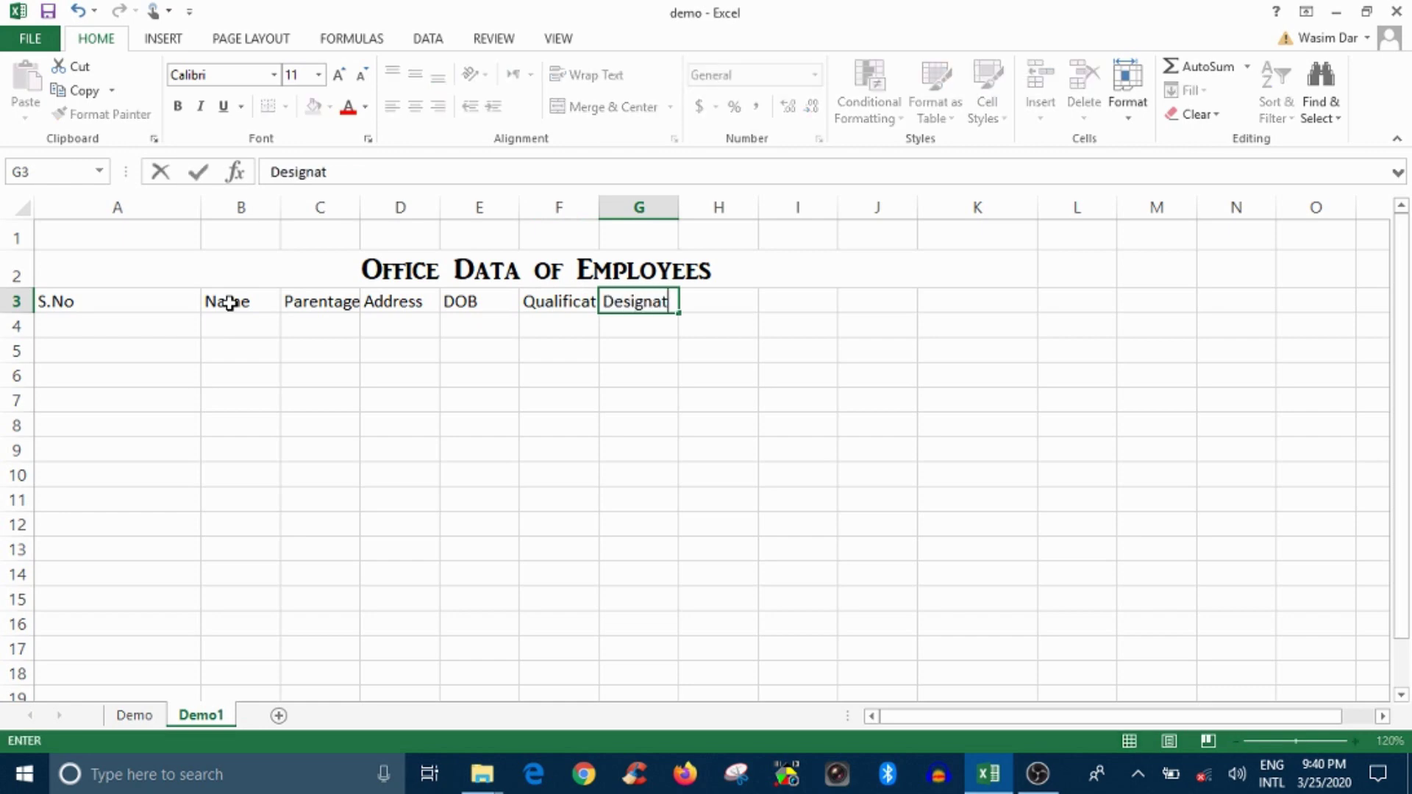
type("ion")
key("Tab")
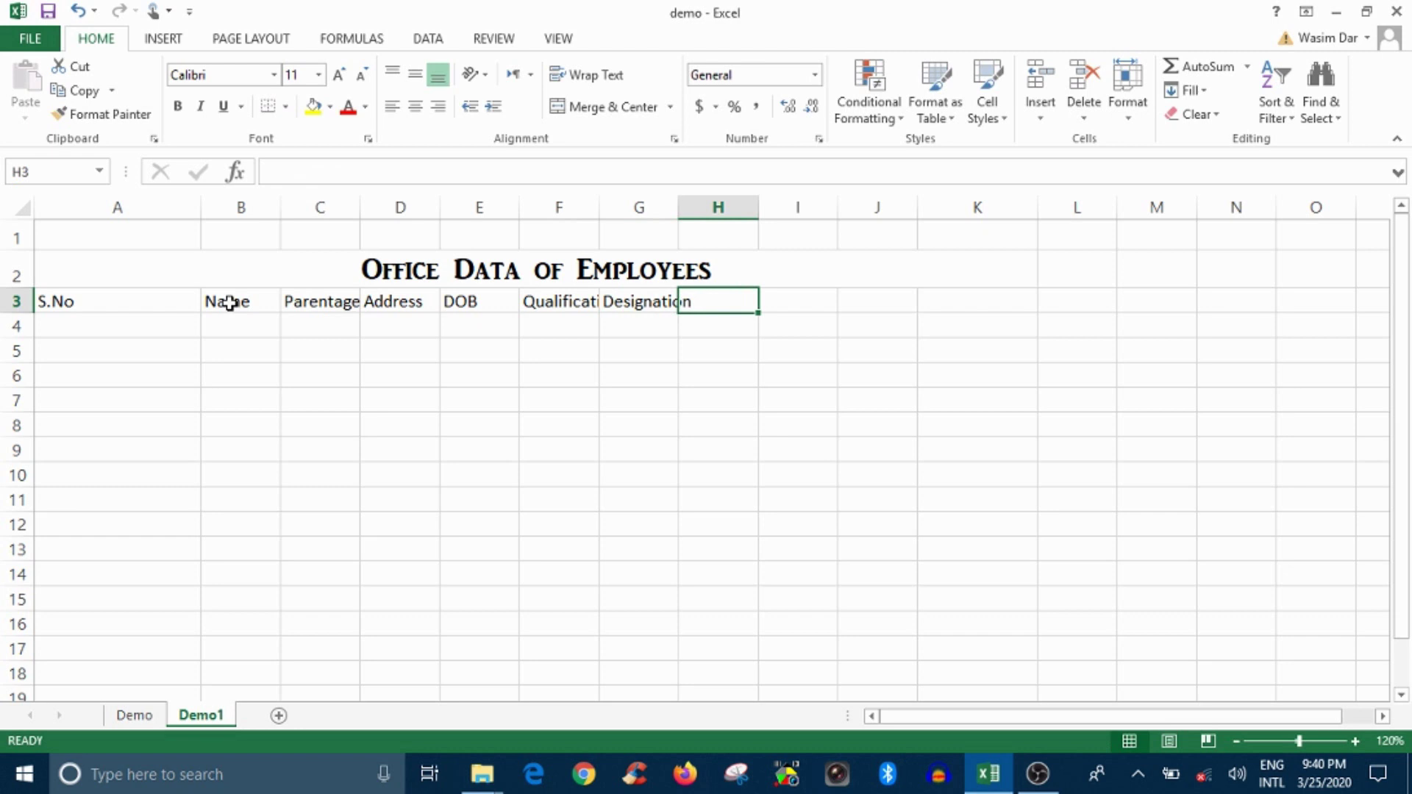
type("Remarks")
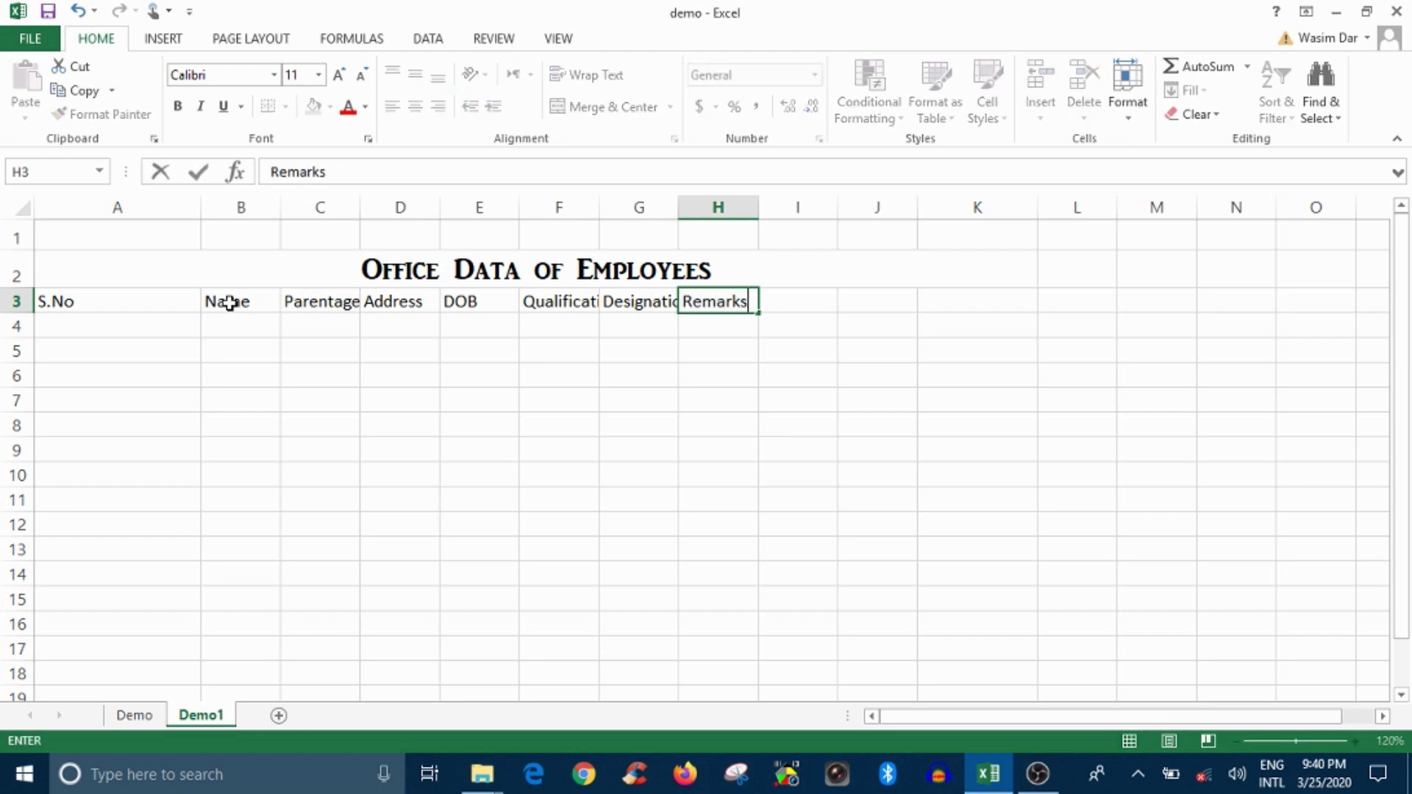
key("Tab")
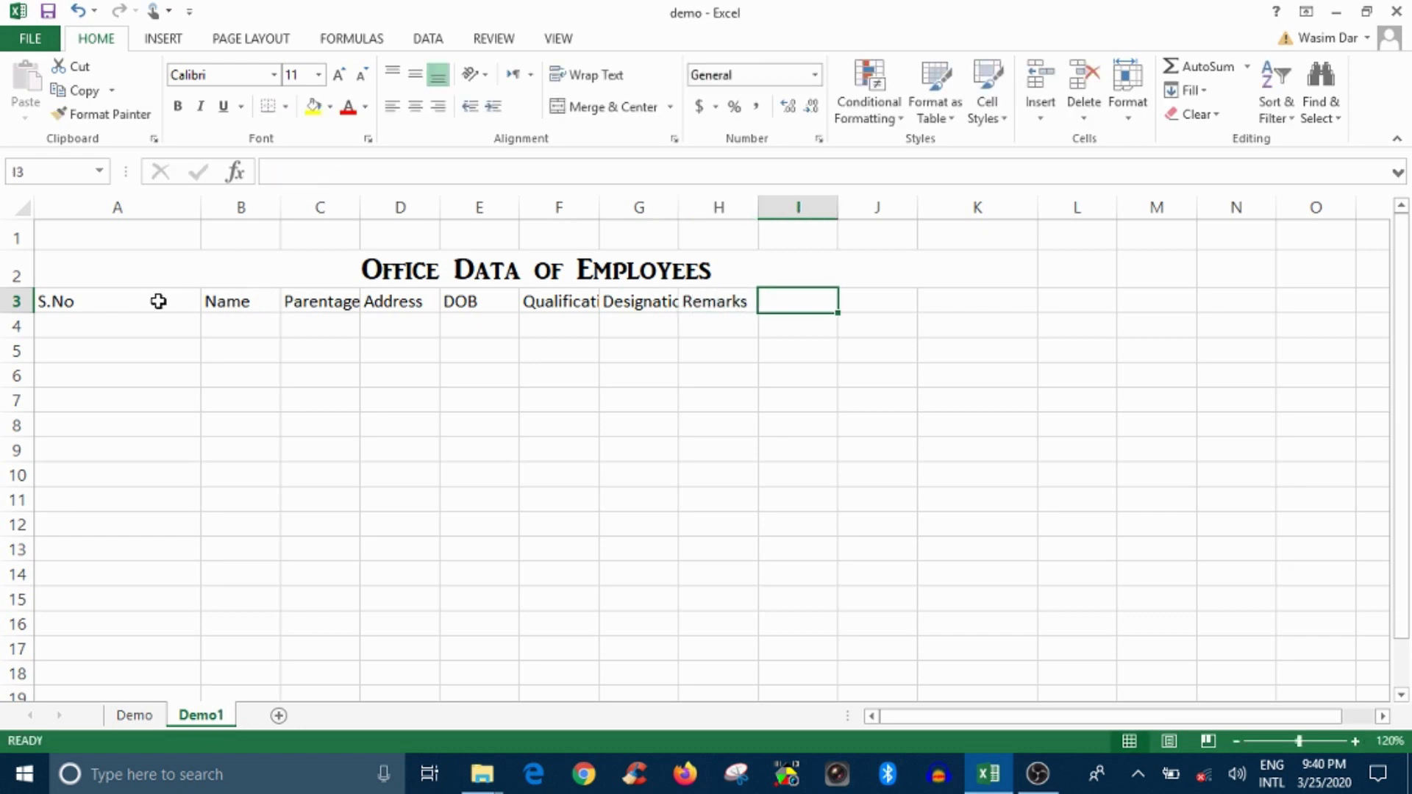
- Narrow column A to fit the S.No heading
left_click(158, 300)
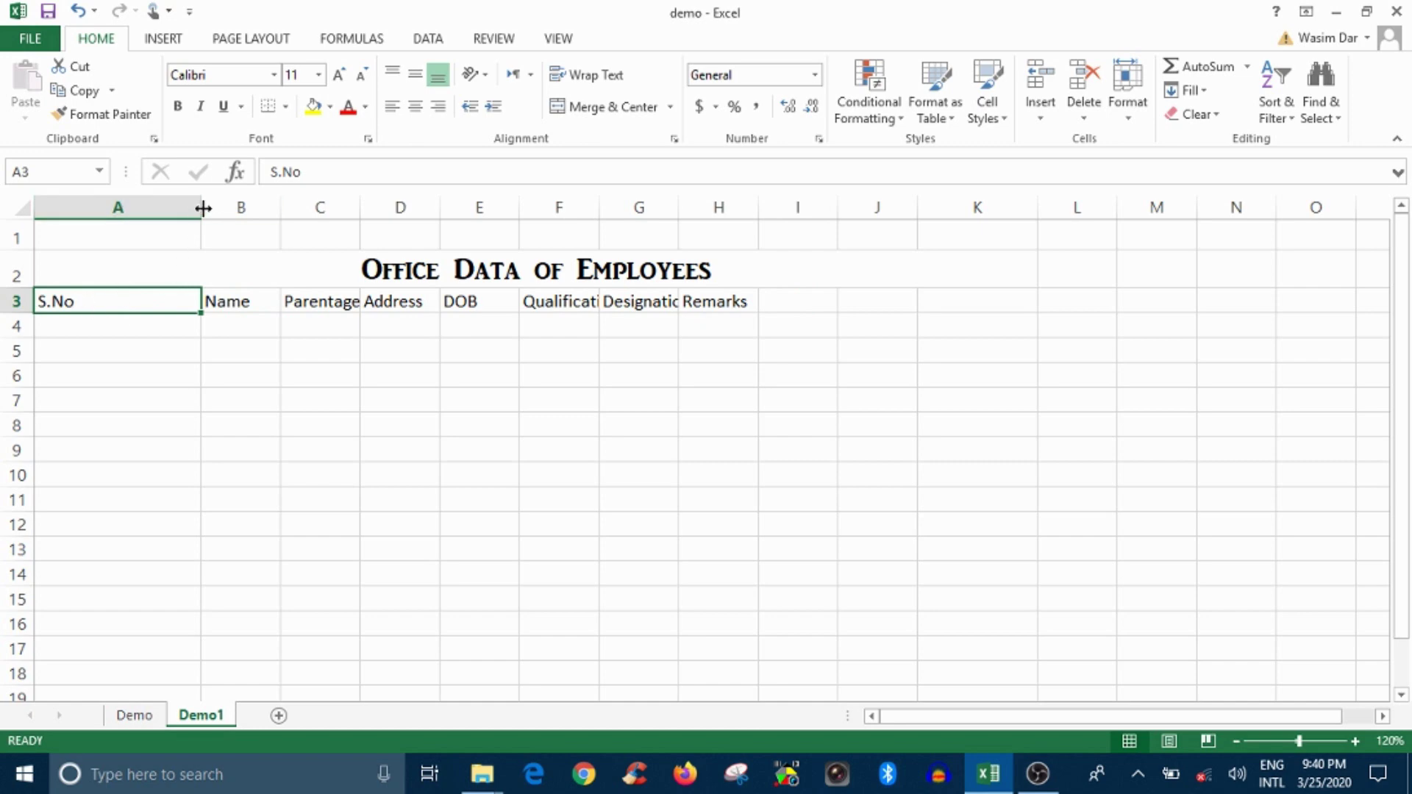
left_click_drag(201, 207, 97, 232)
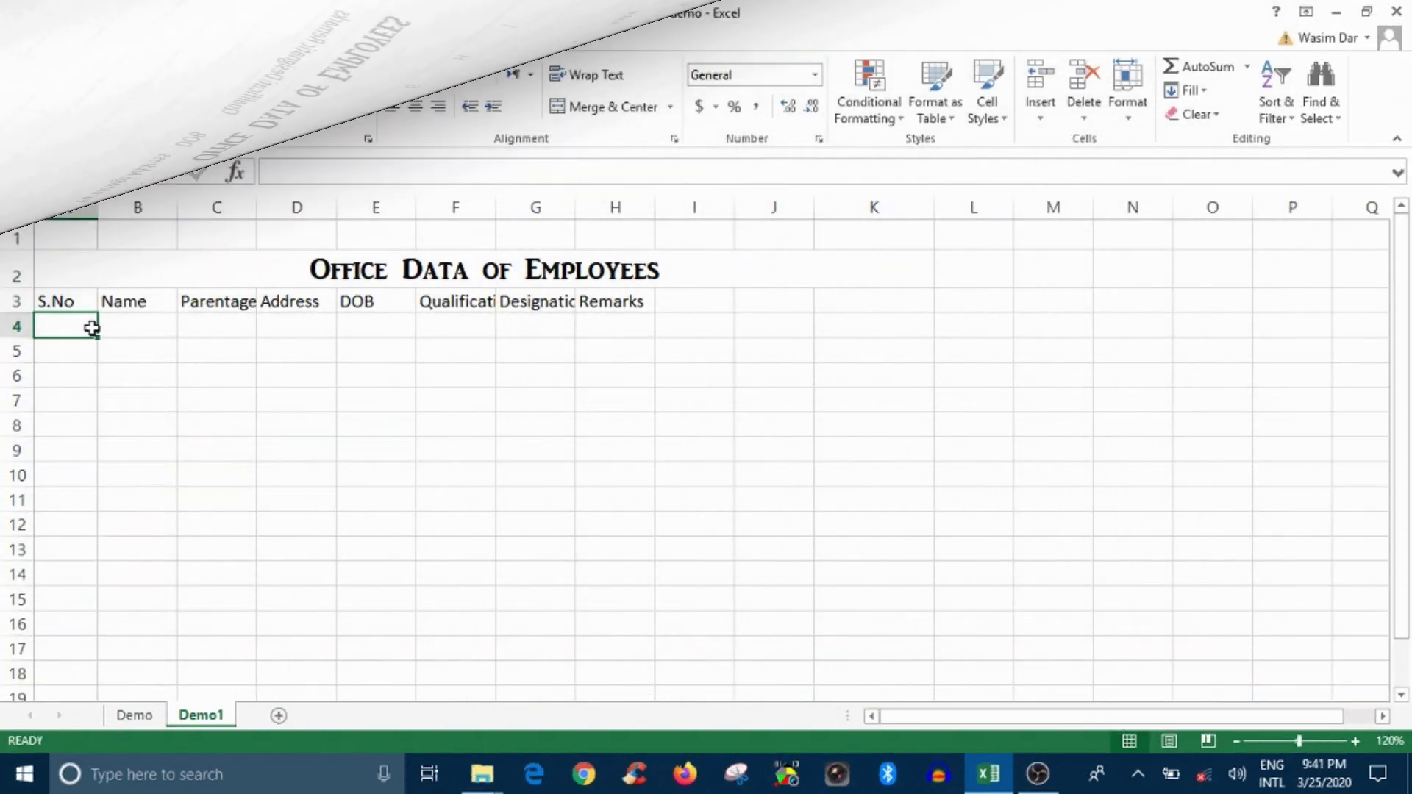
key("Down")
- Enter serial numbers 2, 3 and 4 down column A
type("2")
key("Return")
type("3")
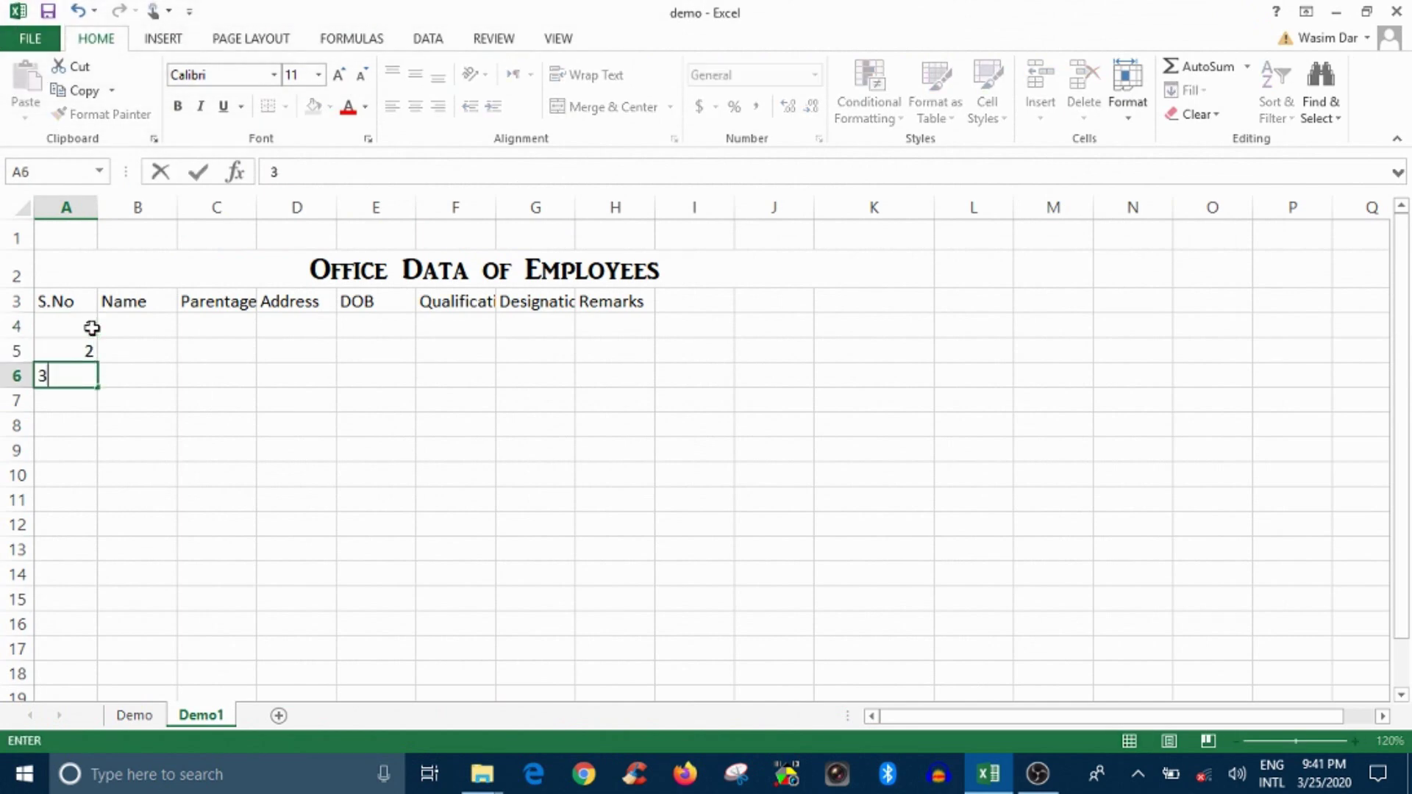
key("Return")
type("4")
key("Return")
- Finish serial 5, then enter name ABC, parentage X and address Srinagar in row 4
type("5")
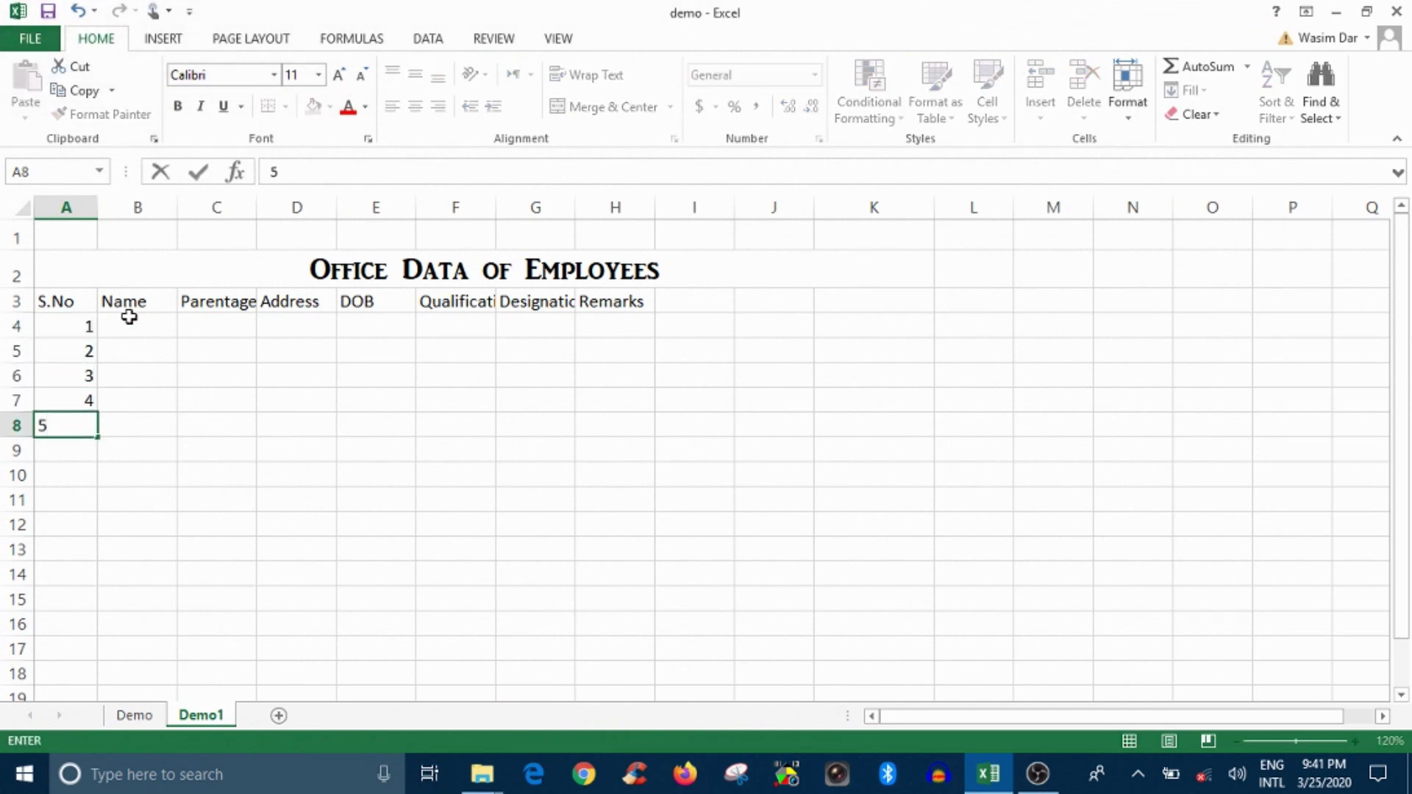
left_click(136, 321)
type("ABC")
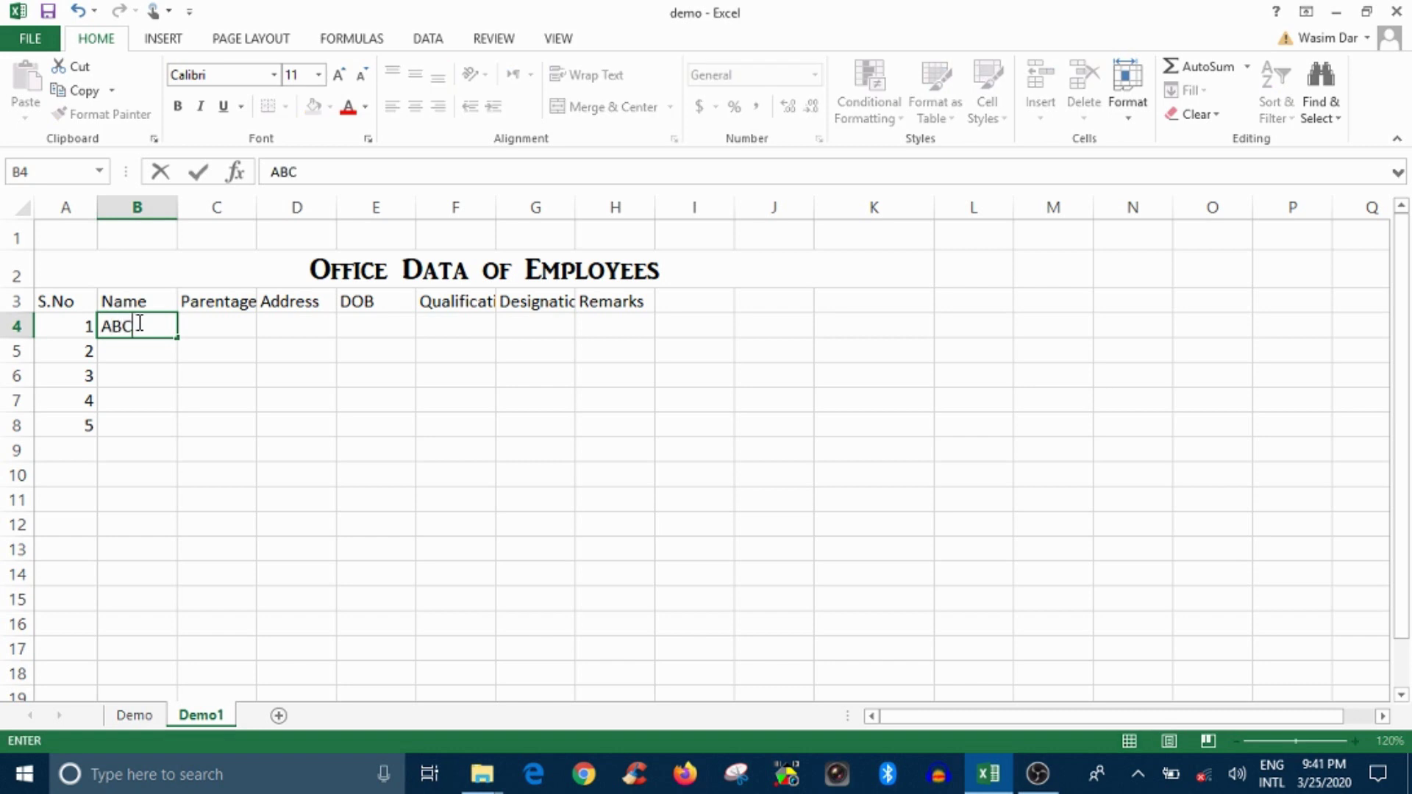
key("Tab")
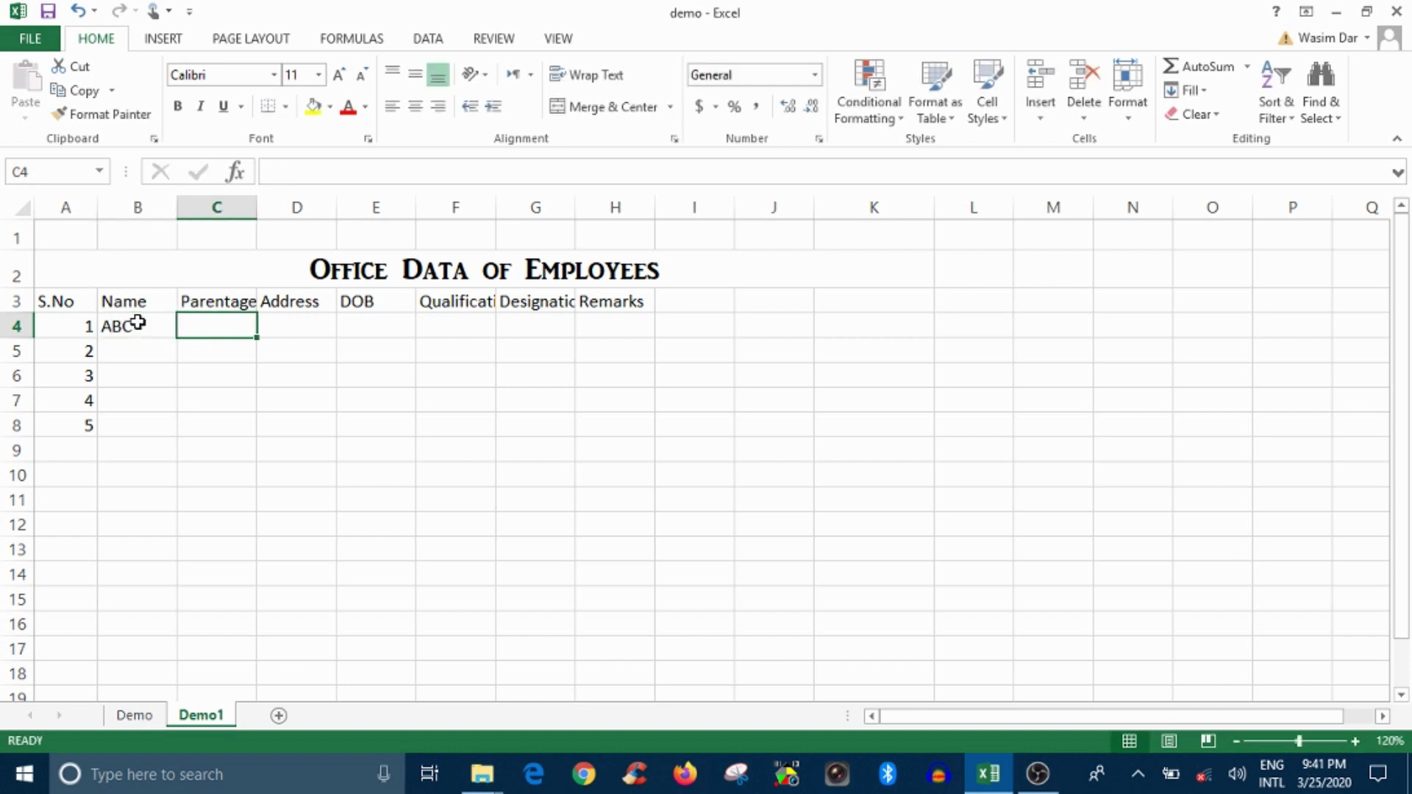
type("XYZ")
key("Tab")
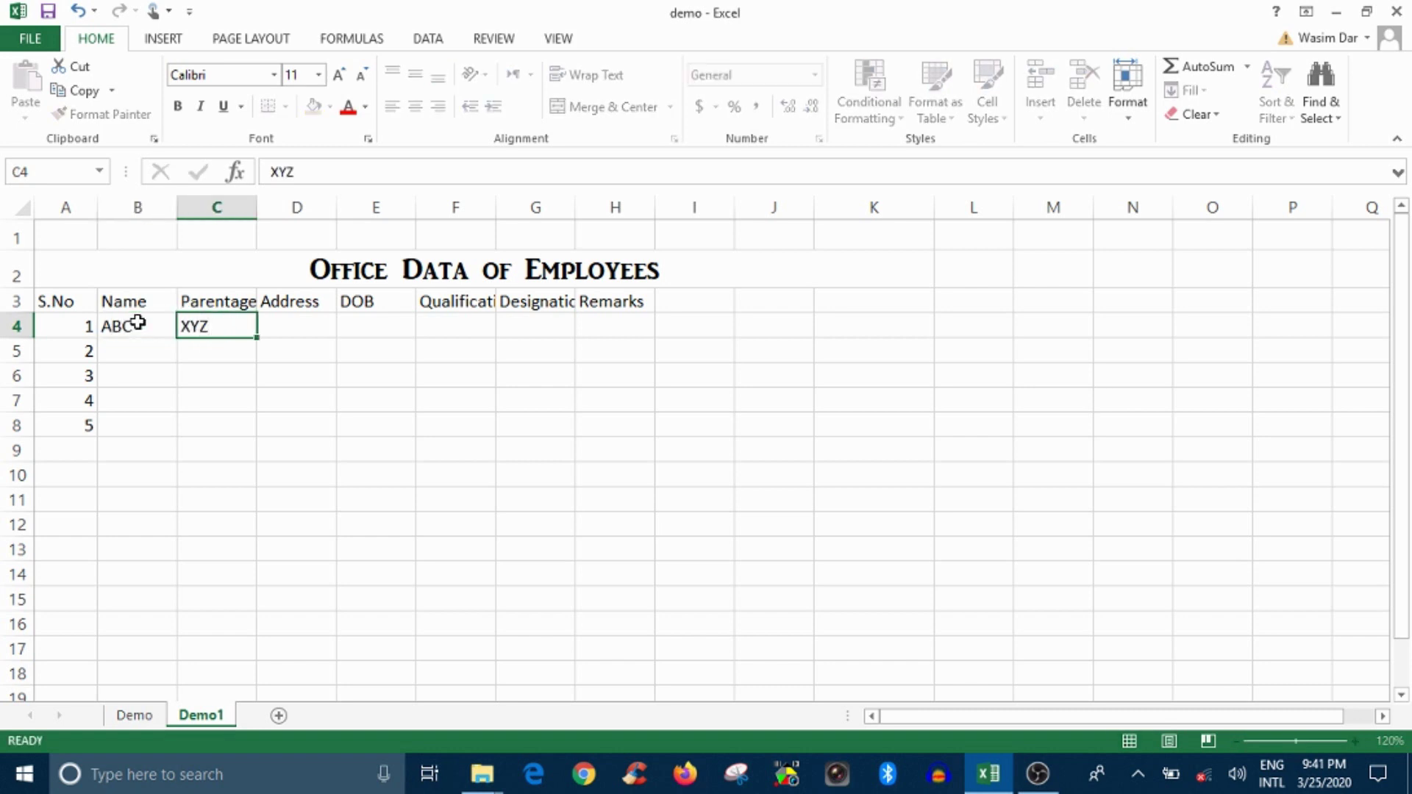
type("S")
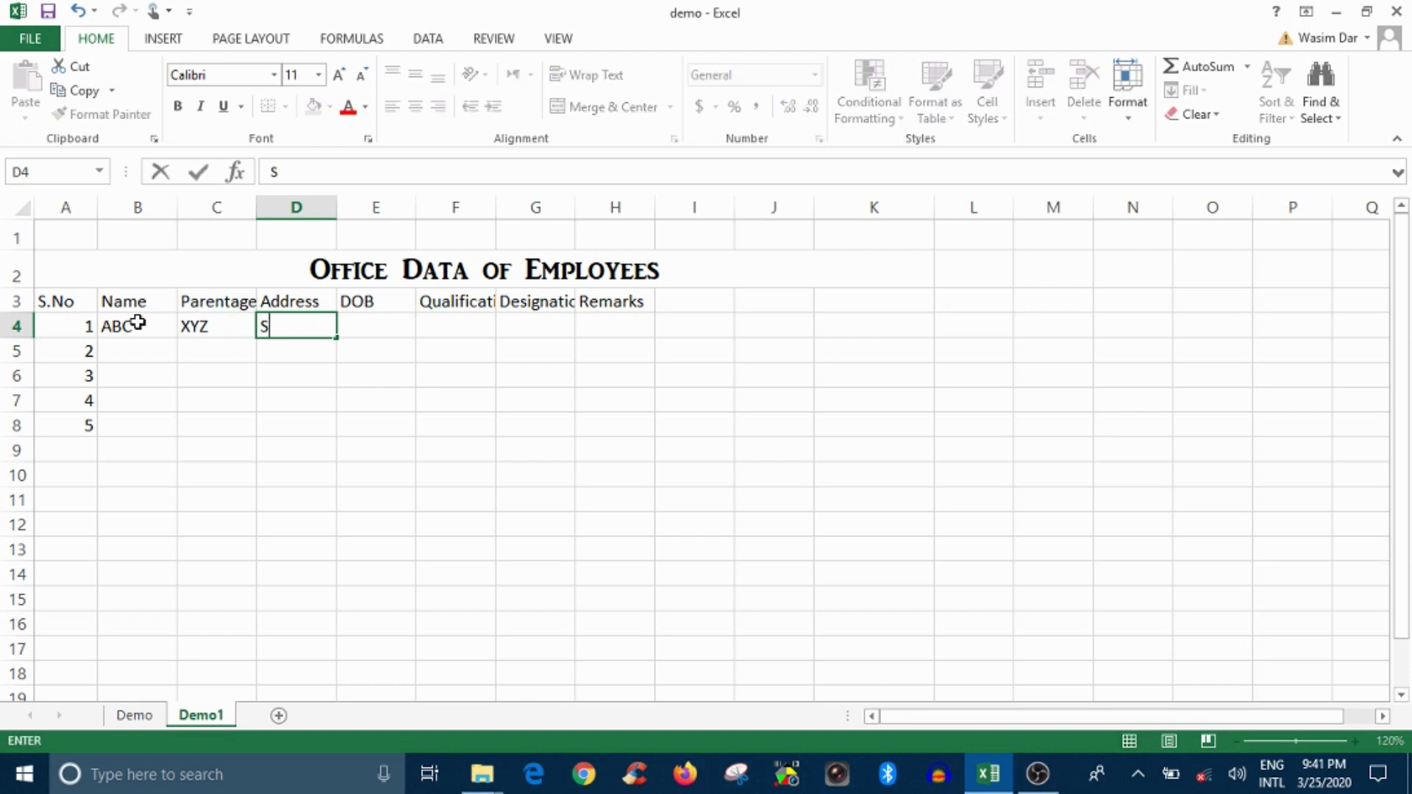
type("rinagar")
key("Tab")
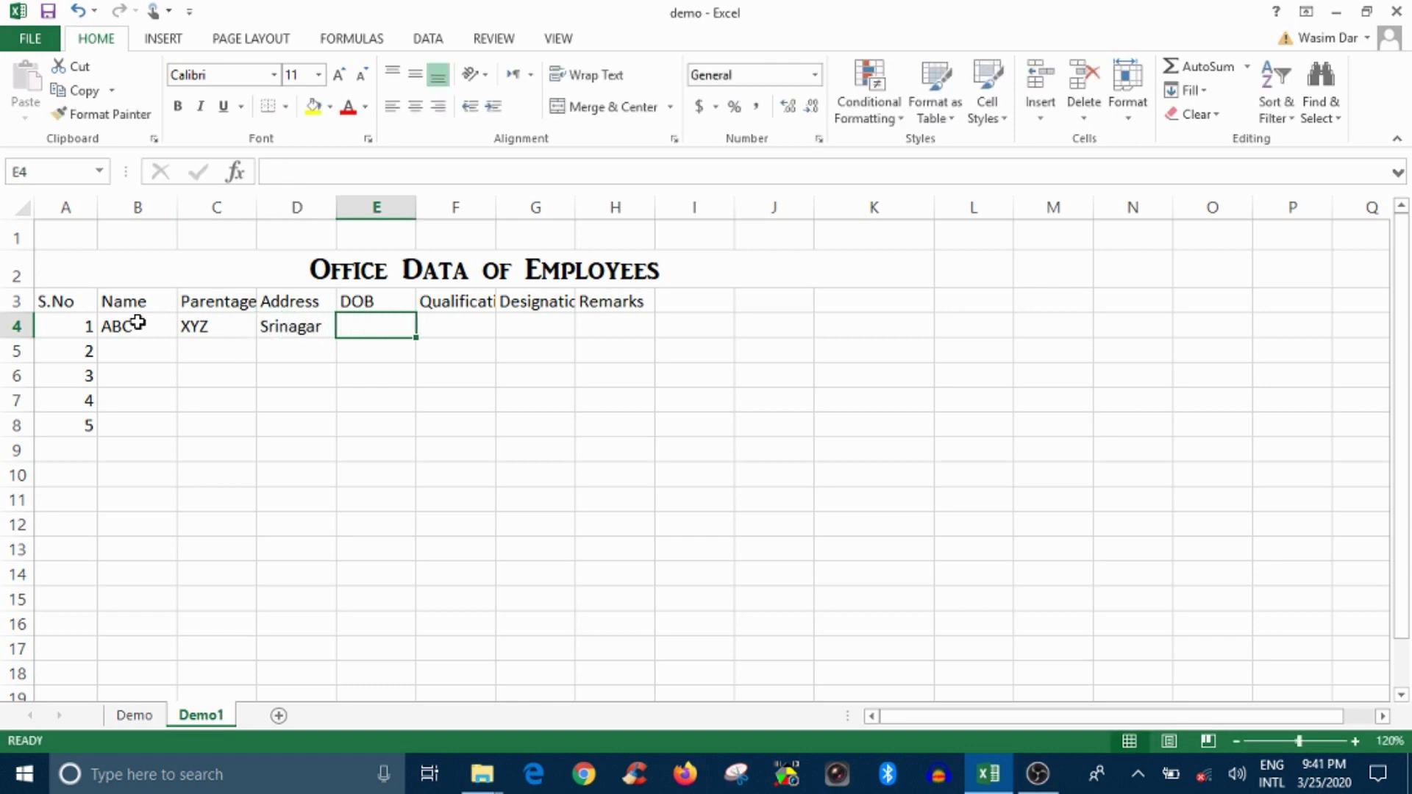
type("12/1219")
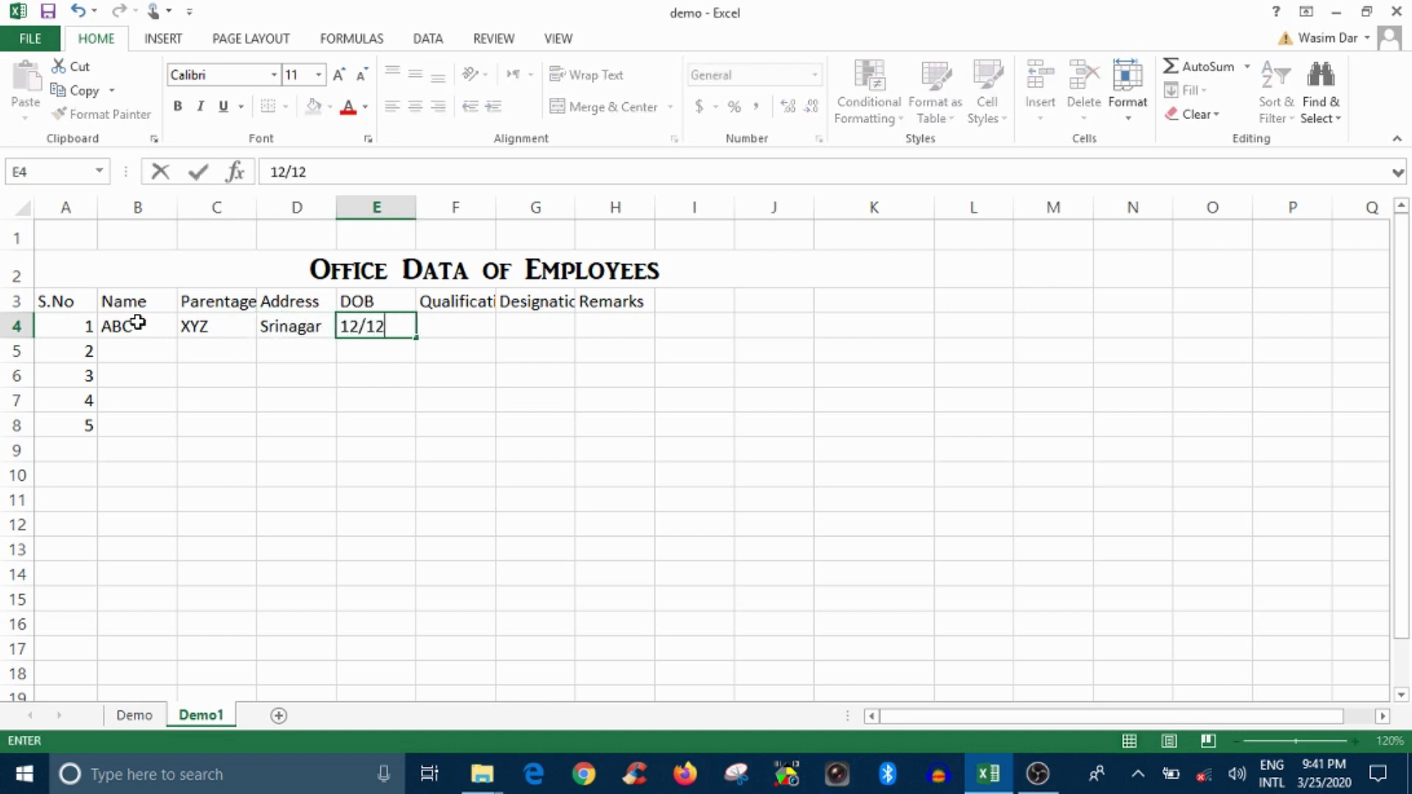
type("88")
key("BackSpace")
key("BackSpace")
key("BackSpace")
key("BackSpace")
type("8")
key("Tab")
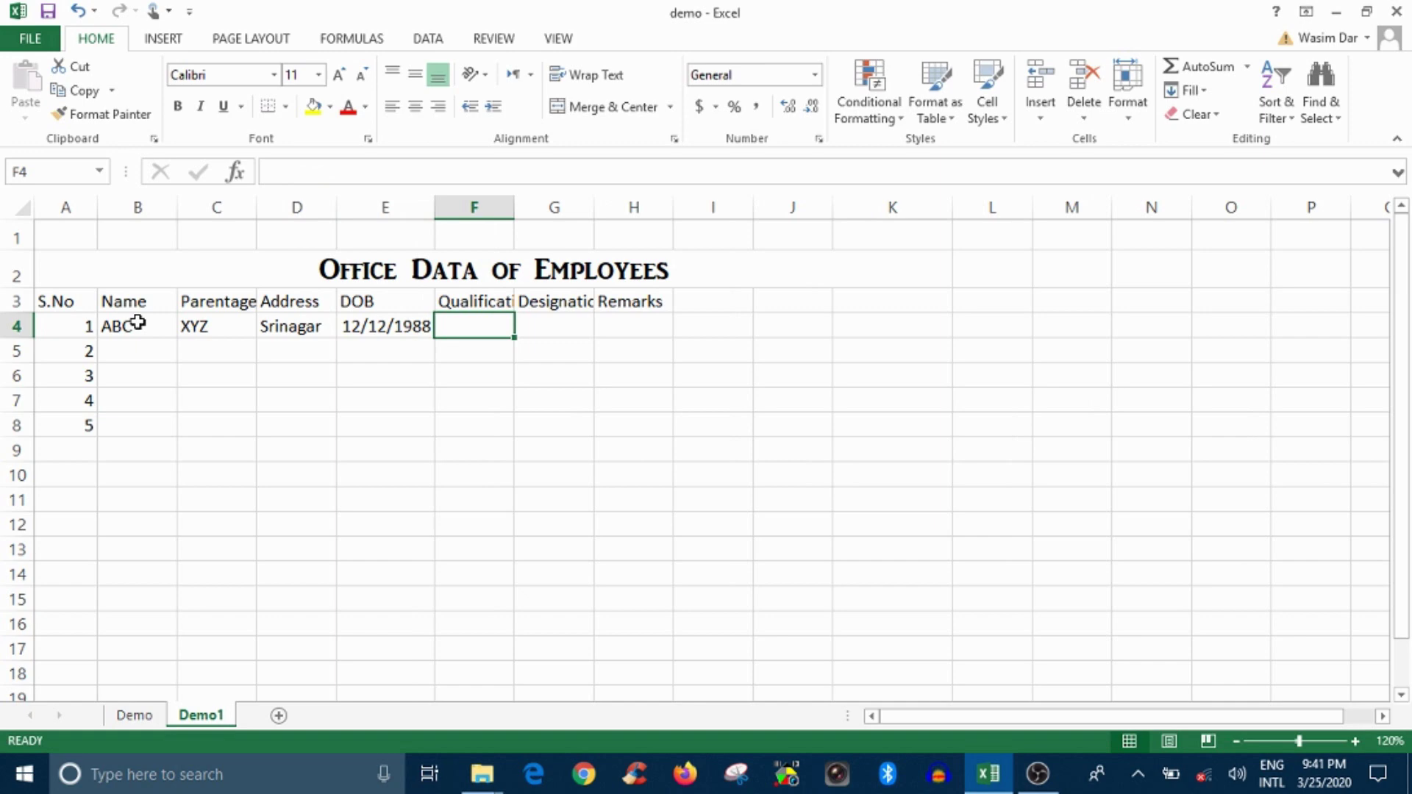
type("Gra")
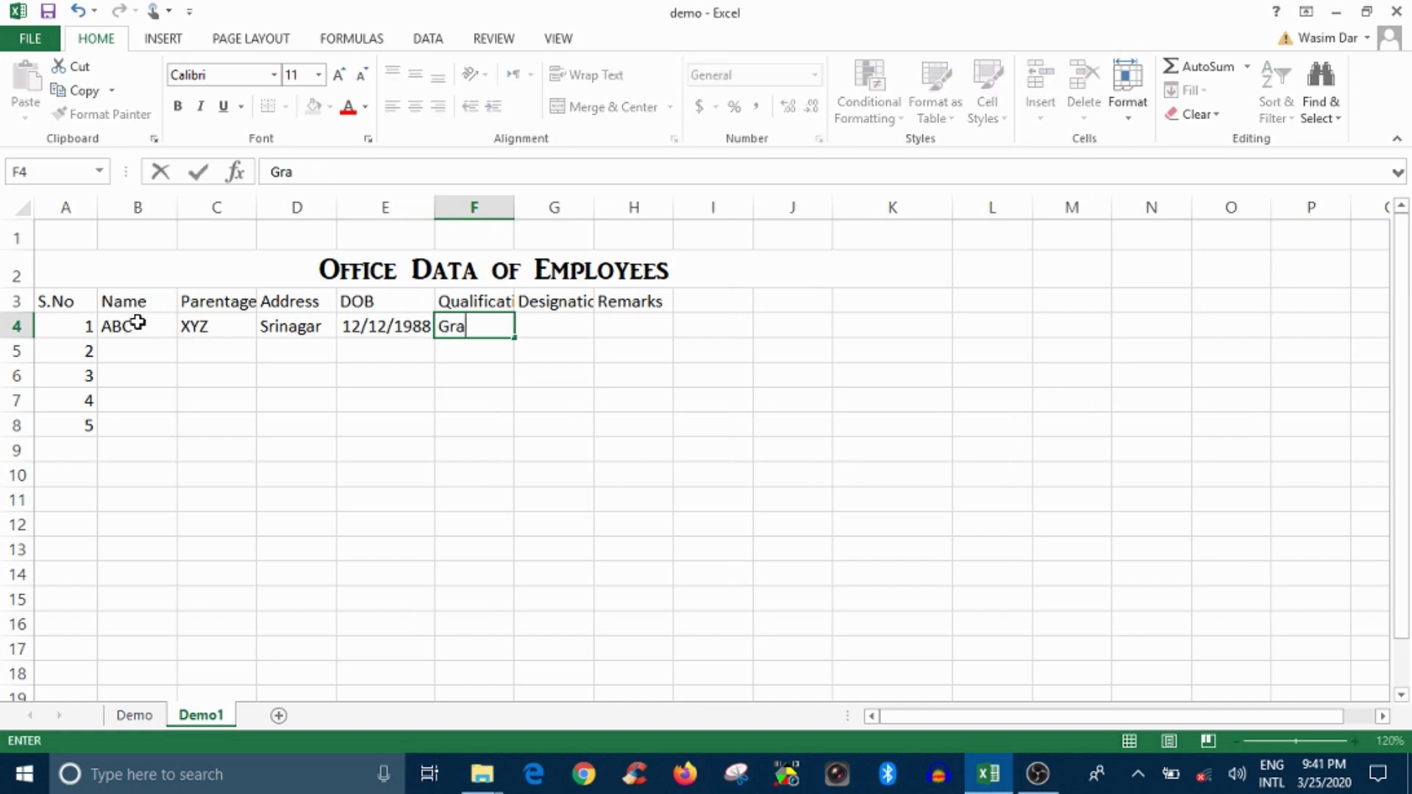
type("duation")
key("Tab")
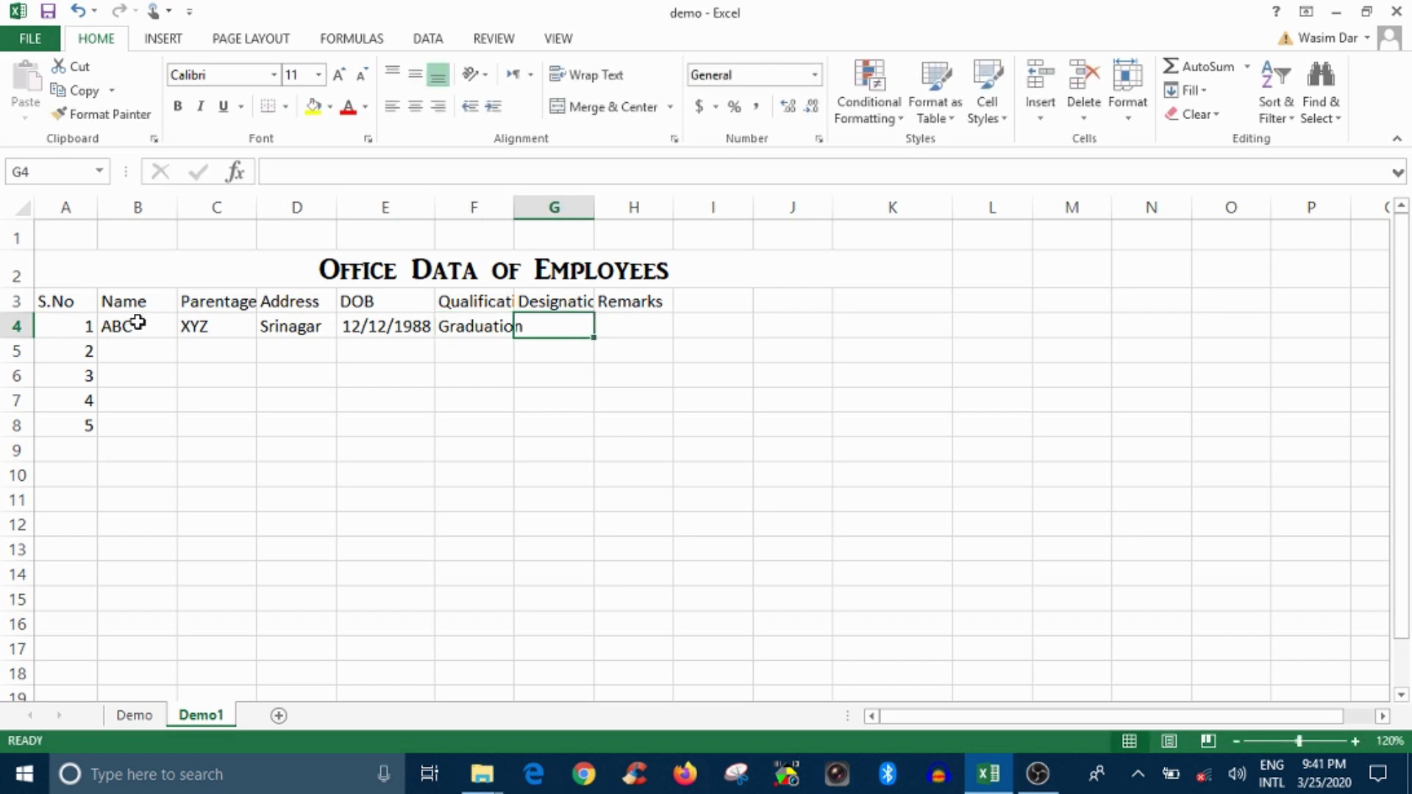
type("M")
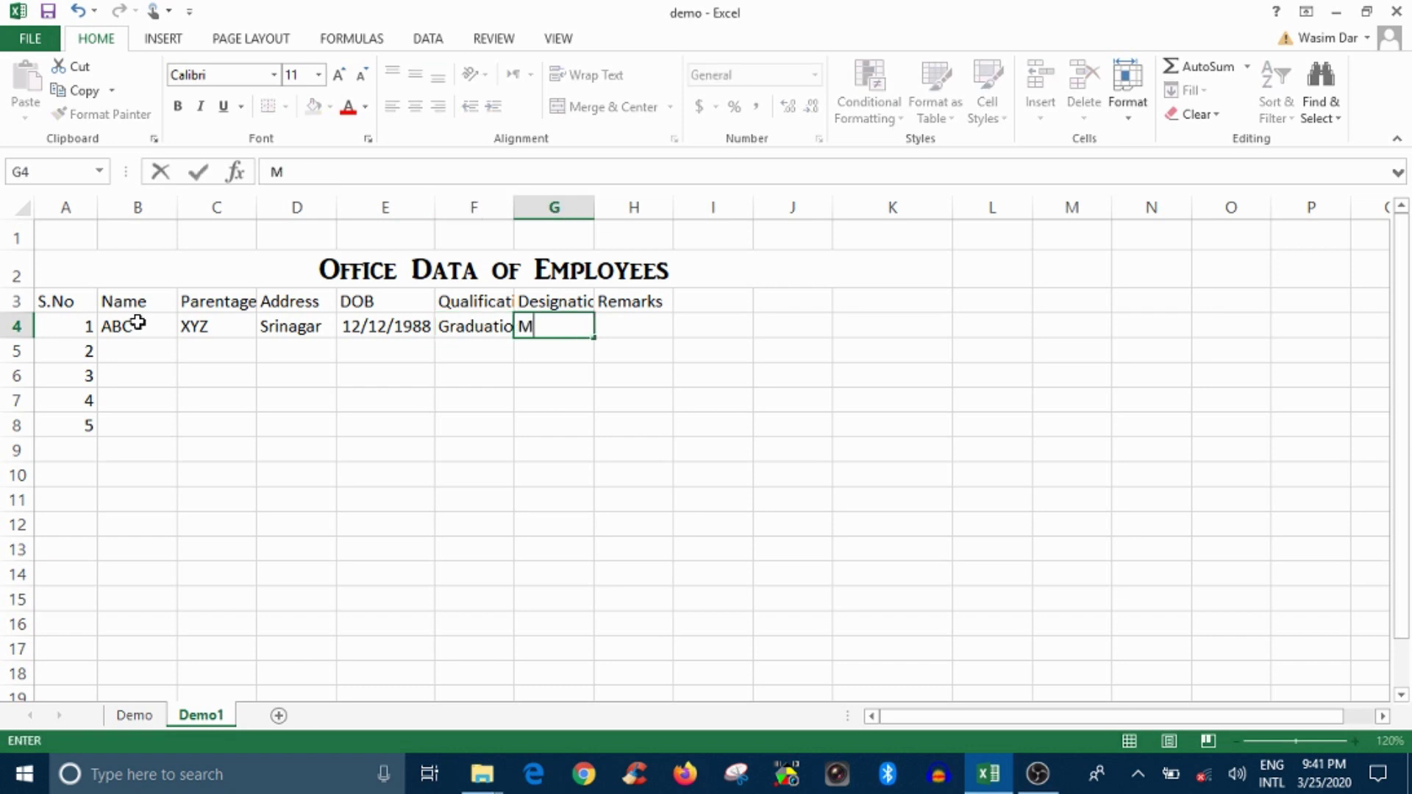
type("anager")
key("Tab")
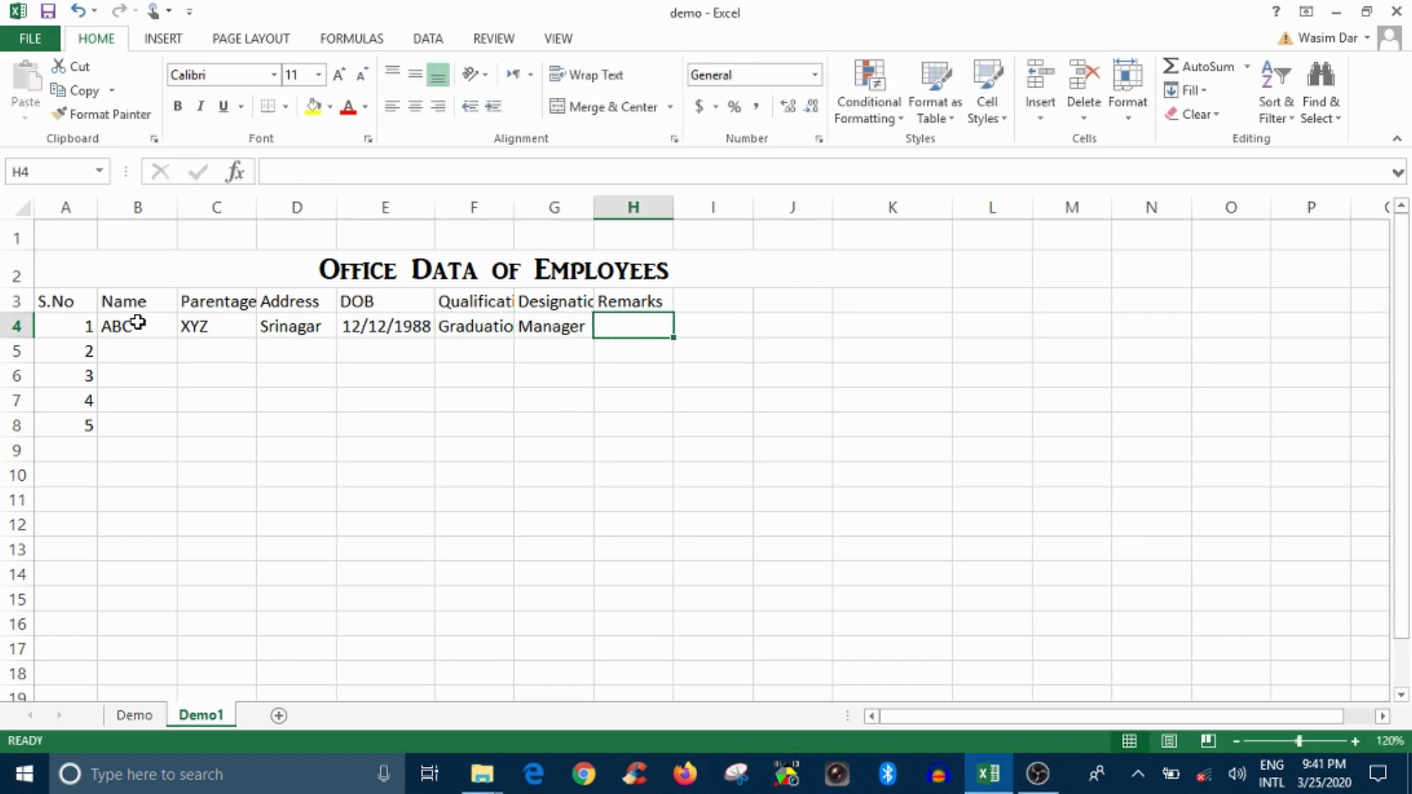
type("NA")
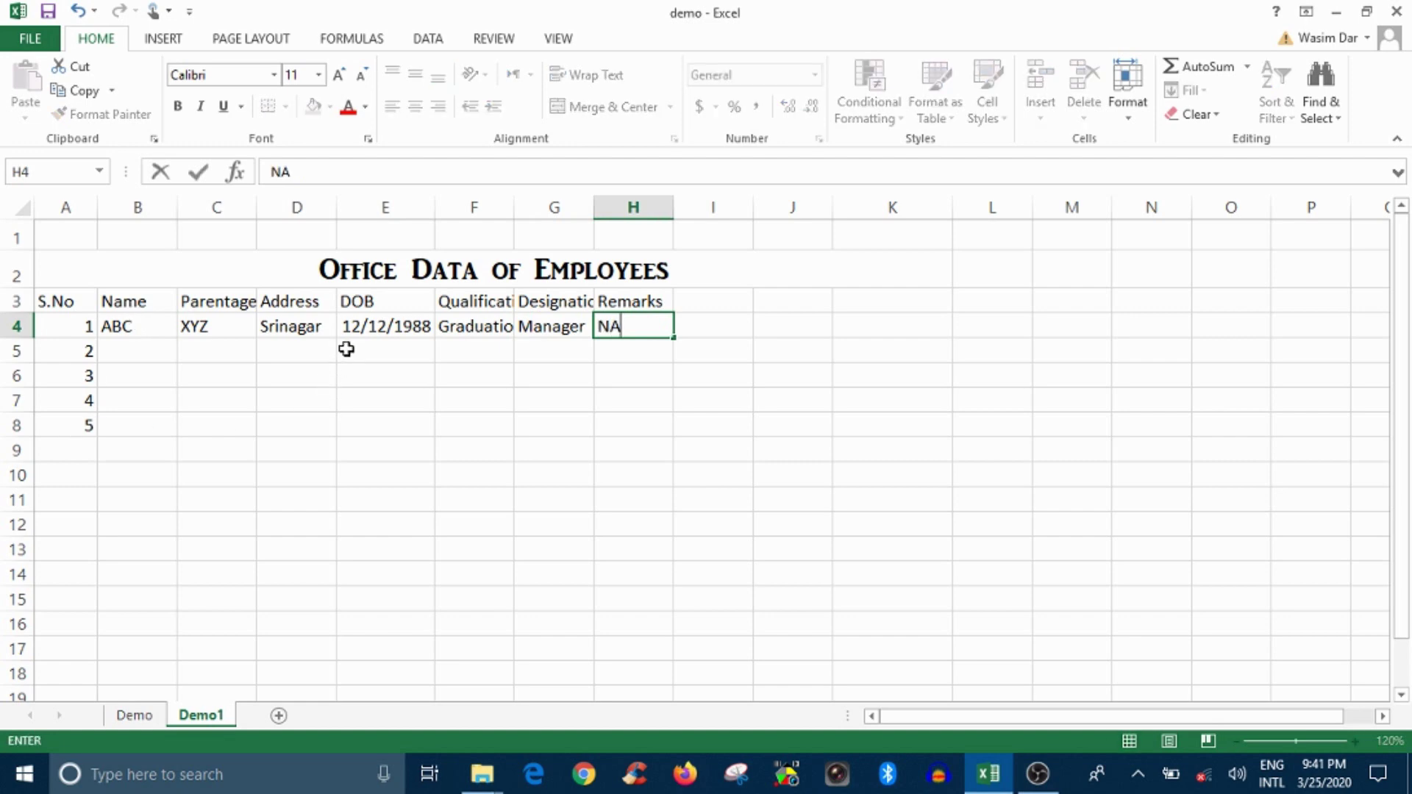
left_click(346, 349)
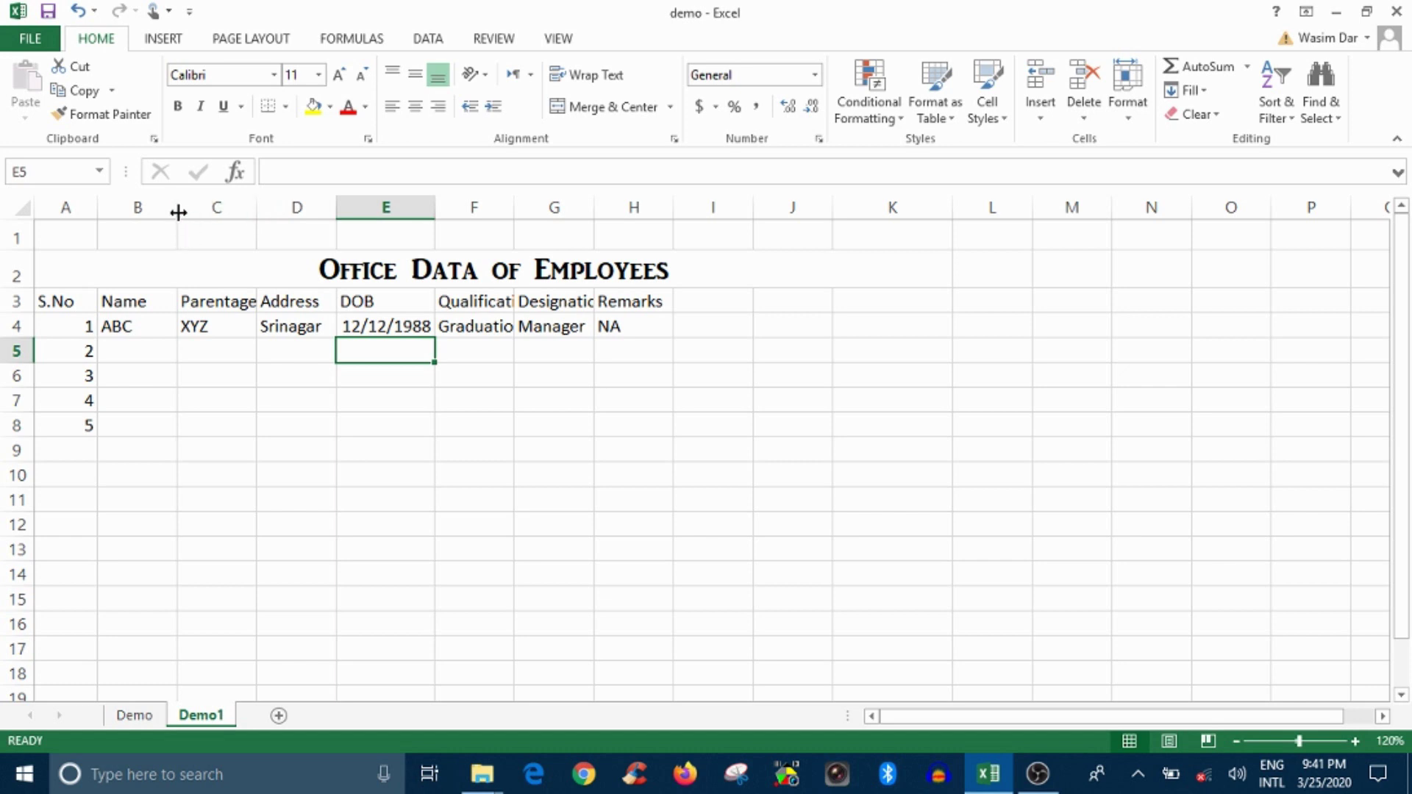
left_click_drag(178, 212, 461, 212)
- Widen the Address, DOB and Designation columns so the row 3 headers fit
left_click_drag(559, 209, 734, 213)
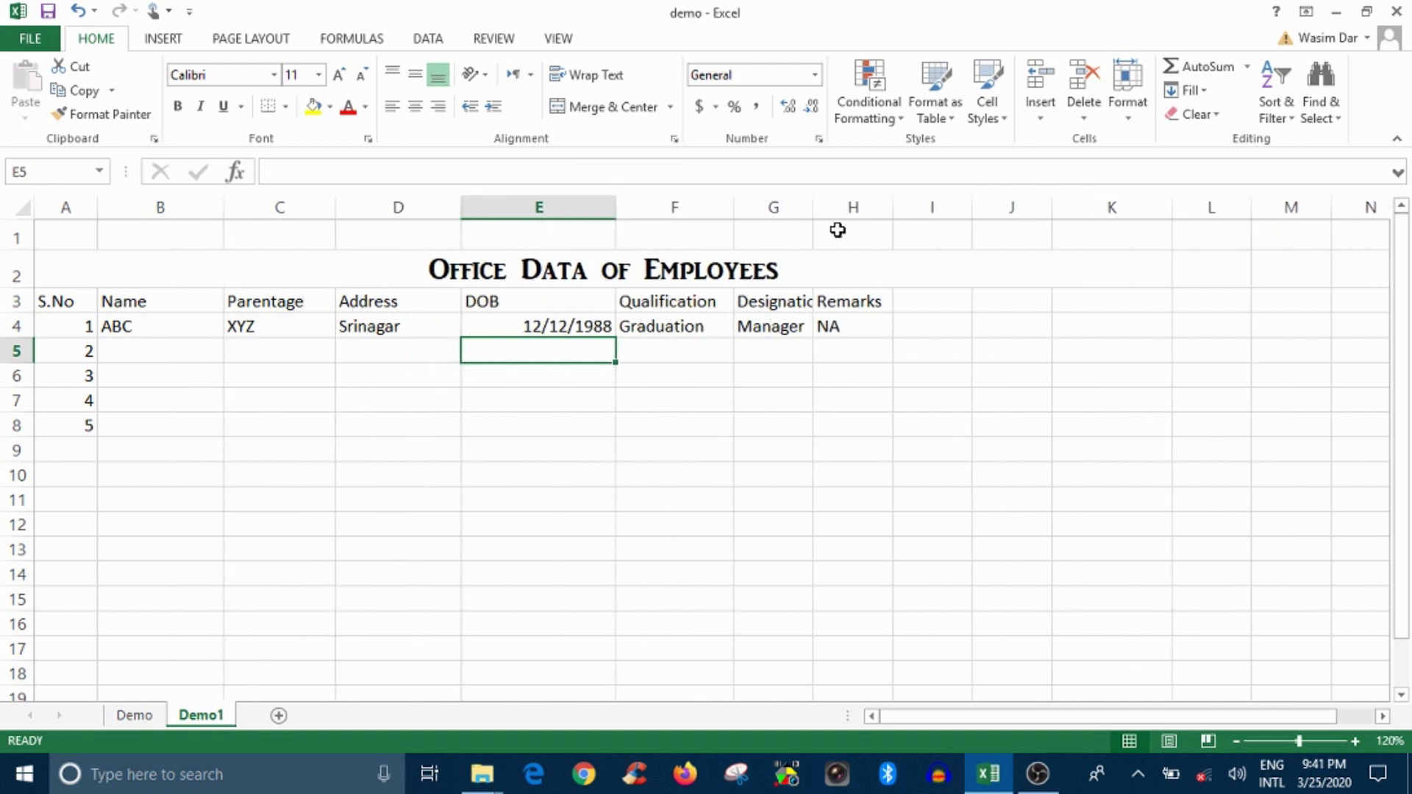
left_click_drag(818, 207, 968, 212)
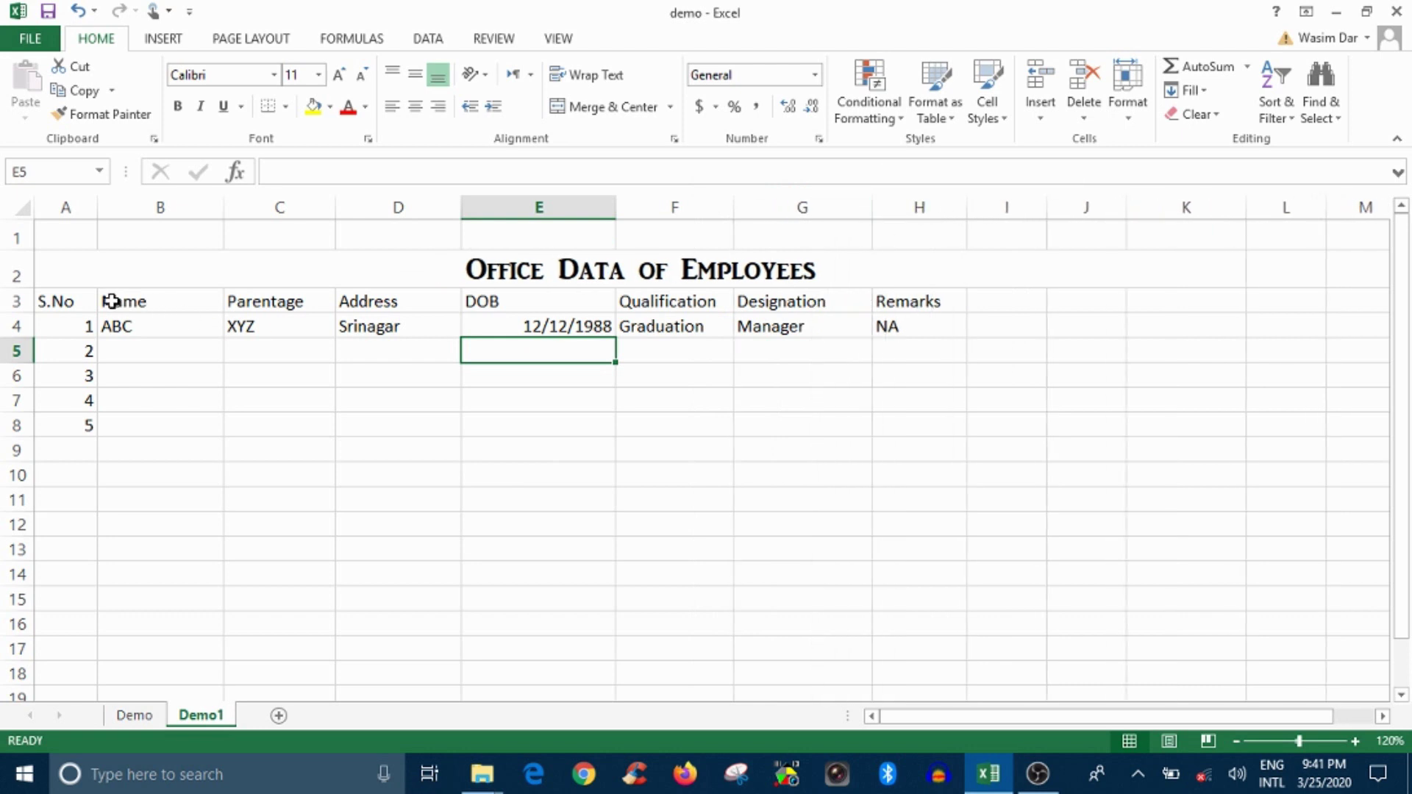
left_click_drag(73, 298, 919, 303)
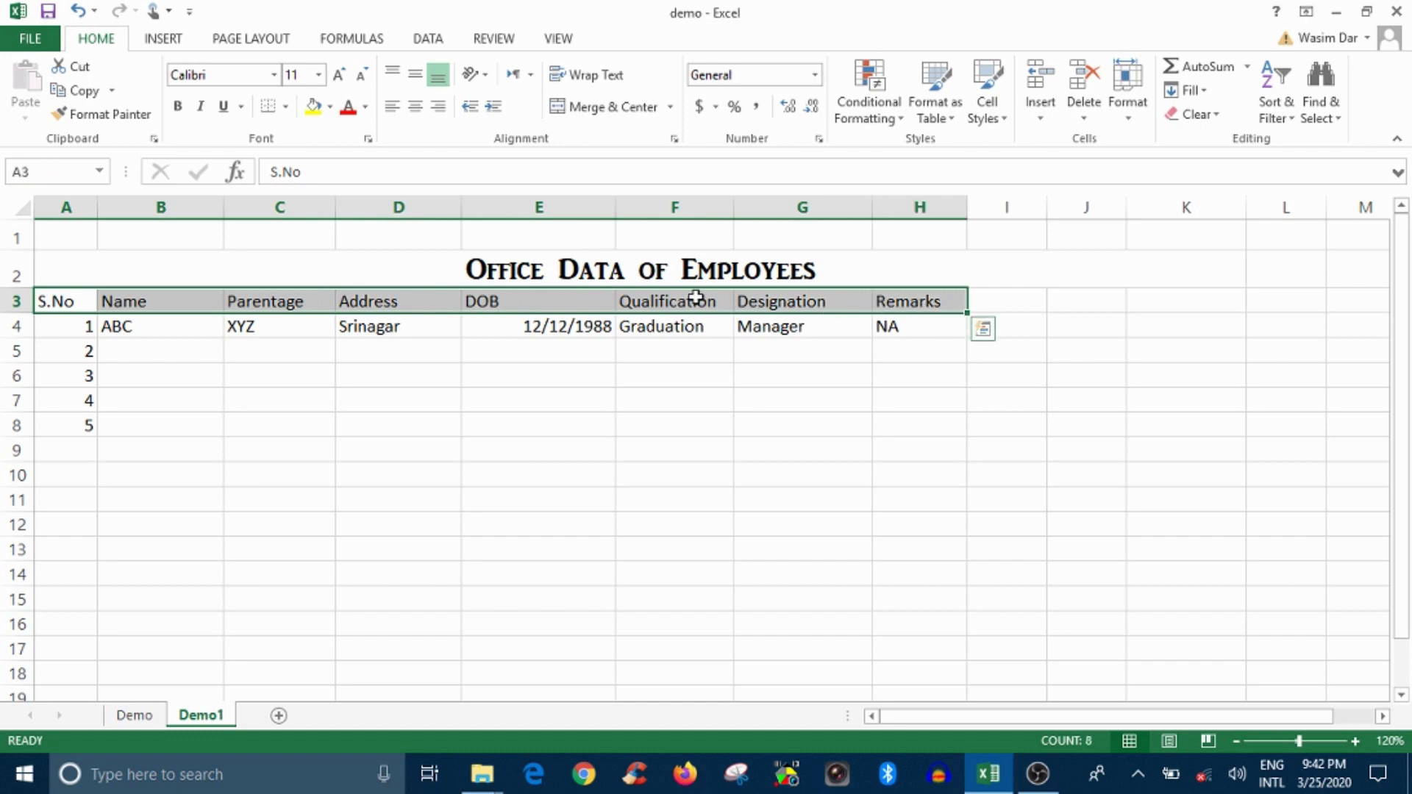
- Set the A3:H3 headers in the AR ESSENCE font
left_click(274, 74)
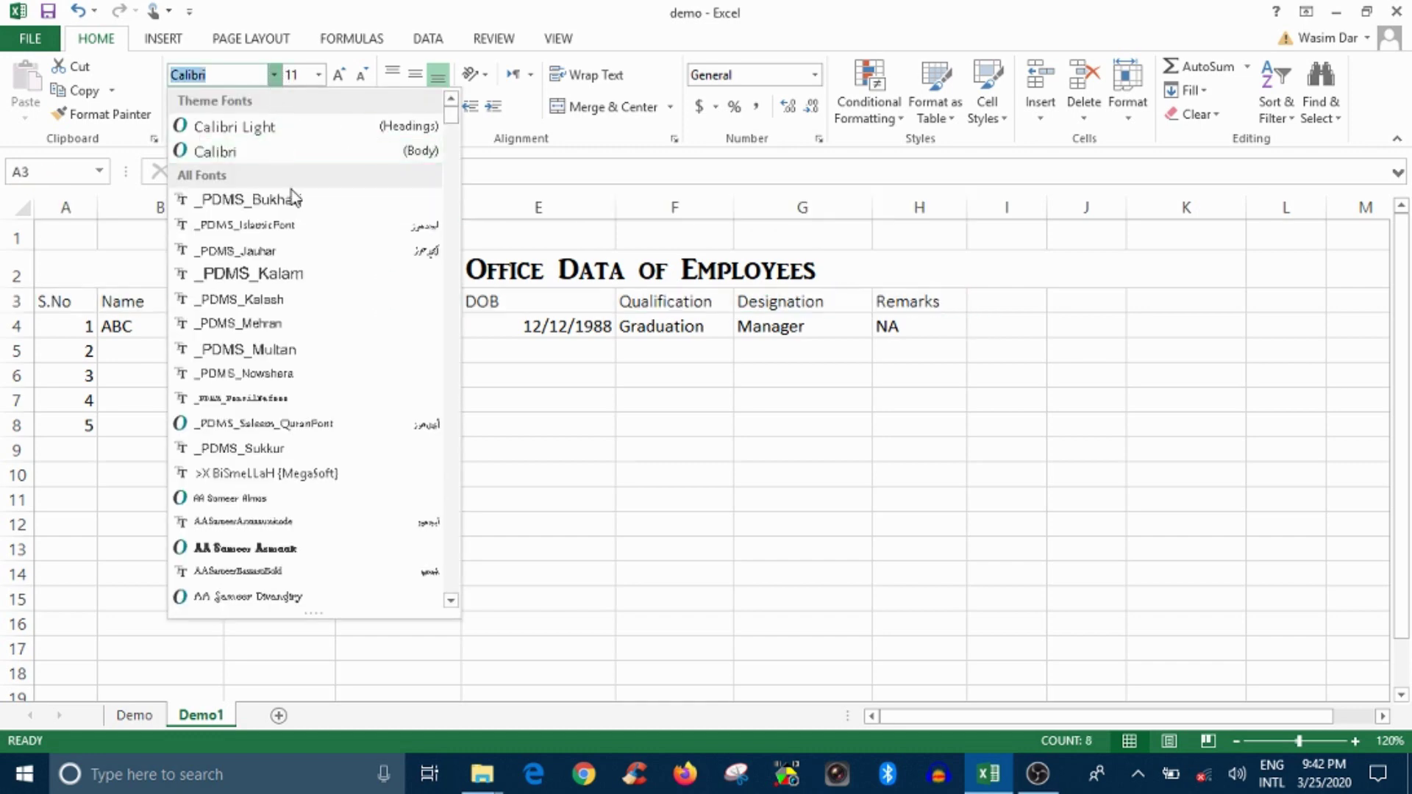
scroll(301, 515, "down", 4)
scroll(301, 519, "down", 5)
scroll(323, 523, "down", 5)
scroll(327, 517, "down", 5)
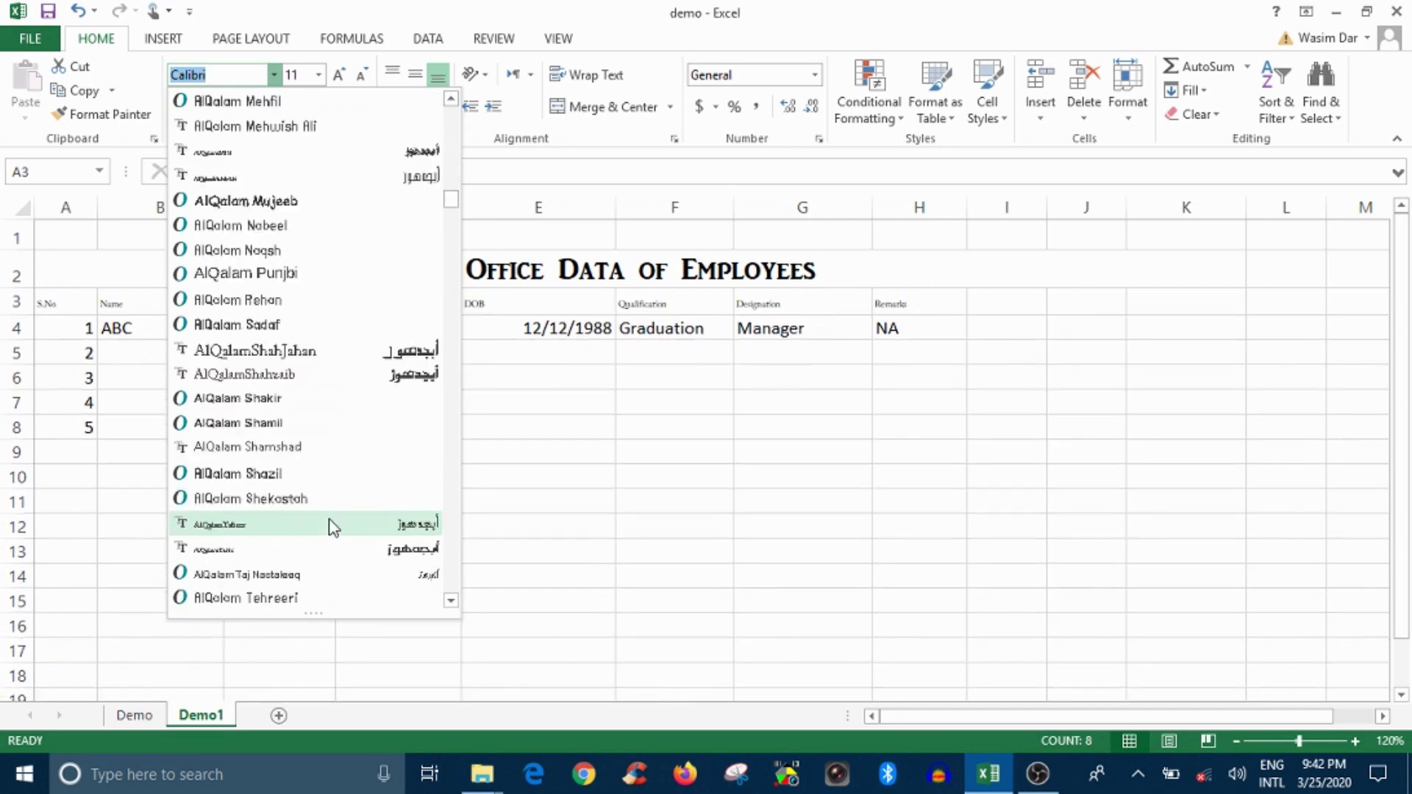
scroll(331, 523, "down", 5)
scroll(335, 526, "down", 4)
scroll(316, 500, "down", 1)
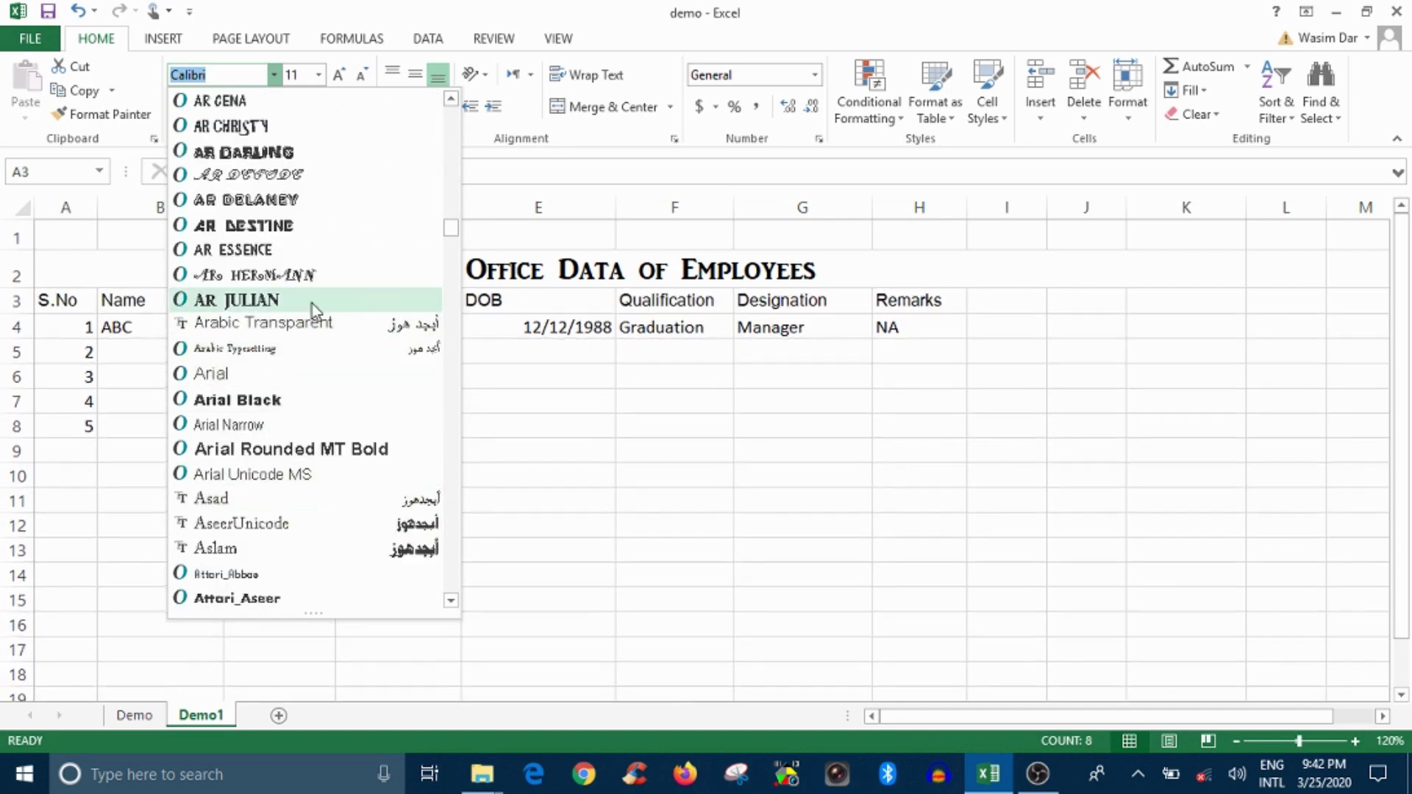
left_click(292, 247)
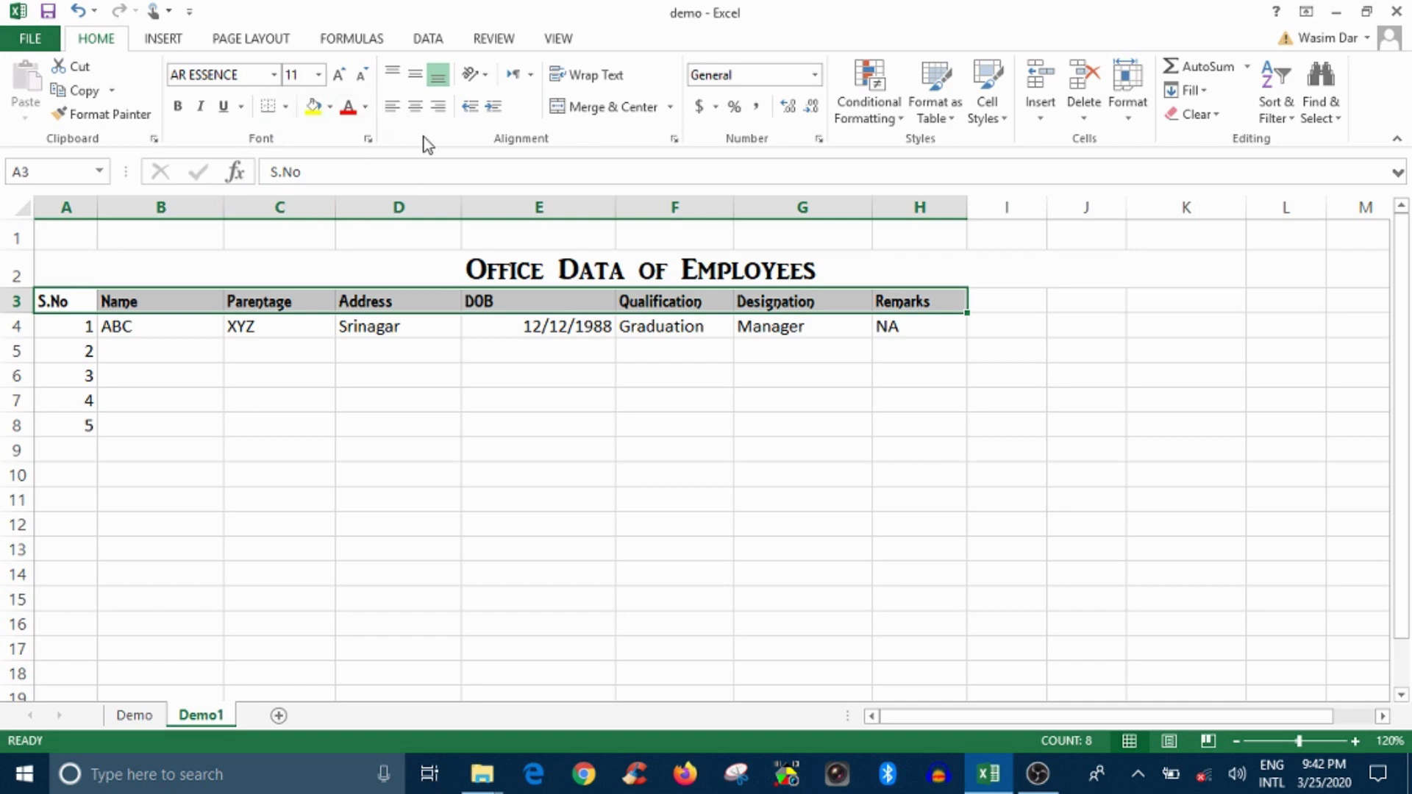
- Centre the headers horizontally and vertically in their row
left_click(416, 107)
left_click(415, 77)
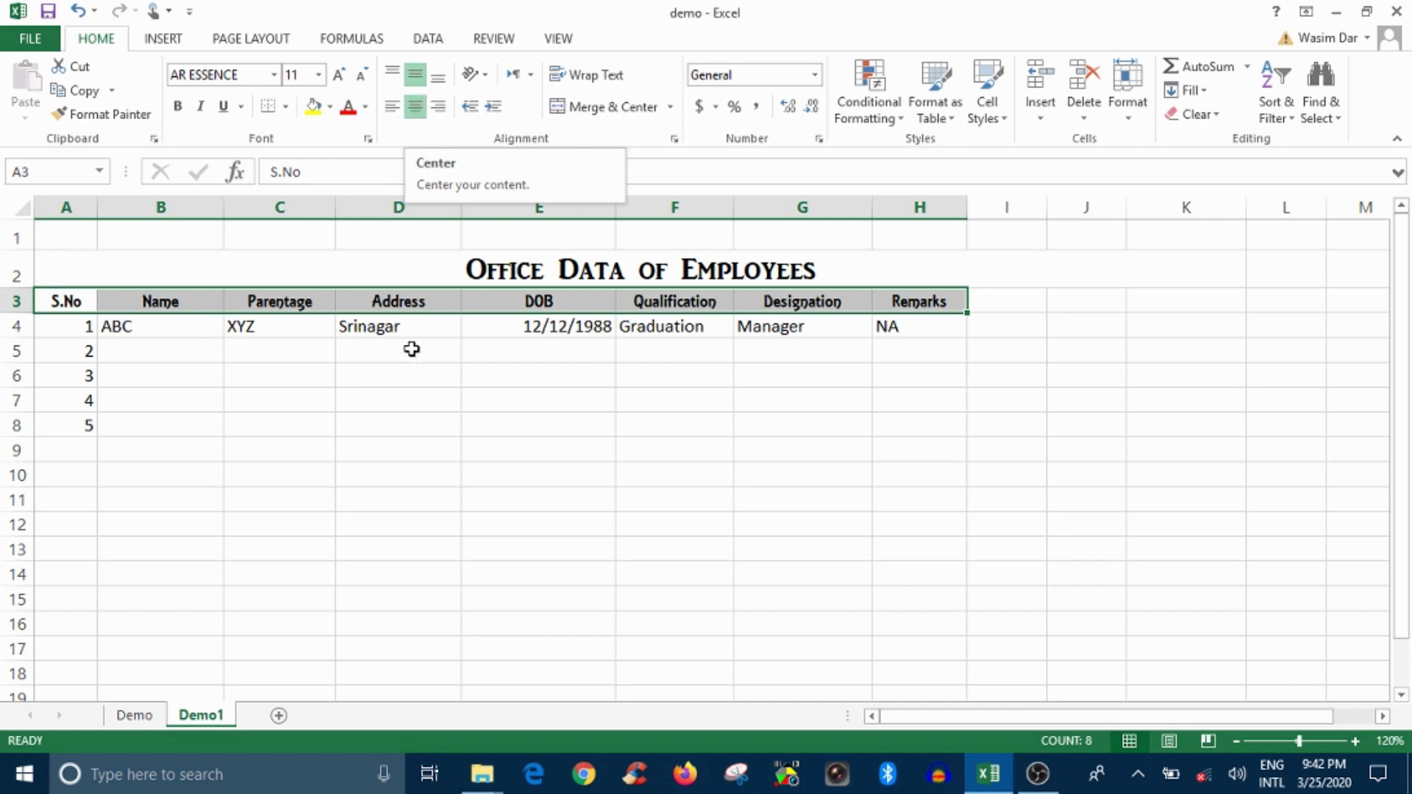
mouse_move(85, 325)
left_mouse_down()
mouse_move(564, 427)
mouse_move(892, 429)
left_mouse_up()
- Centre the data rows 4–8 and apply All Borders to the table cells
left_click(416, 107)
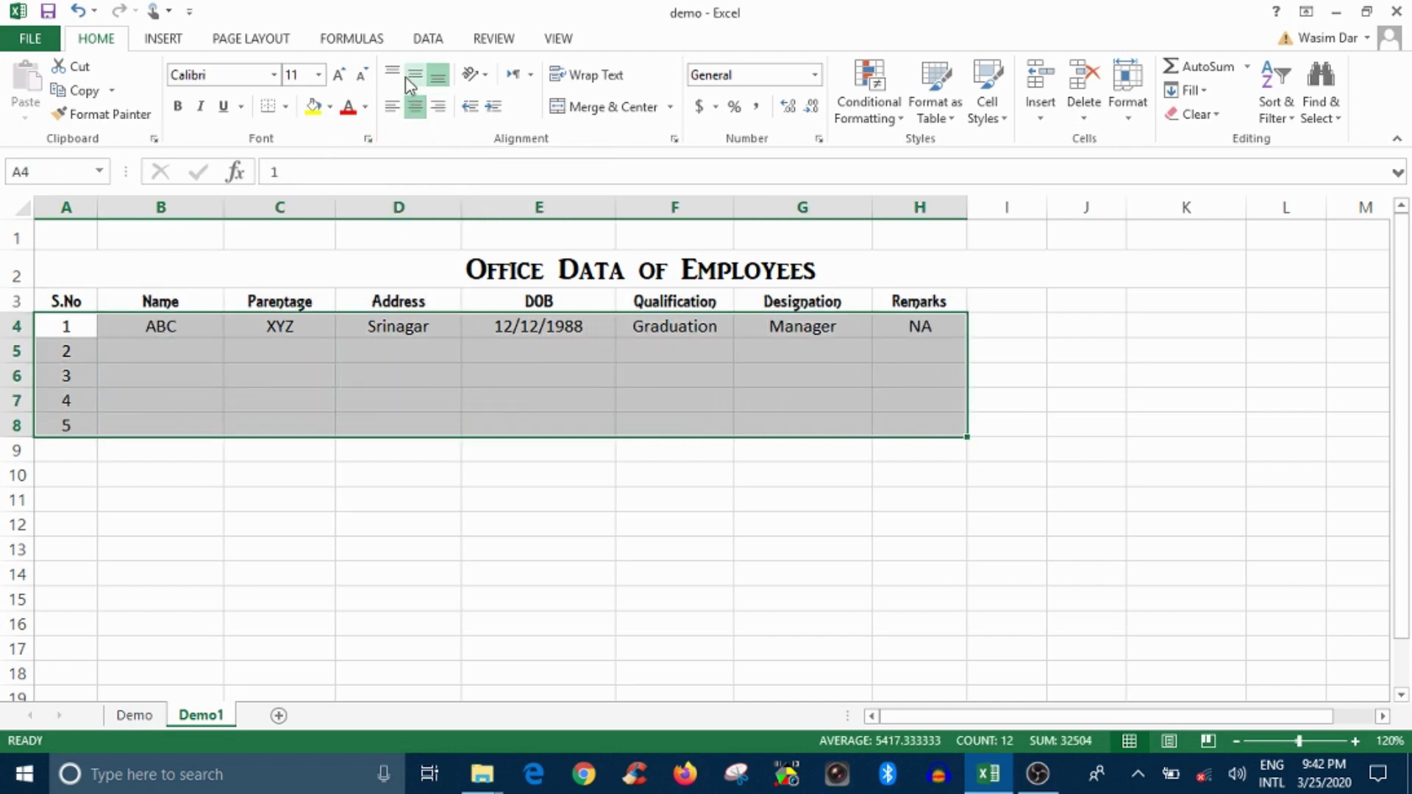
left_click(285, 107)
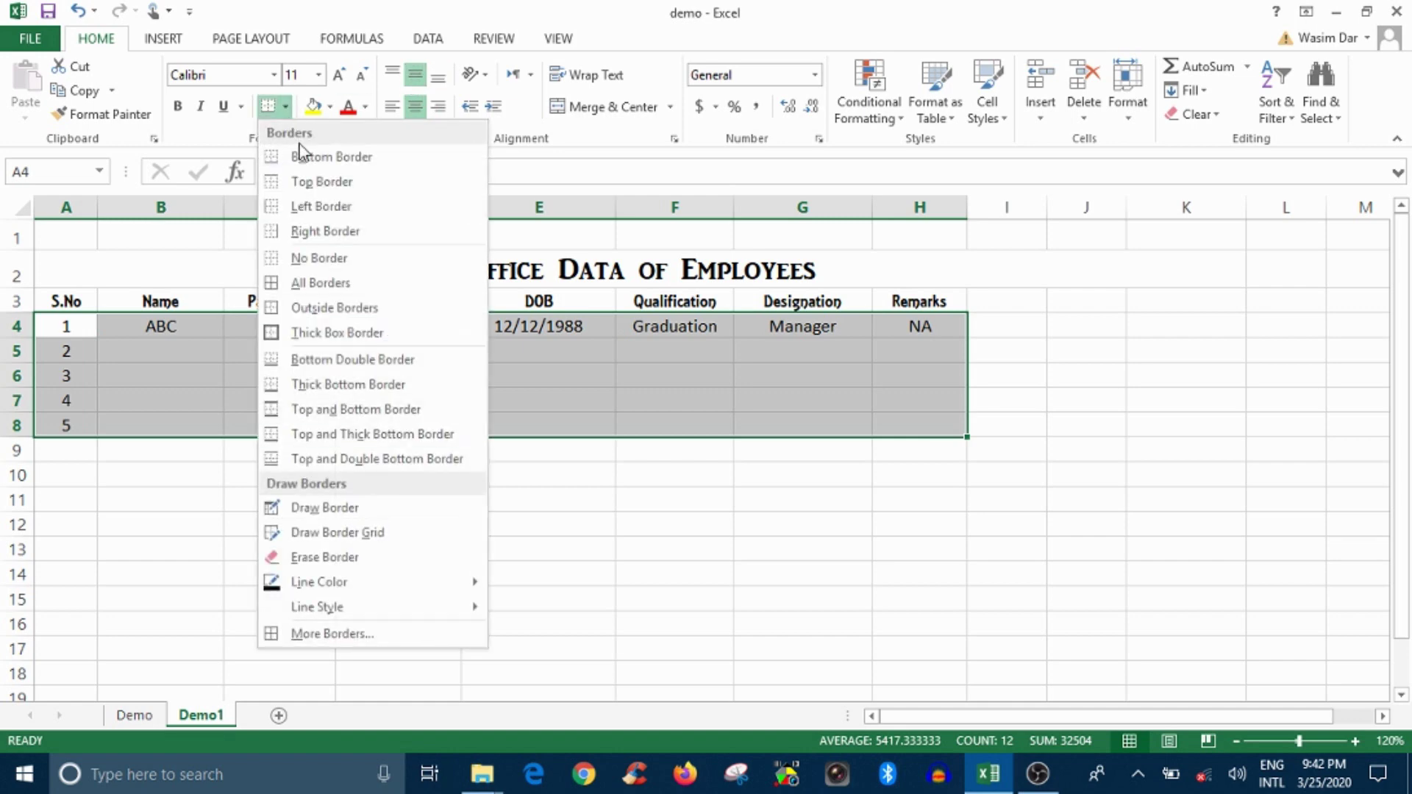
left_click(326, 283)
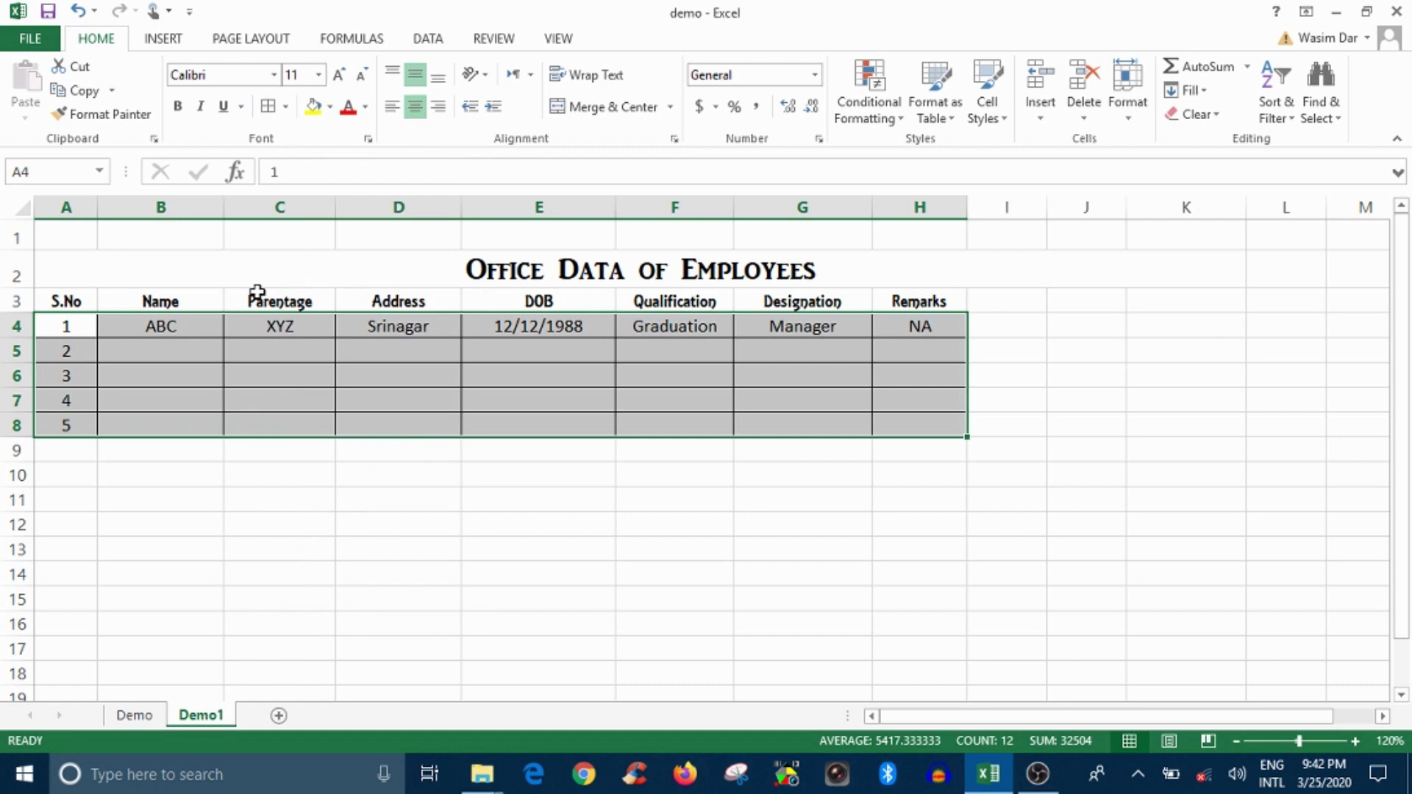
left_click(395, 390)
left_click_drag(74, 297, 916, 324)
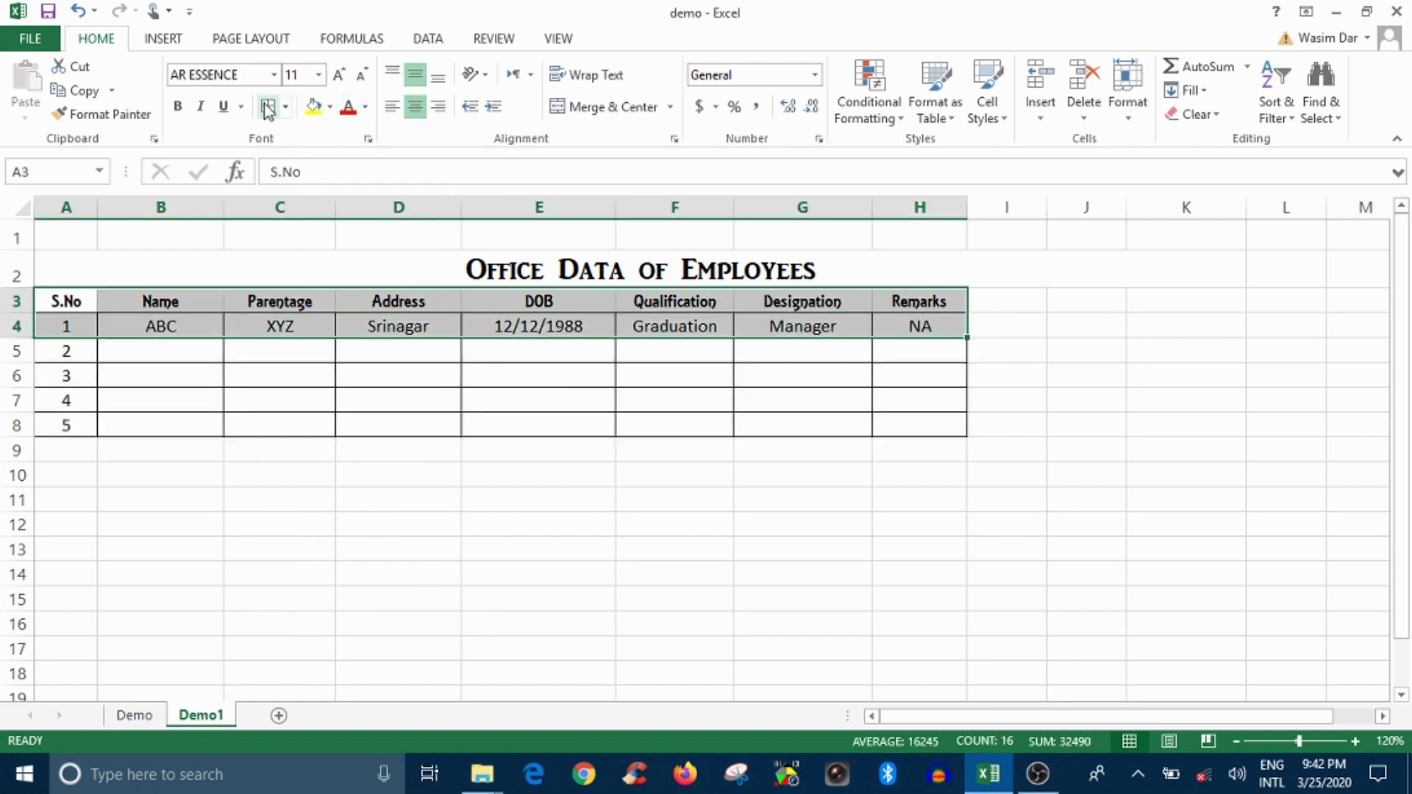
left_click(309, 395)
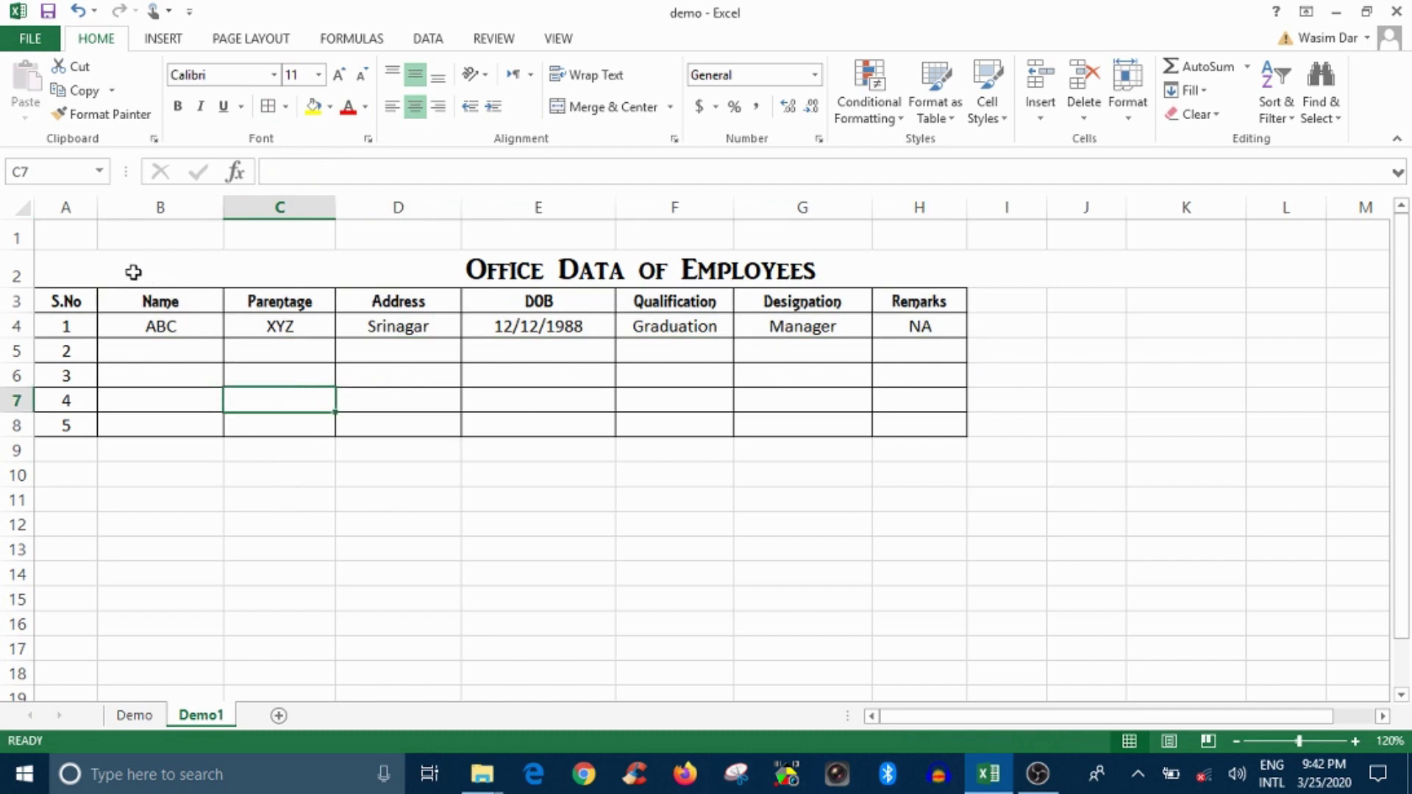
- Unmerge the title from A2:K2 and merge and centre it across A2:H2
mouse_move(81, 268)
left_mouse_down()
mouse_move(426, 294)
mouse_move(847, 268)
left_mouse_up()
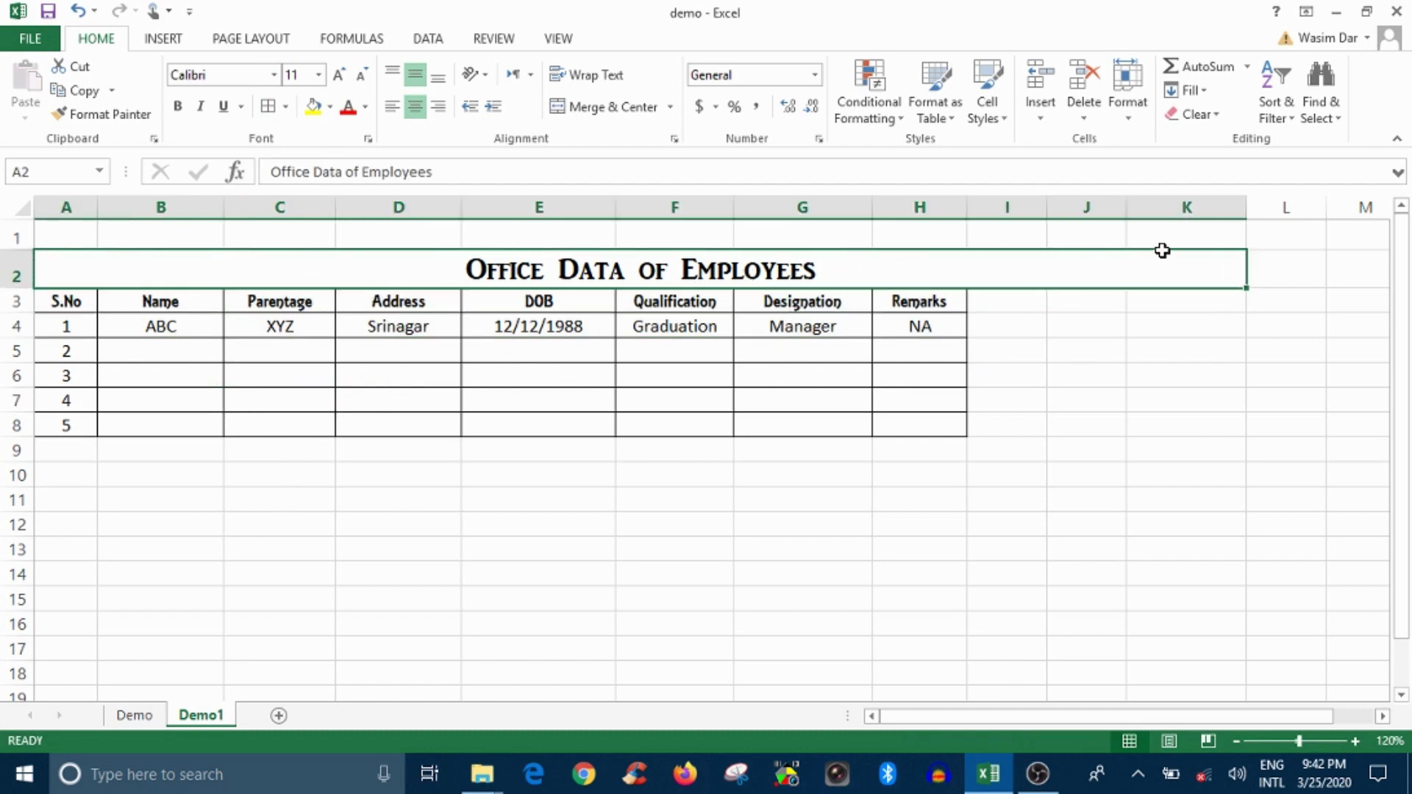
left_click(599, 111)
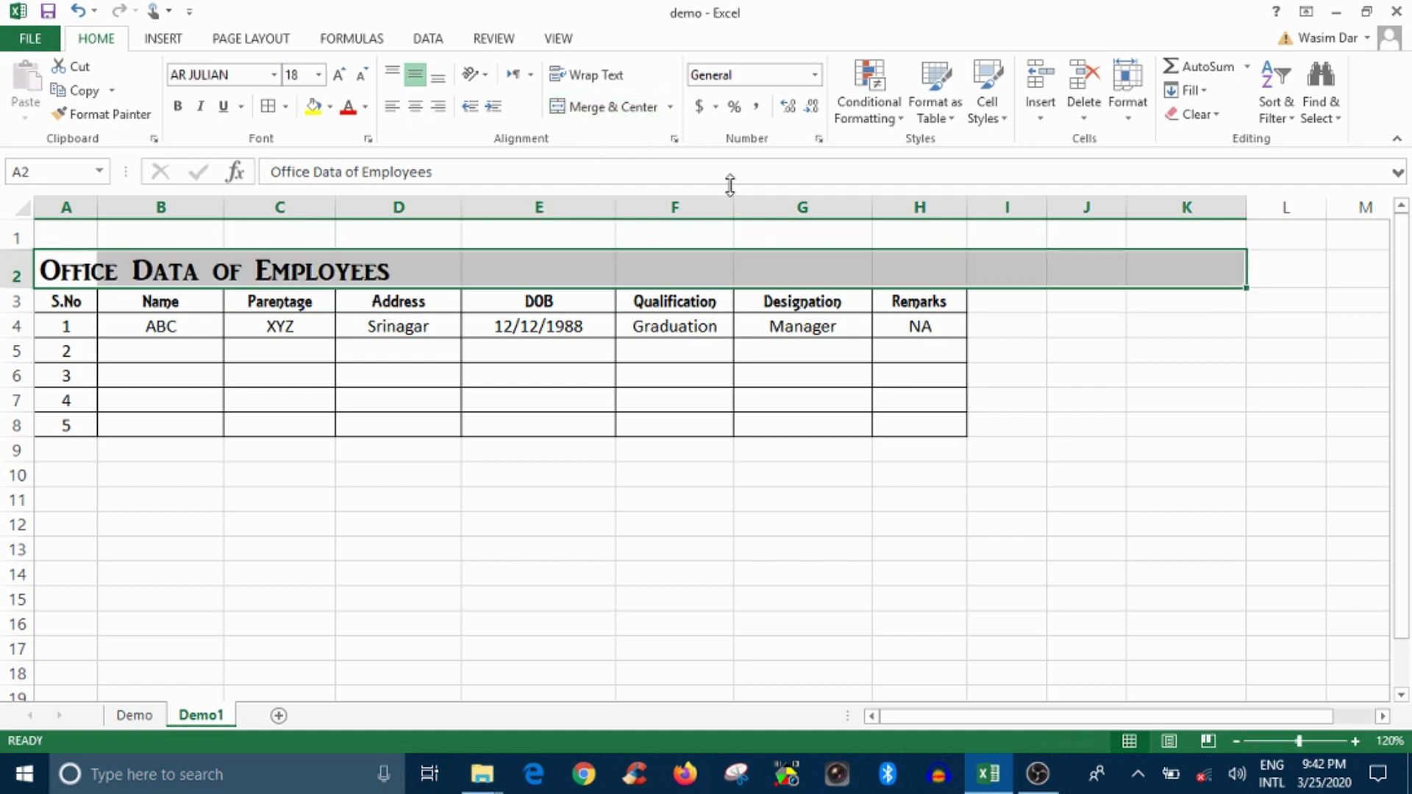
left_click(691, 274)
left_click_drag(85, 269, 904, 283)
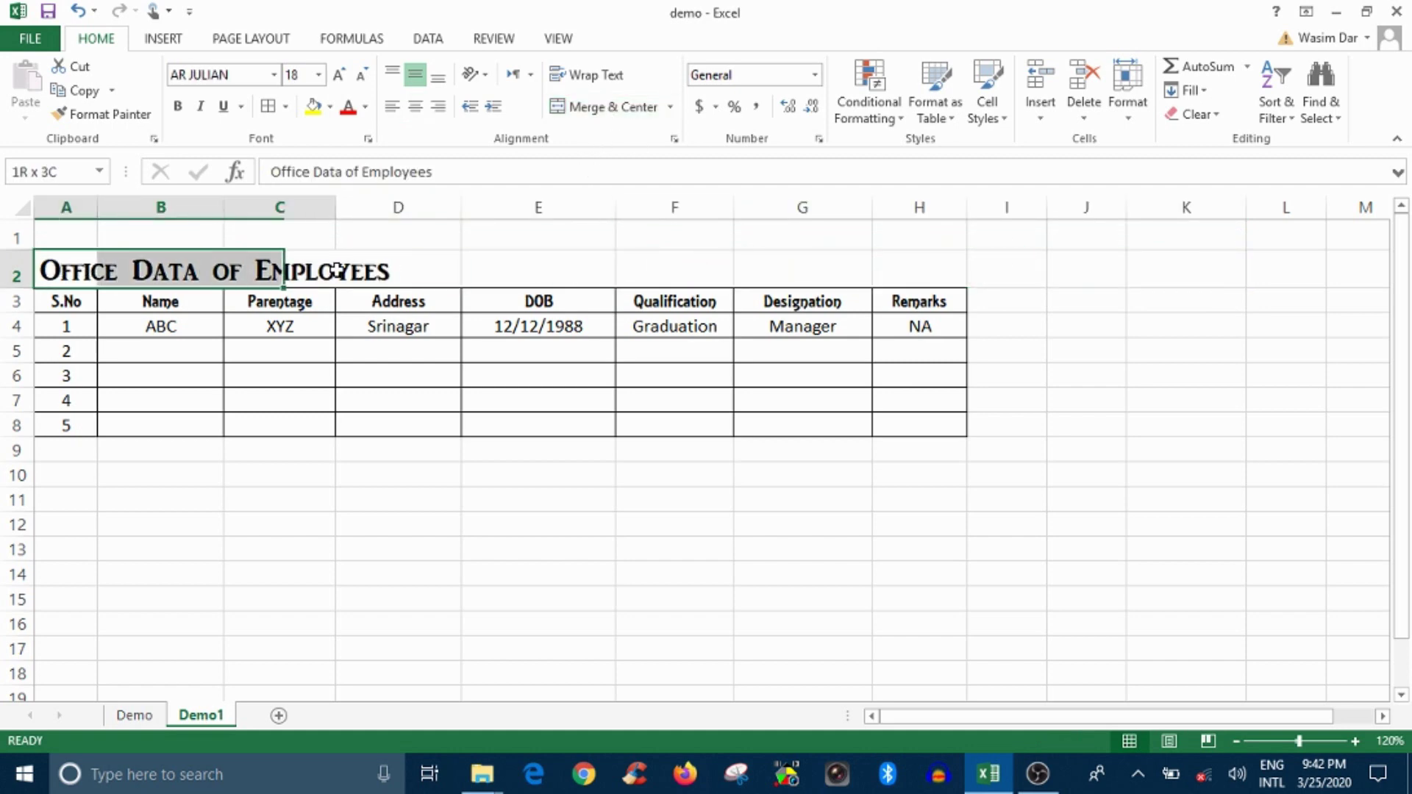
left_click(608, 109)
left_click(349, 543)
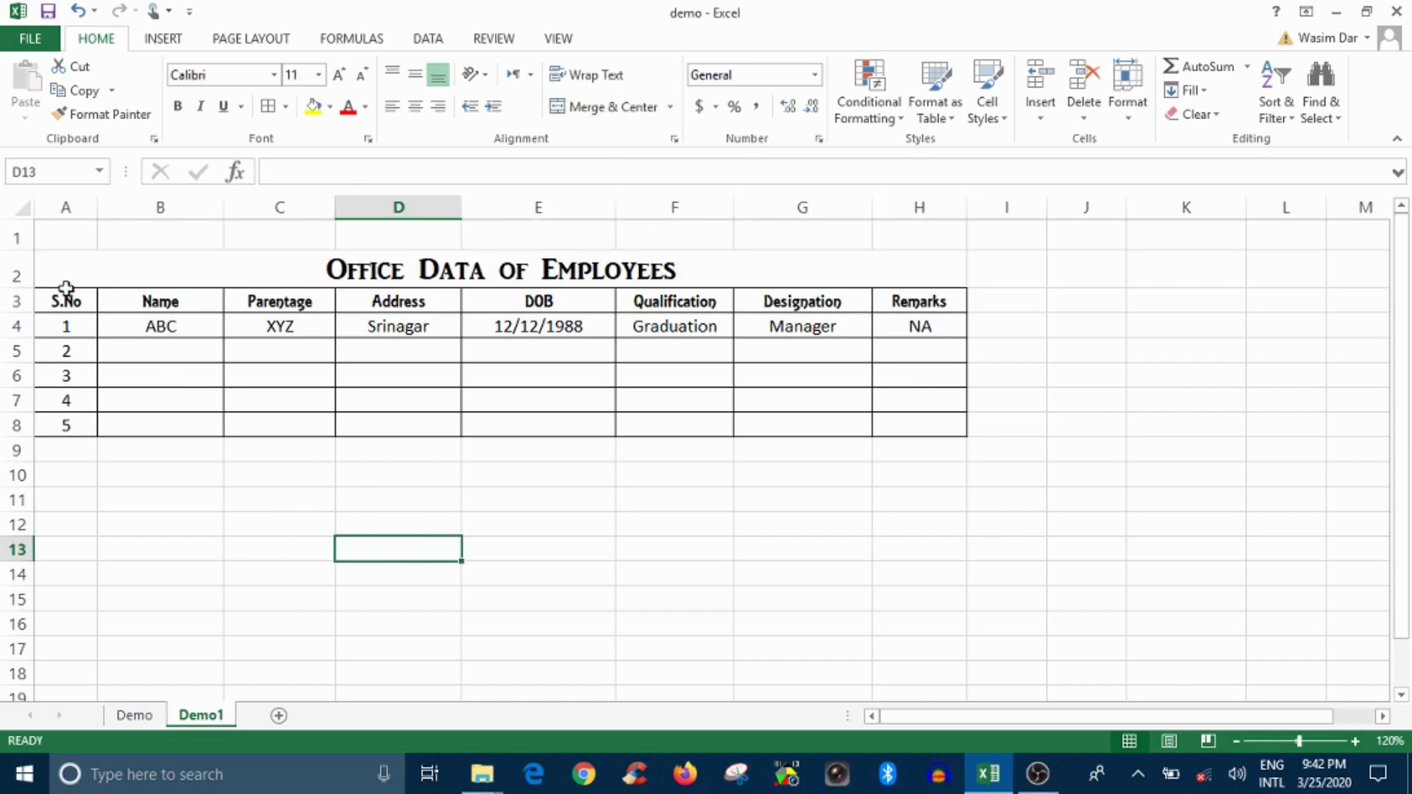
- Merge and centre cells F11:H11 below the table
left_click_drag(81, 276, 807, 412)
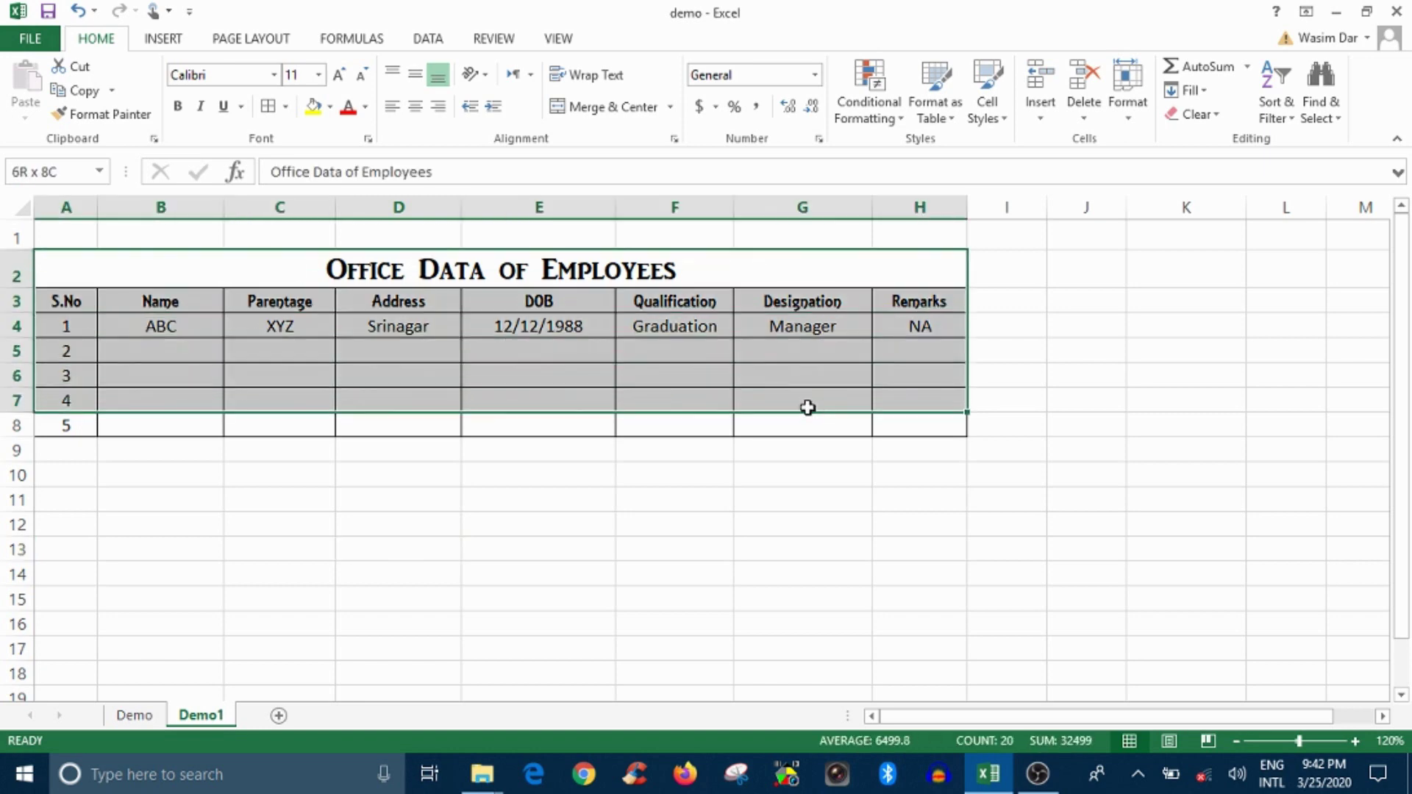
left_click(817, 471)
left_click_drag(709, 505, 915, 547)
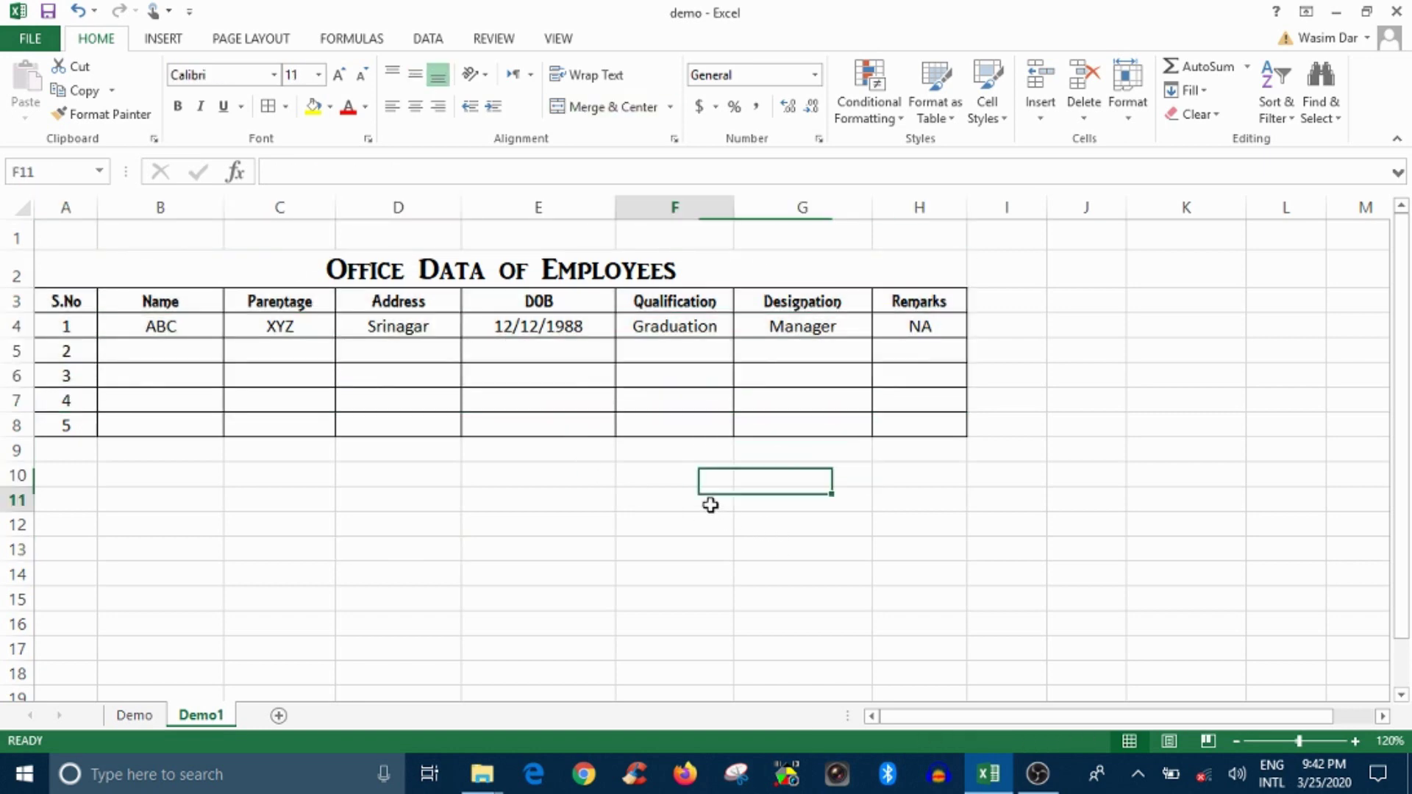
left_click(799, 452)
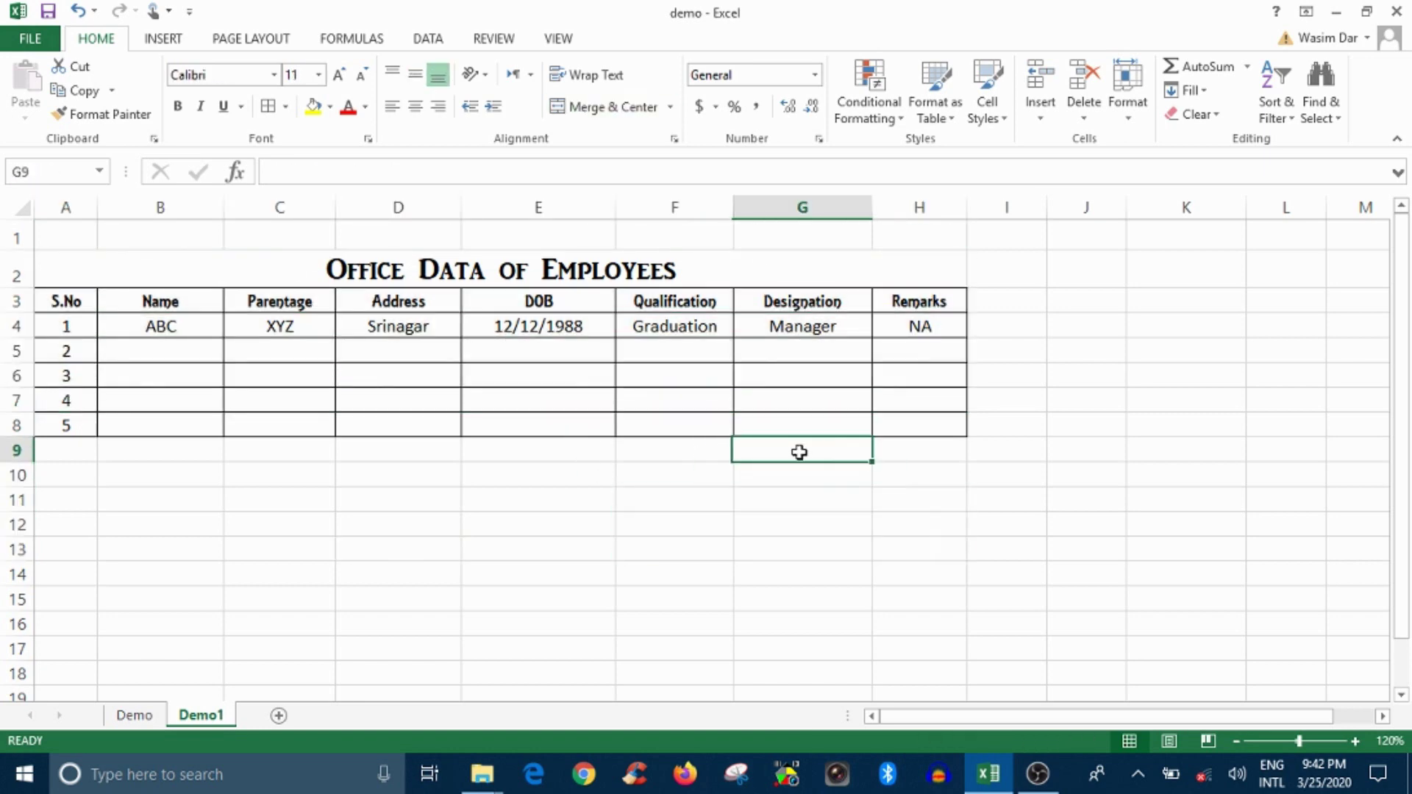
left_click_drag(709, 509, 902, 543)
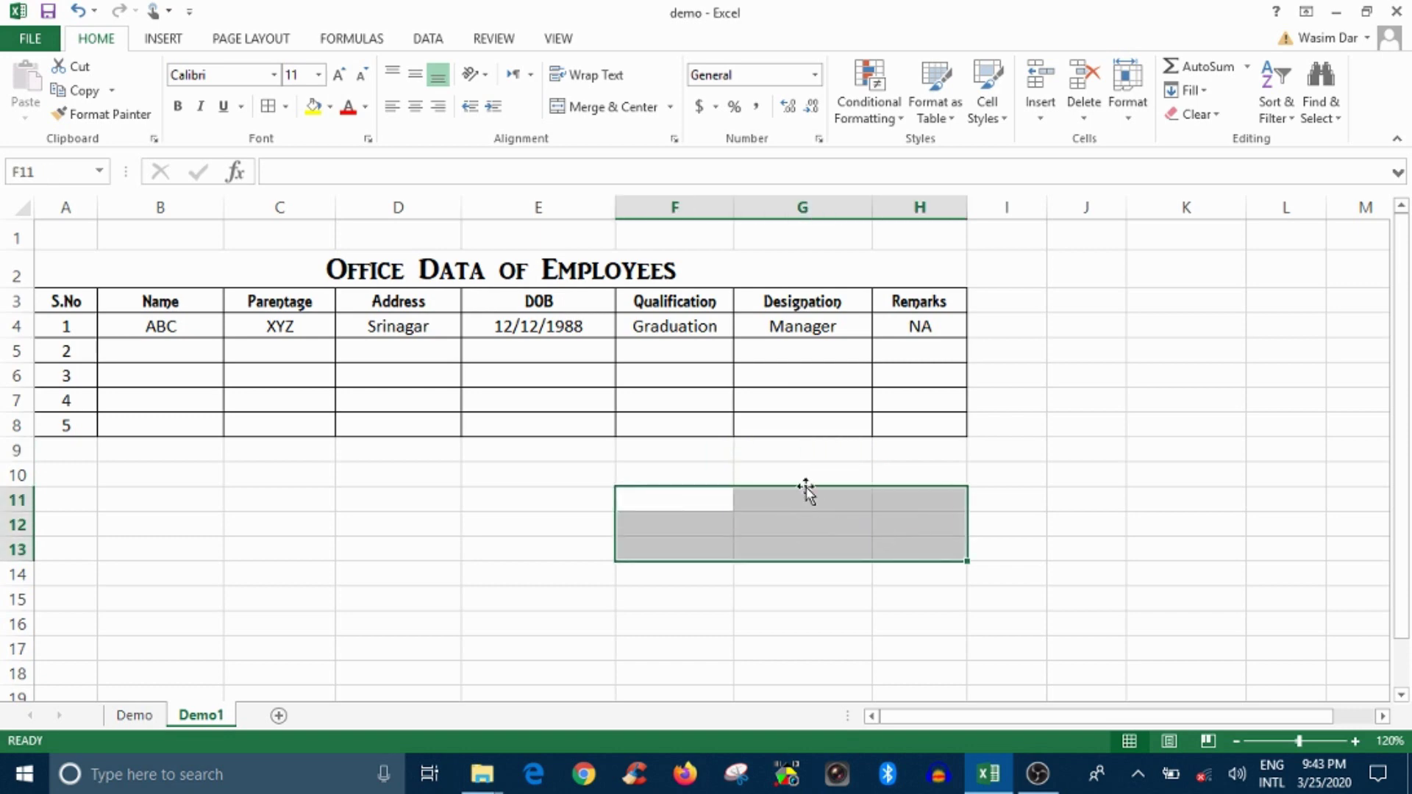
left_click(737, 506)
left_click_drag(657, 499, 919, 504)
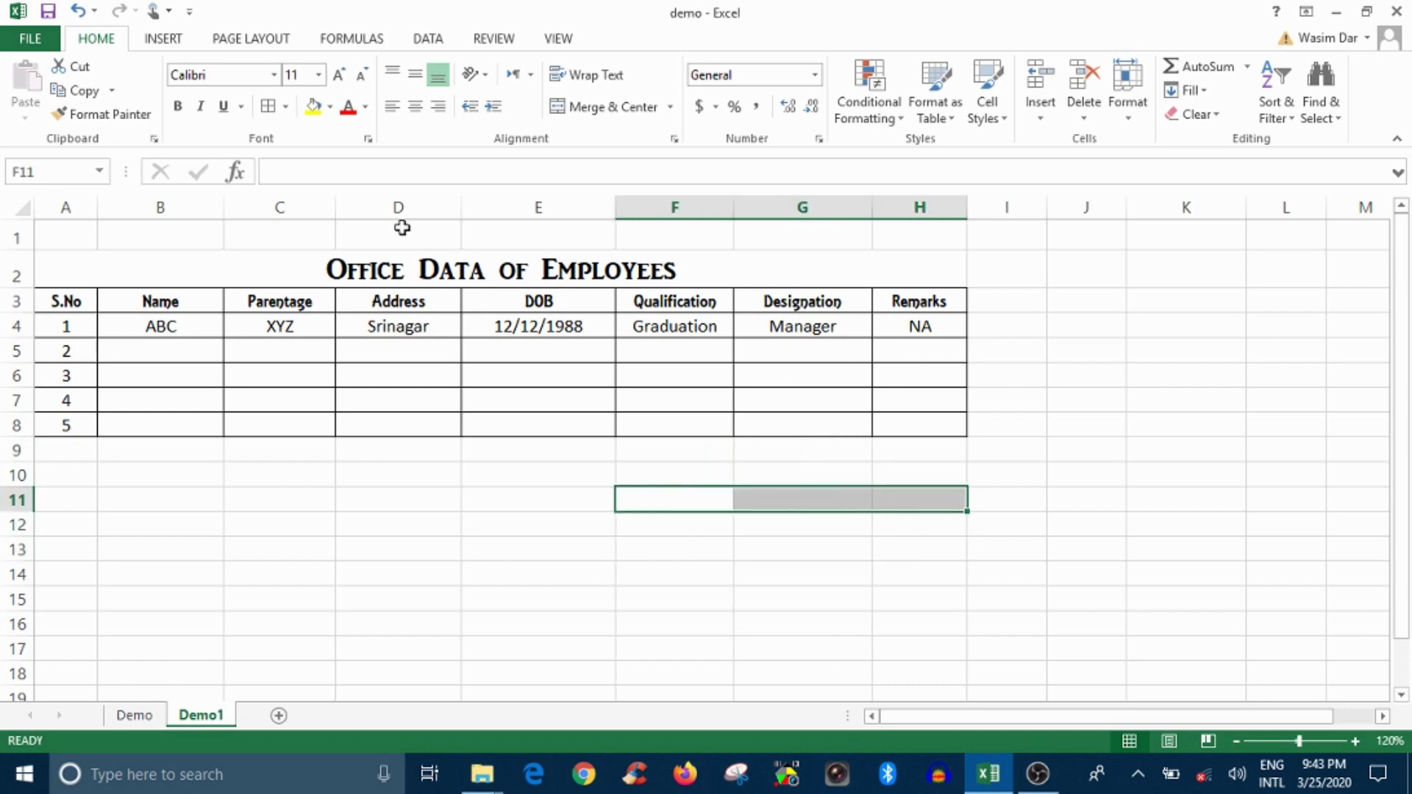
left_click(620, 106)
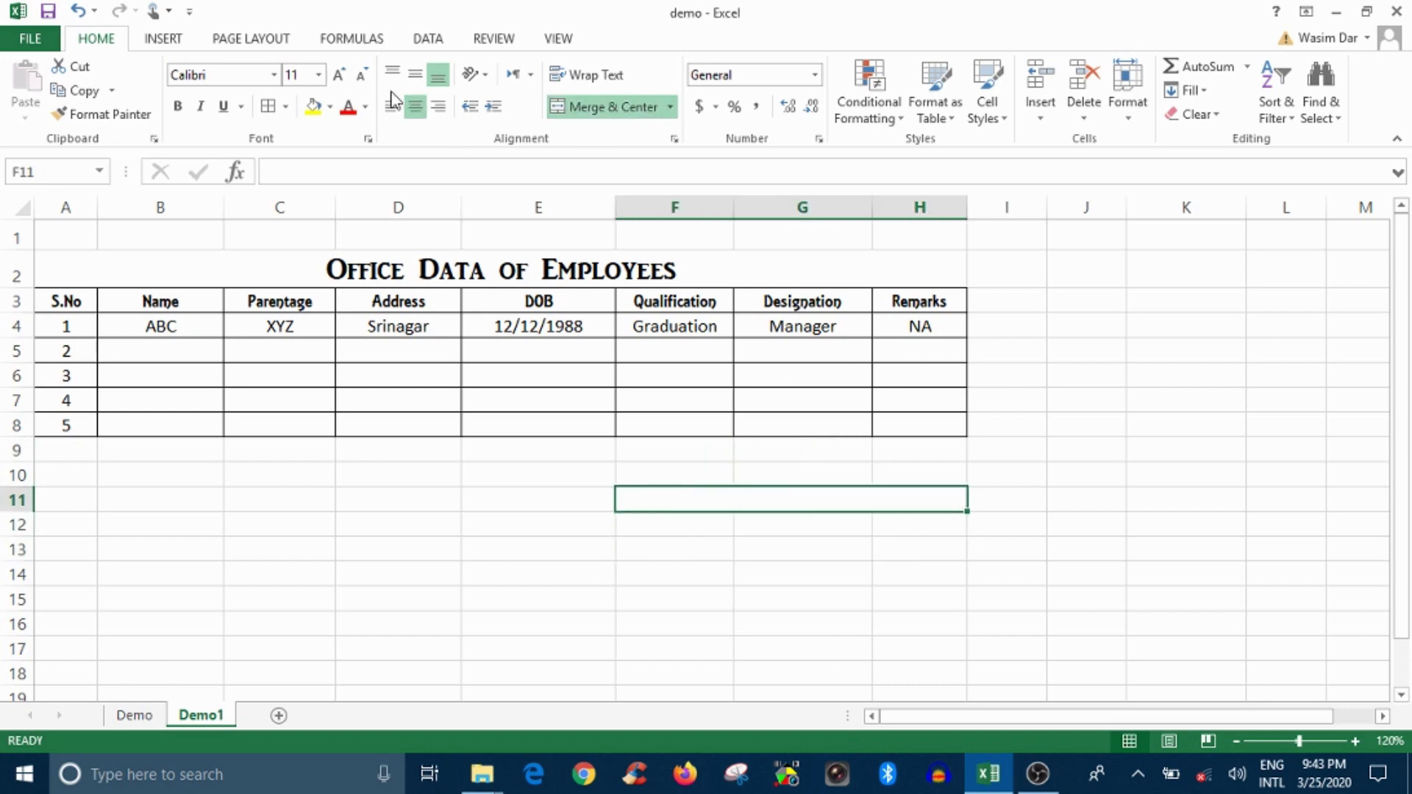
- Type 'Authorised Signatory' into the merged F11 cell
double_click(770, 493)
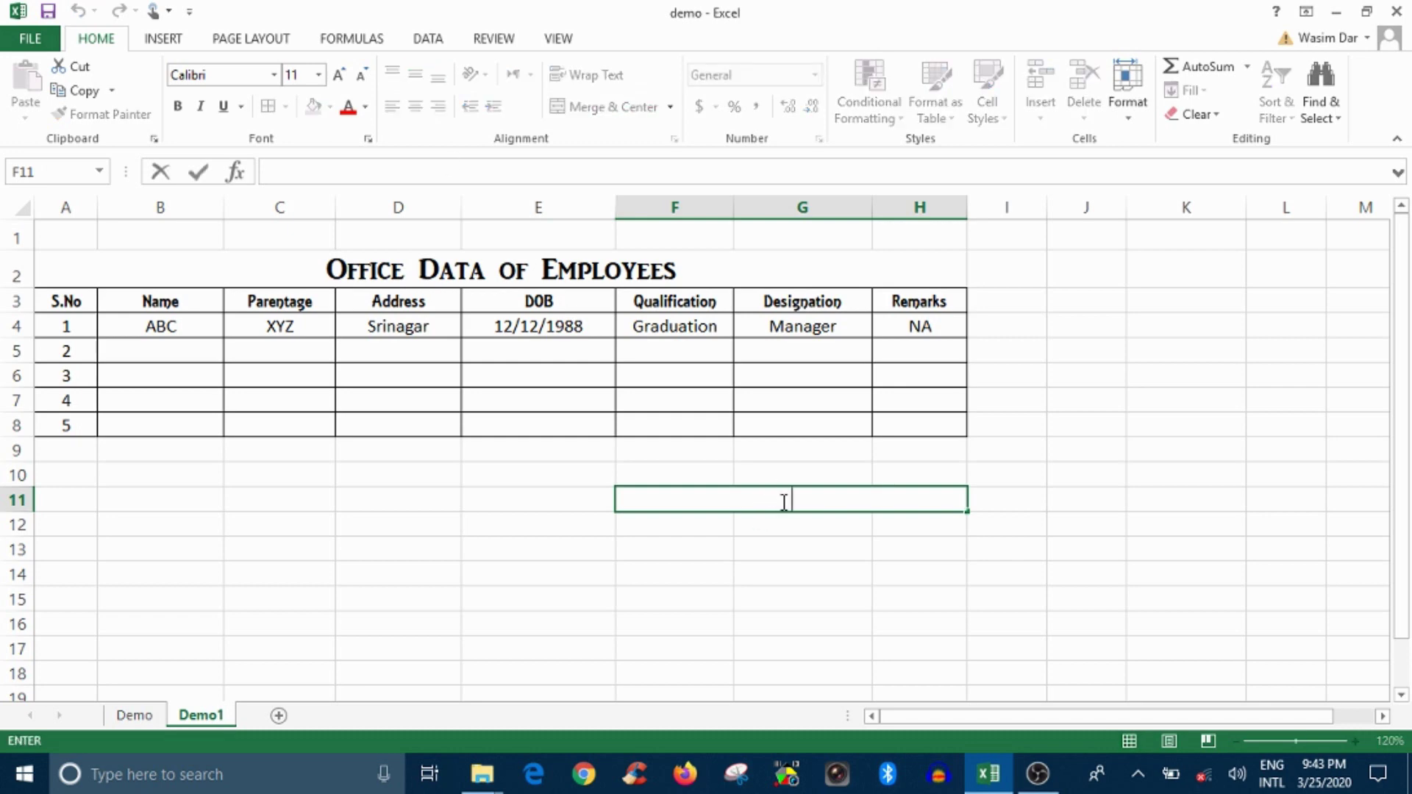
type("Au")
type("thoris")
type("ed Si")
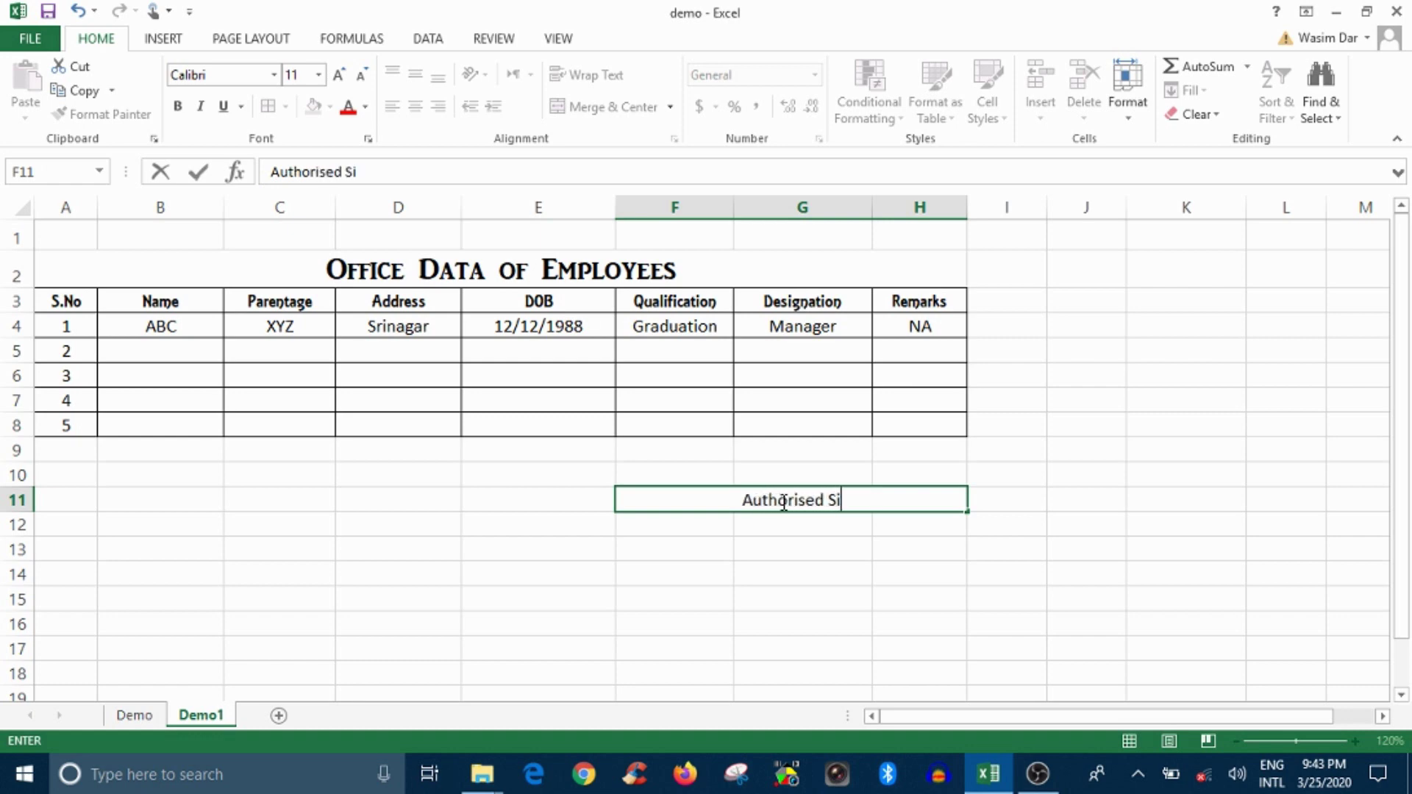
type("gnatory")
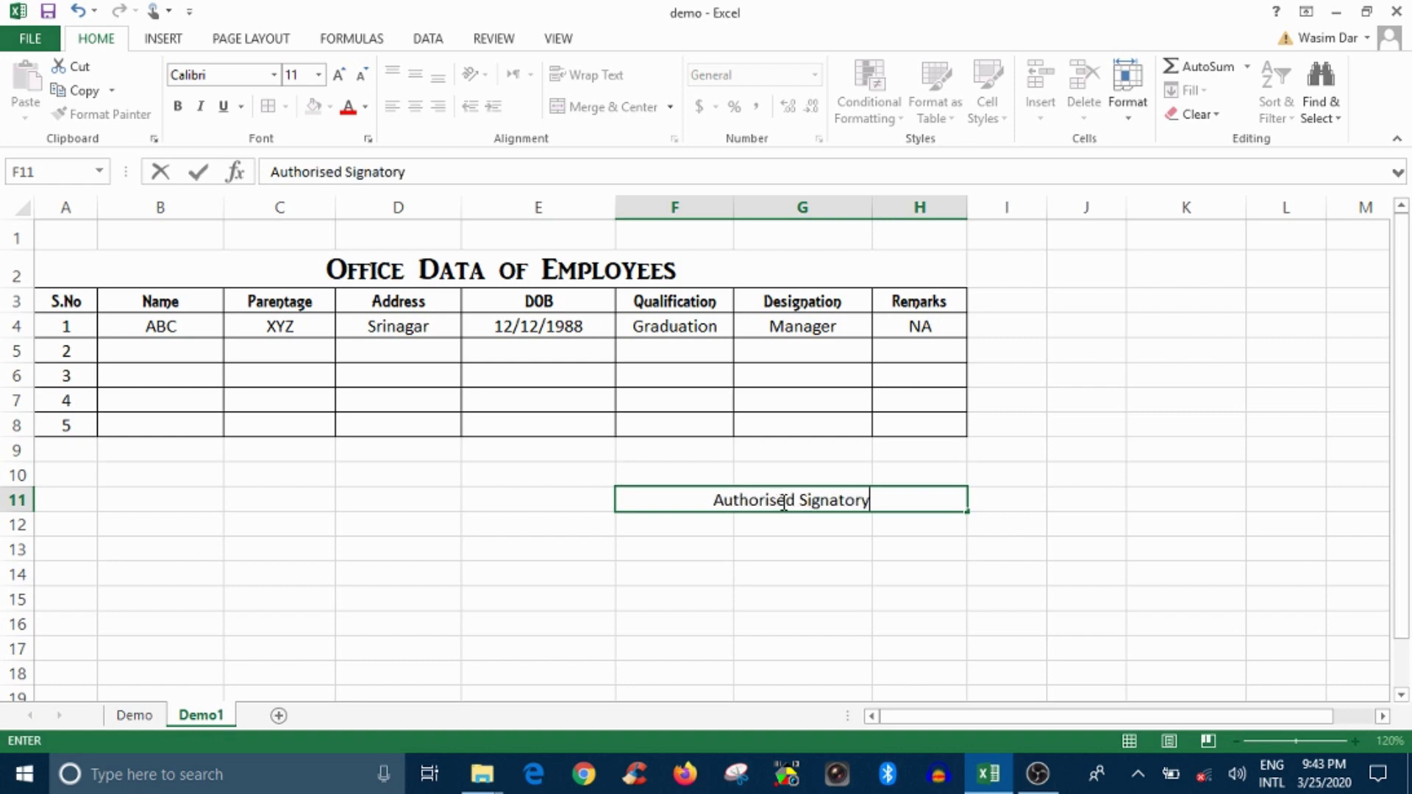
left_click(647, 542)
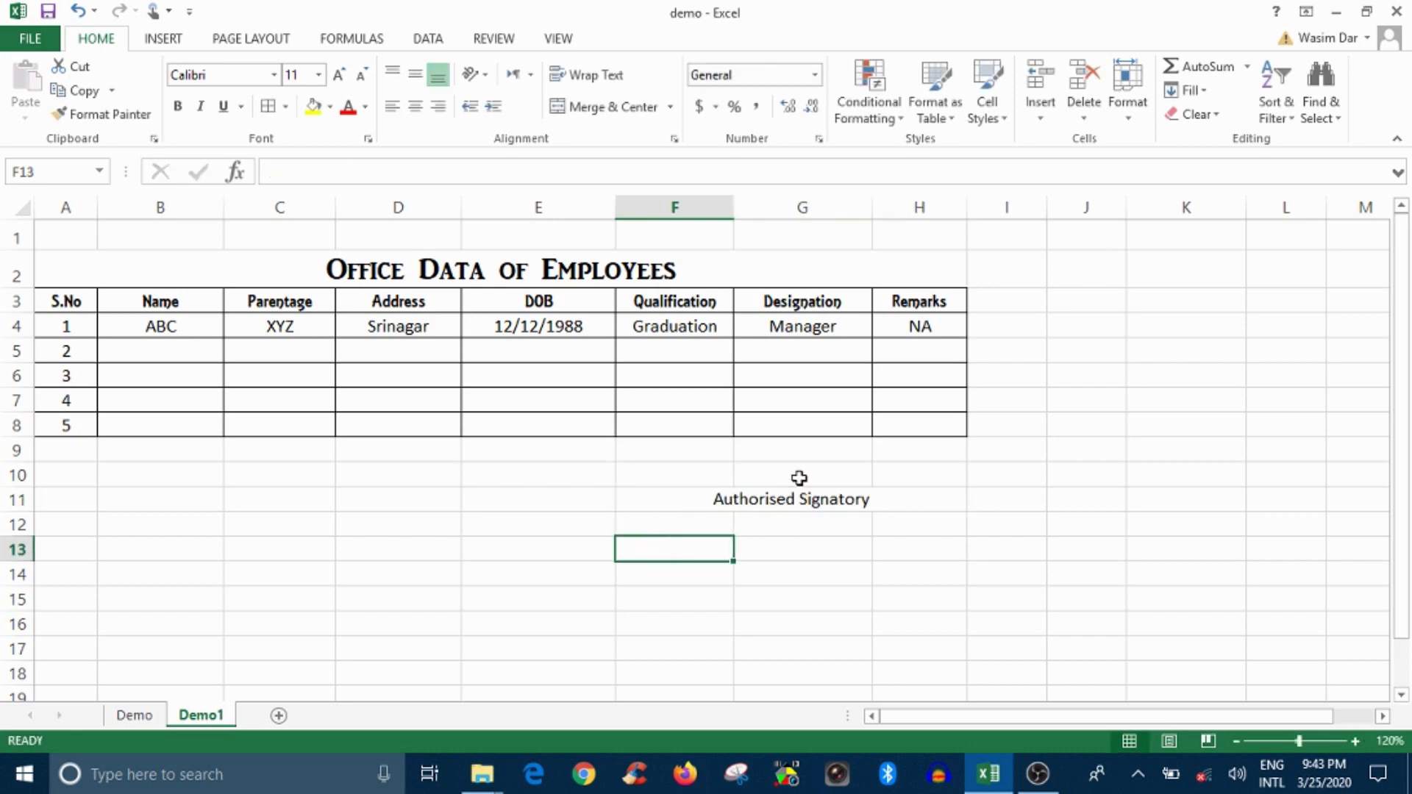
- Choose the Canon iR2002/2202 UFRII LT printer in the print settings
left_click(29, 39)
left_click(38, 298)
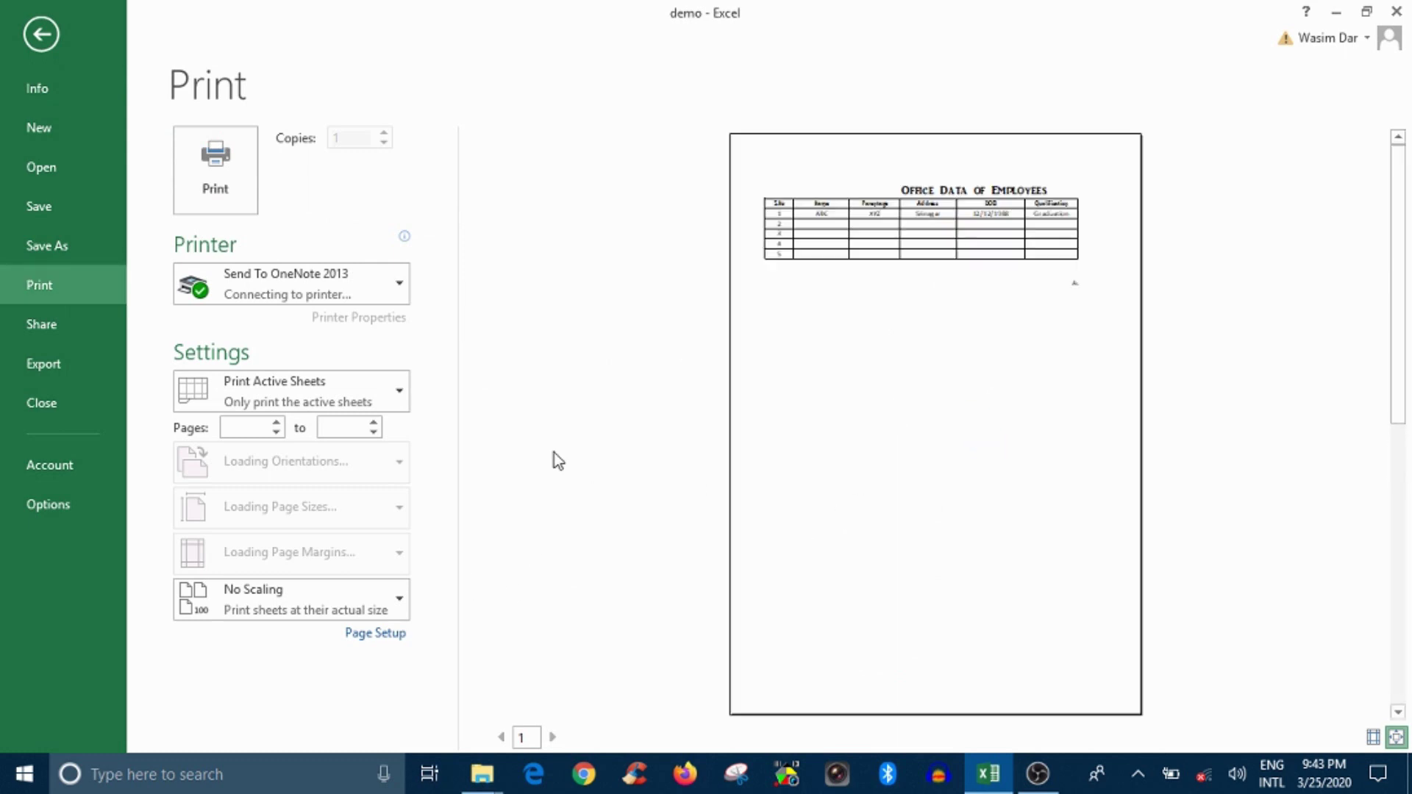
left_click(306, 290)
scroll(314, 368, "up", 3)
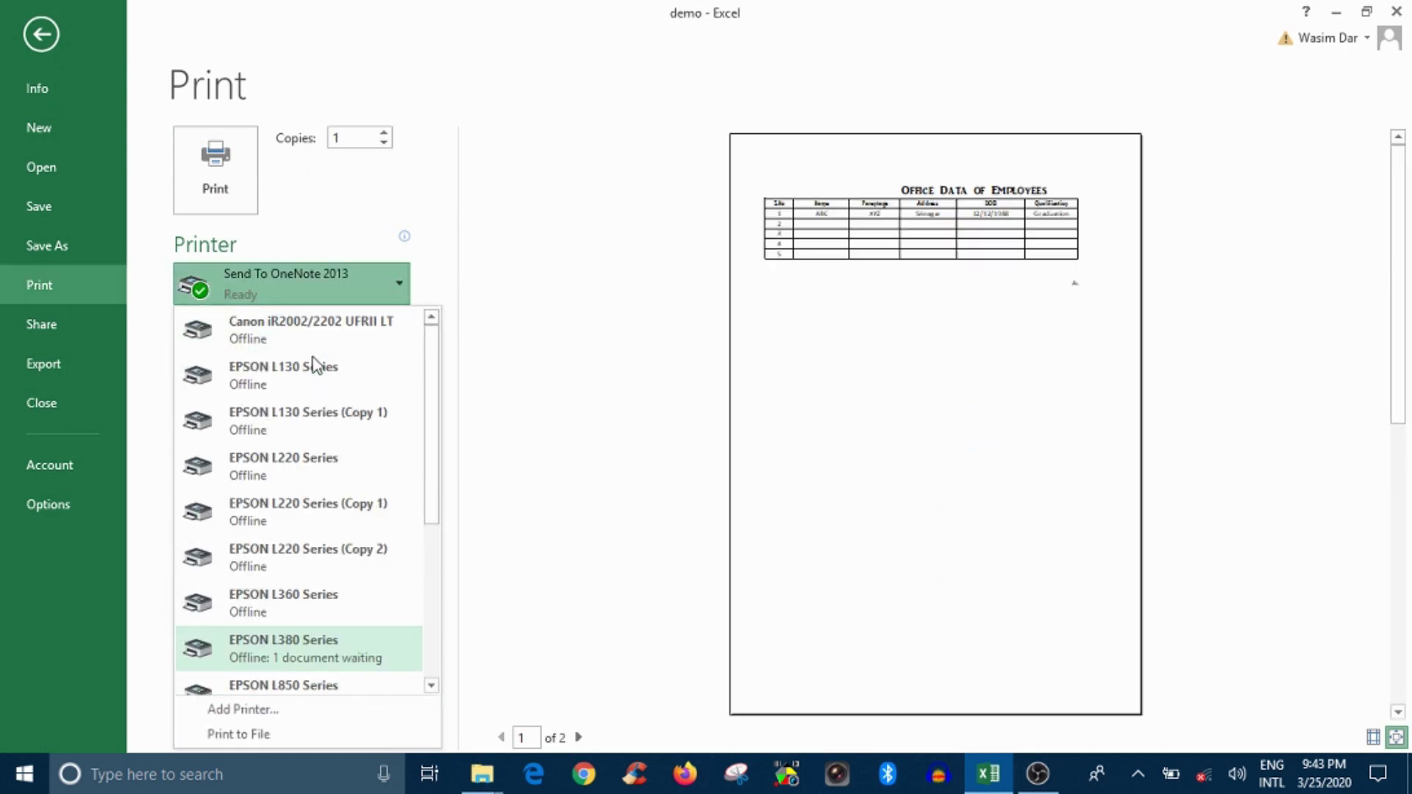
left_click(306, 346)
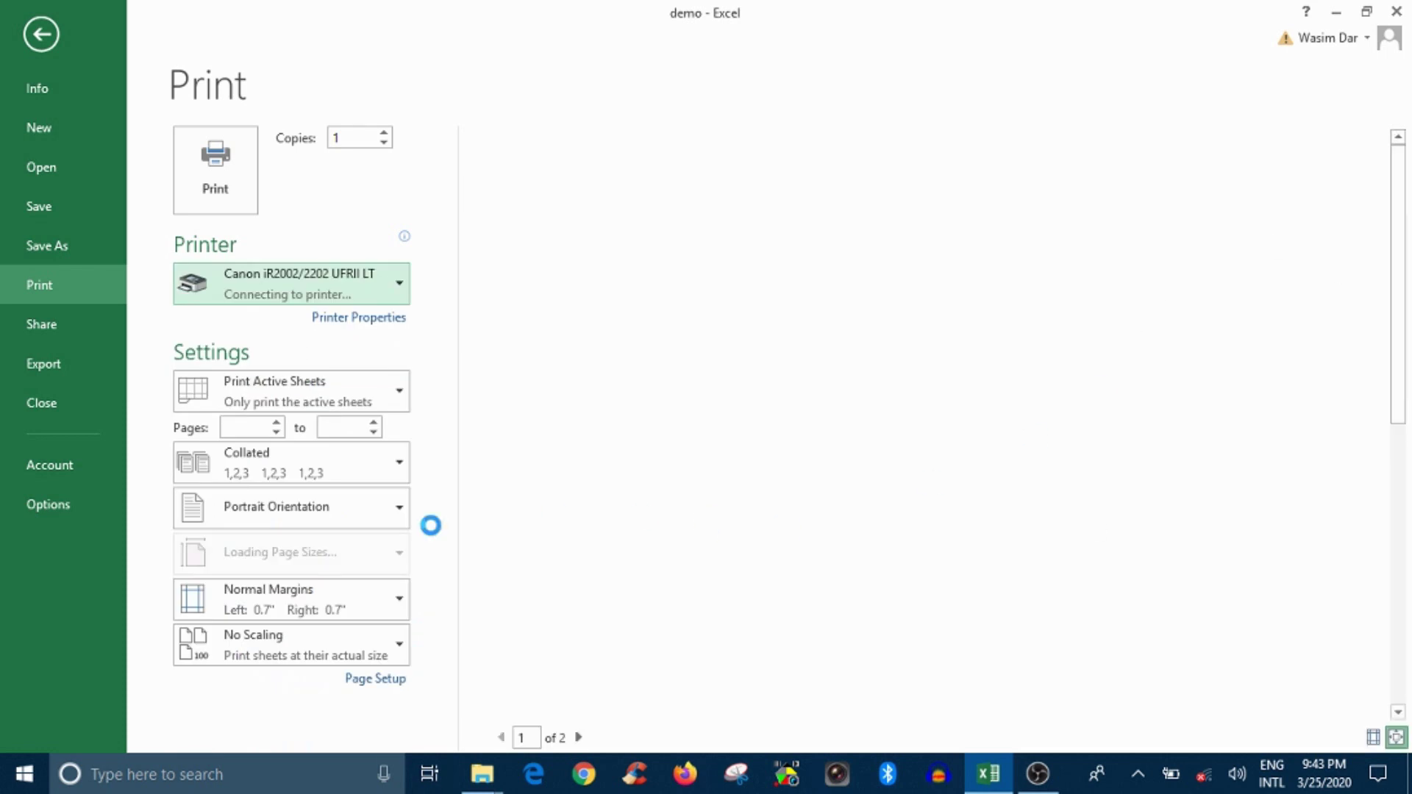
- Switch the page orientation to Landscape and return to the worksheet
left_click(291, 513)
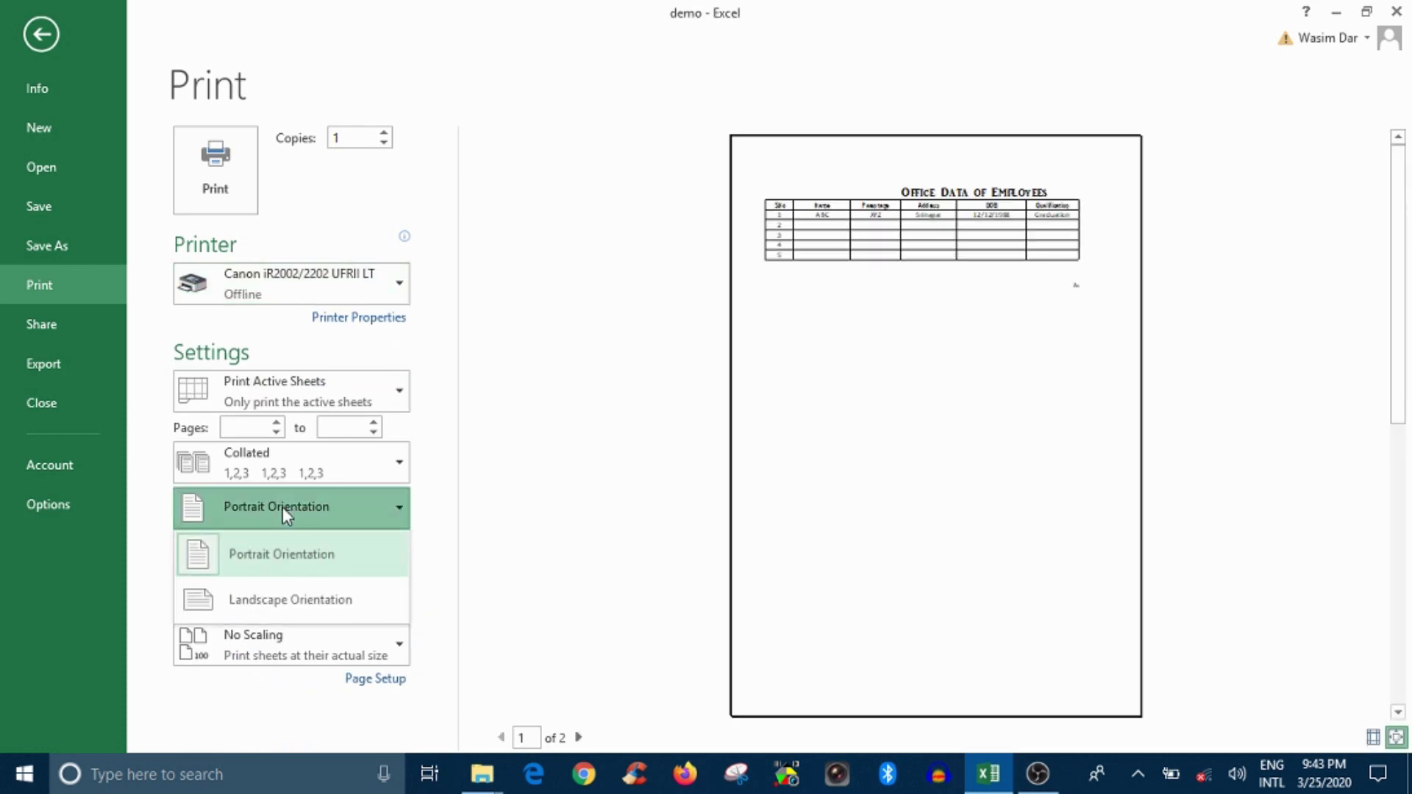
left_click(275, 509)
left_click(269, 509)
left_click(266, 515)
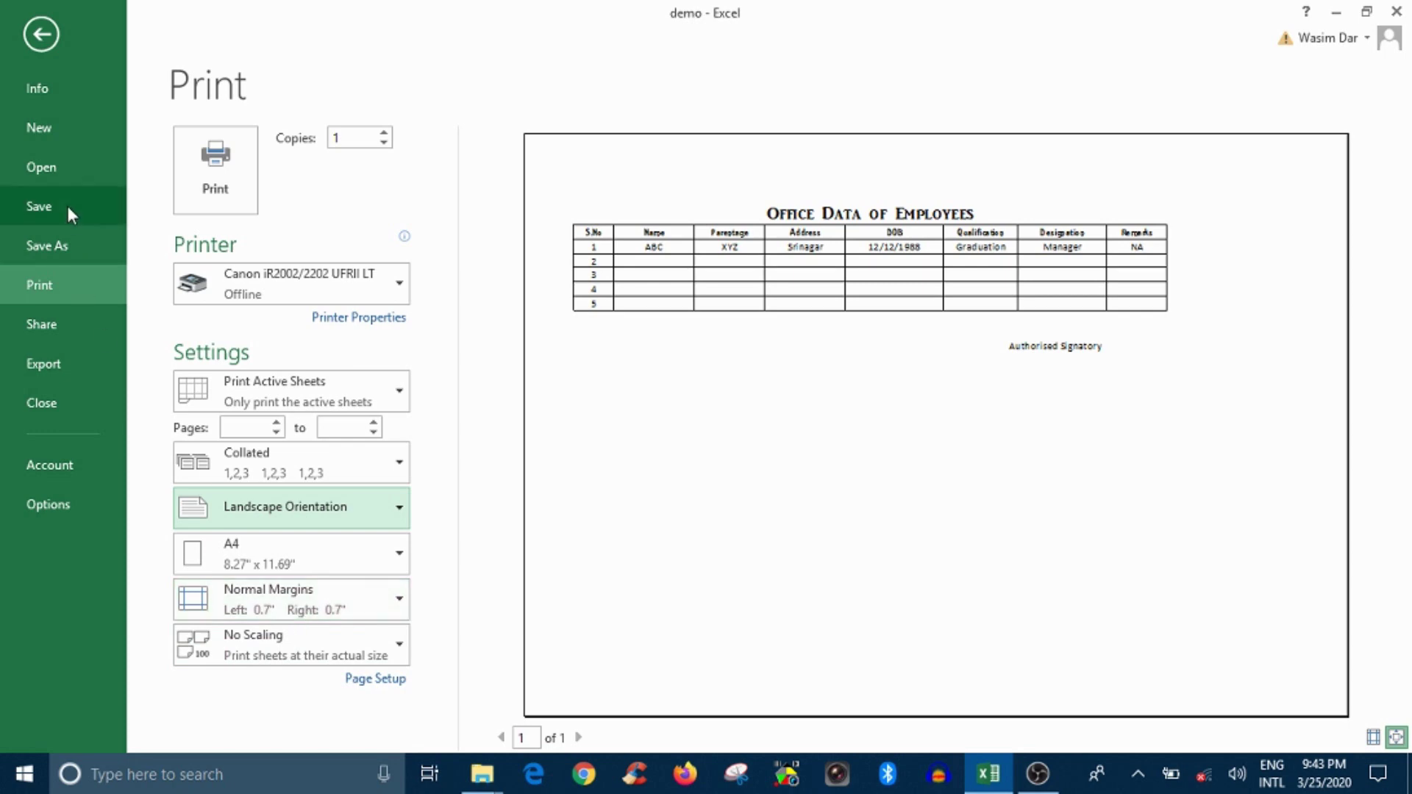
left_click(37, 35)
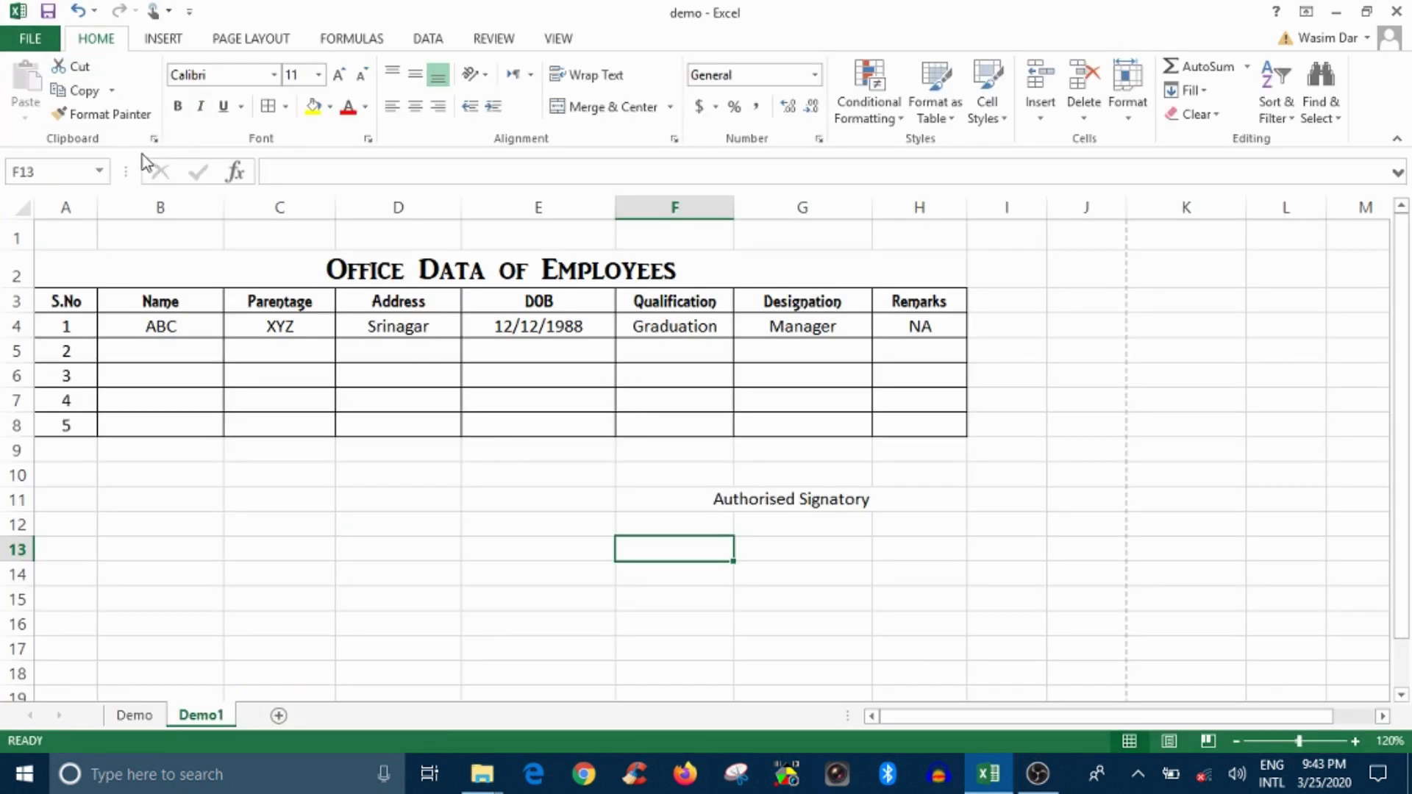
- Look through the Insert, Page Layout, Formulas, Data, Review and View tabs, then return to Home
left_click(162, 45)
left_click(243, 43)
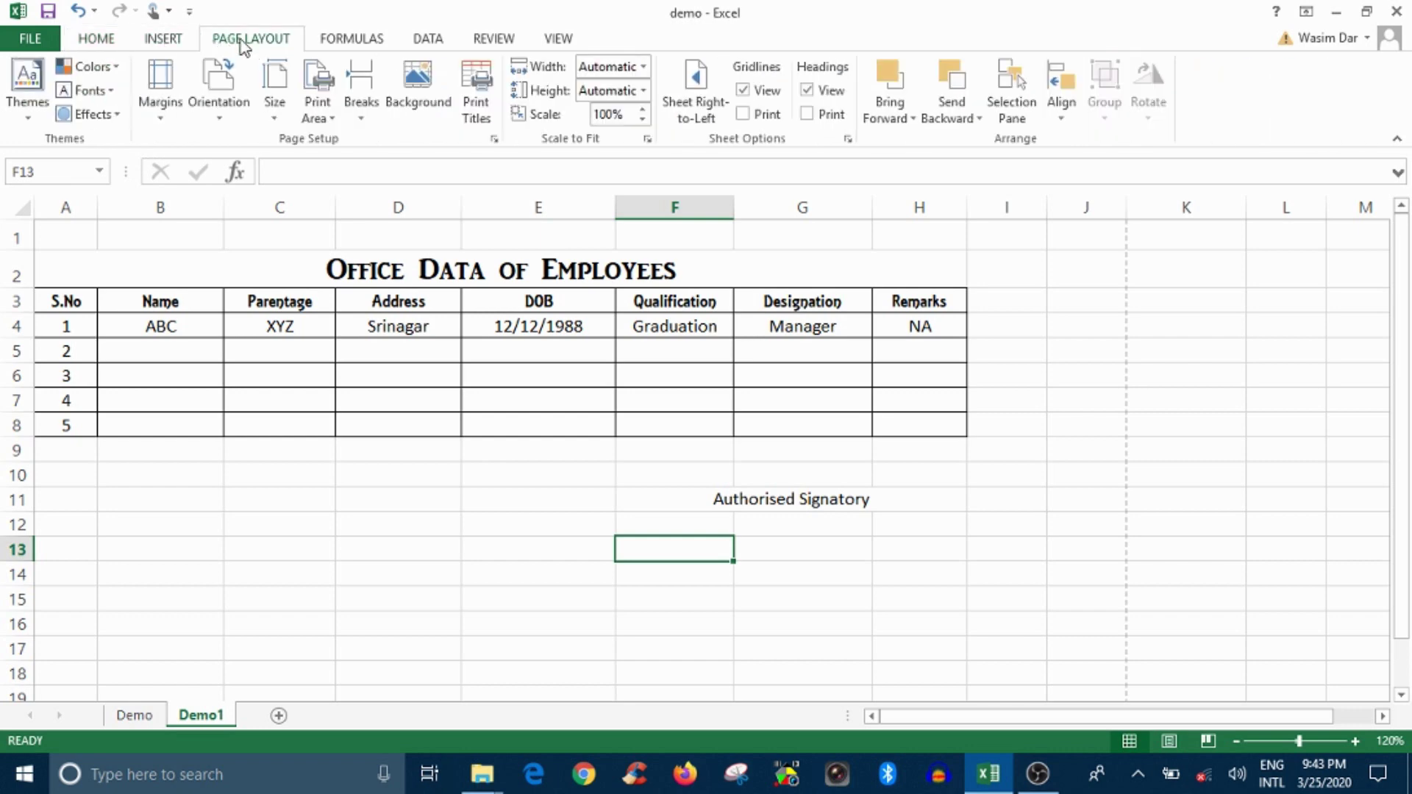
left_click(373, 46)
left_click(453, 38)
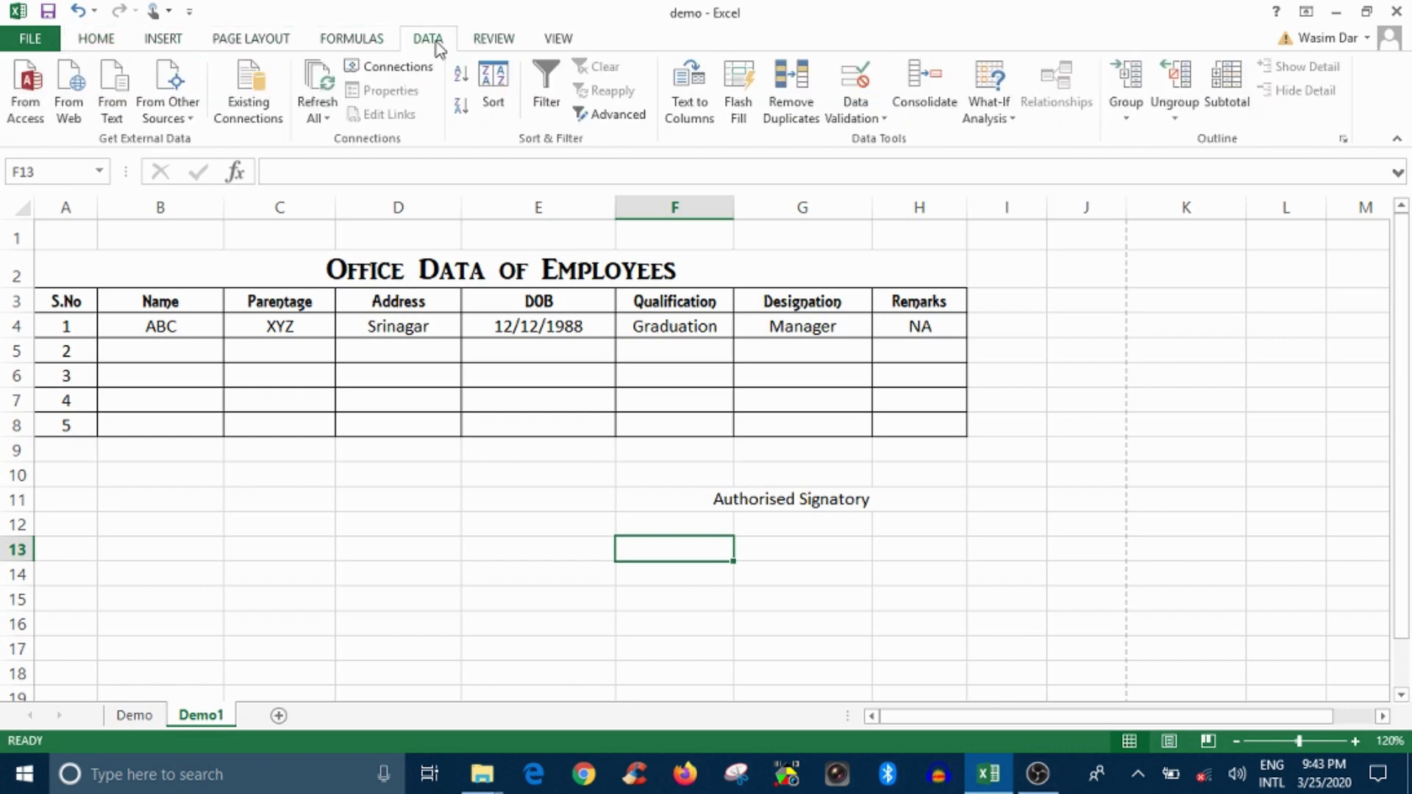
left_click(493, 42)
left_click(552, 40)
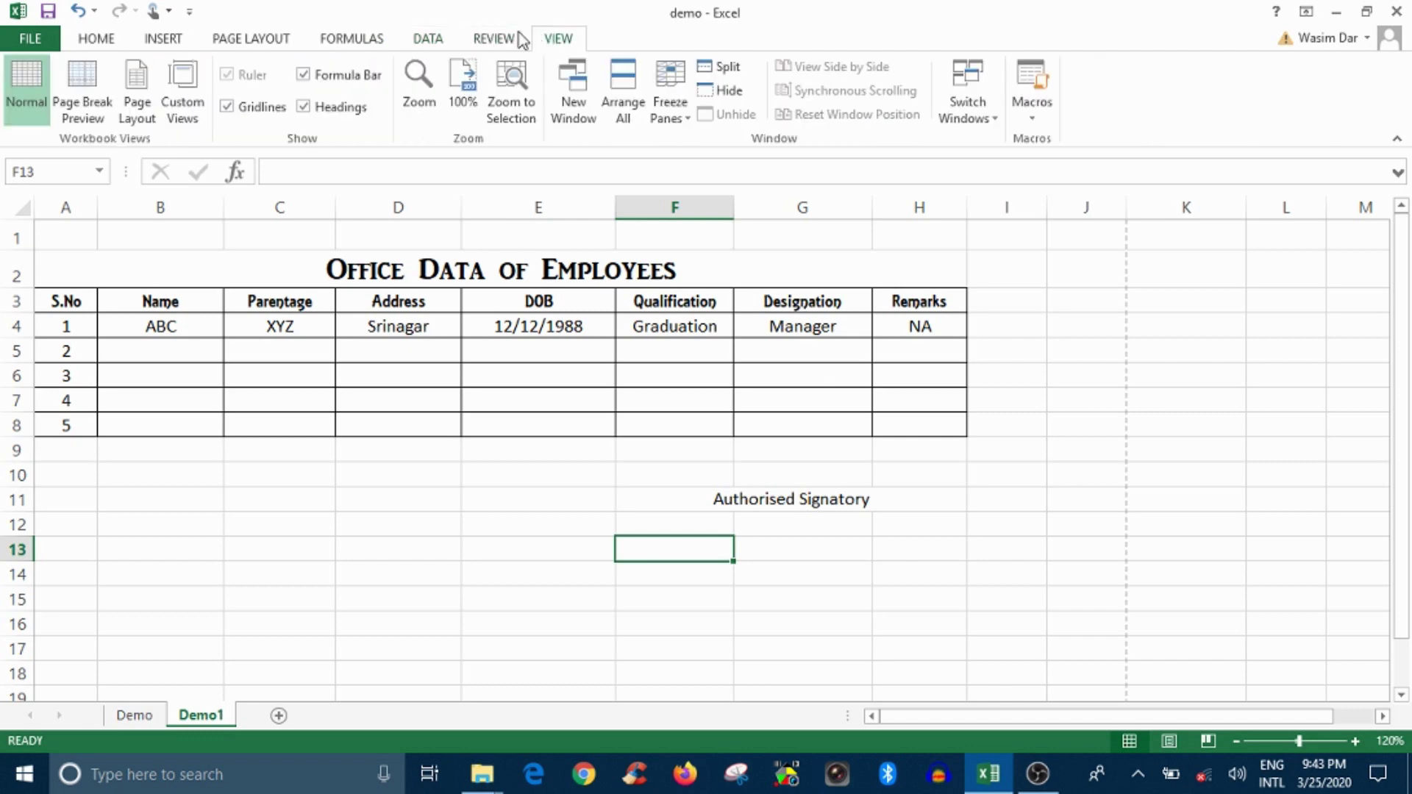
left_click(120, 46)
- Select the employee table from A3 to H8
mouse_move(59, 308)
left_mouse_down()
mouse_move(969, 421)
mouse_move(924, 421)
left_mouse_up()
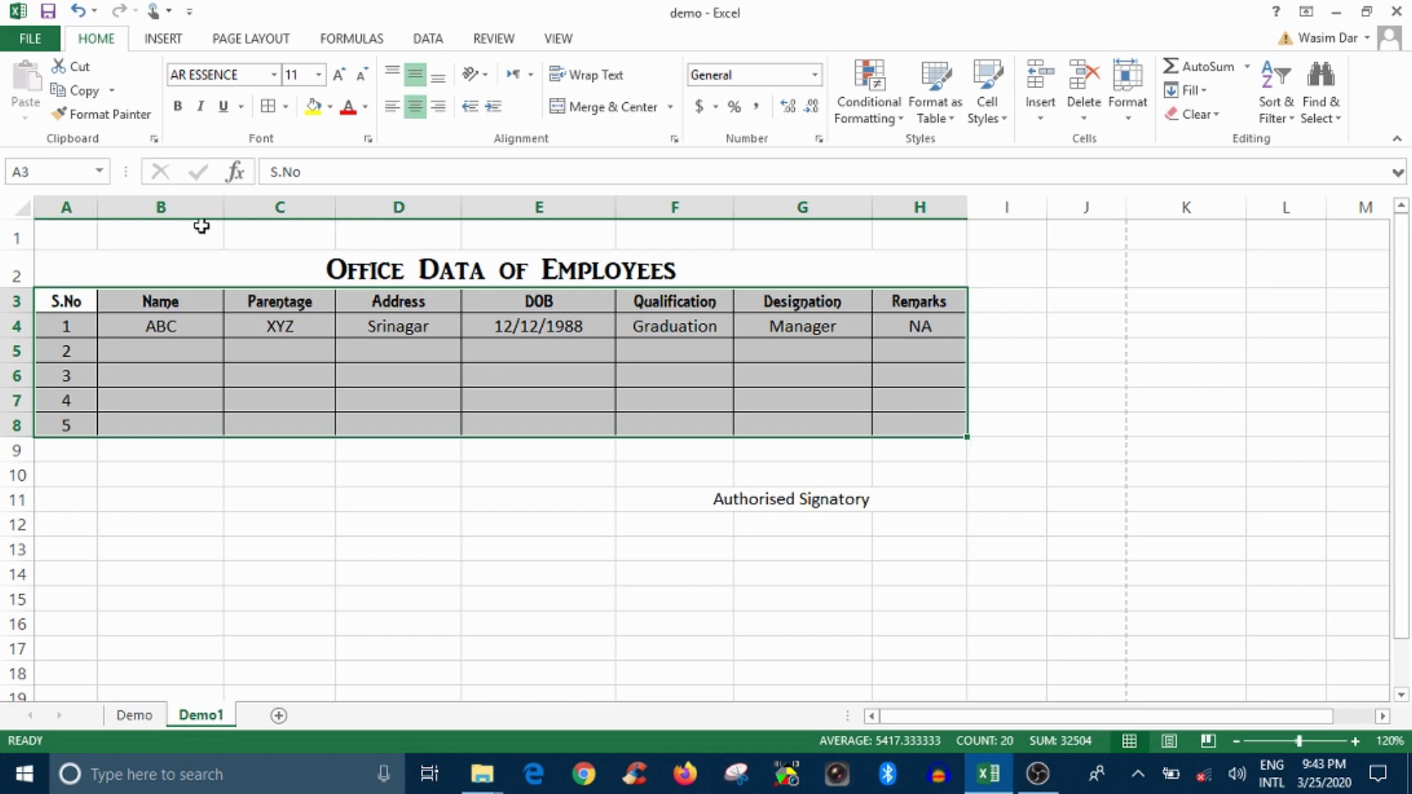
left_click(235, 38)
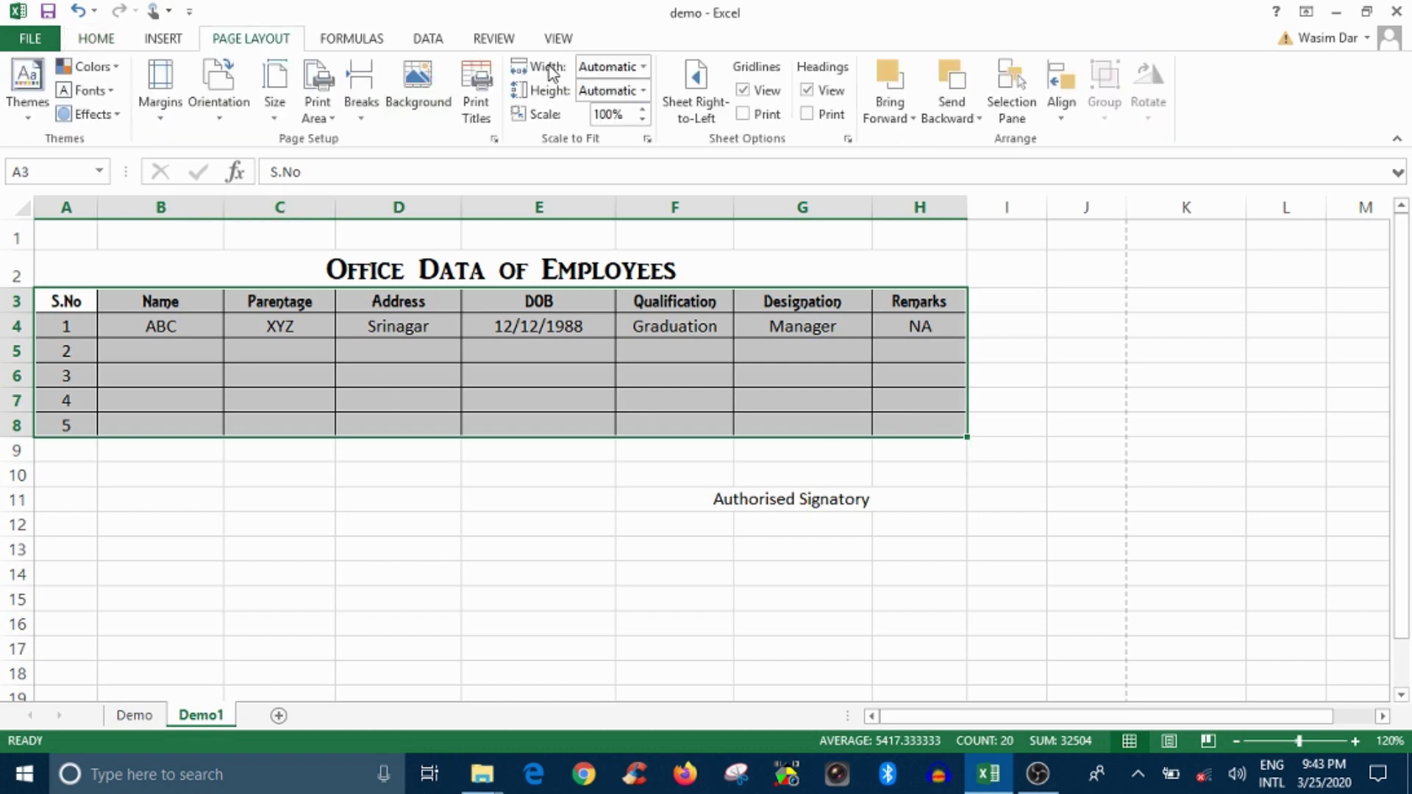
left_click(97, 41)
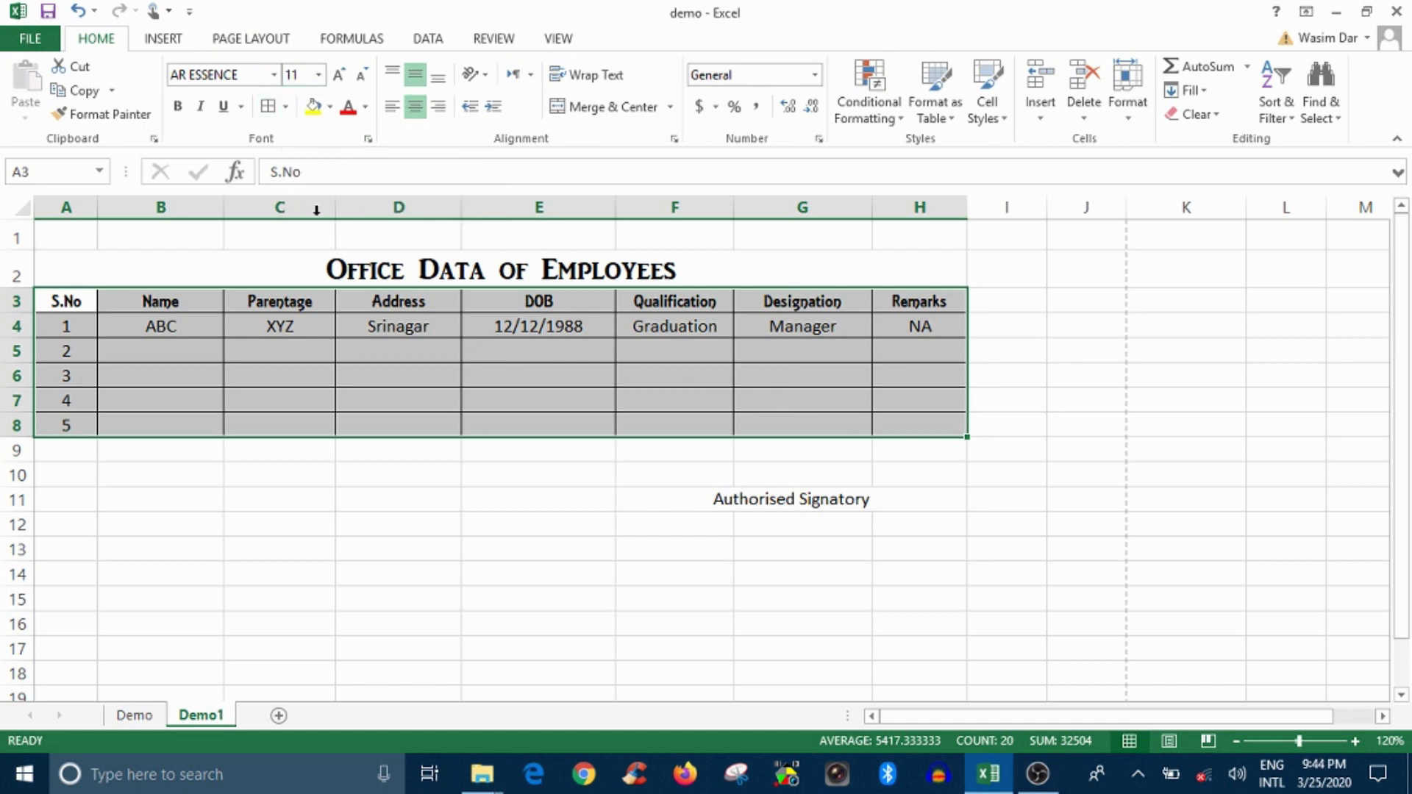
left_click(390, 378)
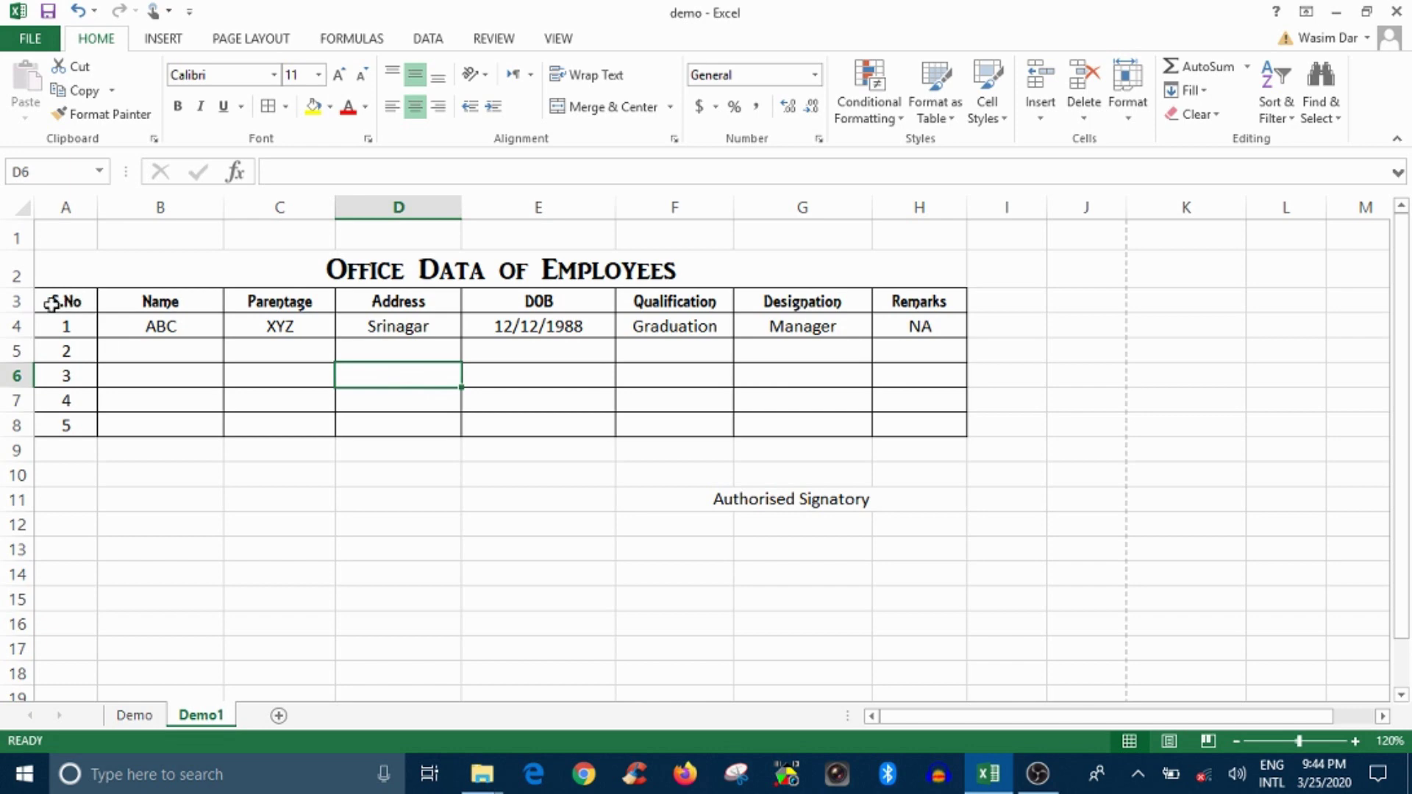
left_click_drag(50, 304, 936, 432)
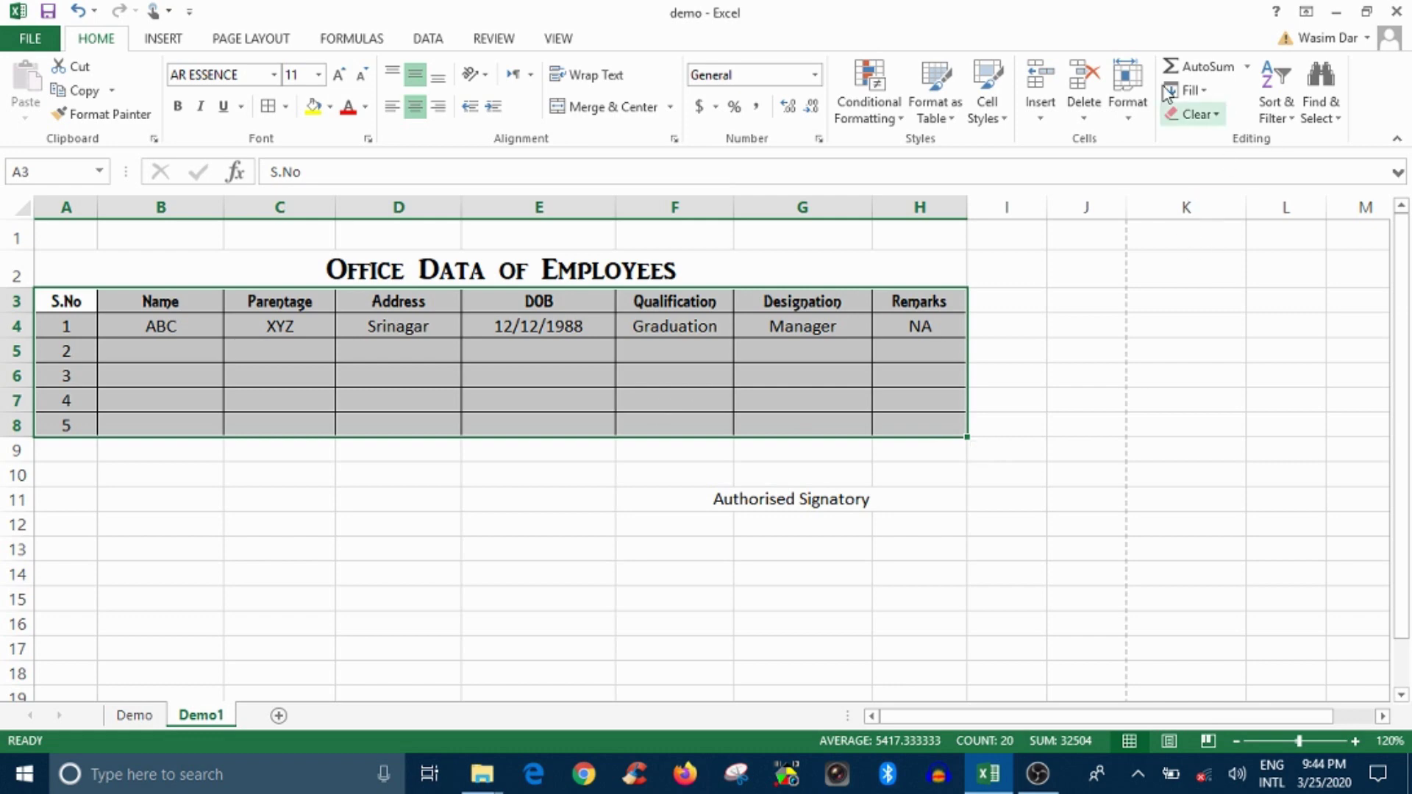
- Set the row height of rows 3 to 8 to 25 via Format > Row Height
left_click(1140, 118)
left_click(1157, 165)
type("25")
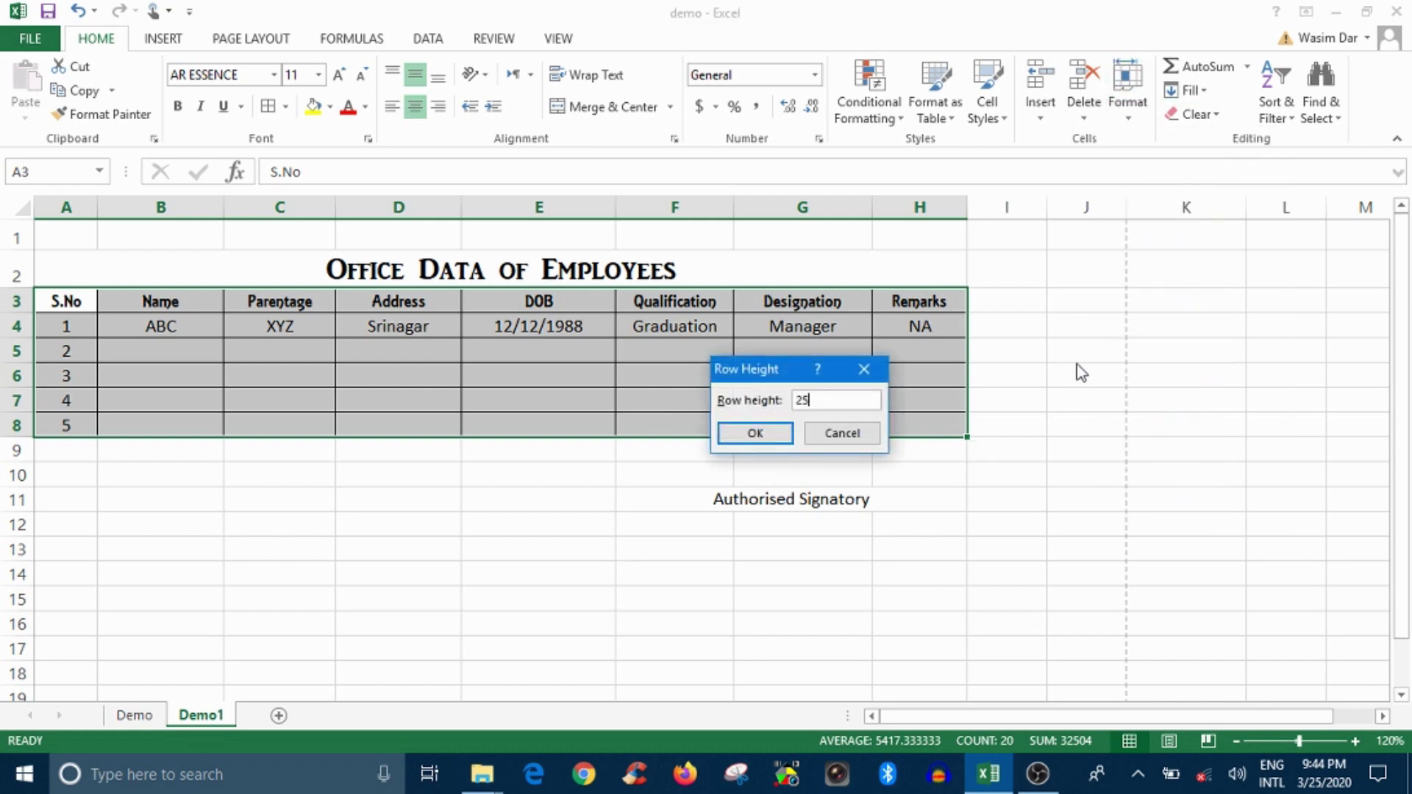
key("Return")
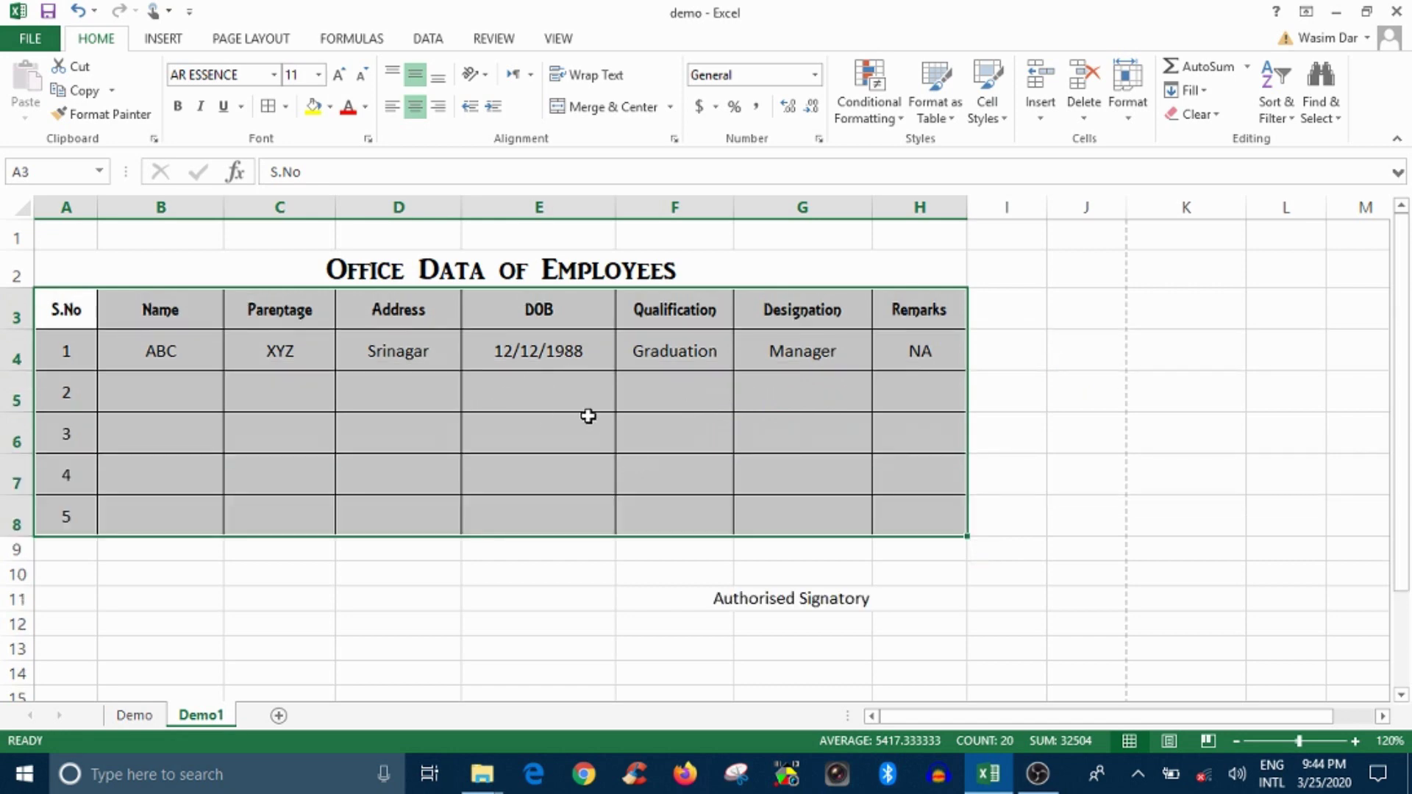
left_click(435, 397)
mouse_move(67, 313)
left_mouse_down()
mouse_move(292, 359)
mouse_move(917, 529)
left_mouse_up()
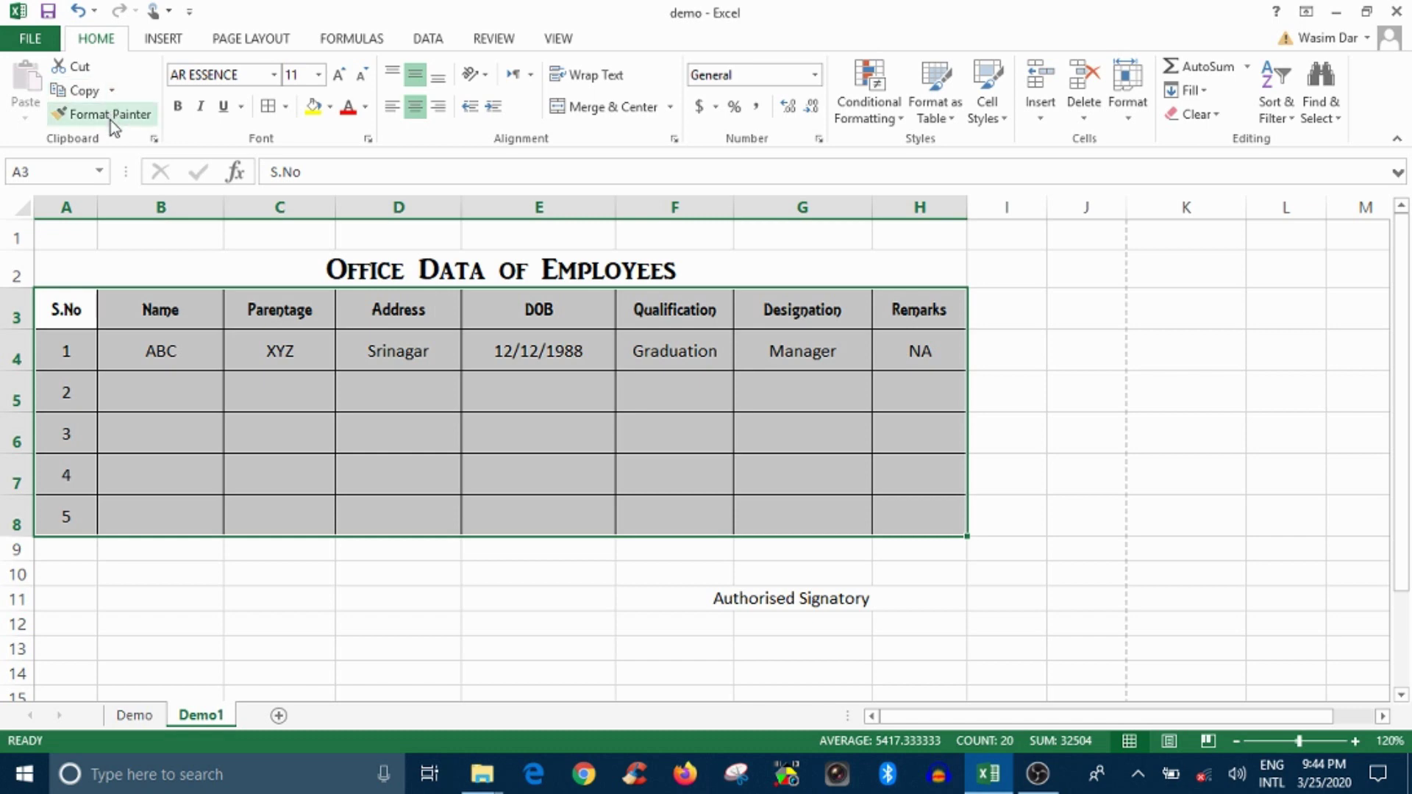
left_click(163, 312)
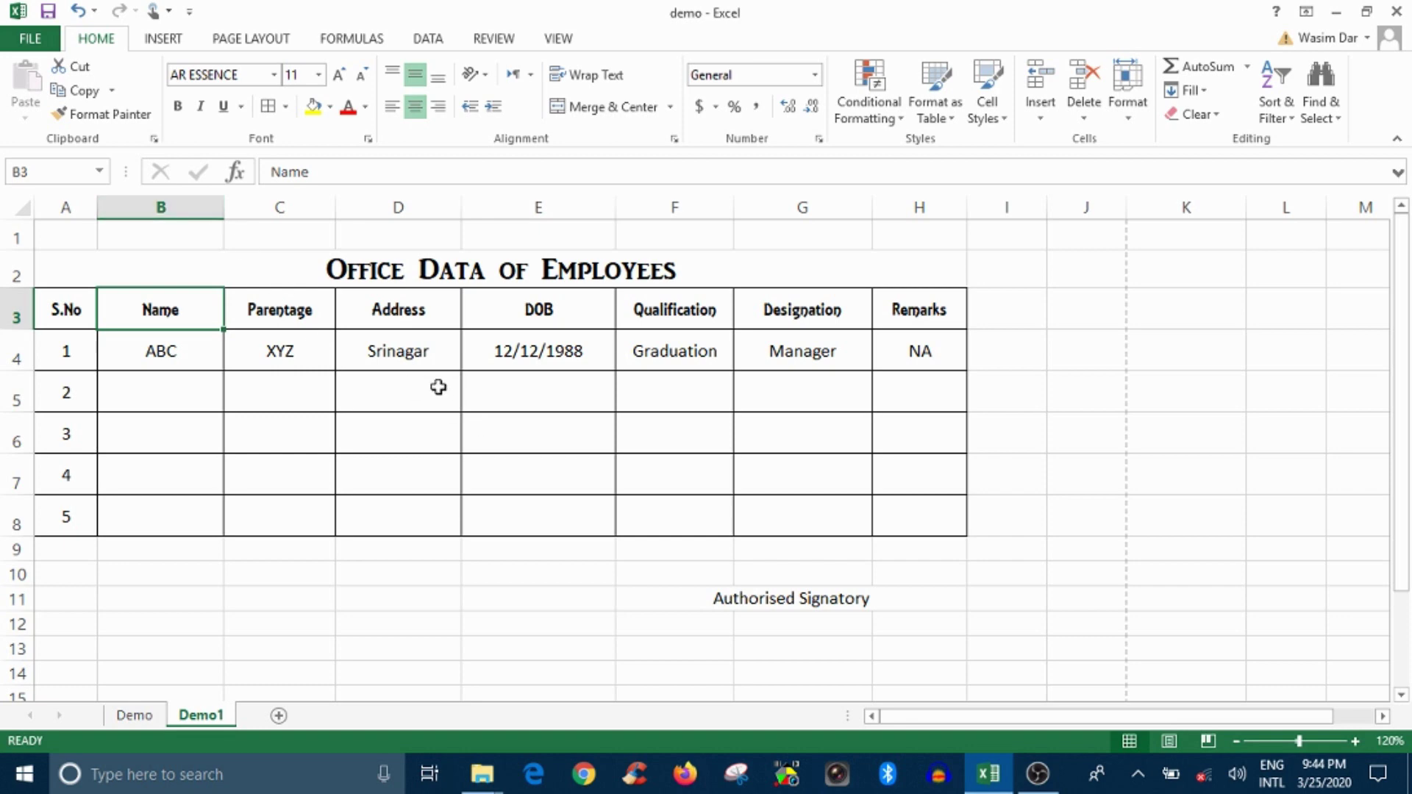
left_click(209, 351)
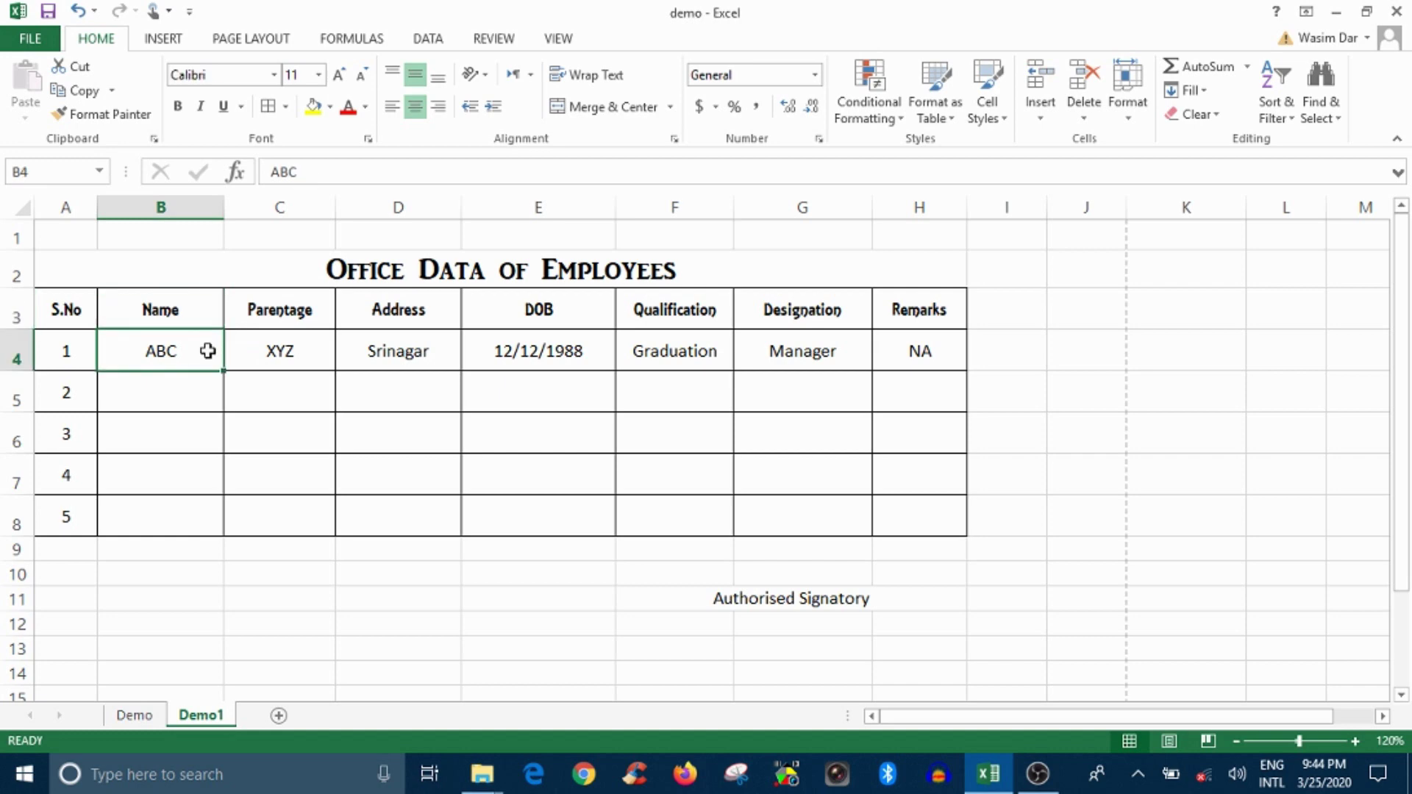
key("ctrl+c")
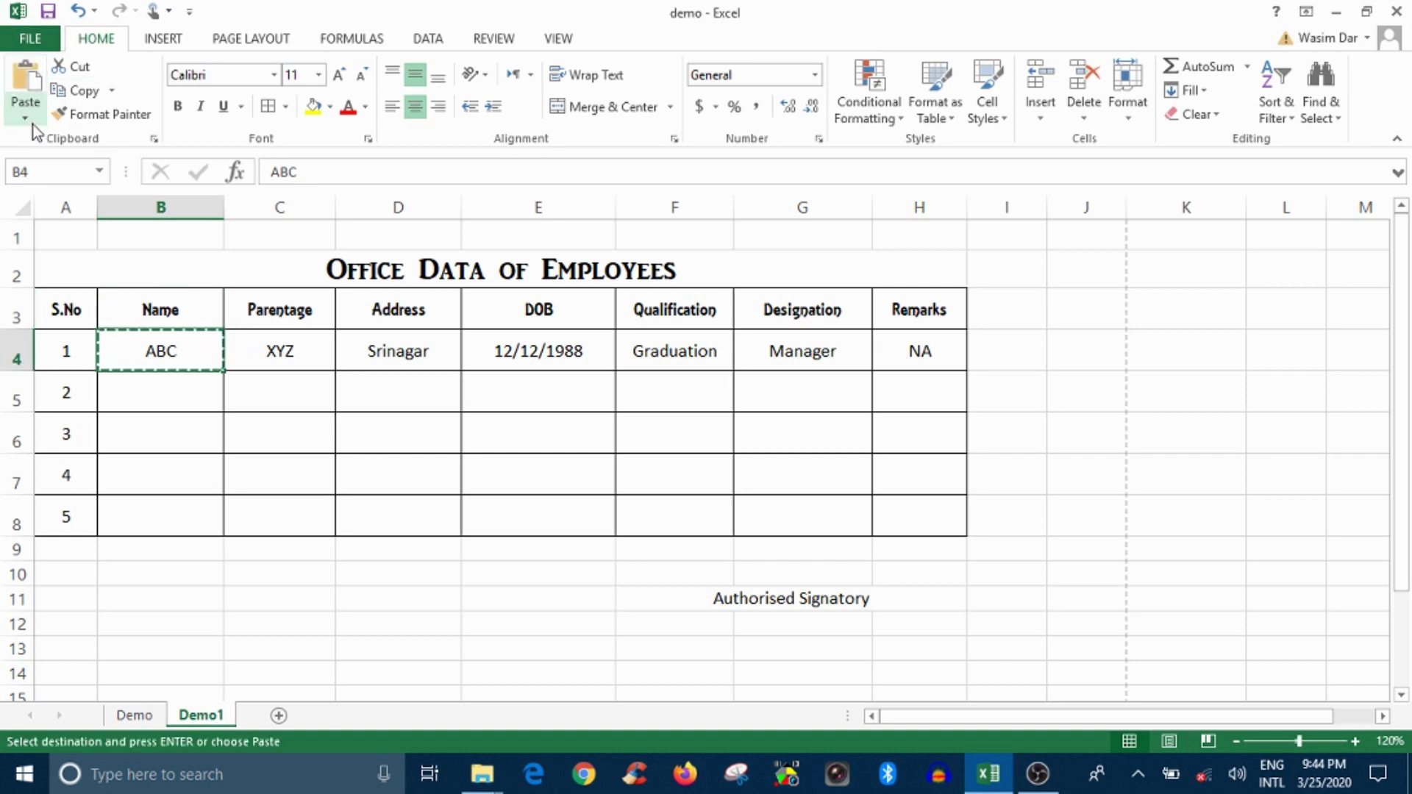
left_click(150, 395)
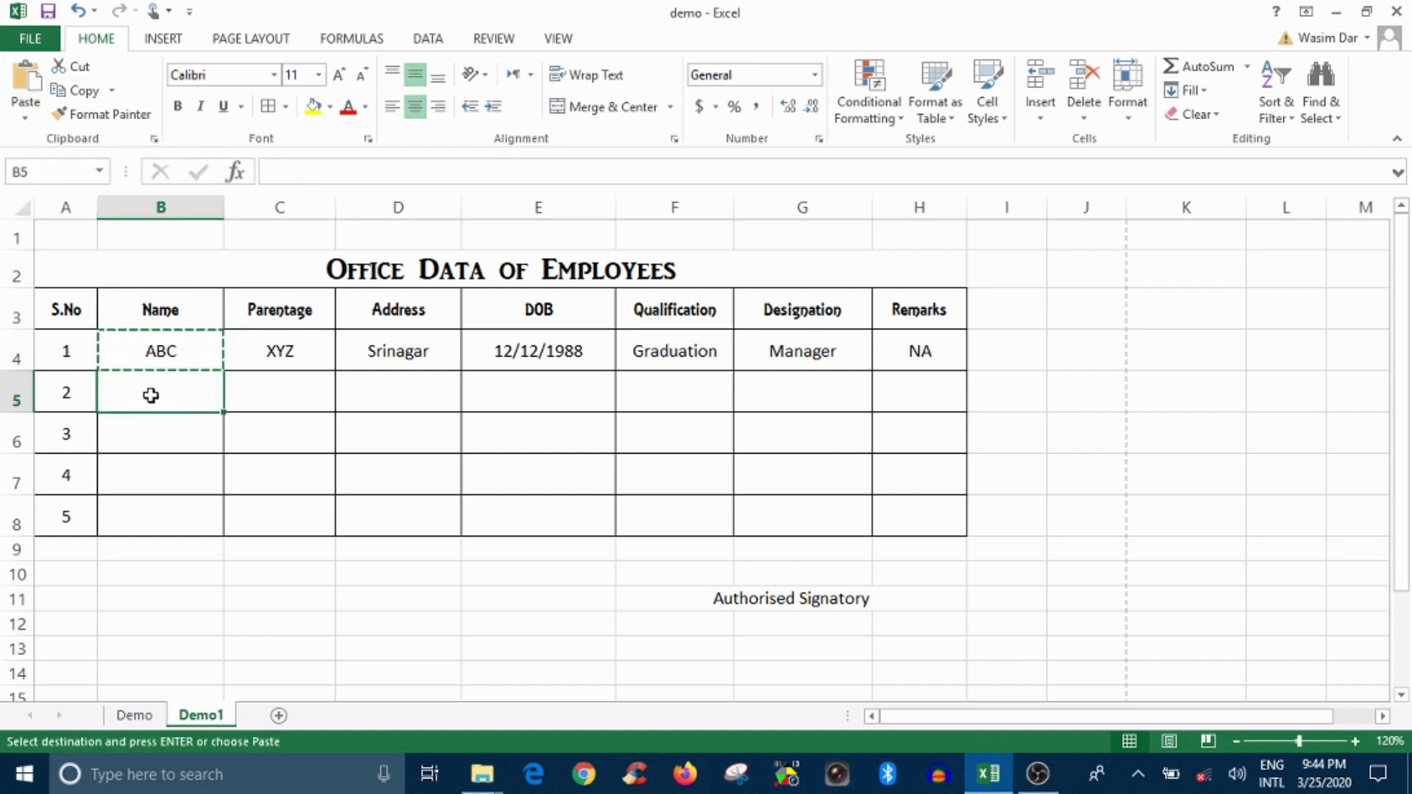
left_click(28, 96)
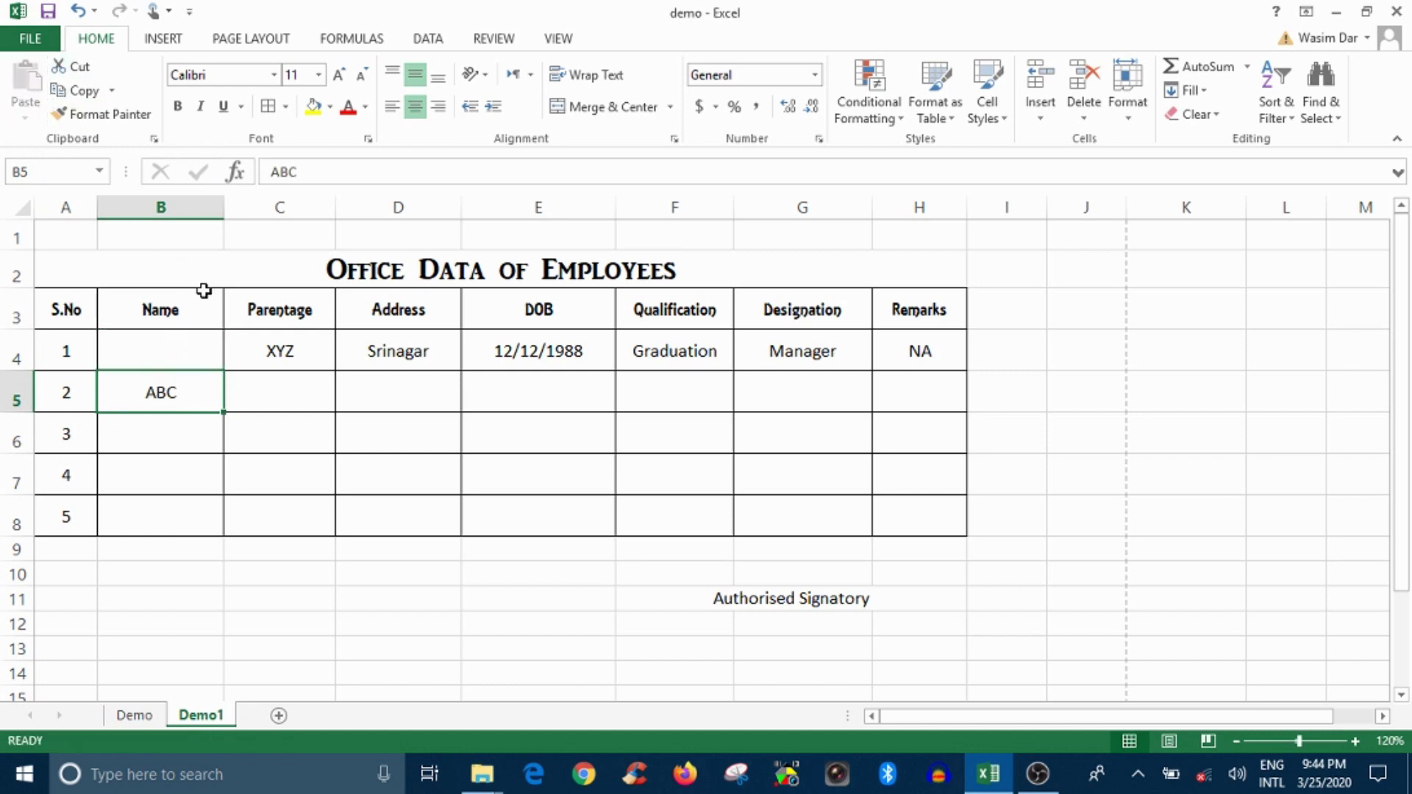
key("ctrl+z")
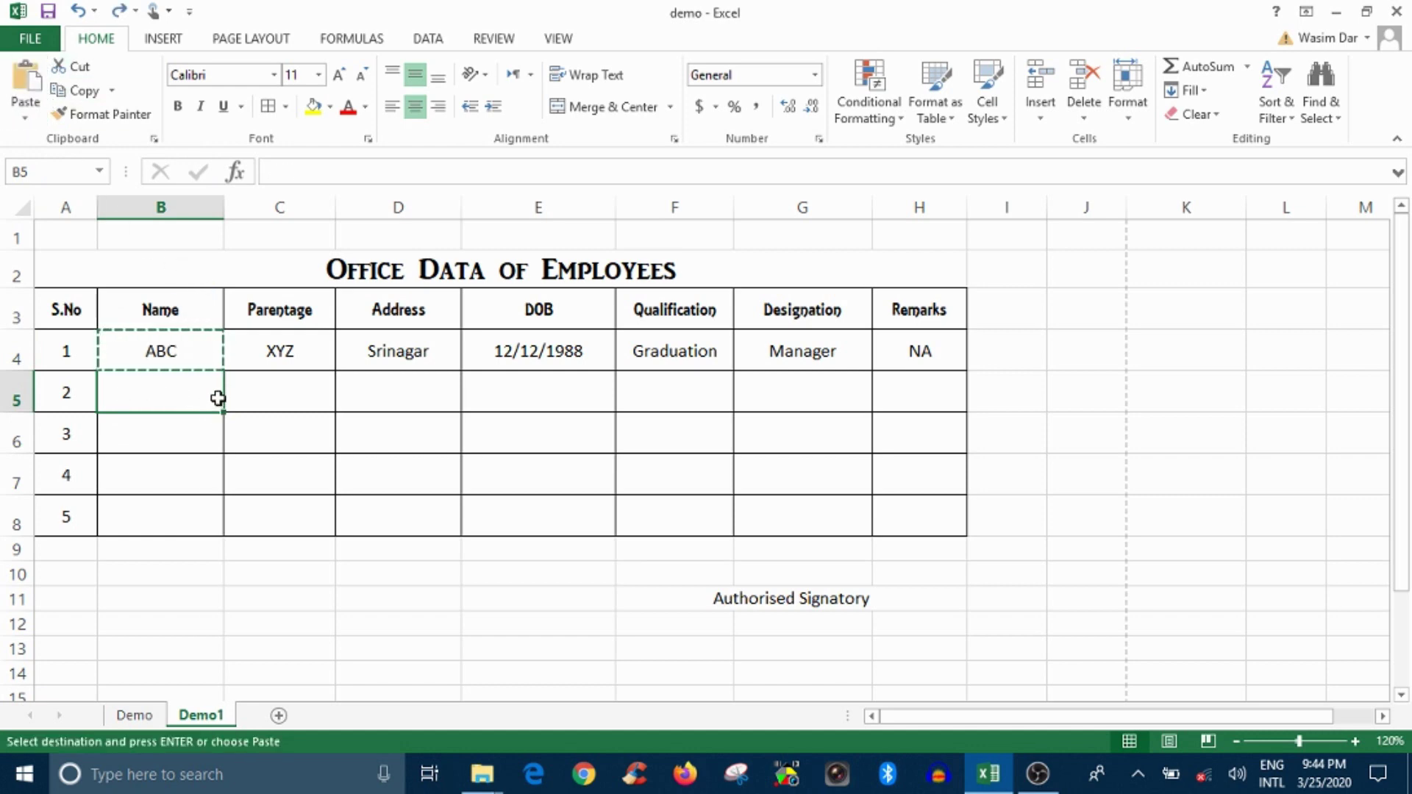
key("Escape")
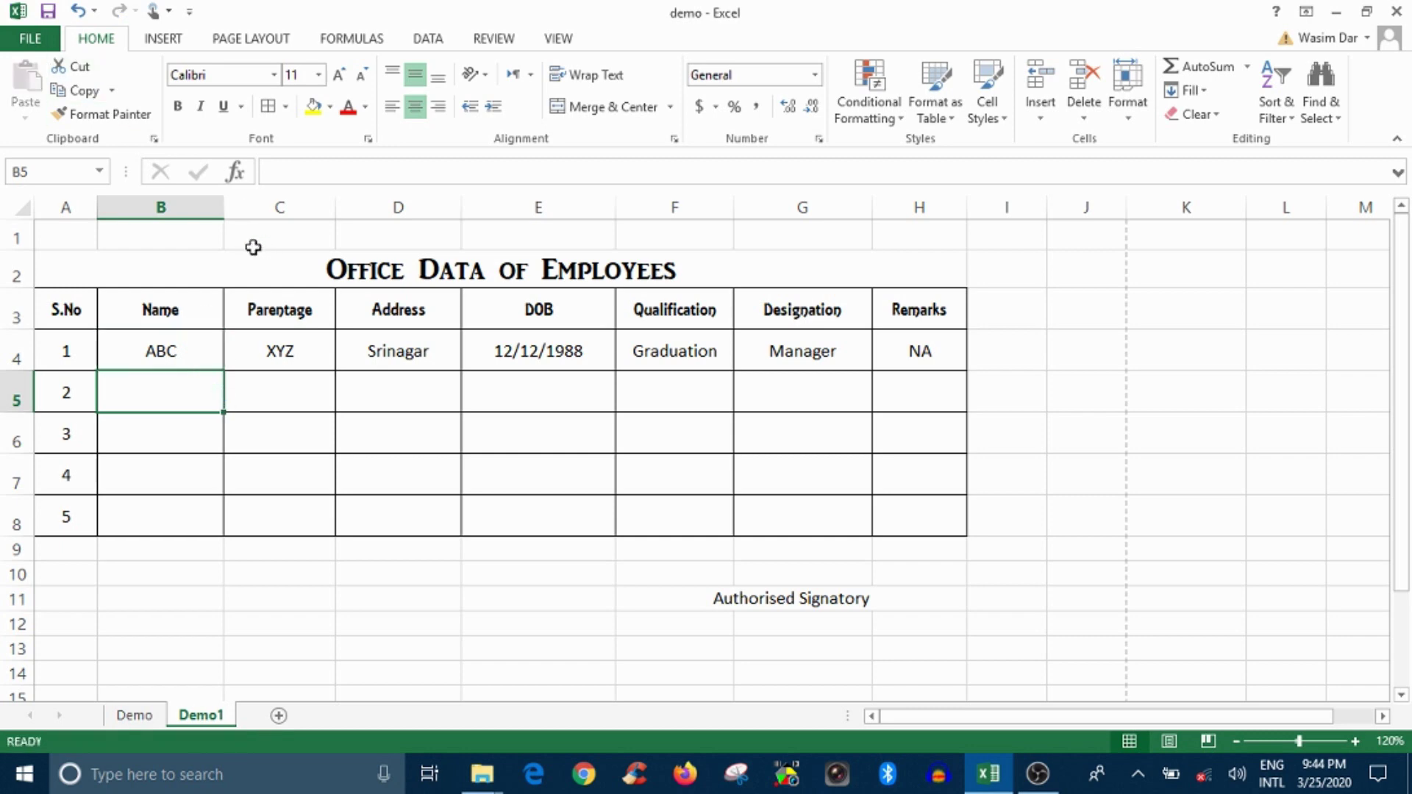
left_click(274, 76)
left_click(272, 77)
left_click(319, 75)
left_click(319, 75)
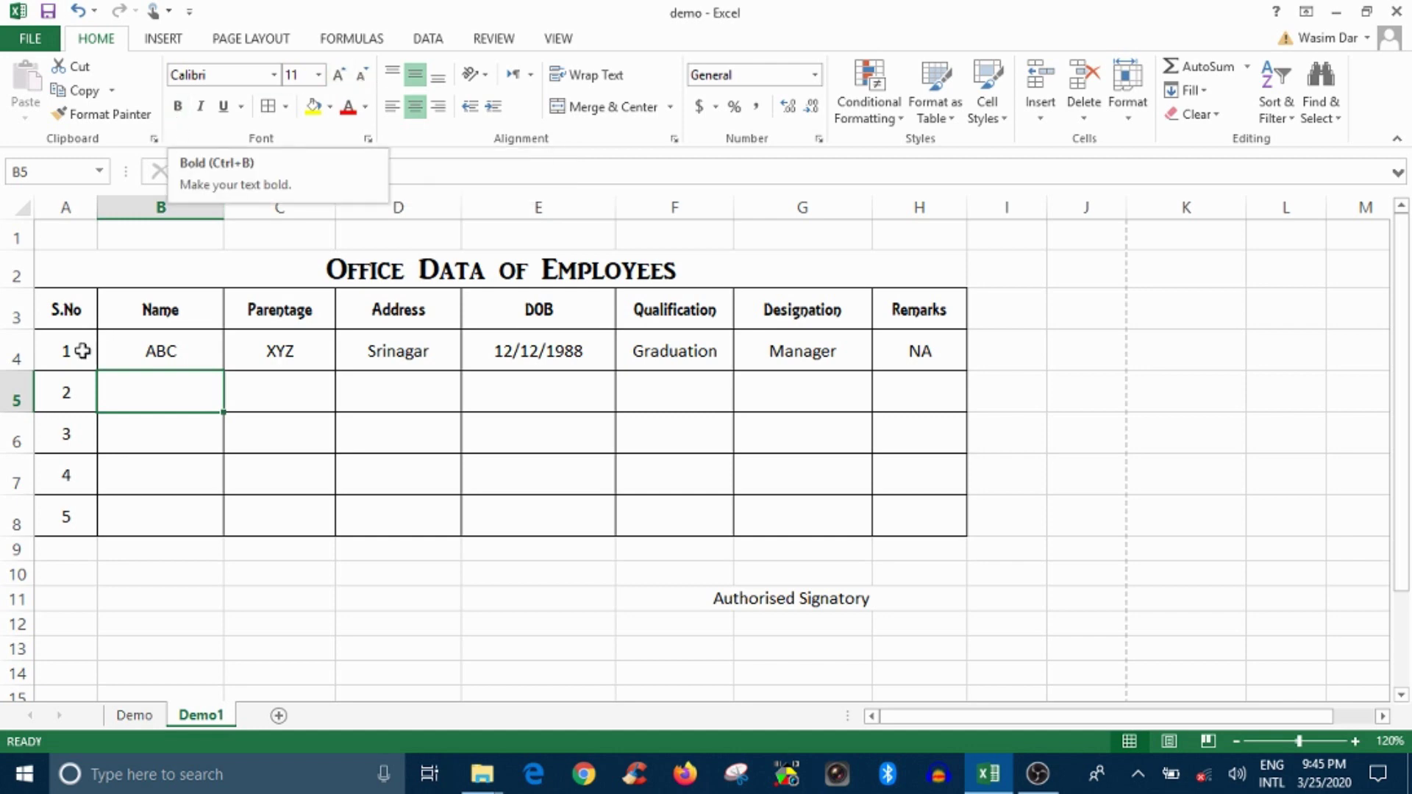
mouse_move(82, 351)
left_mouse_down()
mouse_move(650, 380)
mouse_move(890, 357)
left_mouse_up()
left_click(187, 108)
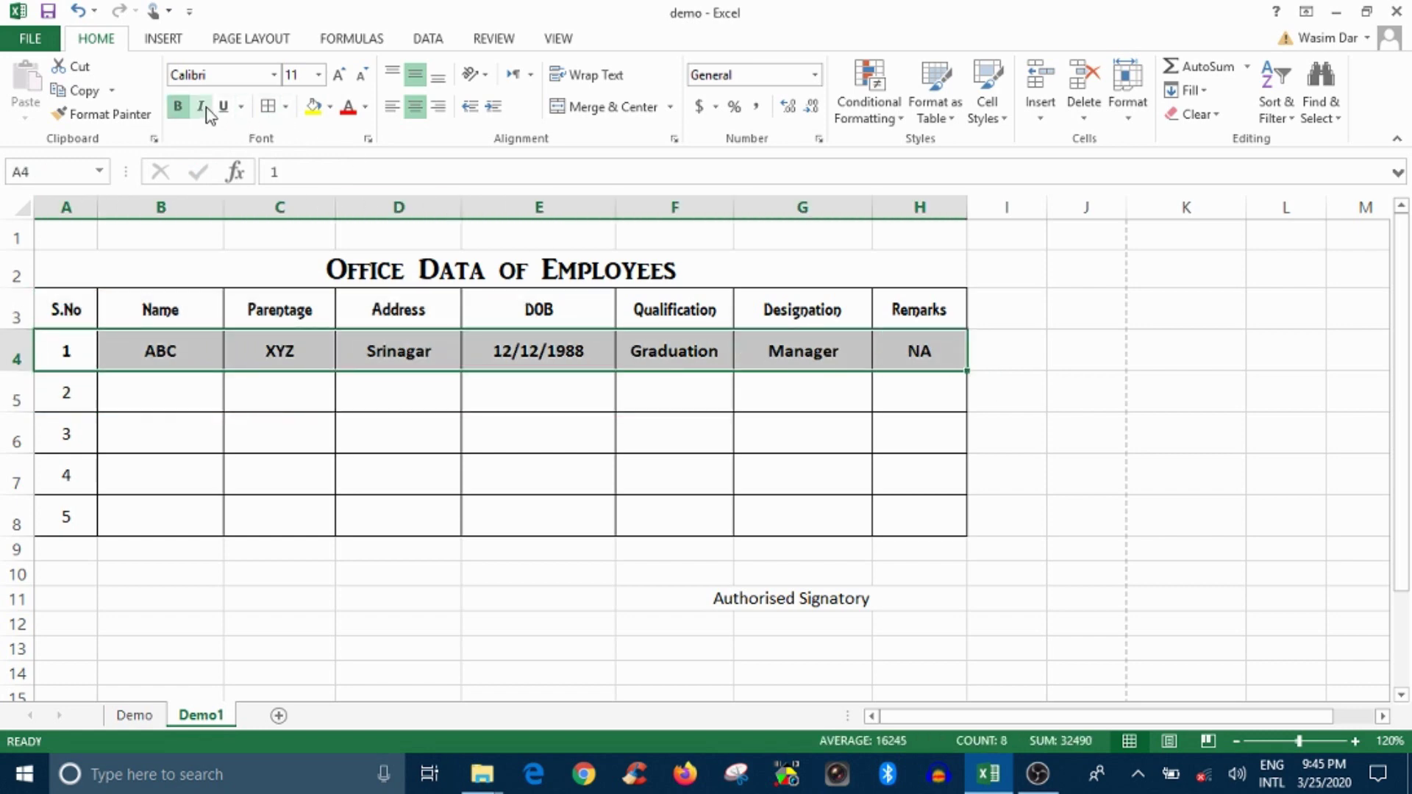
left_click(205, 109)
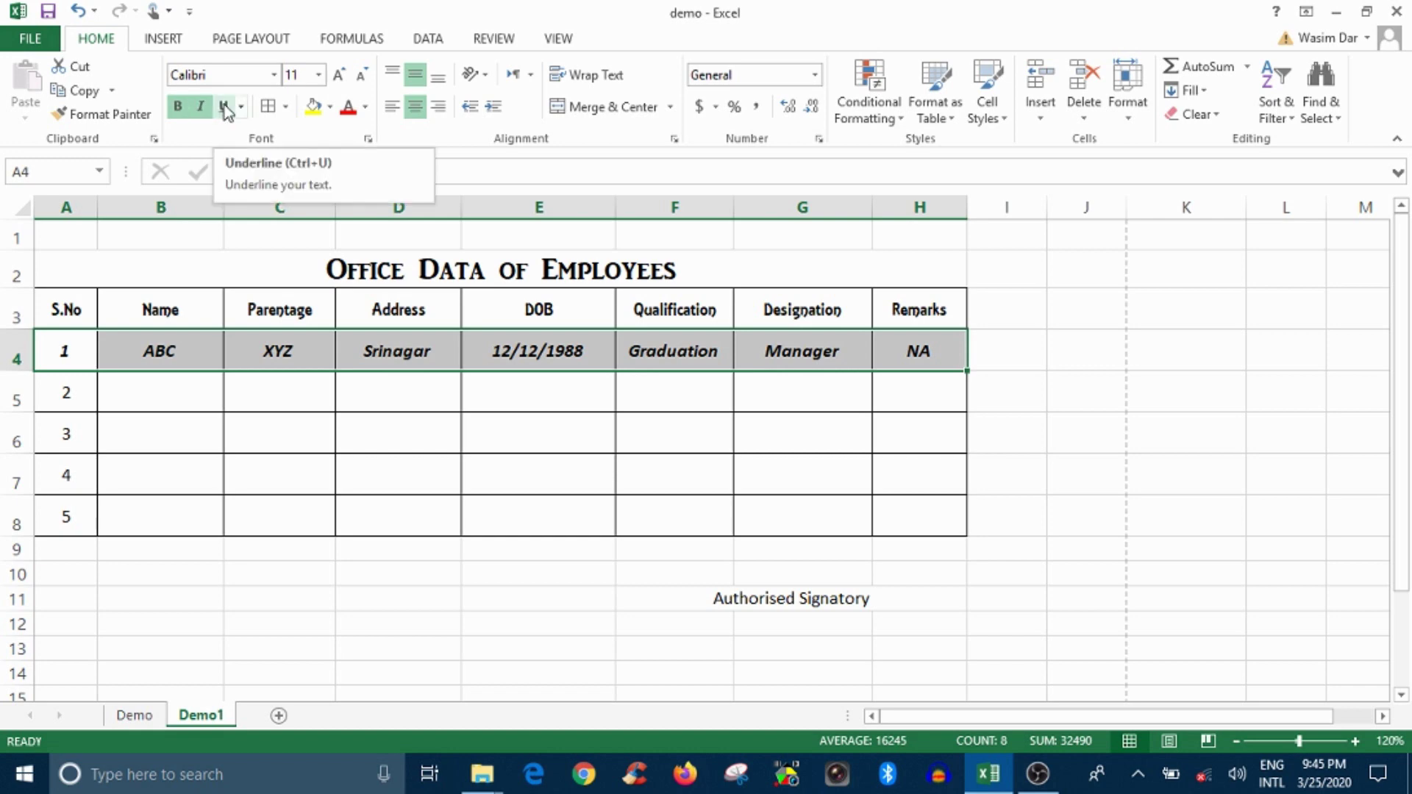
left_click(224, 107)
left_click(178, 106)
left_click(194, 108)
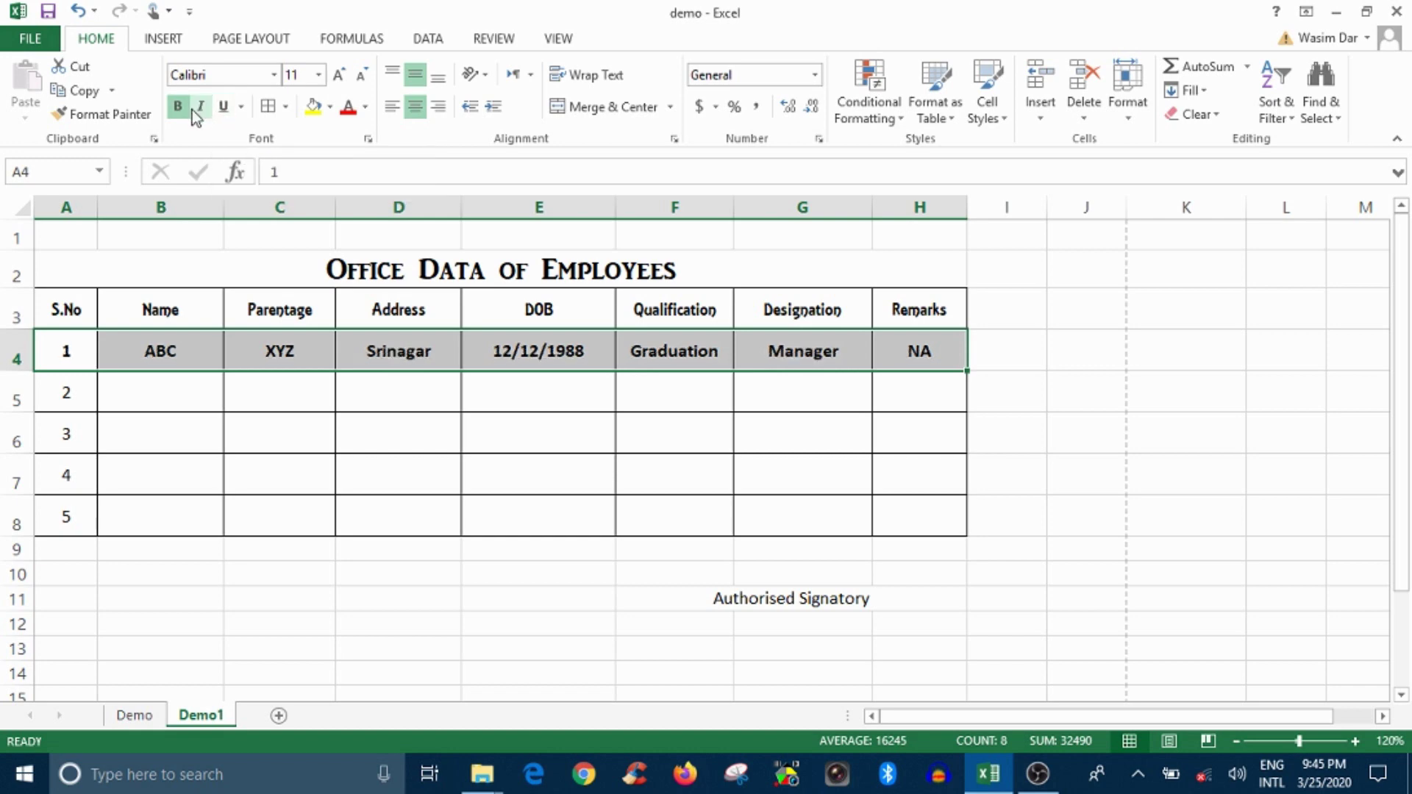
left_click(219, 107)
left_click(285, 108)
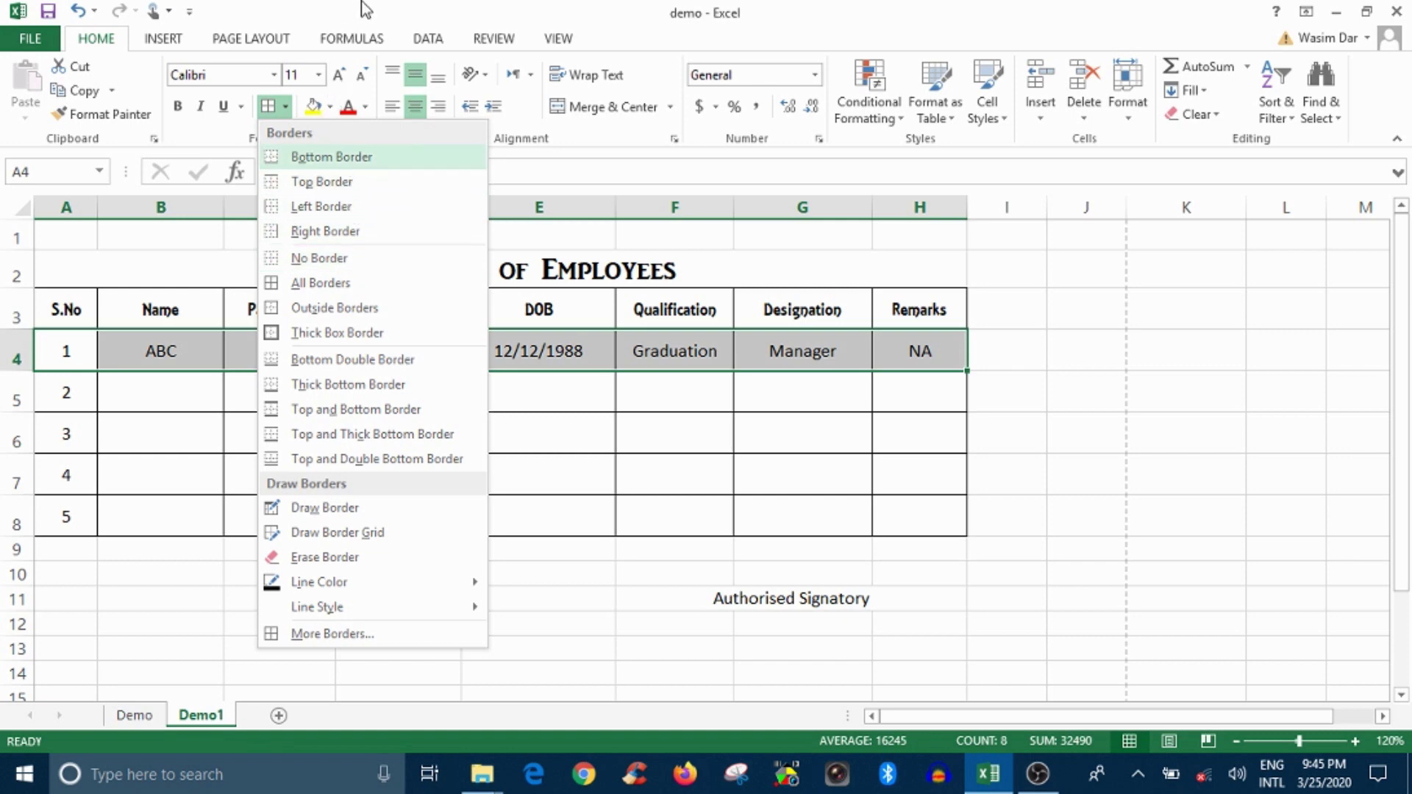
left_click(211, 134)
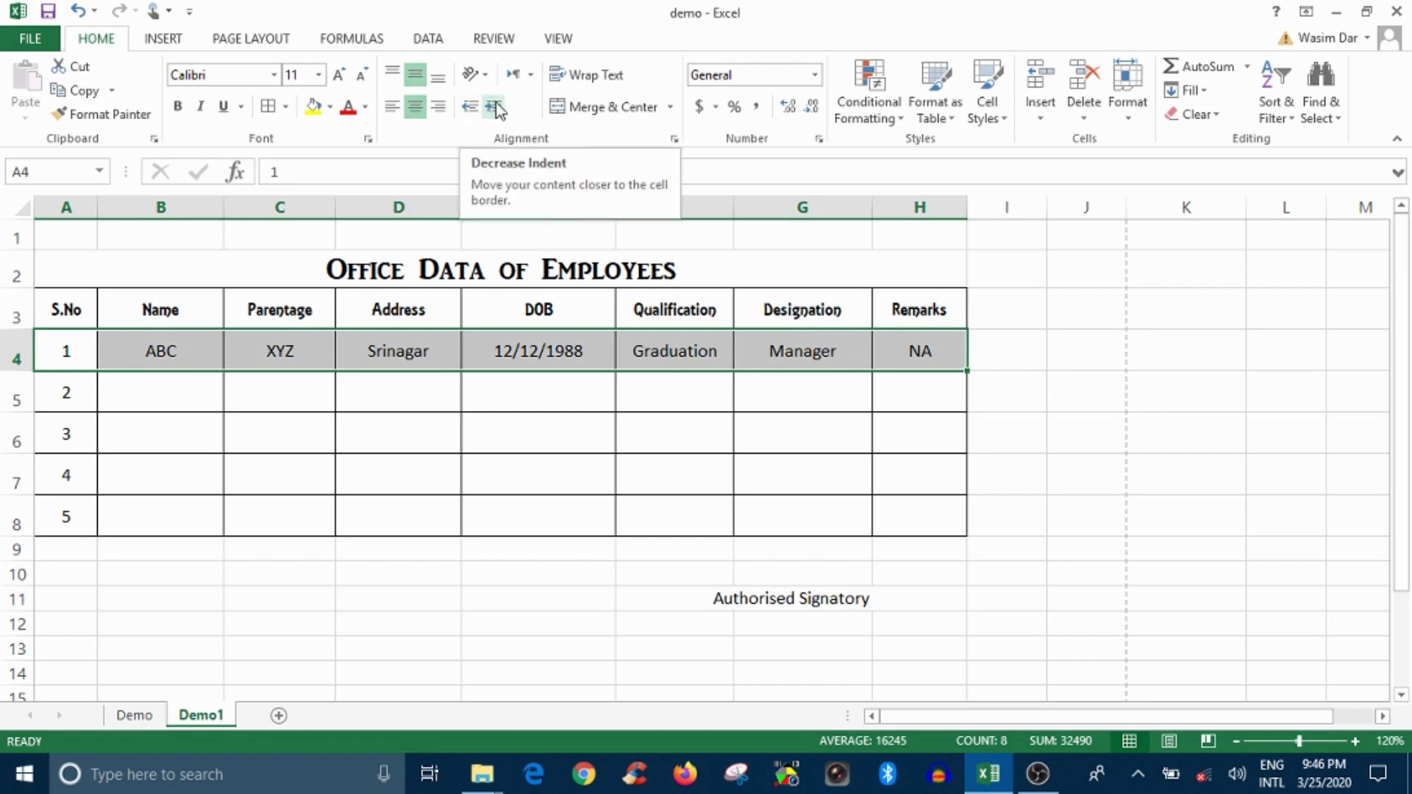
left_click(485, 75)
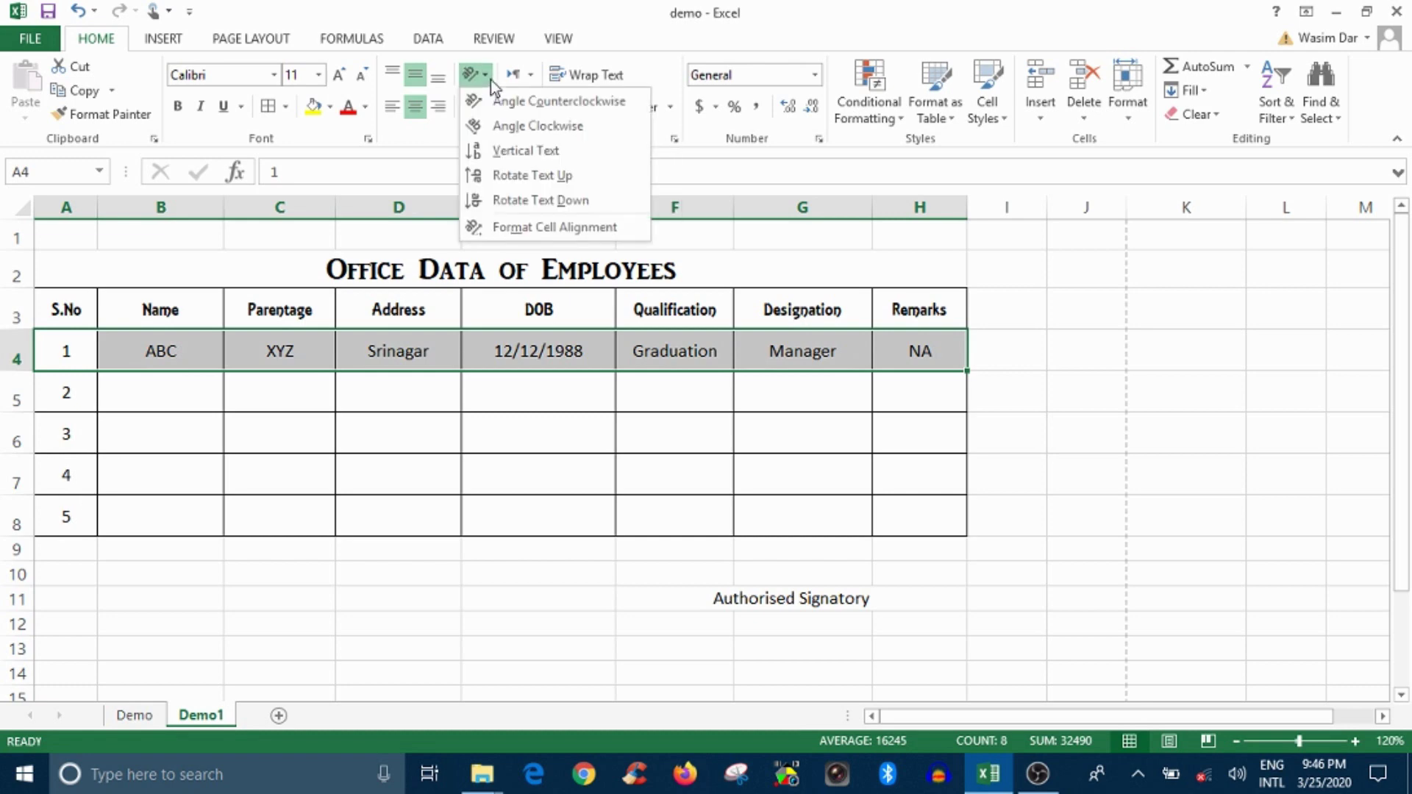
left_click(488, 81)
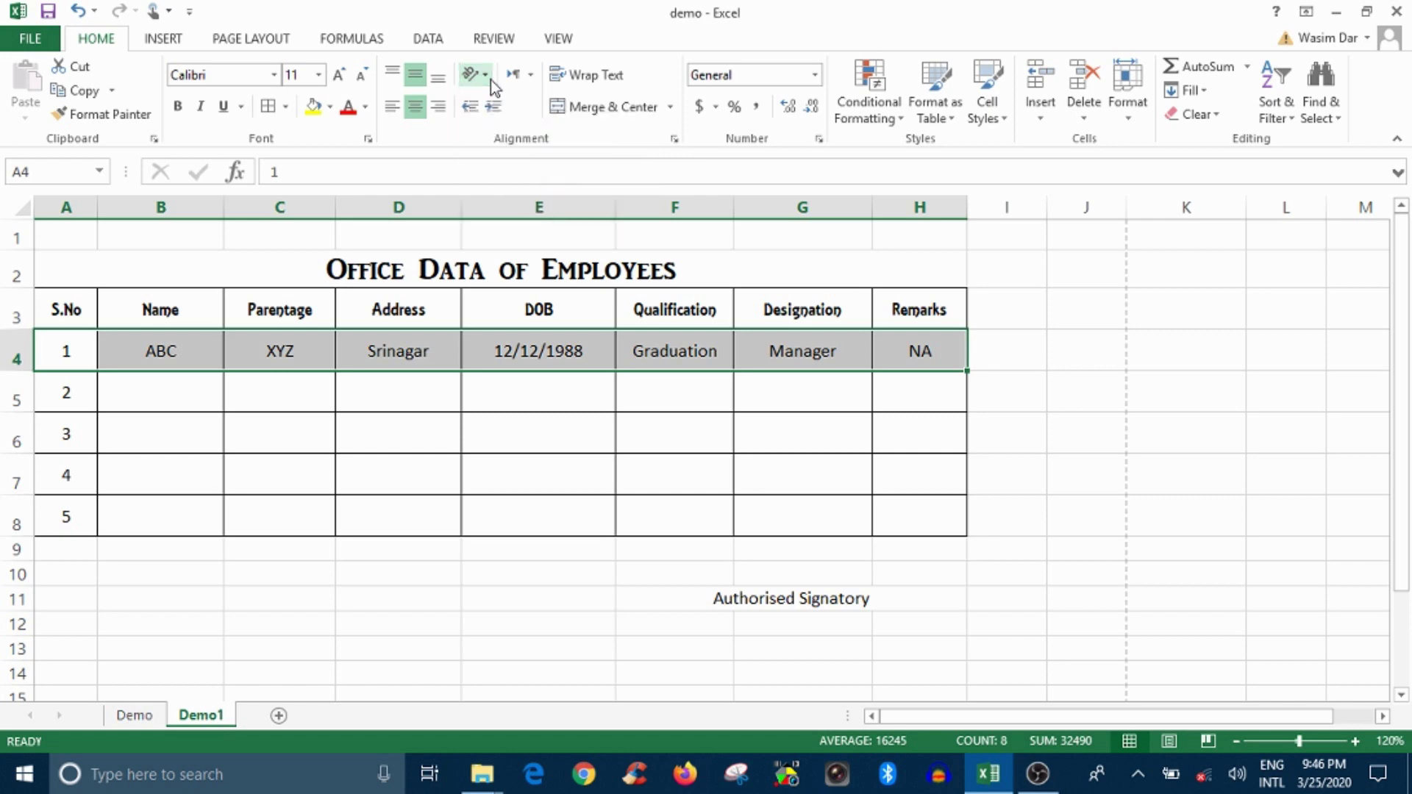
left_click(77, 309)
left_click(206, 311)
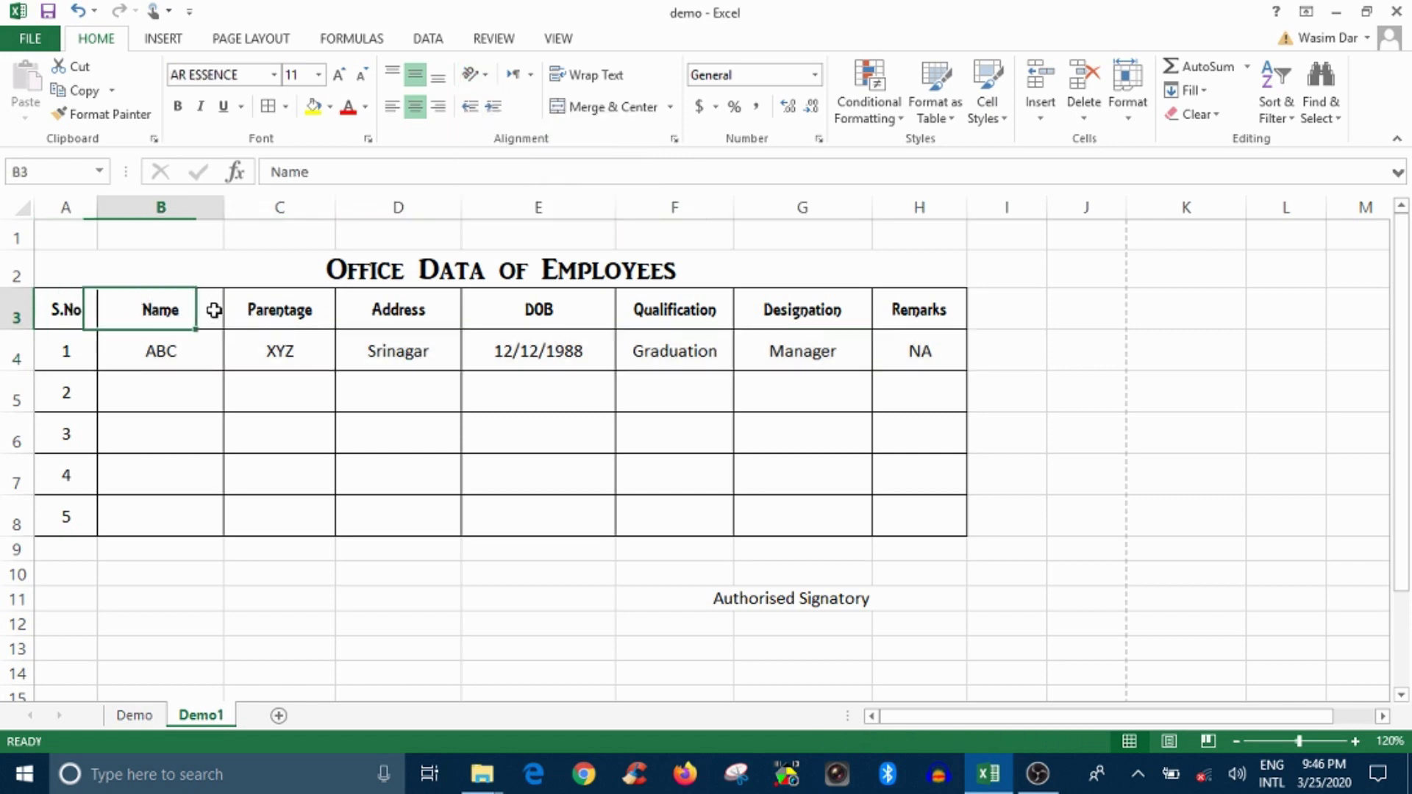
left_click(473, 74)
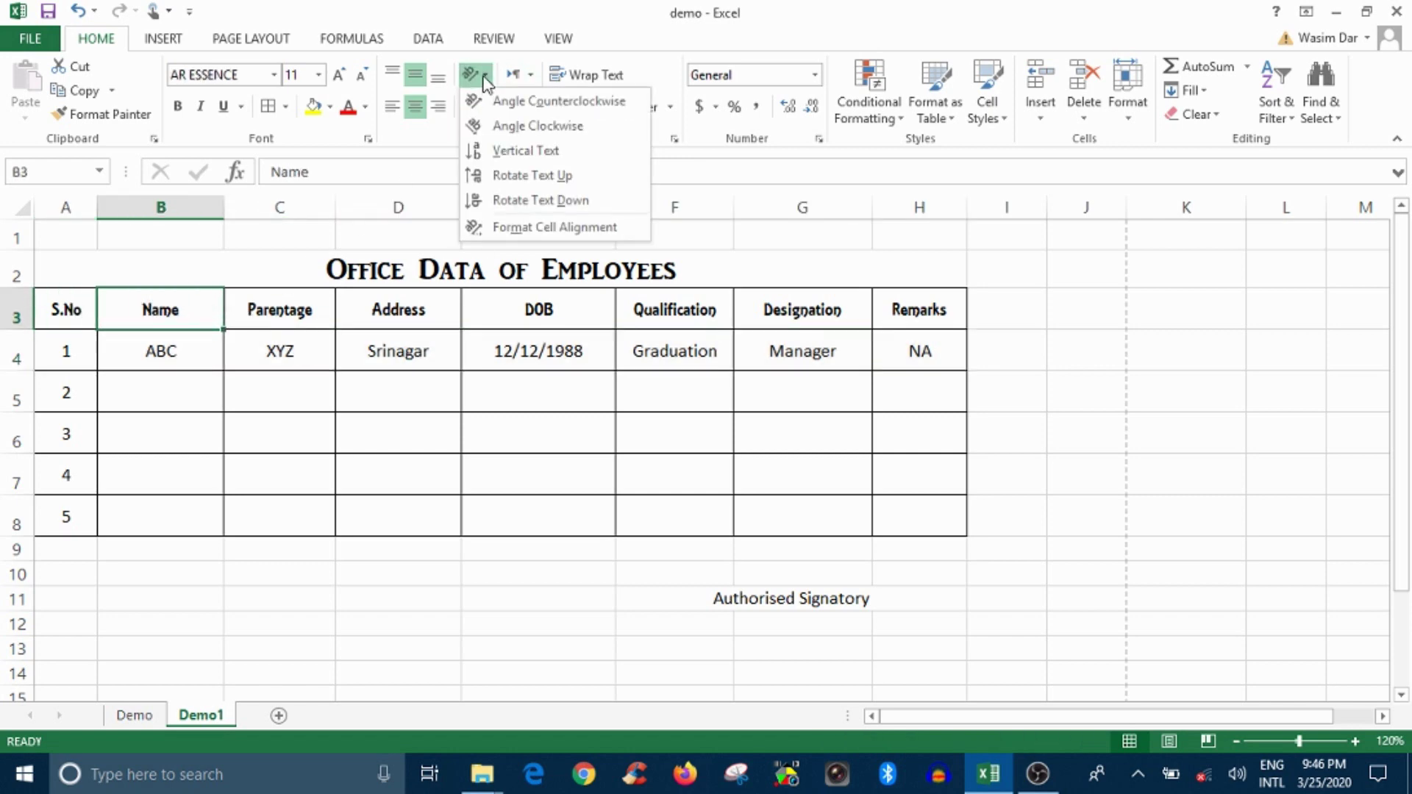
left_click(517, 152)
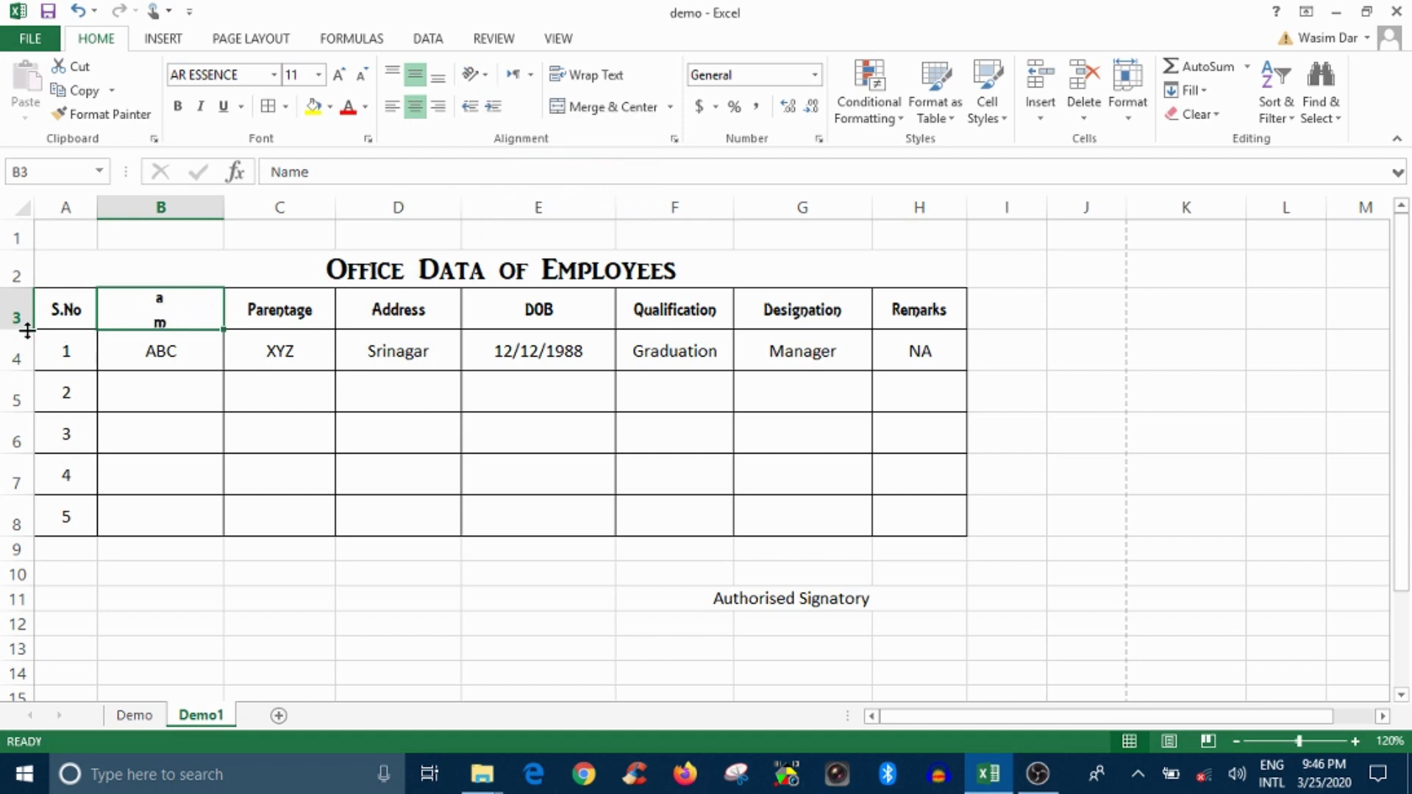
left_click_drag(18, 329, 43, 406)
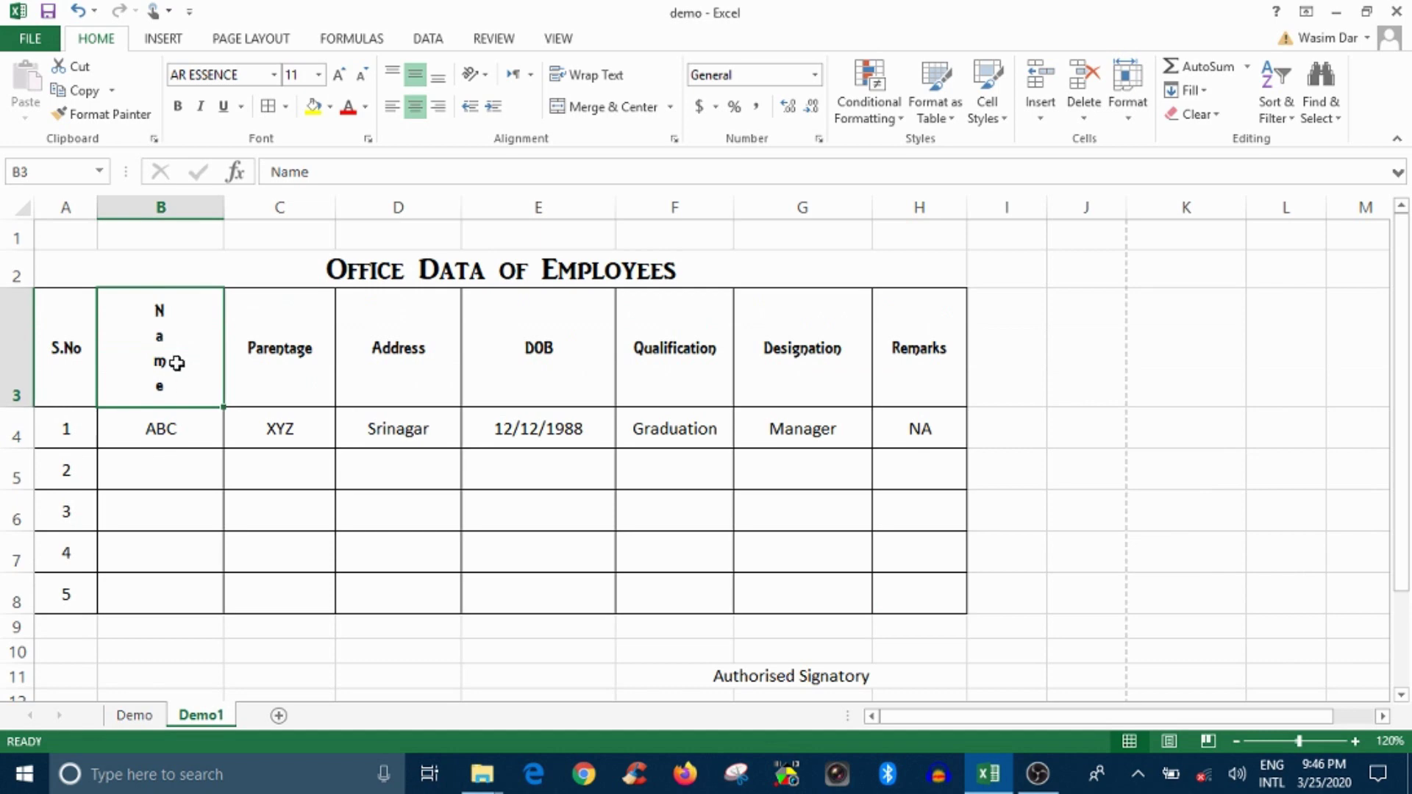
left_click(485, 76)
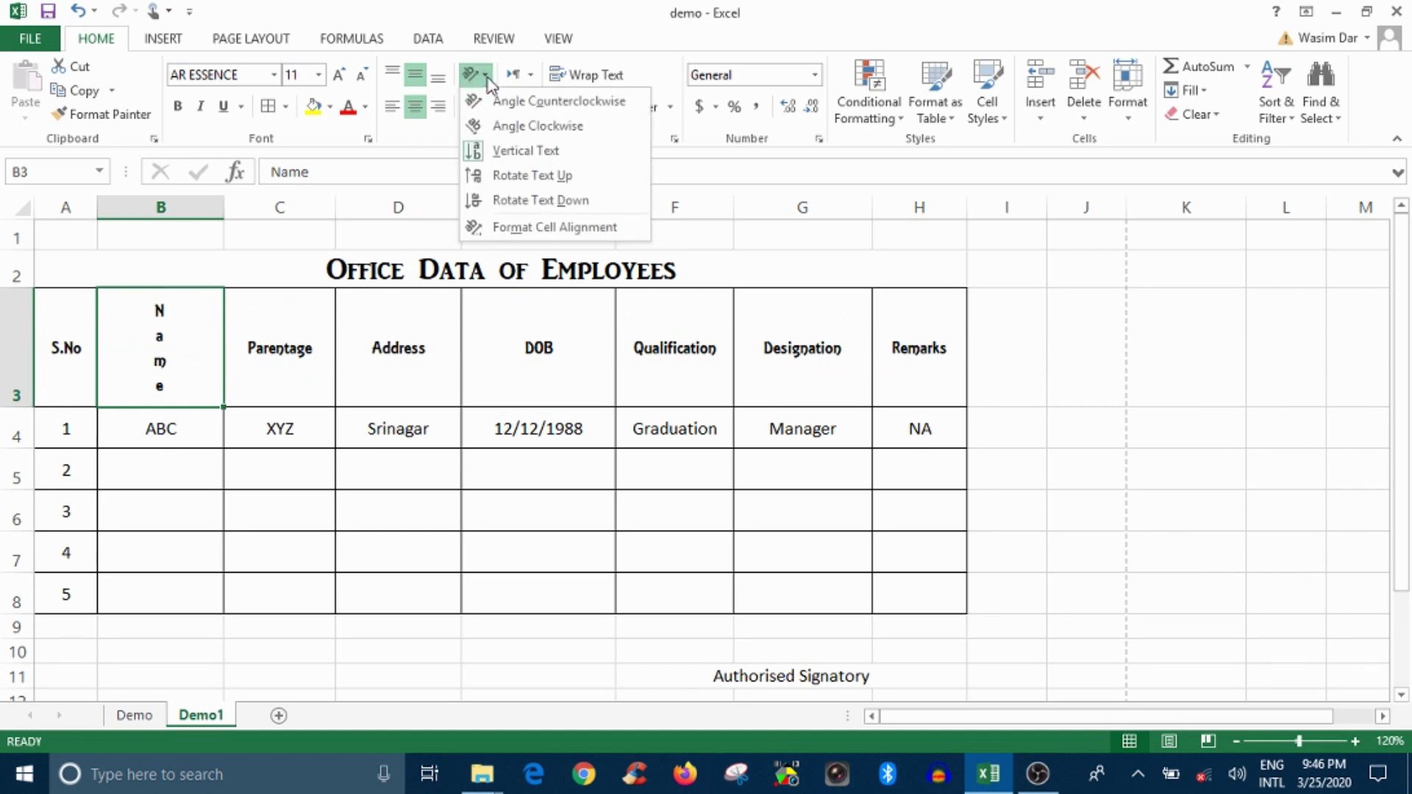
left_click(519, 175)
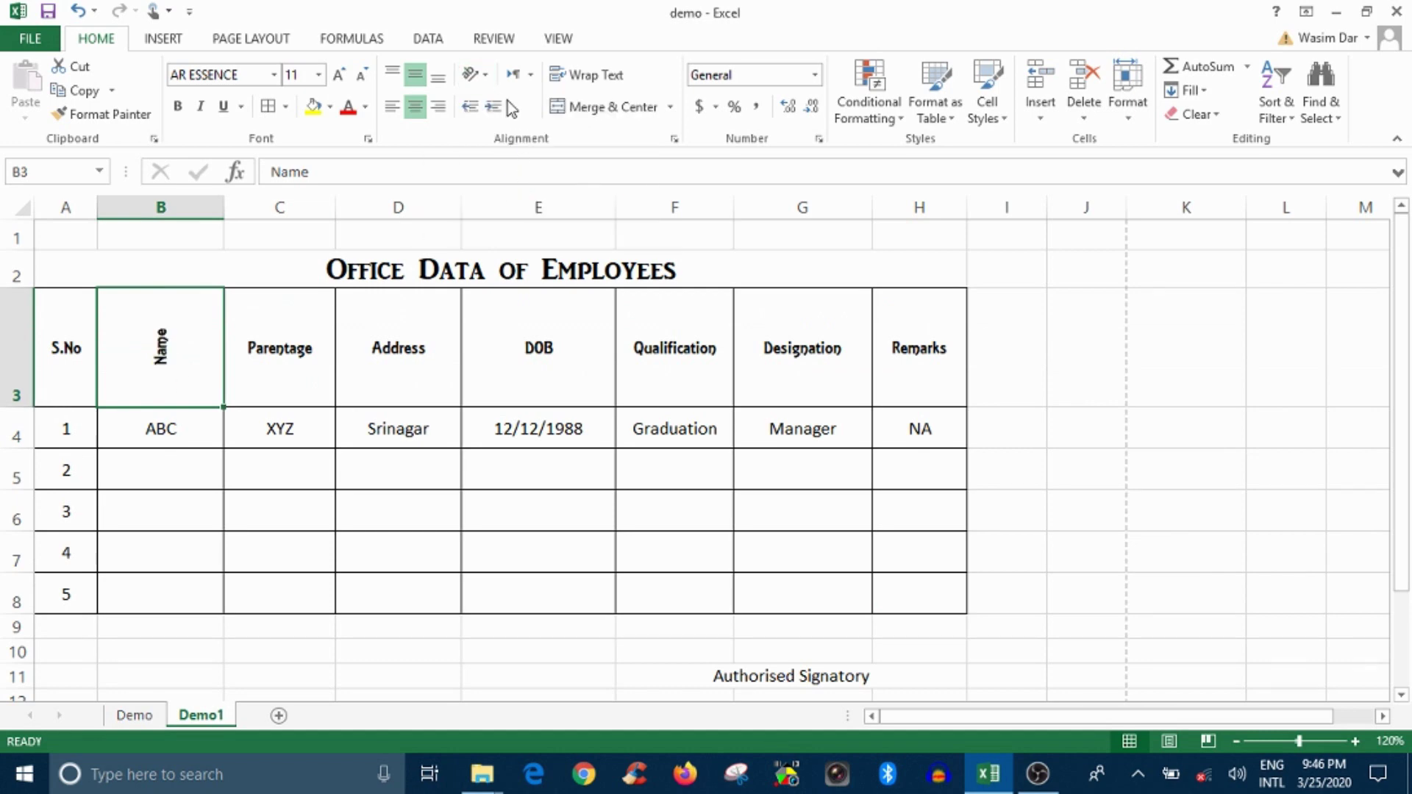
left_click(474, 74)
left_click(539, 198)
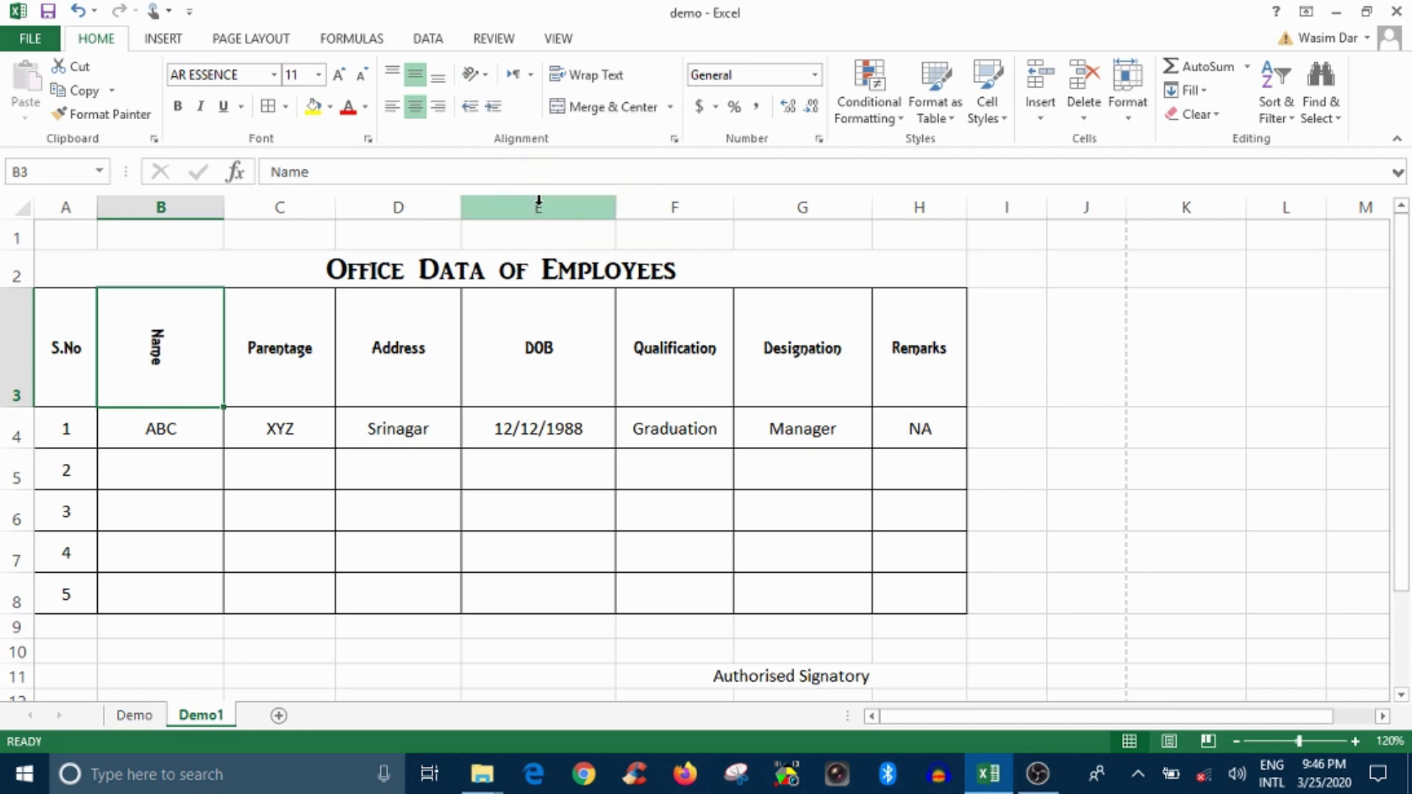
left_click(486, 74)
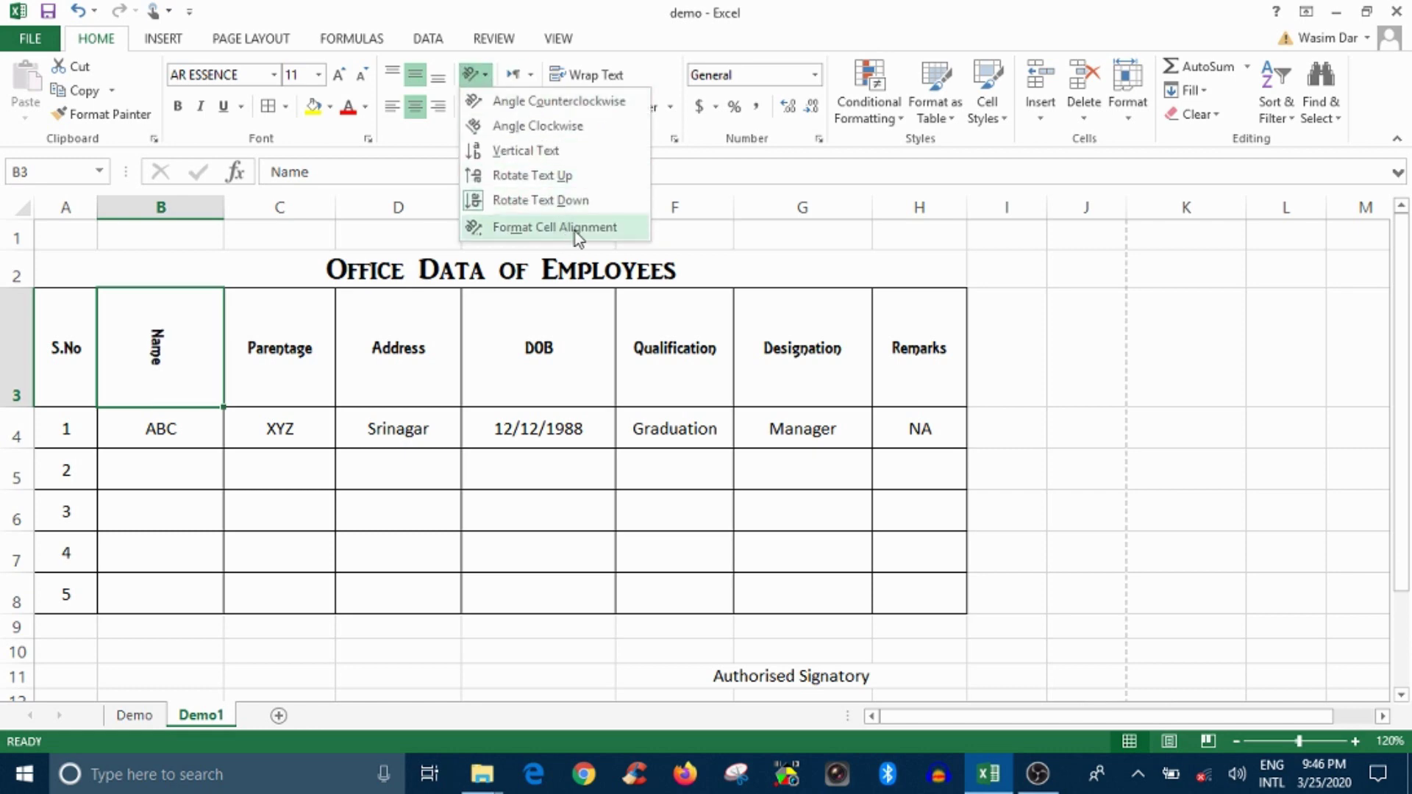
left_click(518, 131)
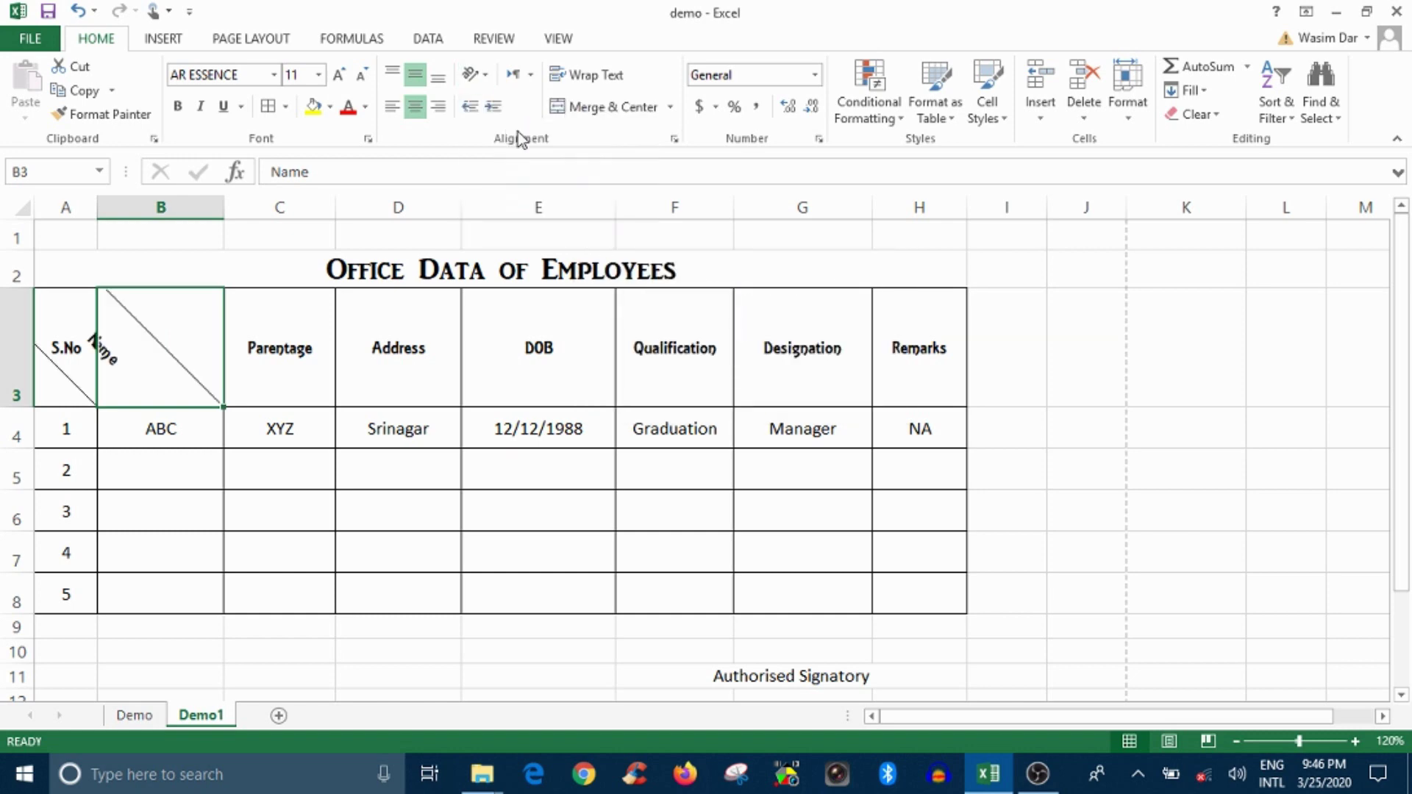
left_click(492, 81)
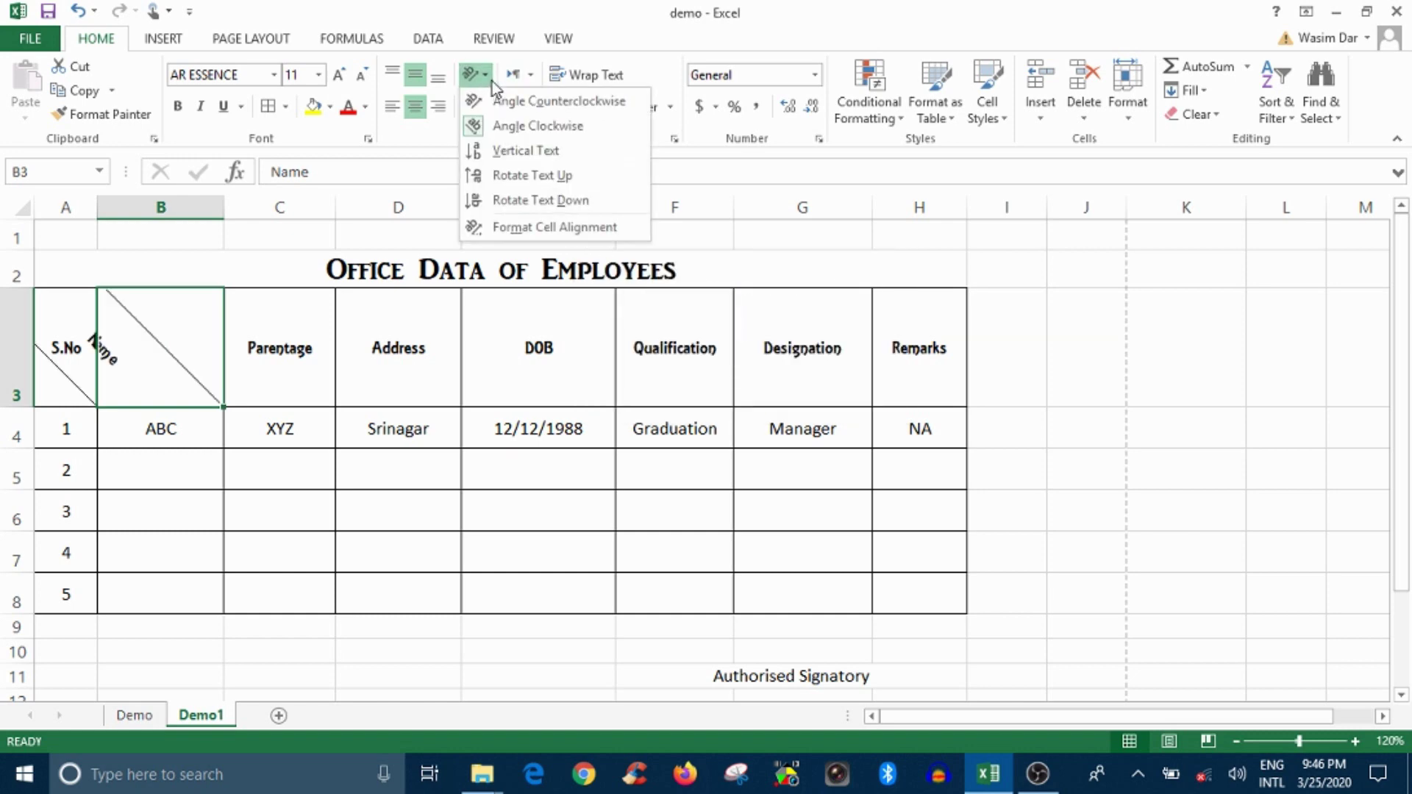
left_click(517, 109)
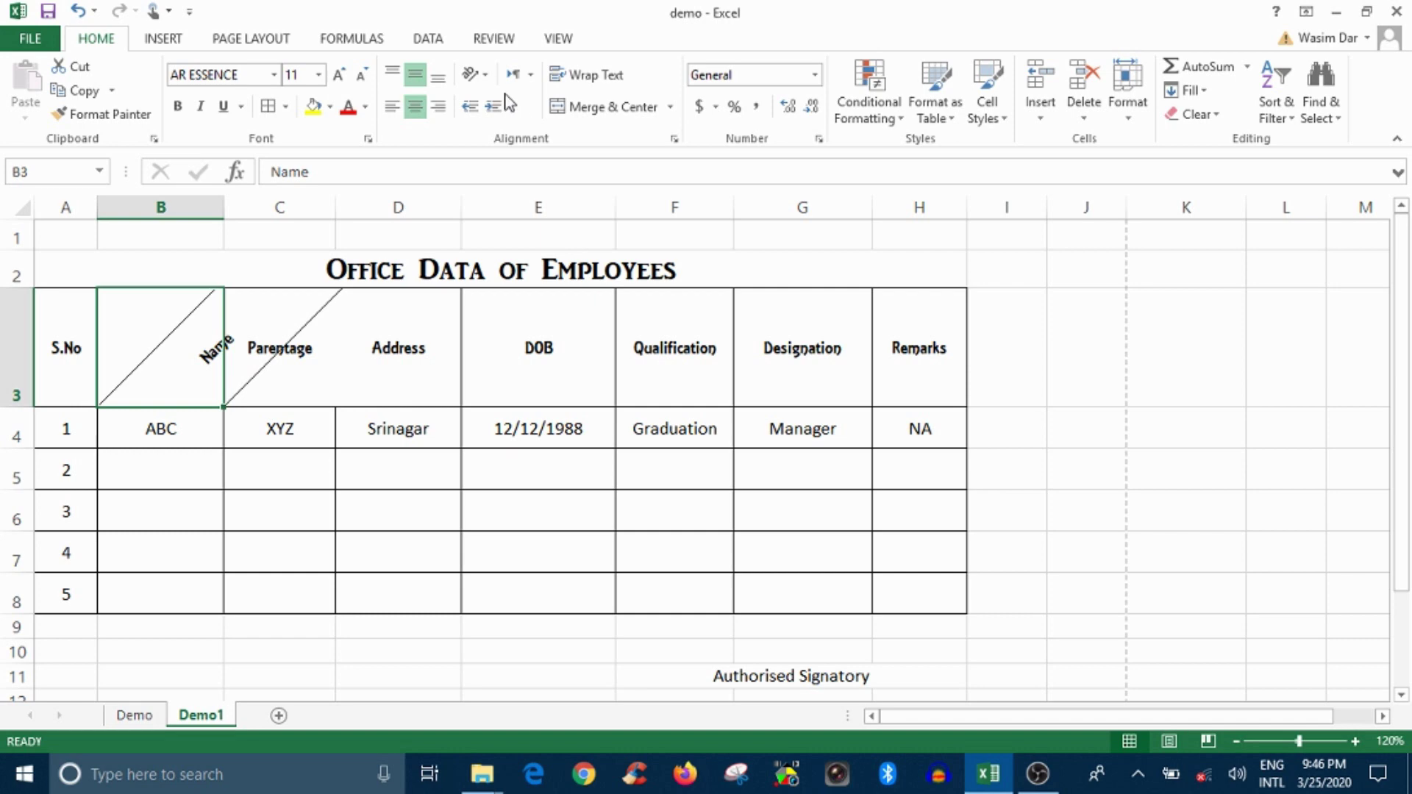
left_click(487, 76)
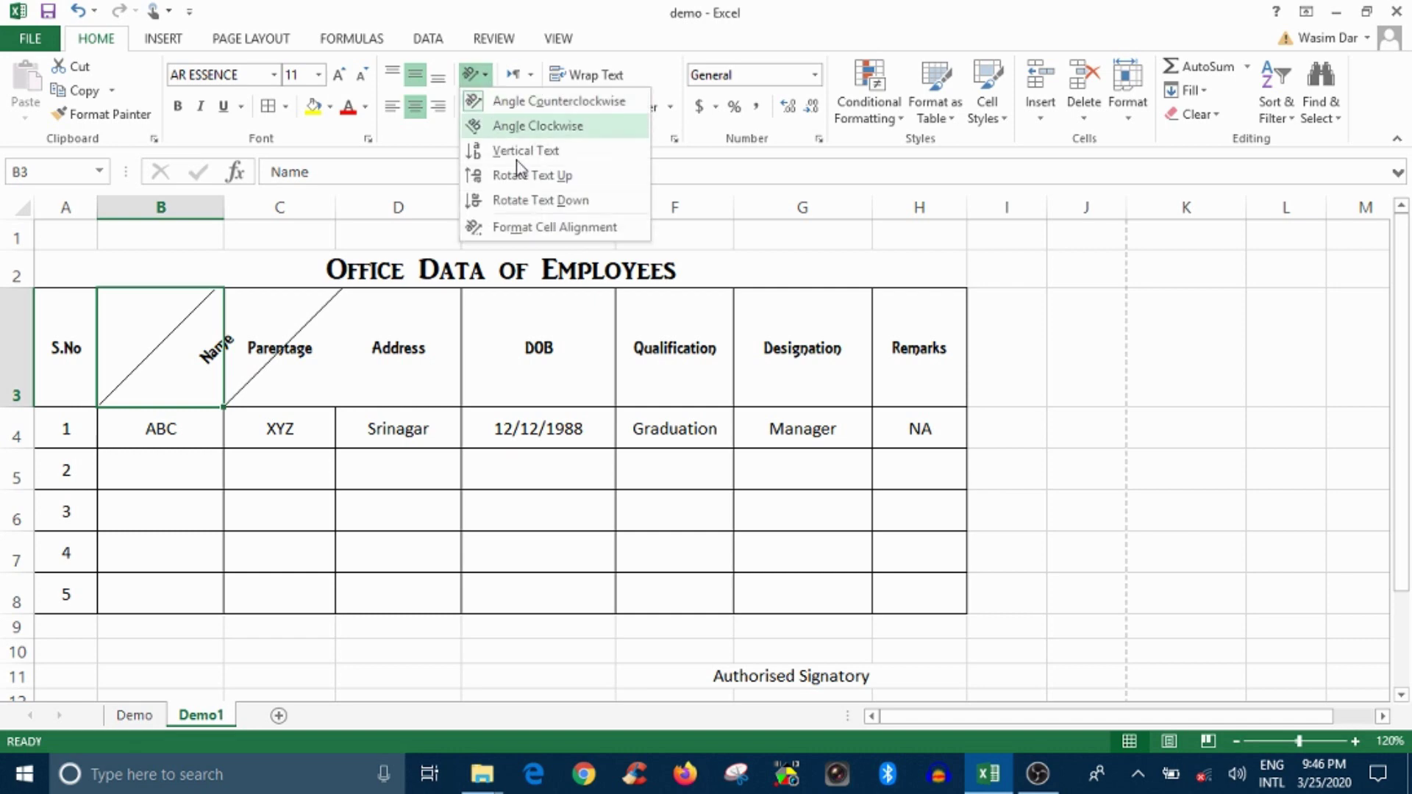
left_click(539, 228)
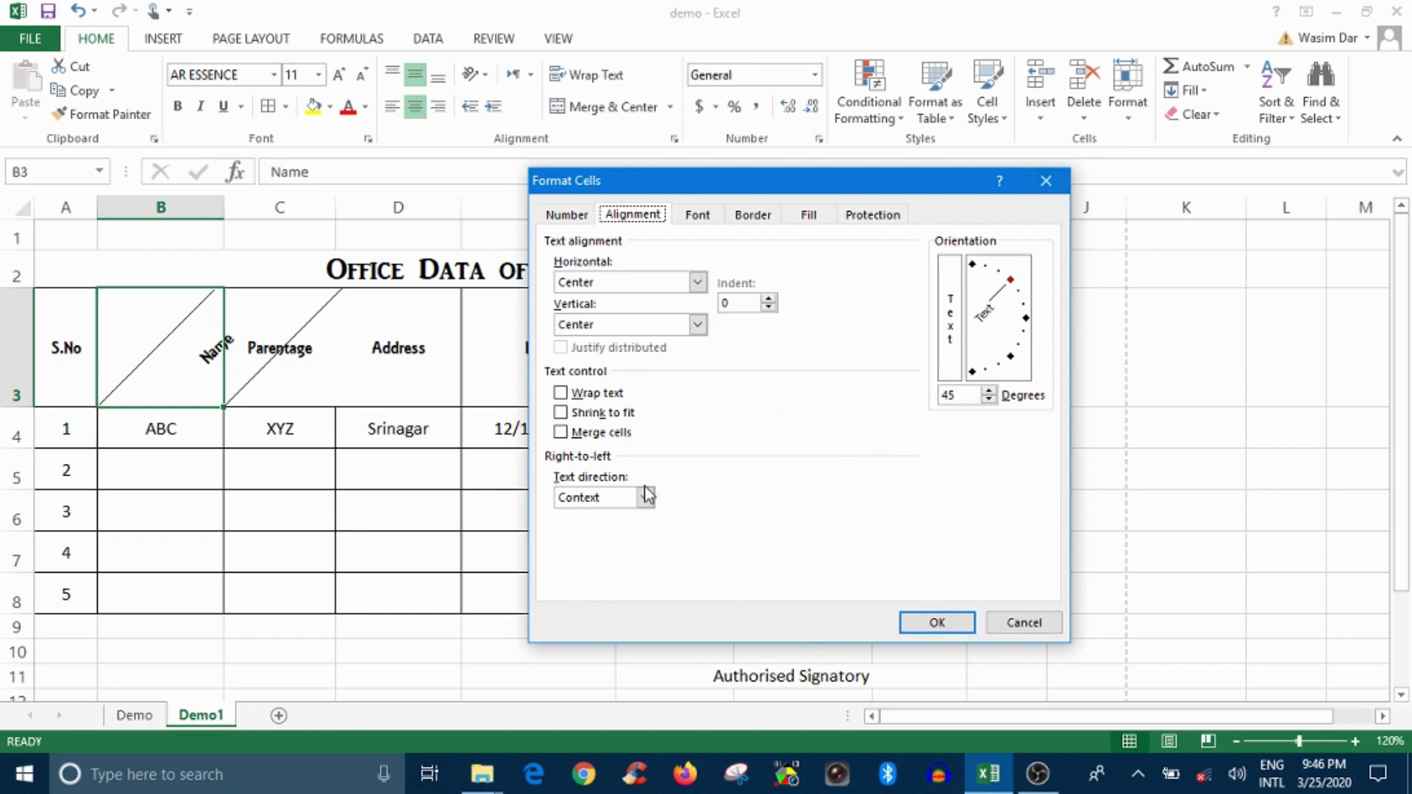
left_click(1054, 184)
key("ctrl+z")
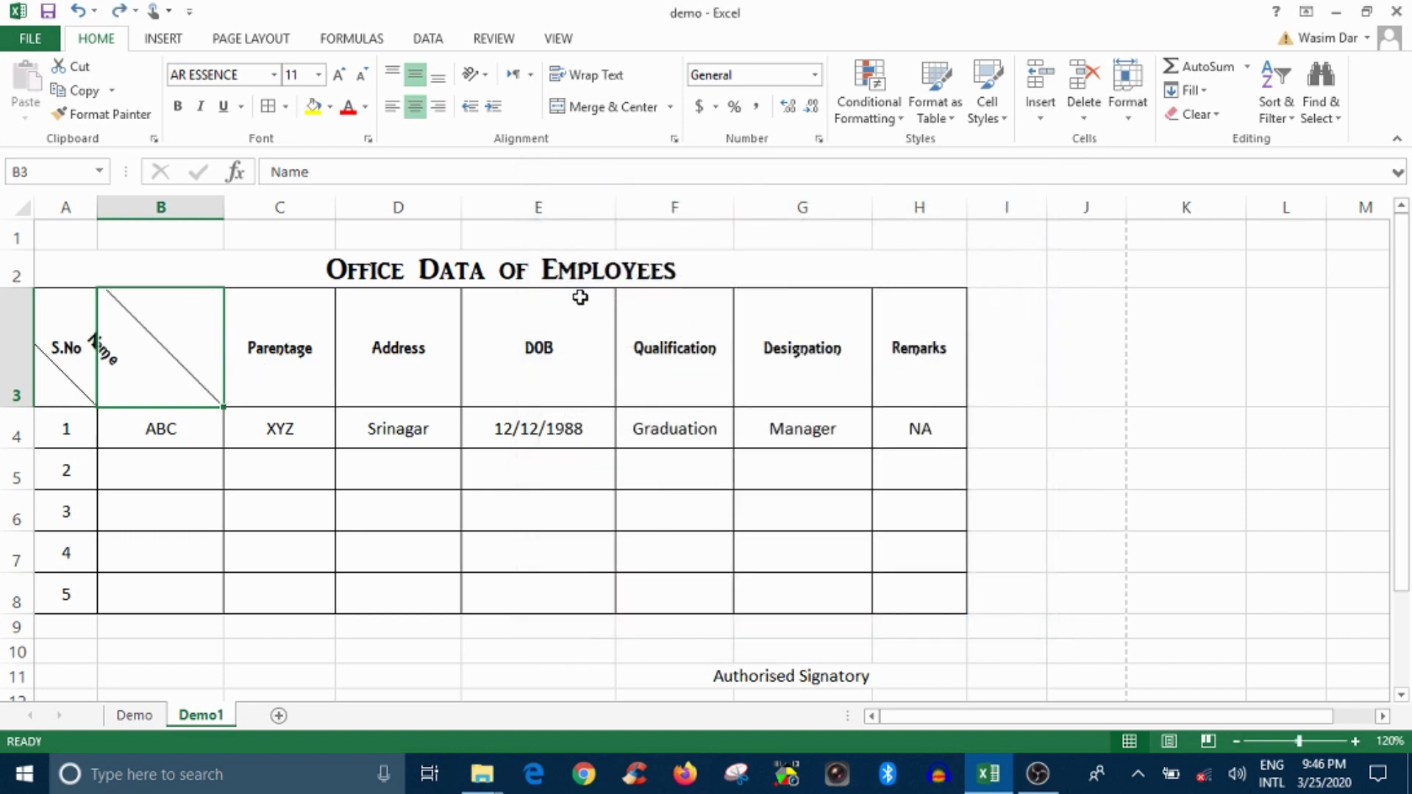
key("ctrl+z")
key("ctrl+z")
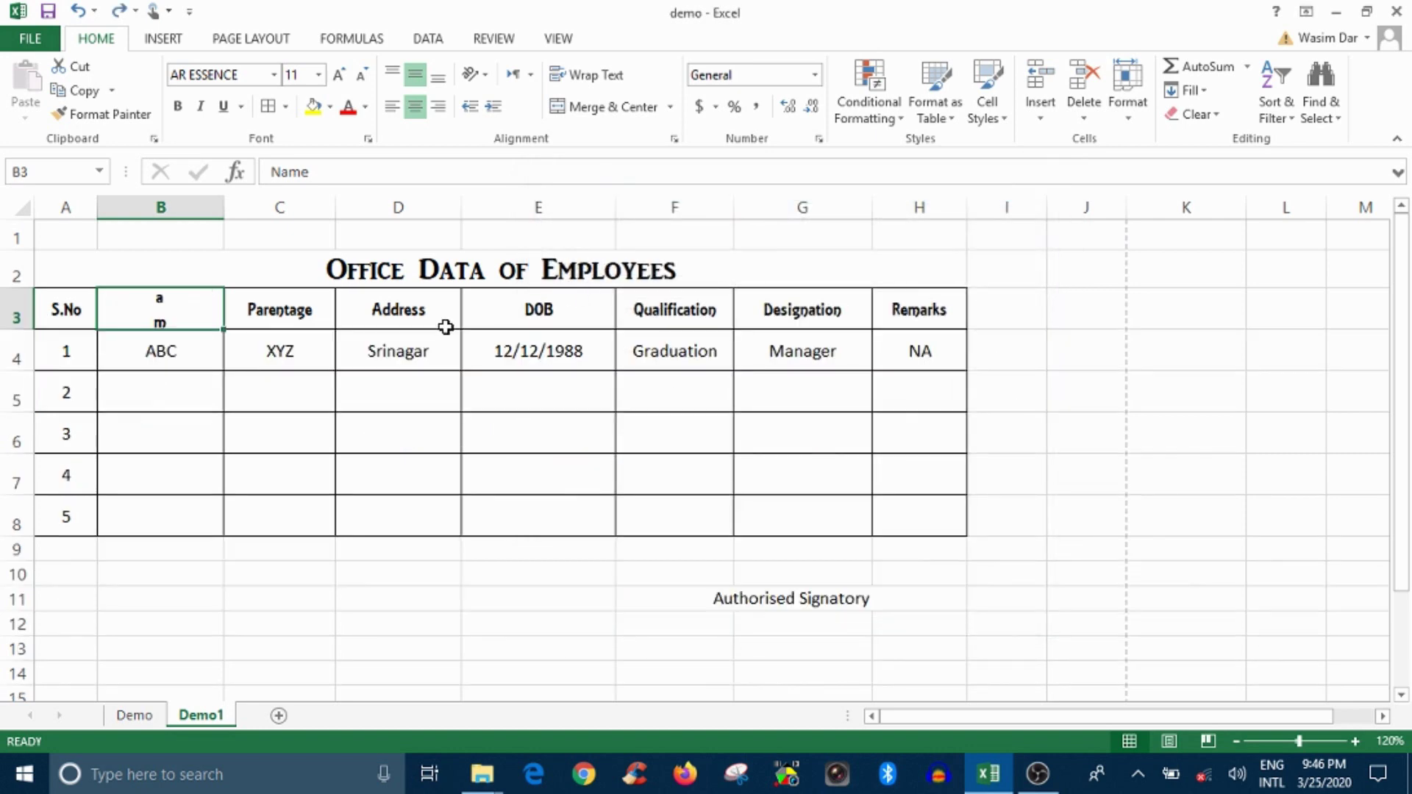
key("ctrl+z")
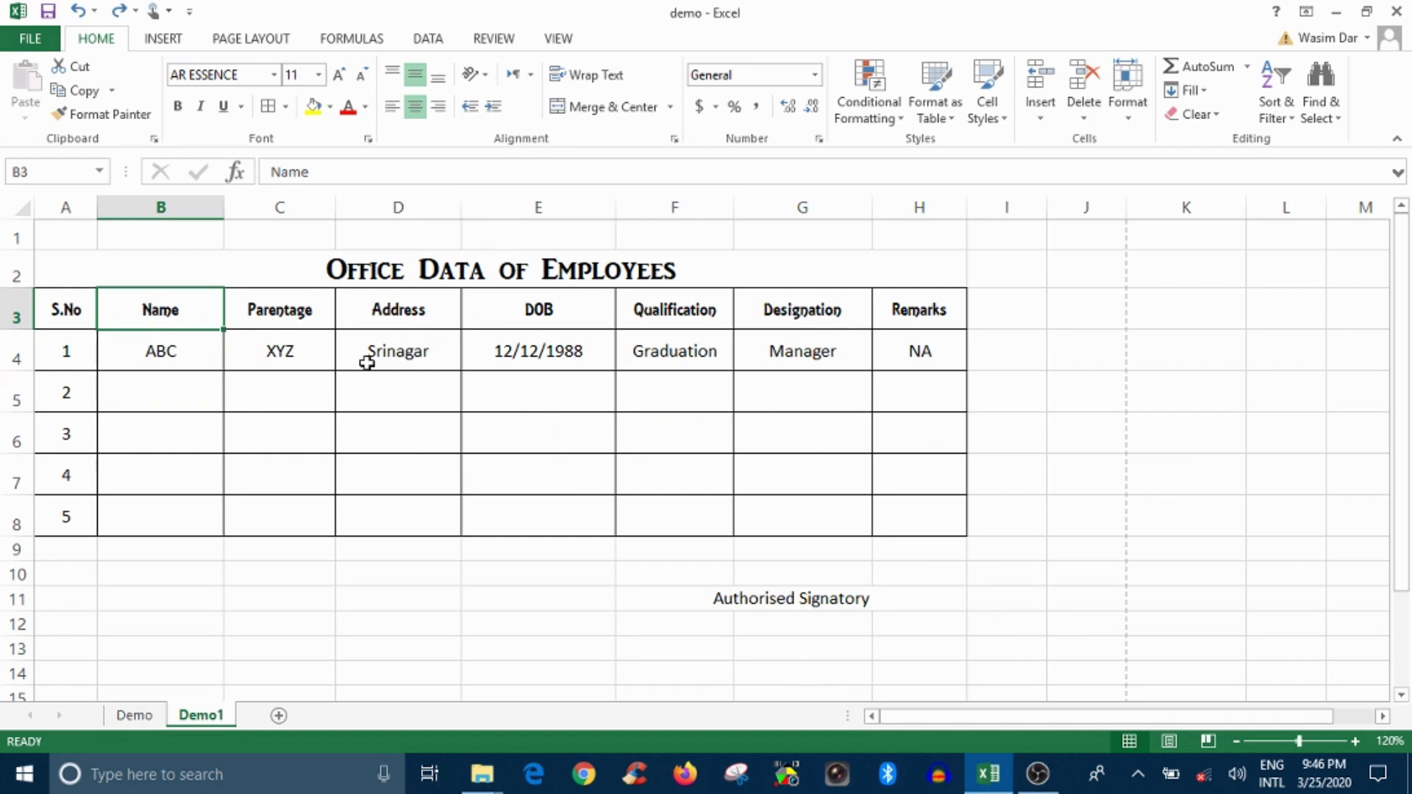
- Append ' and PG in Mathematics' to F4 so it reads 'Graduation and PG in Mathematics'
left_click(425, 312)
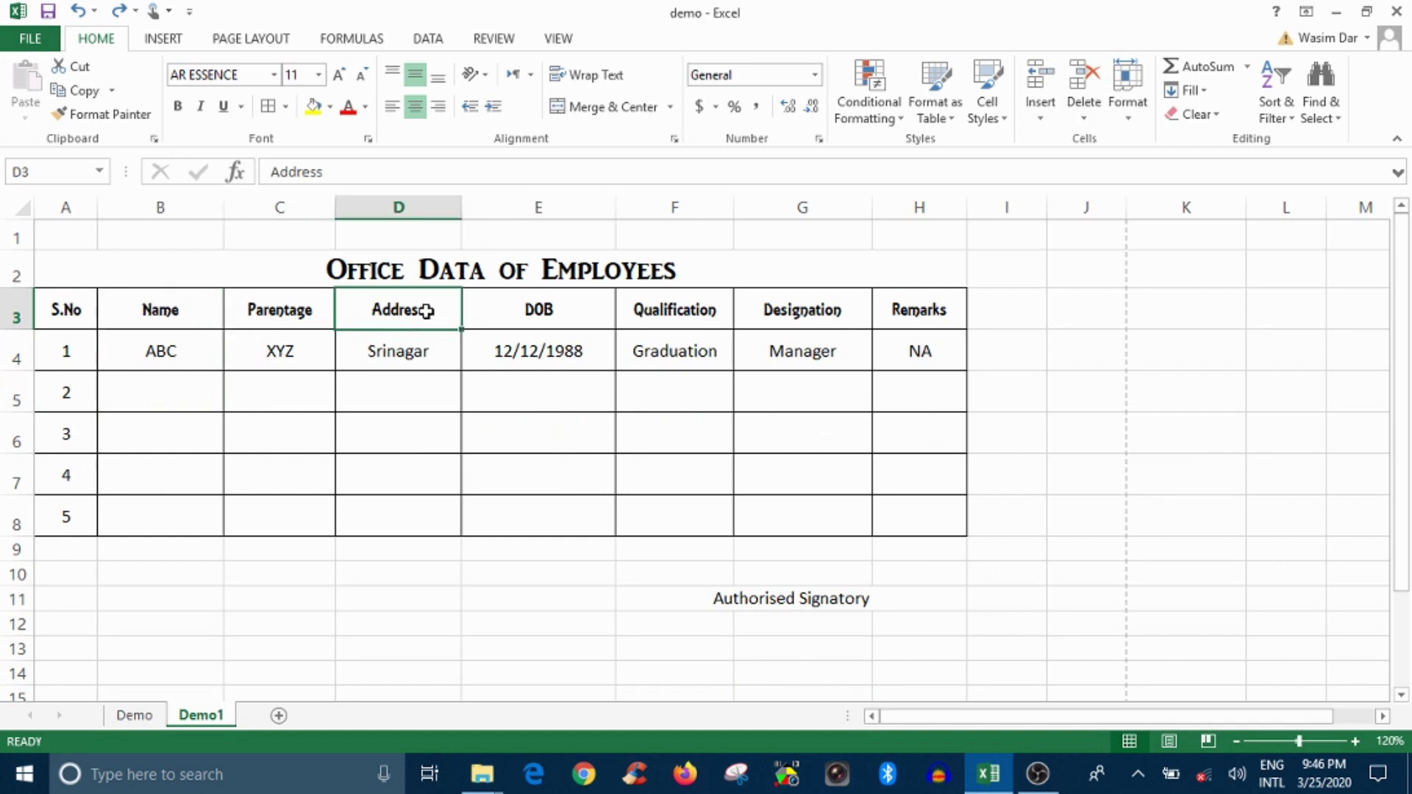
left_click(552, 353)
left_click(679, 348)
double_click(723, 350)
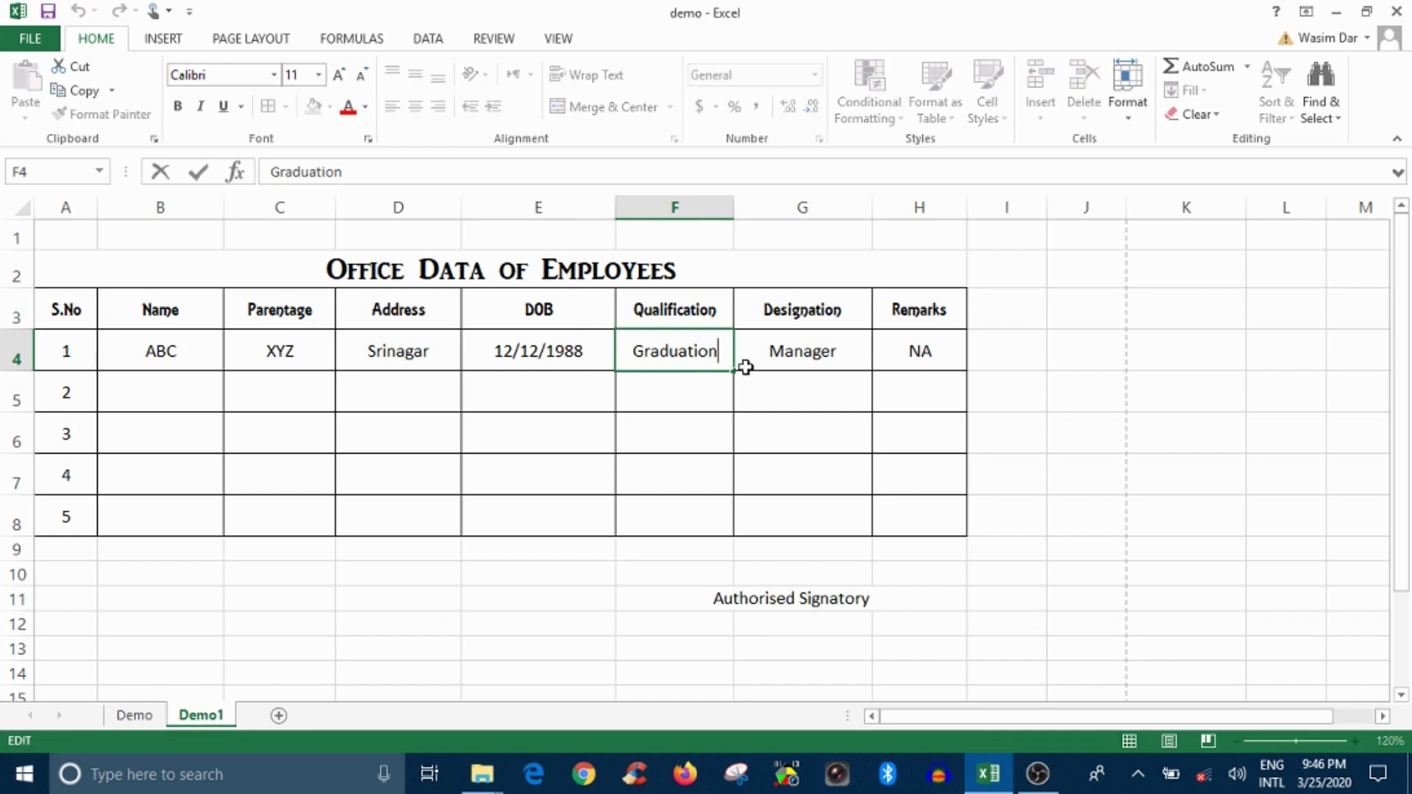
type(" and ")
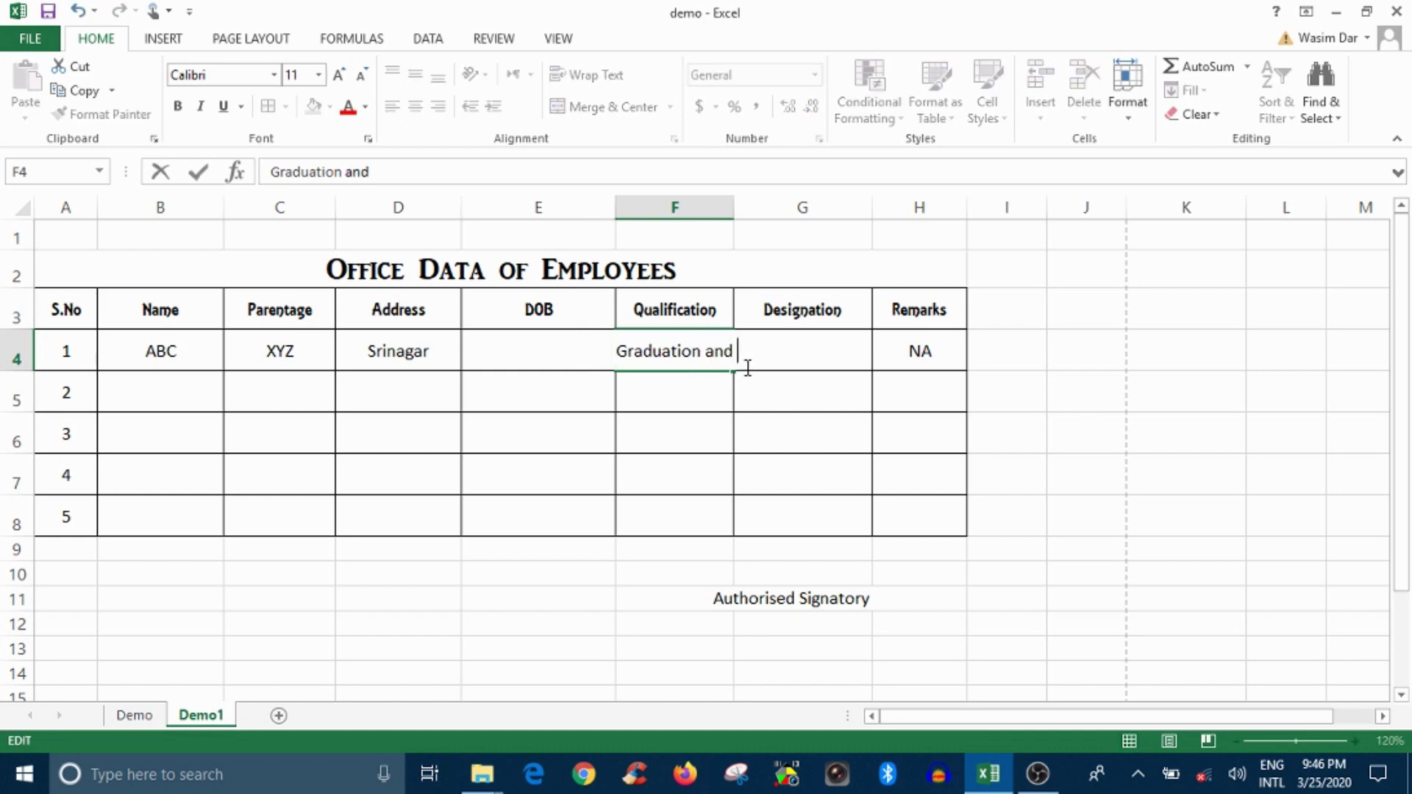
type("p")
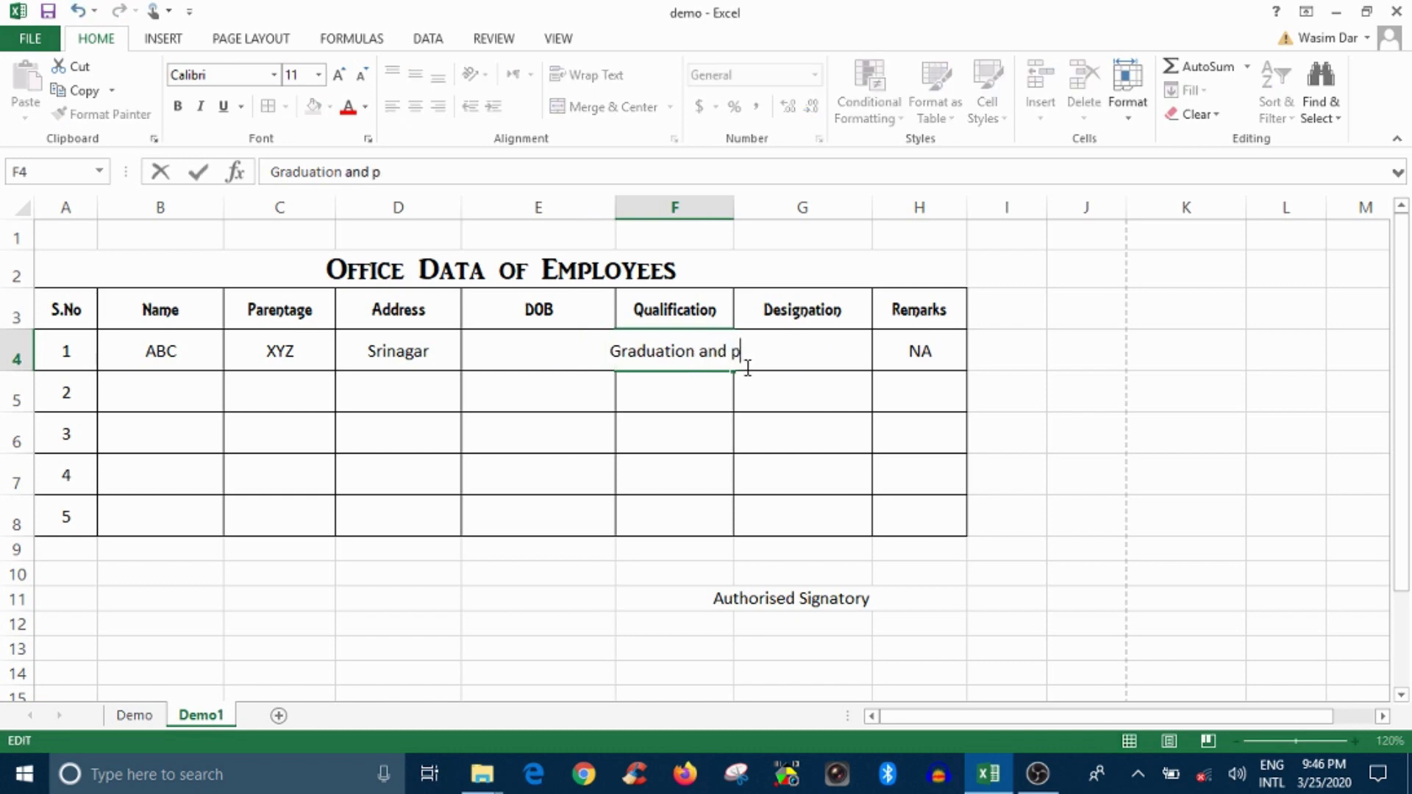
key("BackSpace")
key("BackSpace")
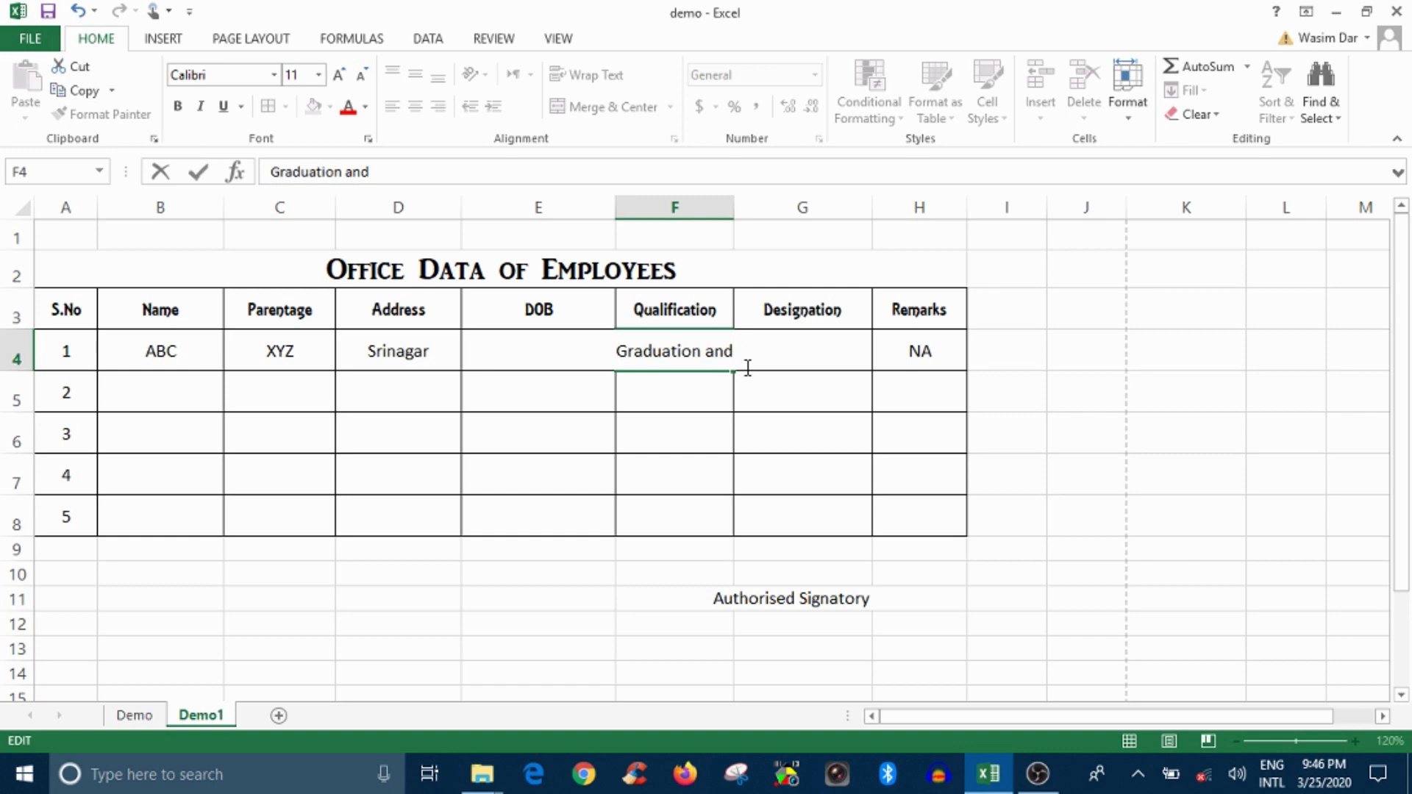
type("PG in")
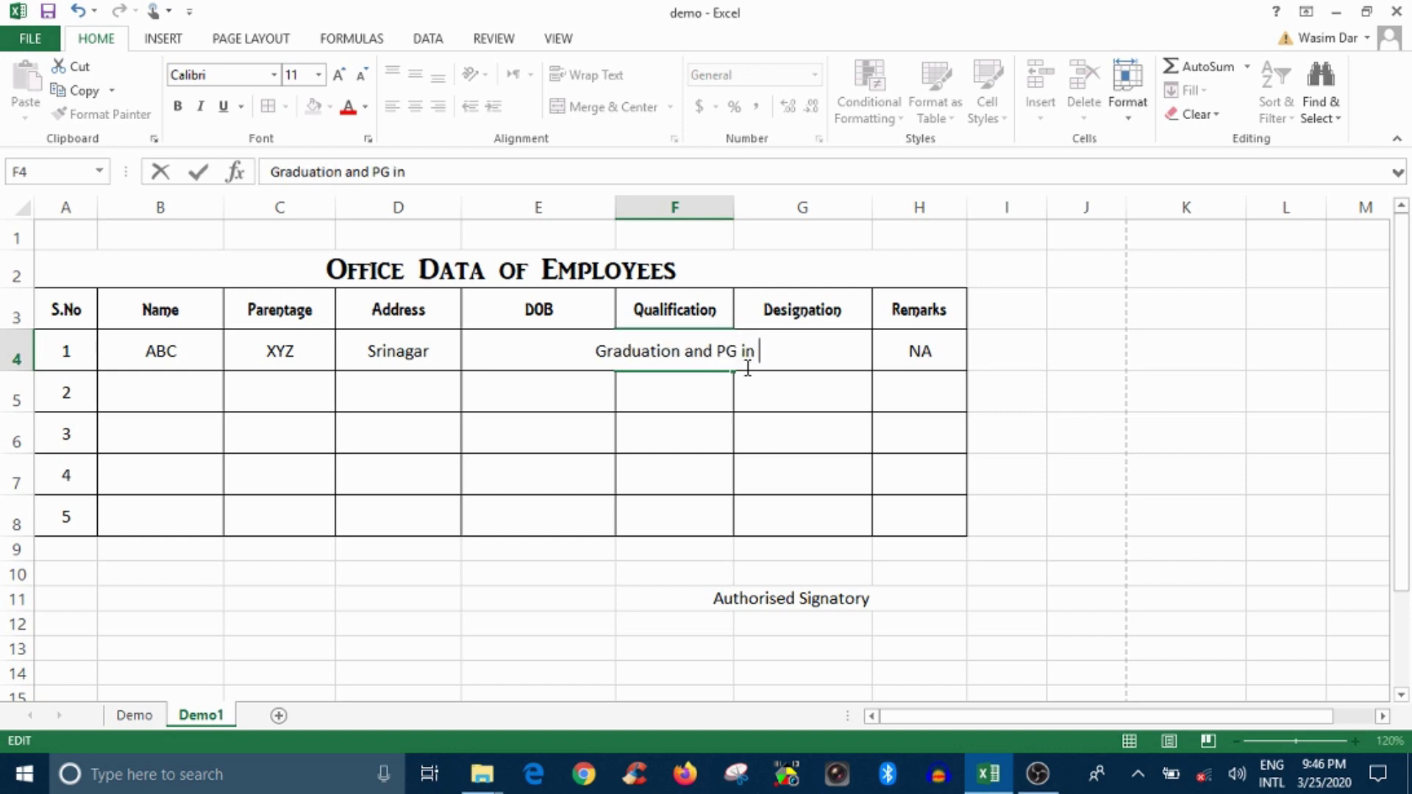
type(" Mathema")
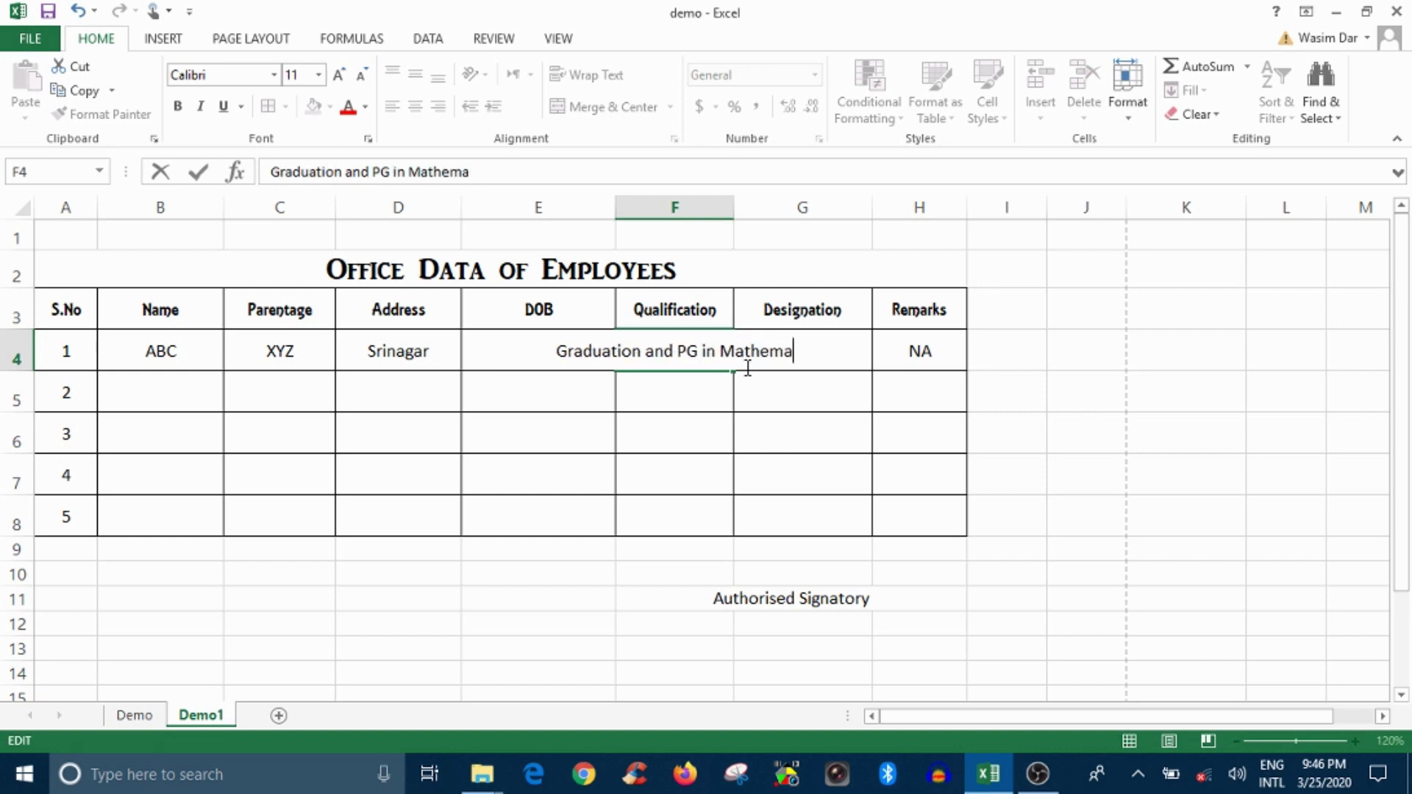
type("tics")
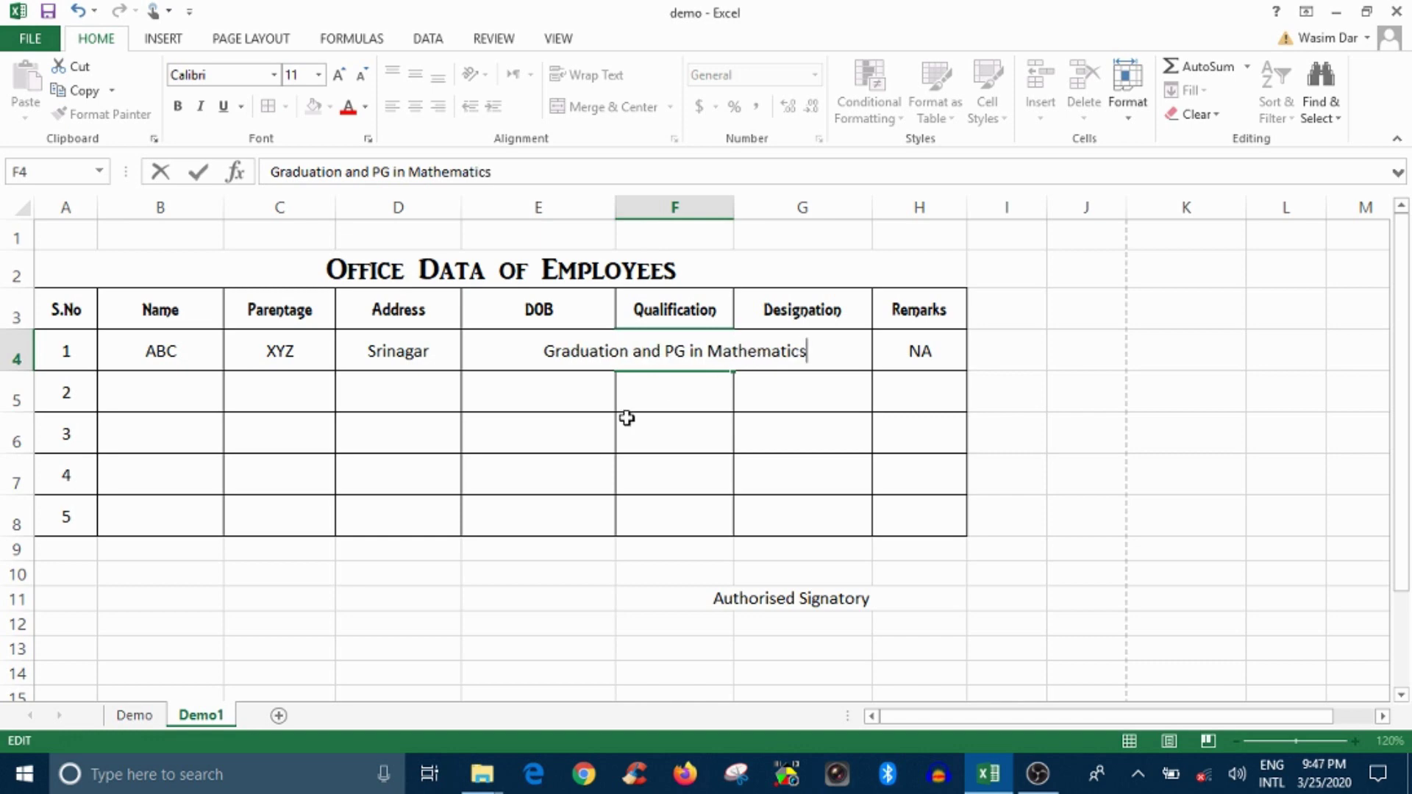
left_click(627, 418)
left_click(666, 346)
left_click(657, 431)
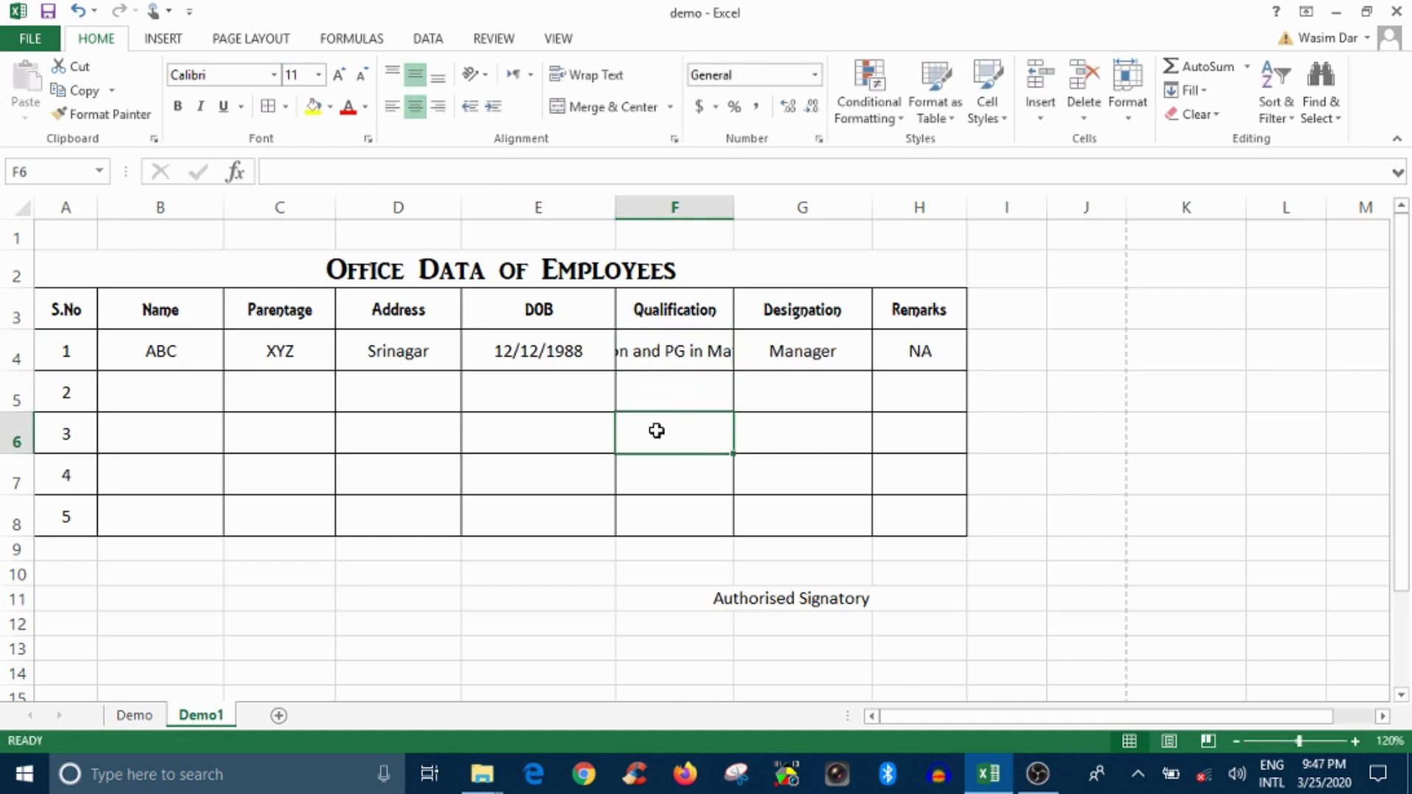
- Apply Wrap Text to F4 so 'Graduation and PG in Mathematics' breaks onto multiple lines
left_click(668, 346)
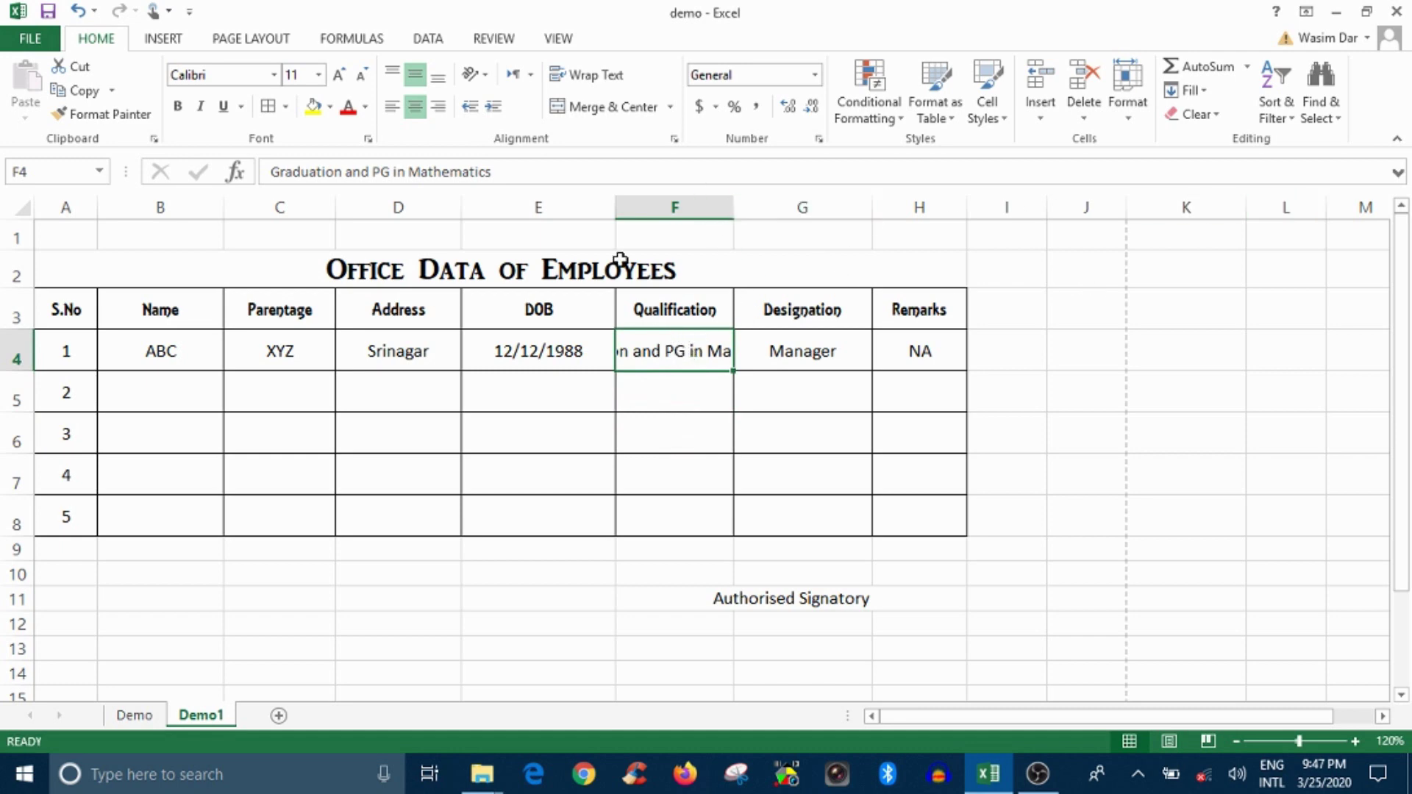
left_click(600, 83)
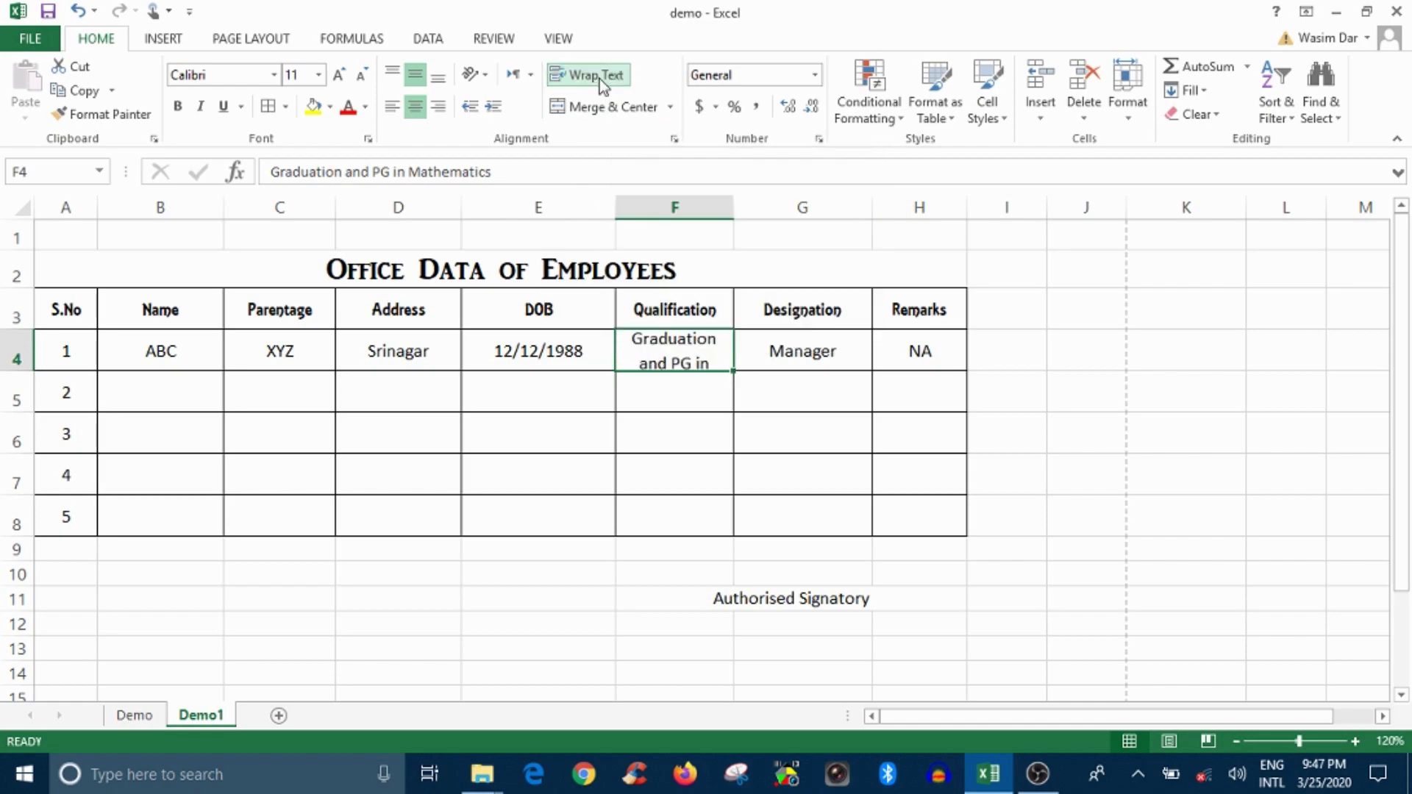
left_click(684, 433)
left_click(725, 350)
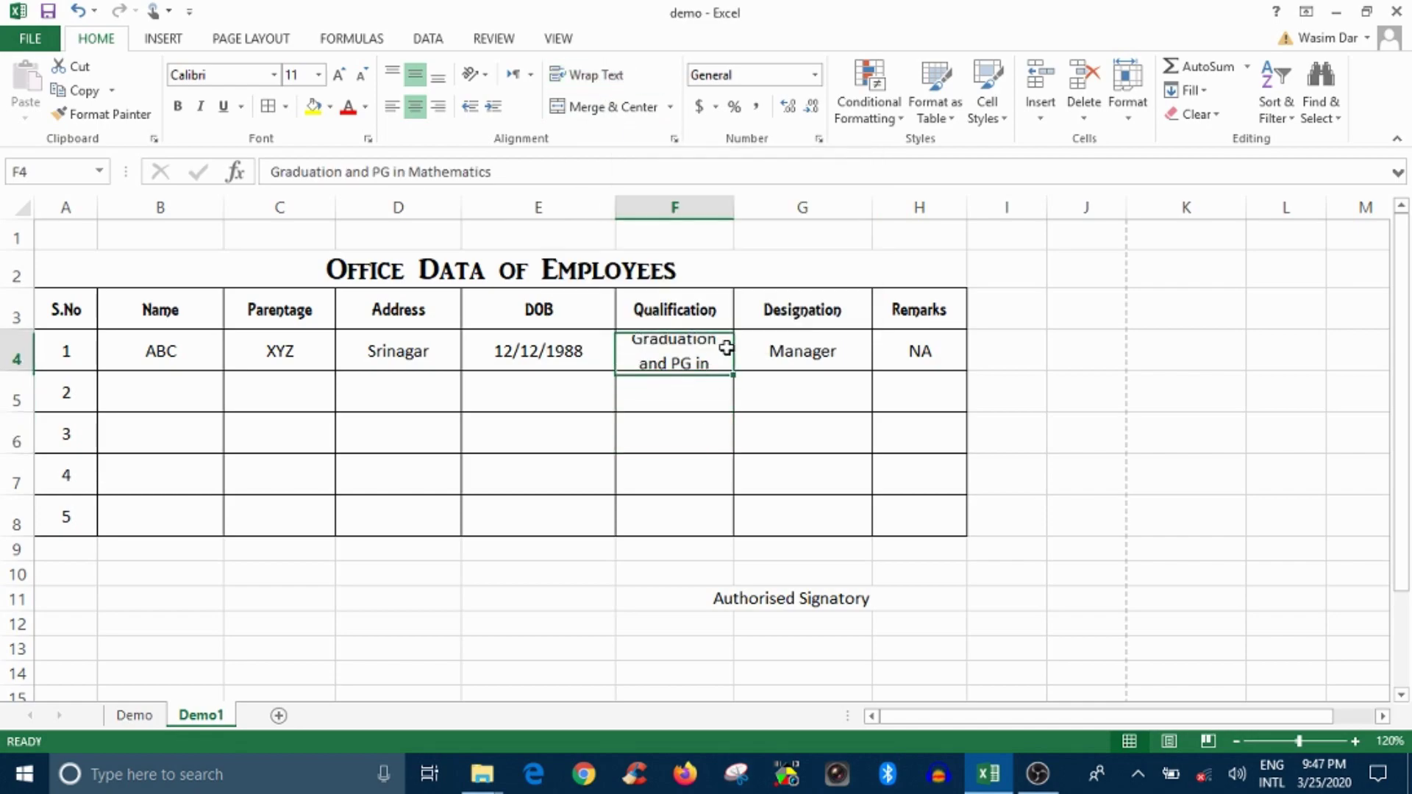